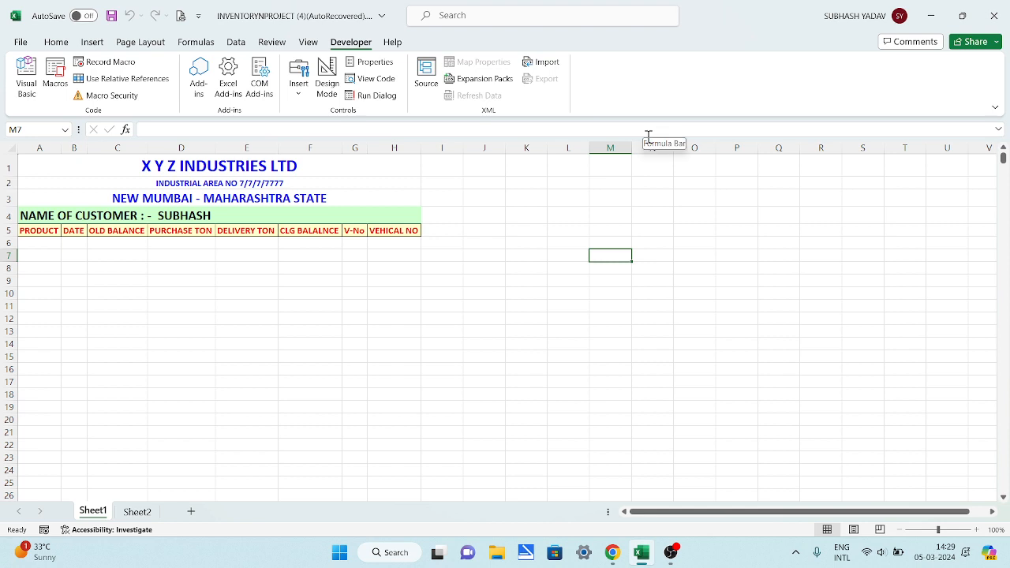
# Step: Open the dashboard and examine the report's company heading, customer name row and column headings
pyautogui.click(584, 203)
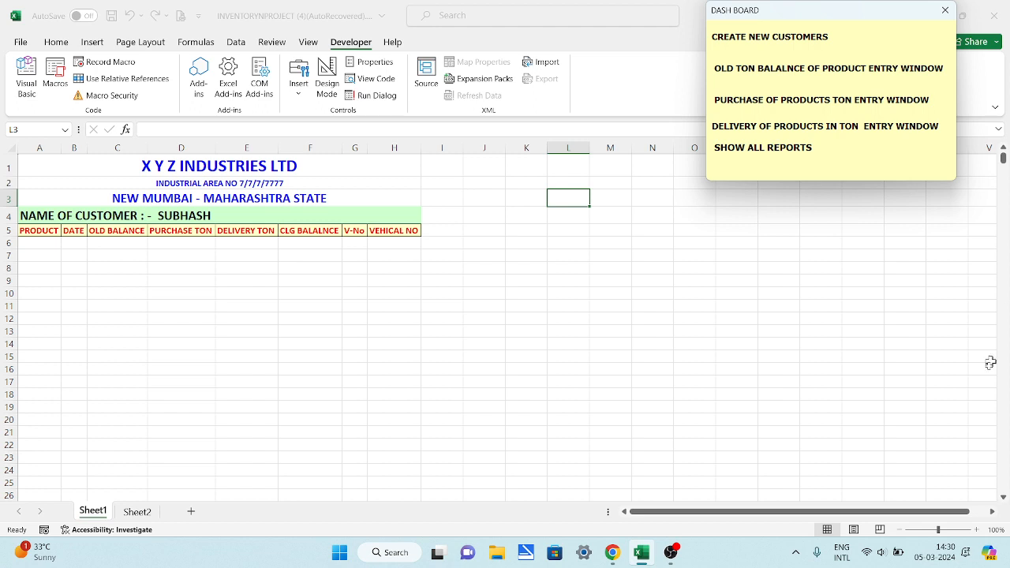
pyautogui.click(155, 165)
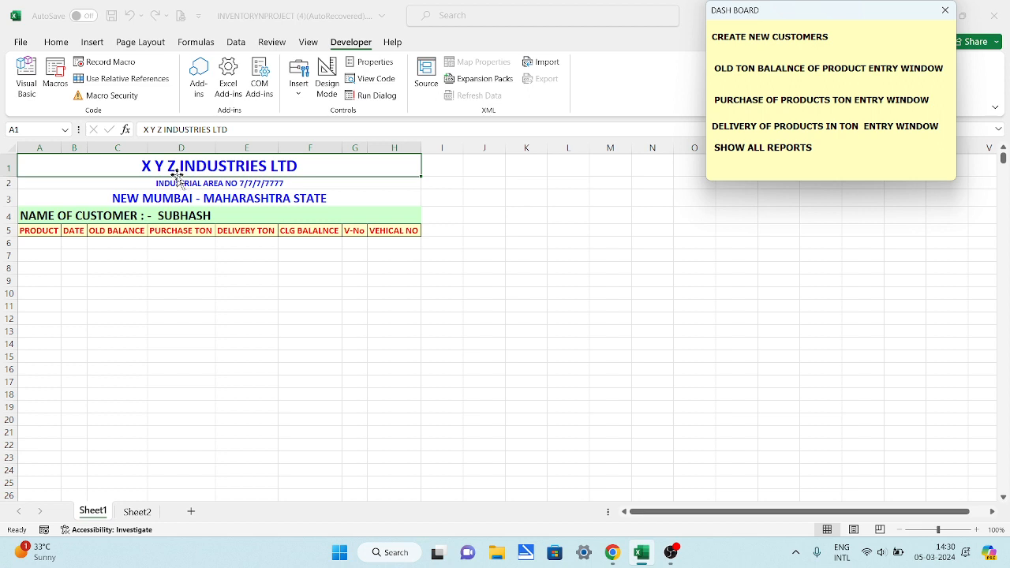
pyautogui.click(174, 200)
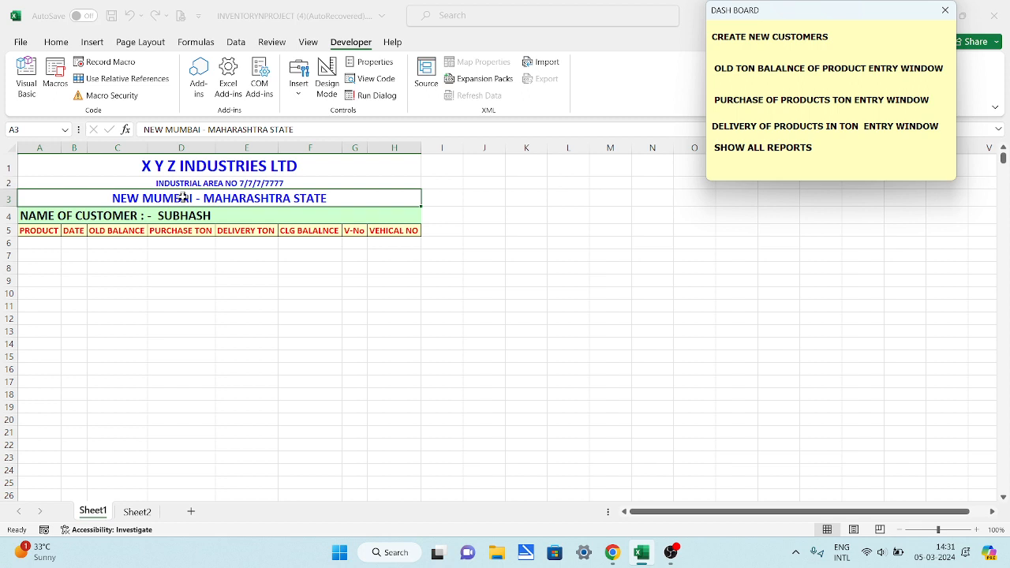
pyautogui.click(248, 219)
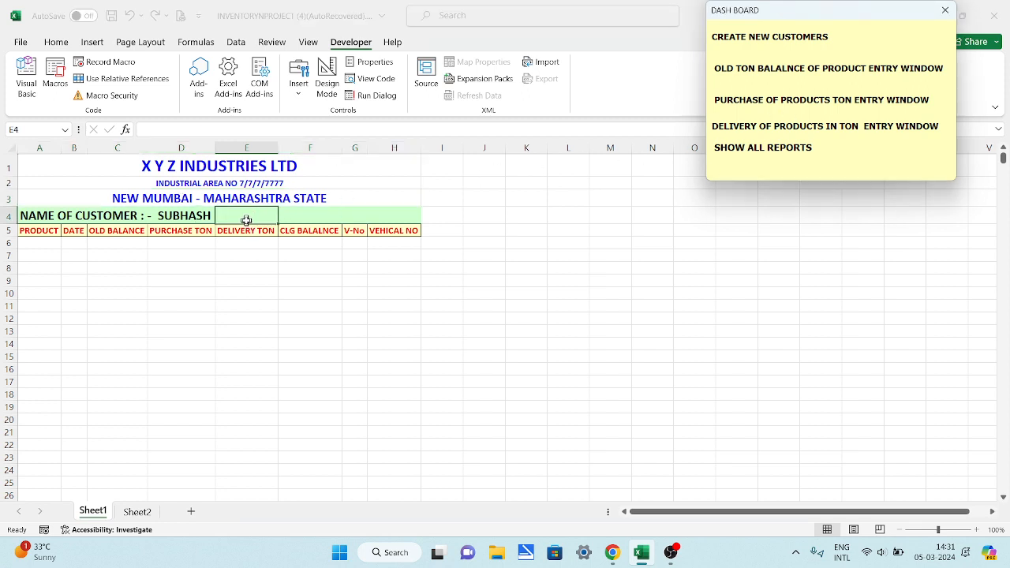
pyautogui.click(187, 238)
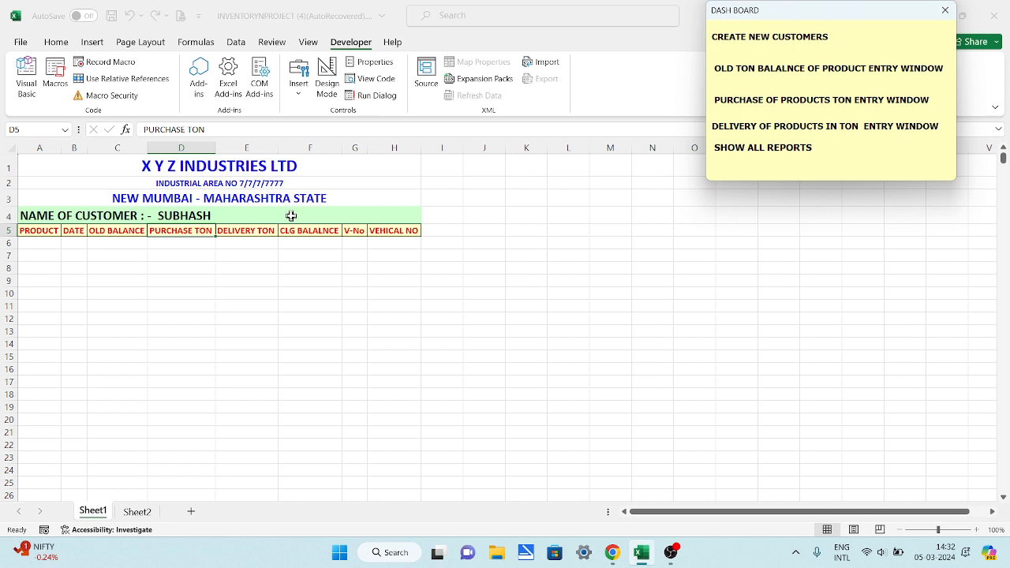
pyautogui.click(436, 265)
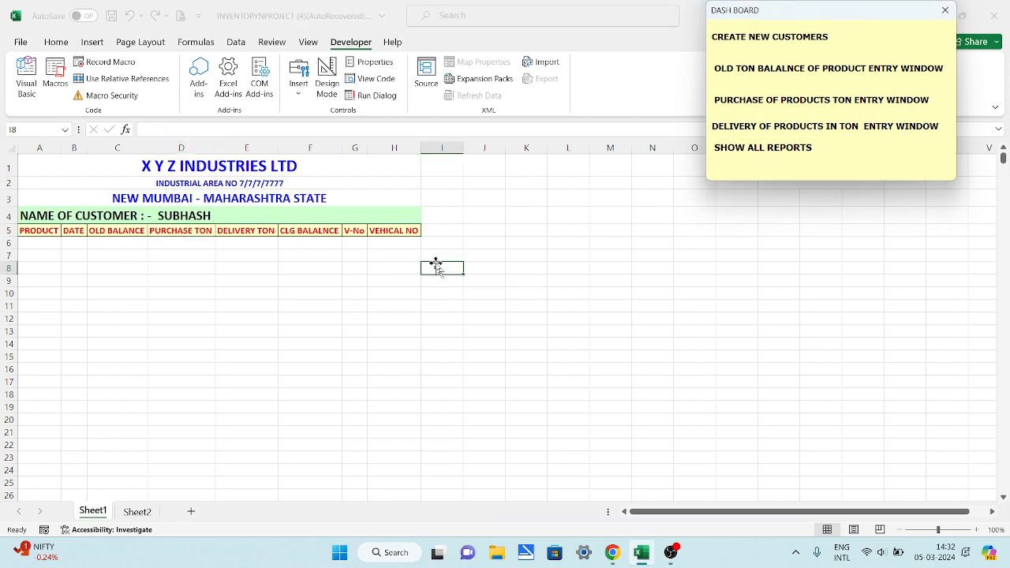
# Step: View each window the dashboard offers: create customers, old ton balance, product purchase, product delivery and all reports
pyautogui.click(809, 45)
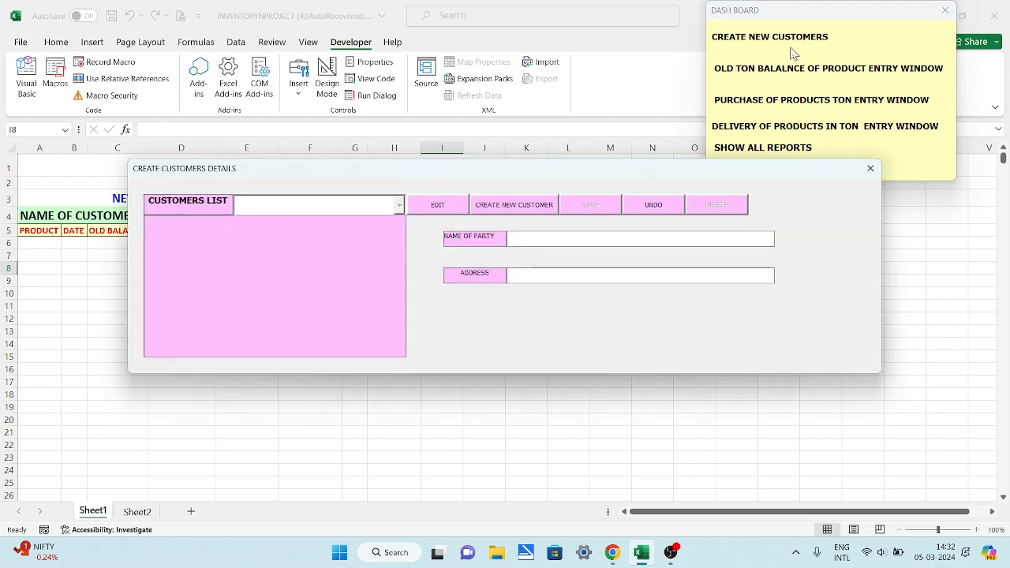
pyautogui.click(797, 71)
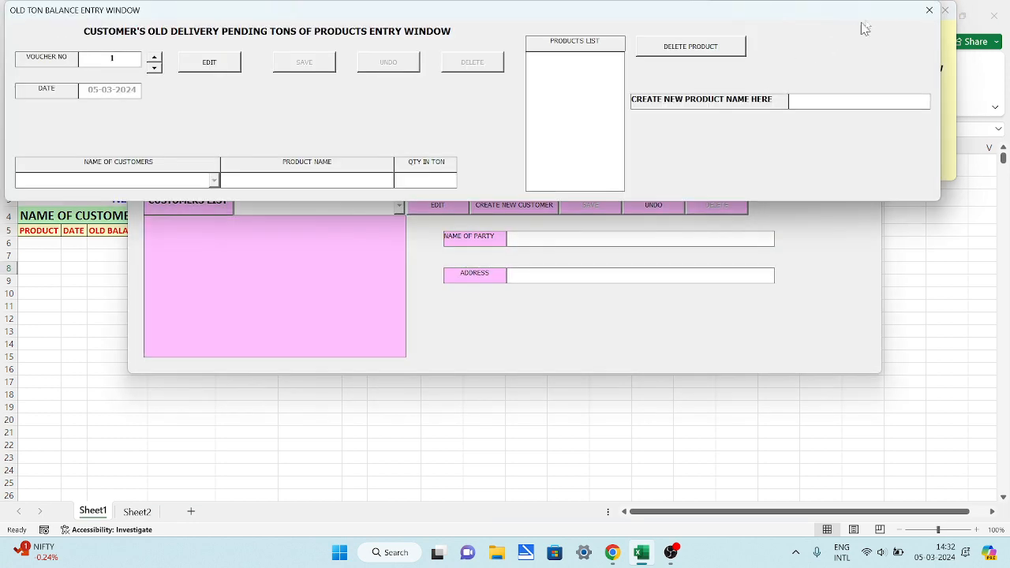
pyautogui.click(948, 54)
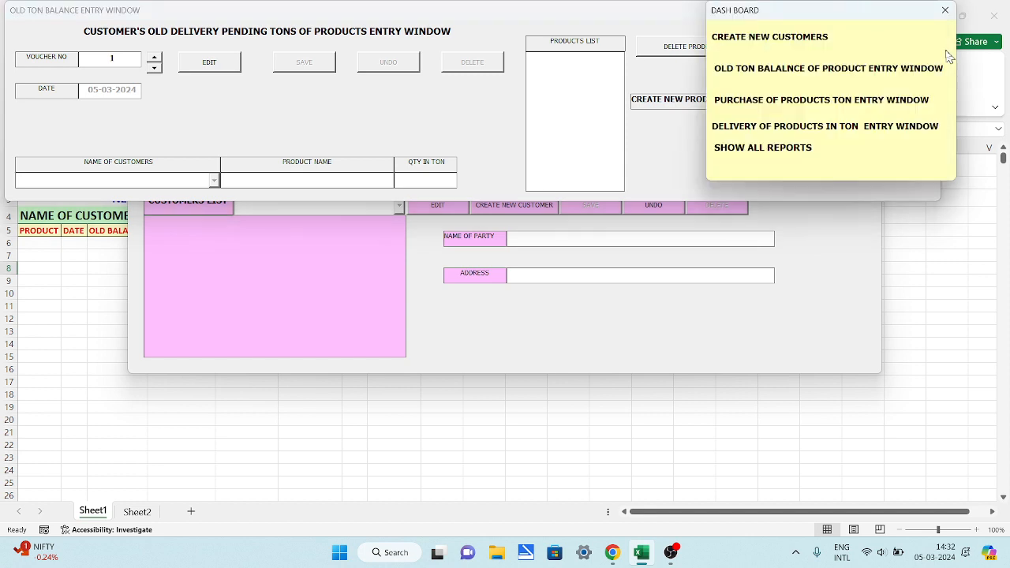
pyautogui.click(834, 101)
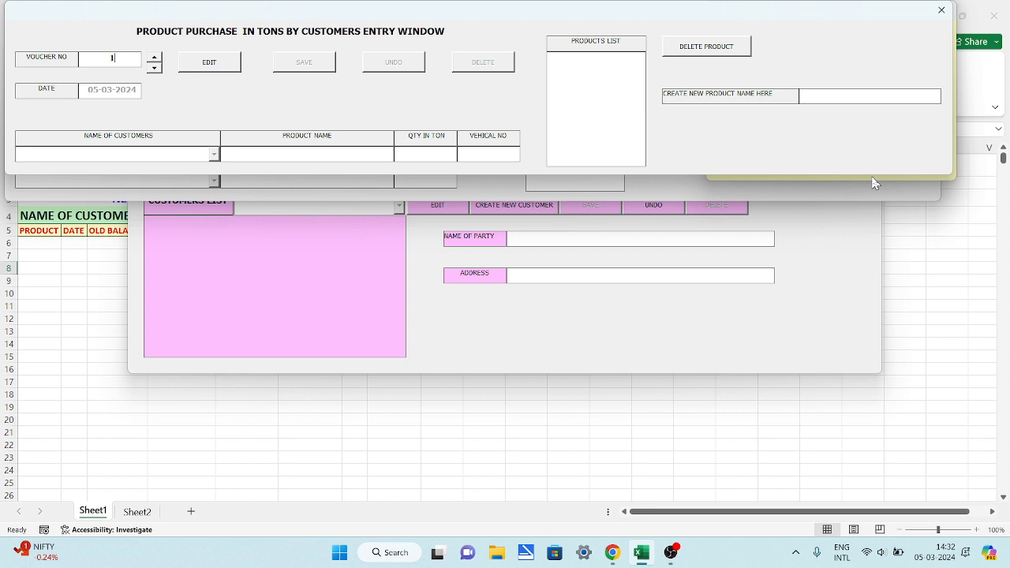
pyautogui.moveTo(914, 8); pyautogui.dragTo(851, 47)
pyautogui.click(919, 56)
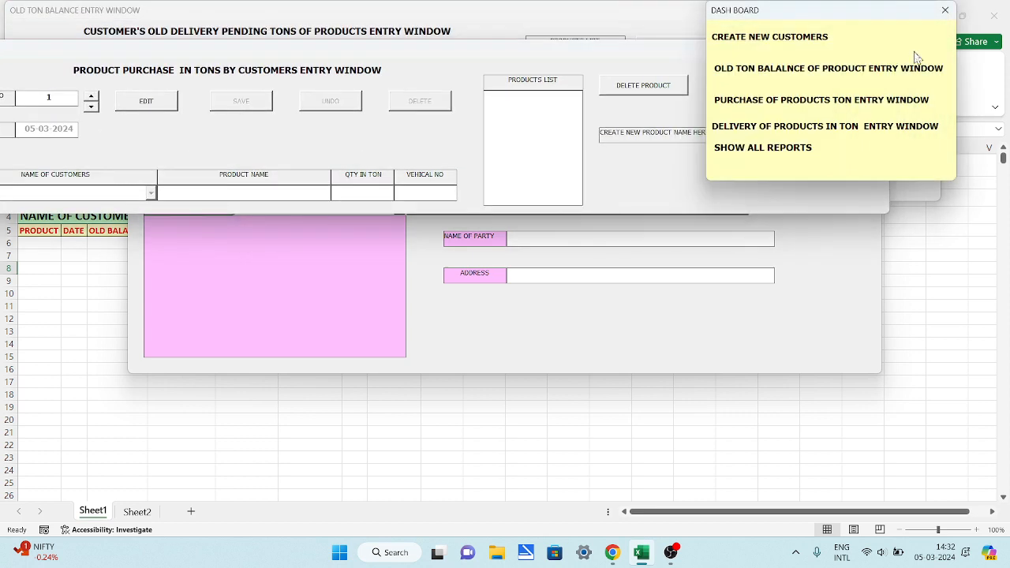
pyautogui.click(813, 127)
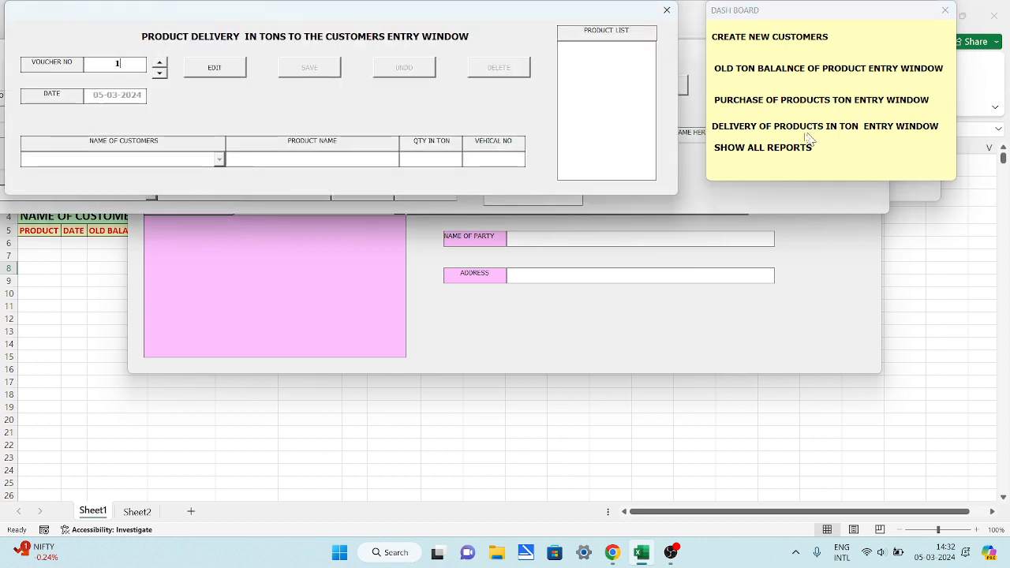
pyautogui.click(786, 151)
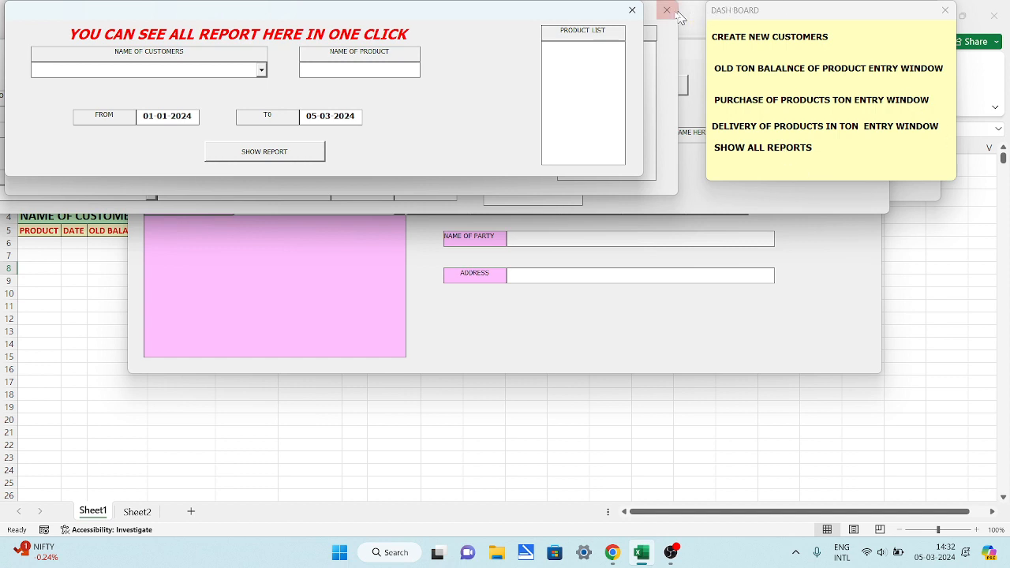
# Step: Close the report, delivery, purchase, old balance, dashboard and customer windows to return to the bare sheet
pyautogui.click(632, 11)
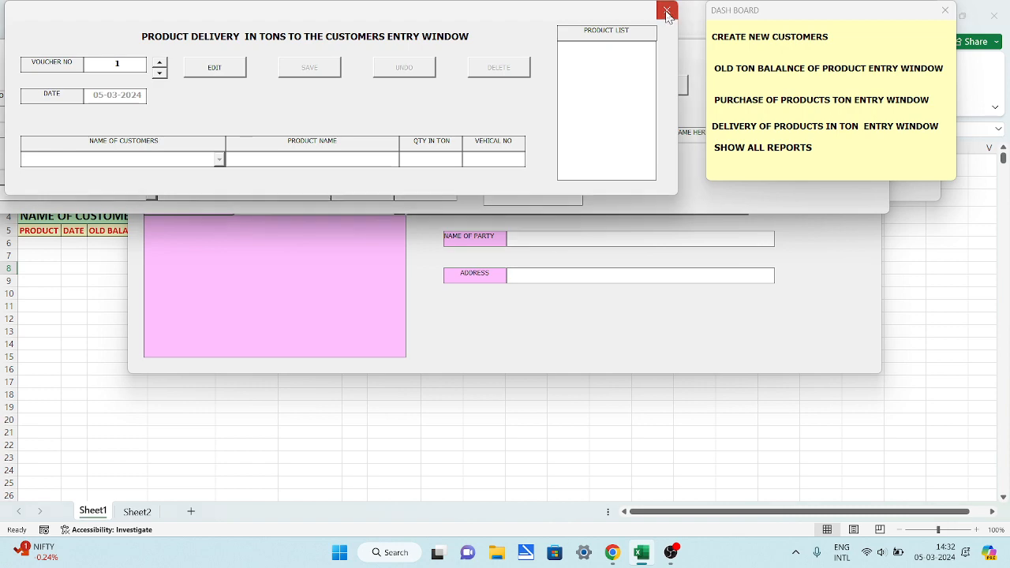
pyautogui.click(667, 11)
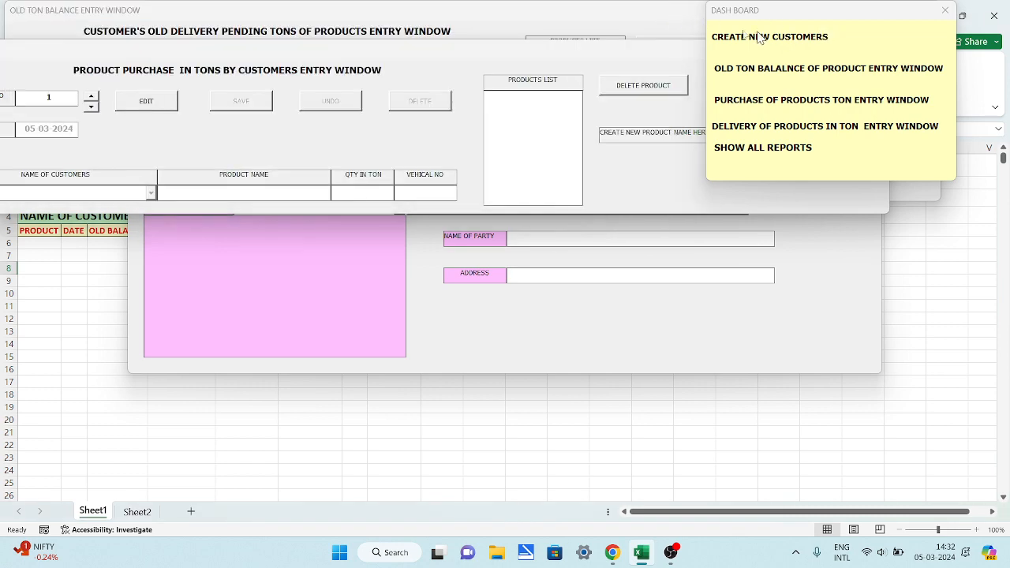
pyautogui.click(613, 56)
pyautogui.click(878, 49)
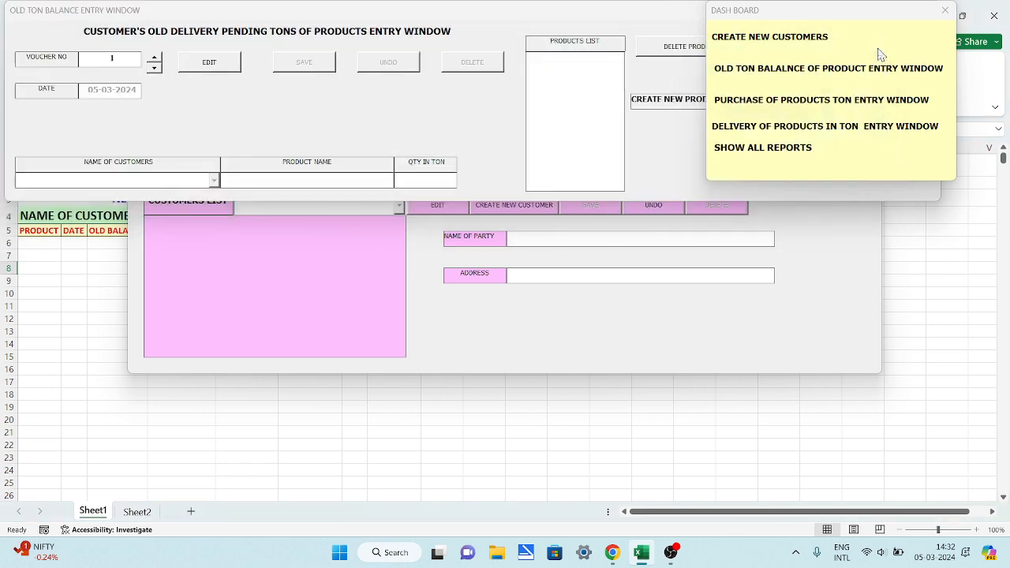
pyautogui.click(630, 22)
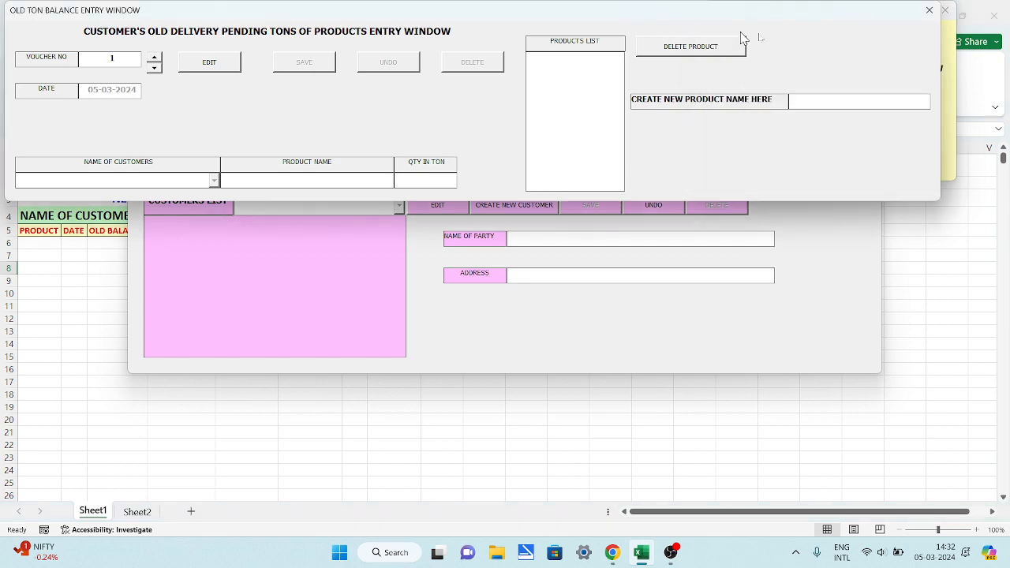
pyautogui.click(931, 11)
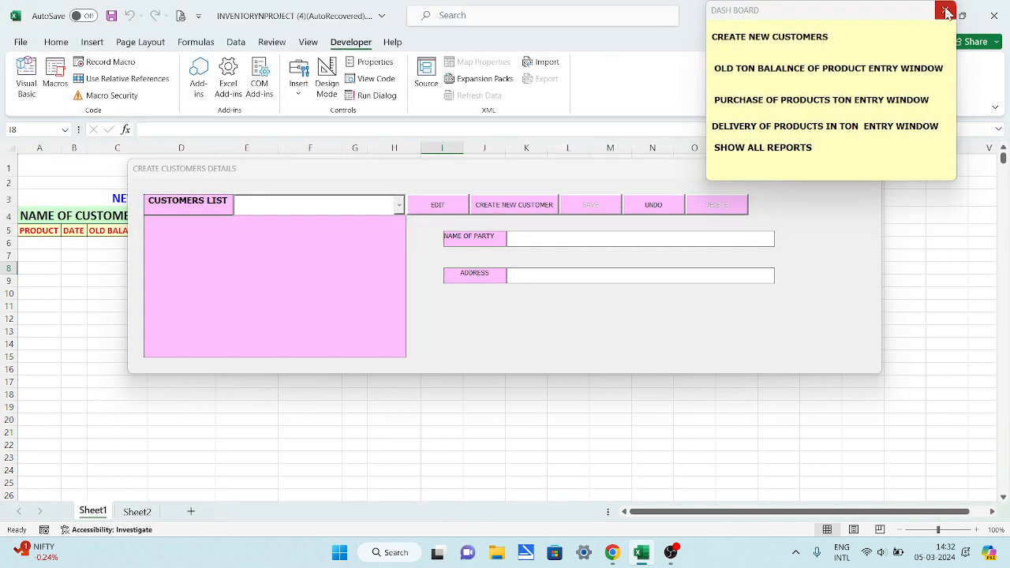
pyautogui.click(947, 12)
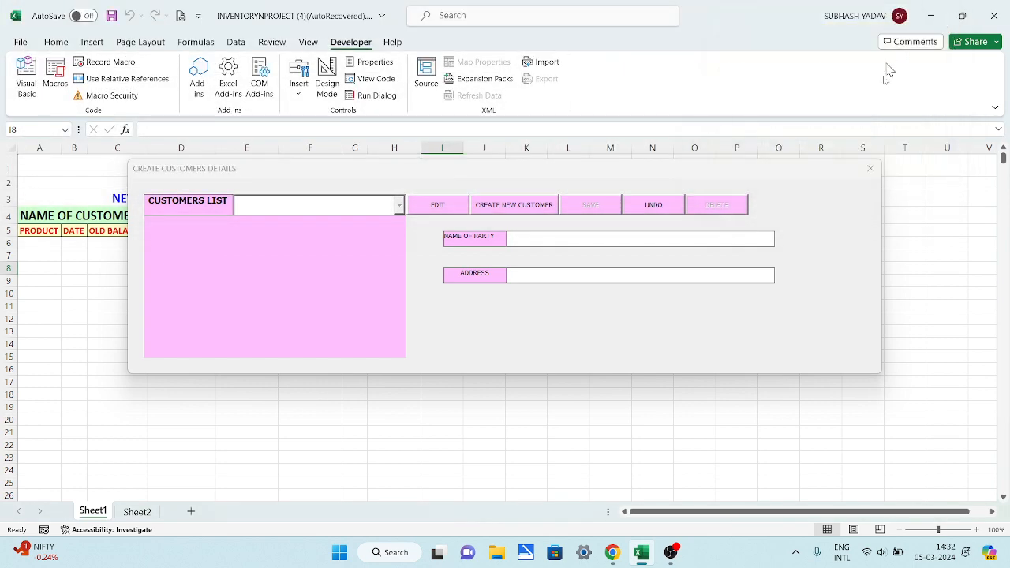
pyautogui.click(873, 169)
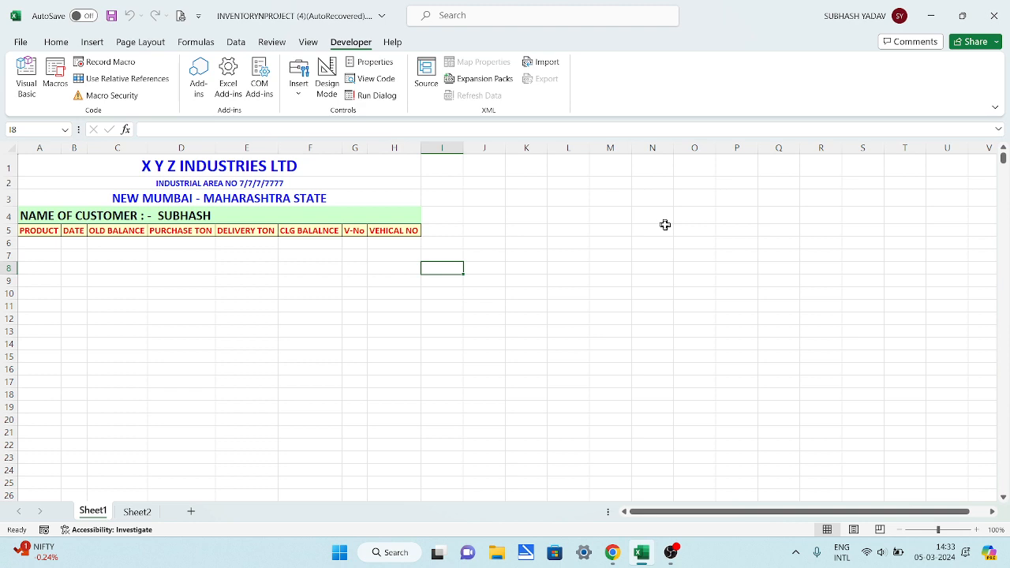
# Step: Reopen the dashboard from the sheet and open its window for creating new customers
pyautogui.click(237, 167)
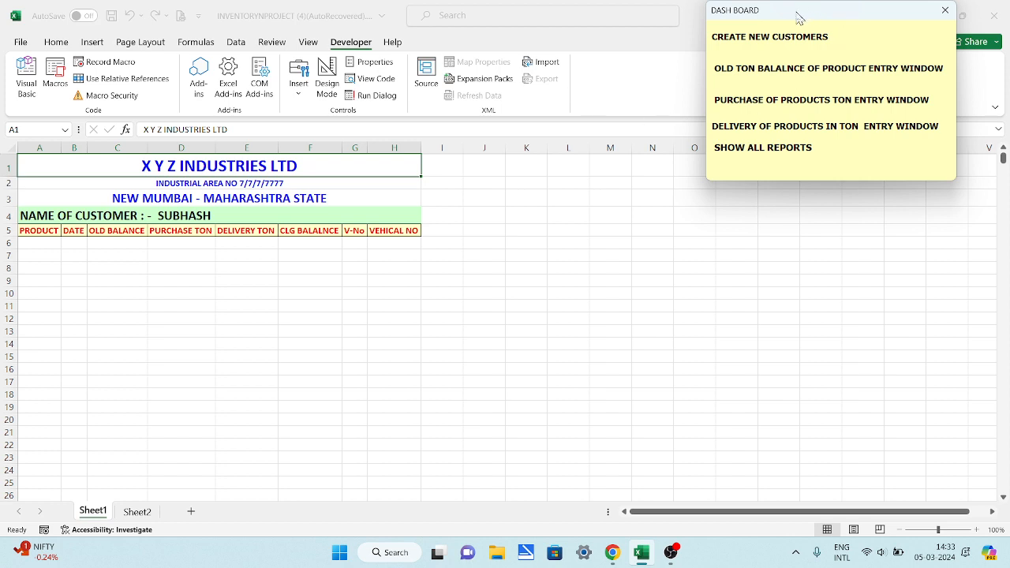
pyautogui.click(642, 263)
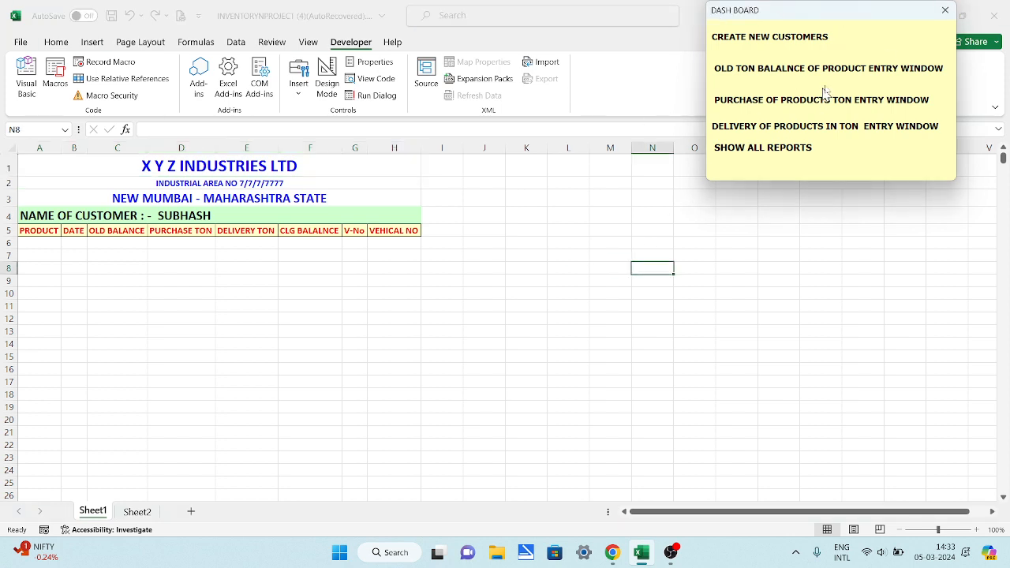
pyautogui.click(945, 10)
pyautogui.click(694, 198)
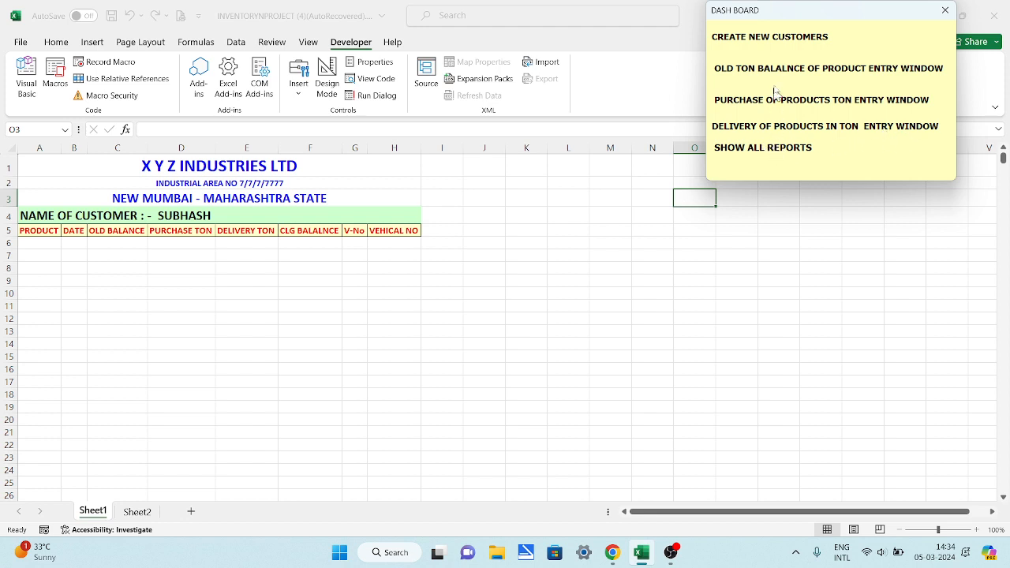
pyautogui.click(772, 39)
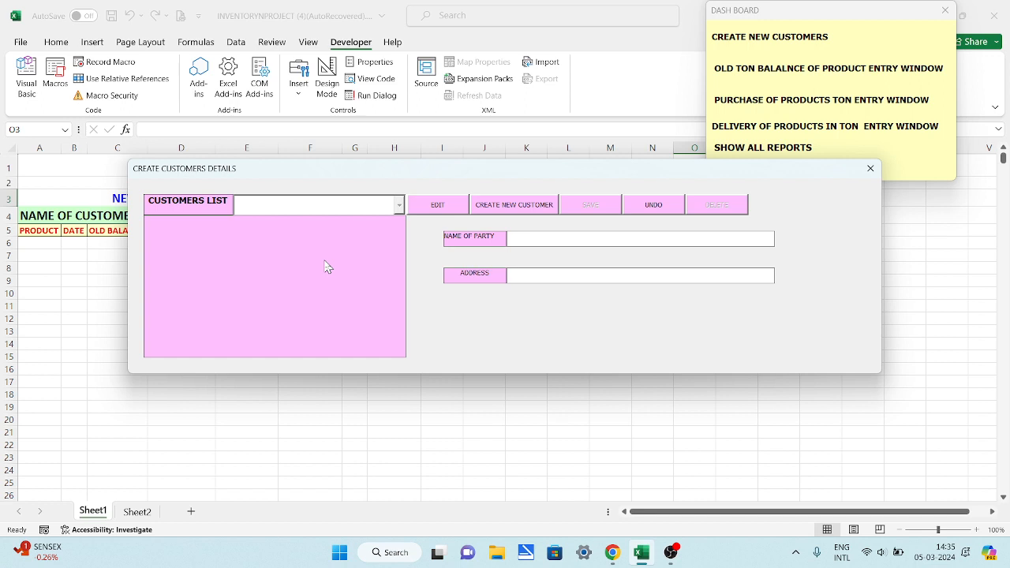
# Step: Create a new customer with the party name WEARHOUSE, fill in its address and save the record
pyautogui.click(509, 209)
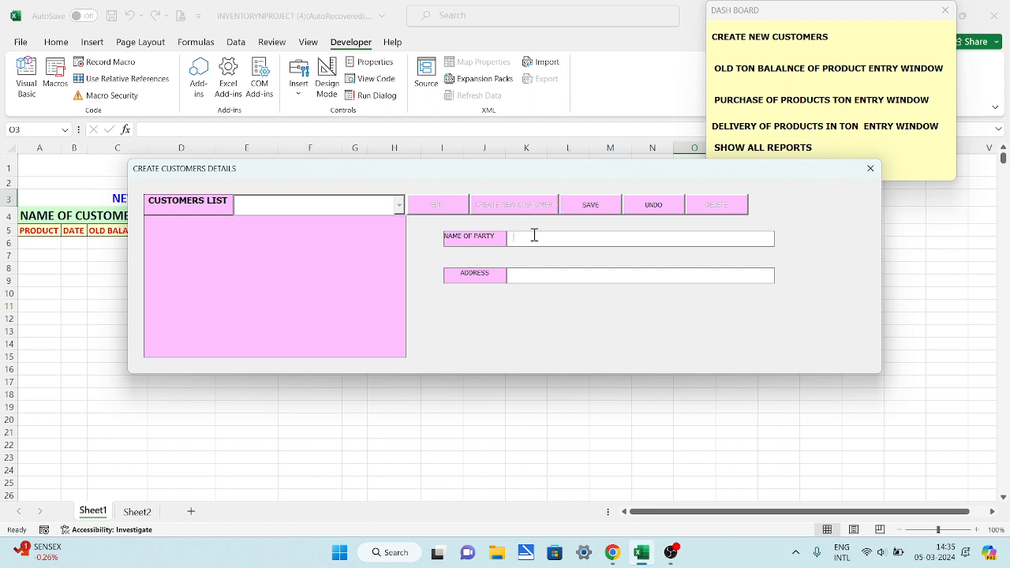
pyautogui.write('wearhouse')
pyautogui.press('Tab')
pyautogui.write('ab')
pyautogui.press('BackSpace')
pyautogui.write('mbejogai')
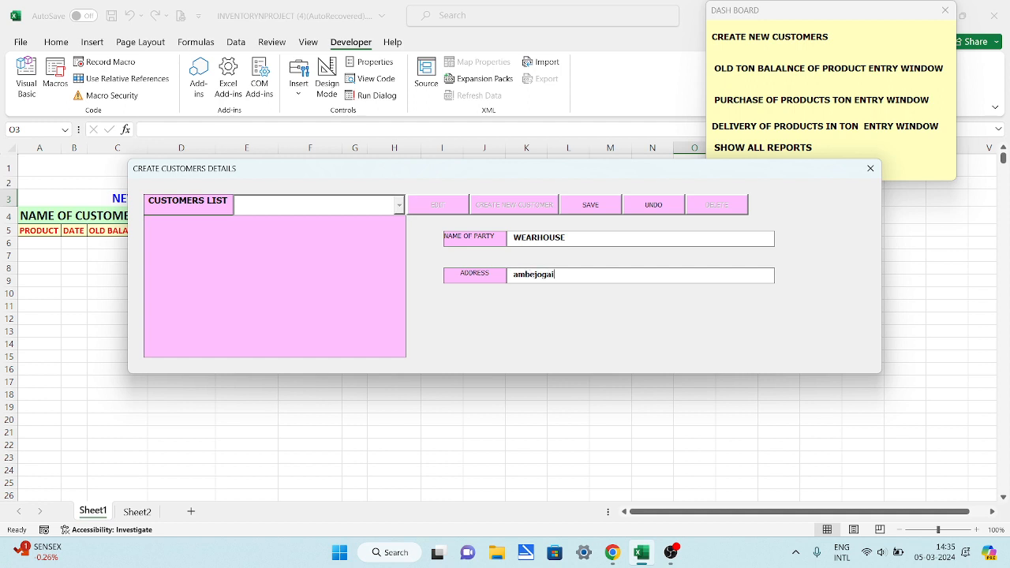
pyautogui.write(' dist beed')
pyautogui.doubleClick(538, 236)
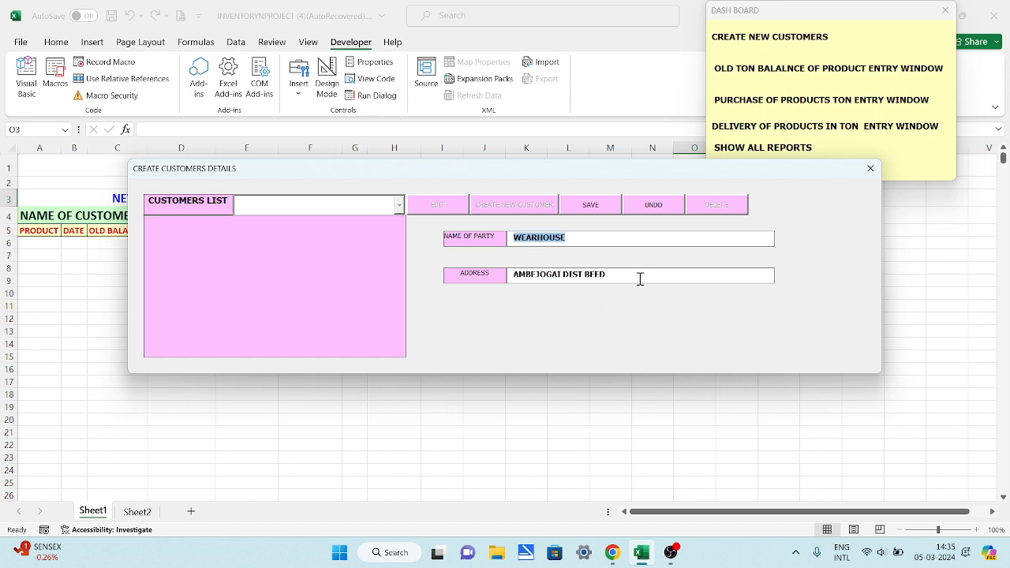
pyautogui.click(595, 208)
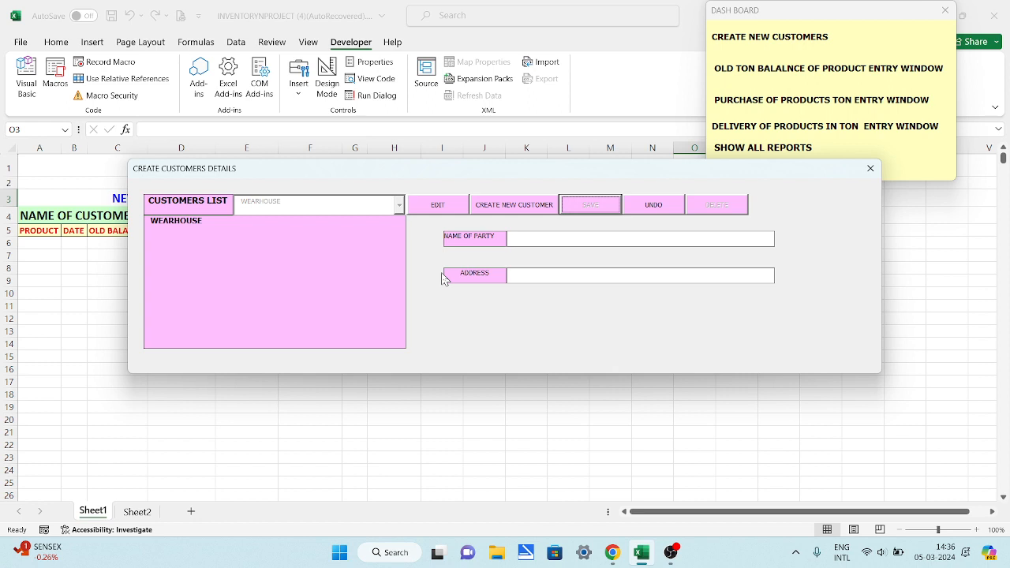
# Step: Create a new customer with the party name SUBHASH FERTILIZER, fill in its address and save the record
pyautogui.click(504, 202)
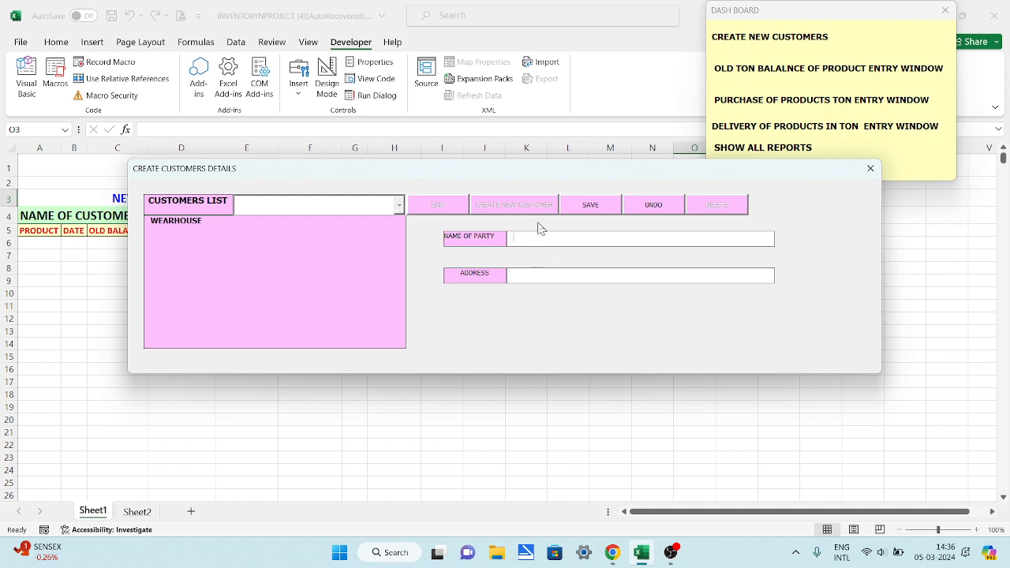
pyautogui.write('subhash fertilizer')
pyautogui.press('Tab')
pyautogui.write('paralivaijanath')
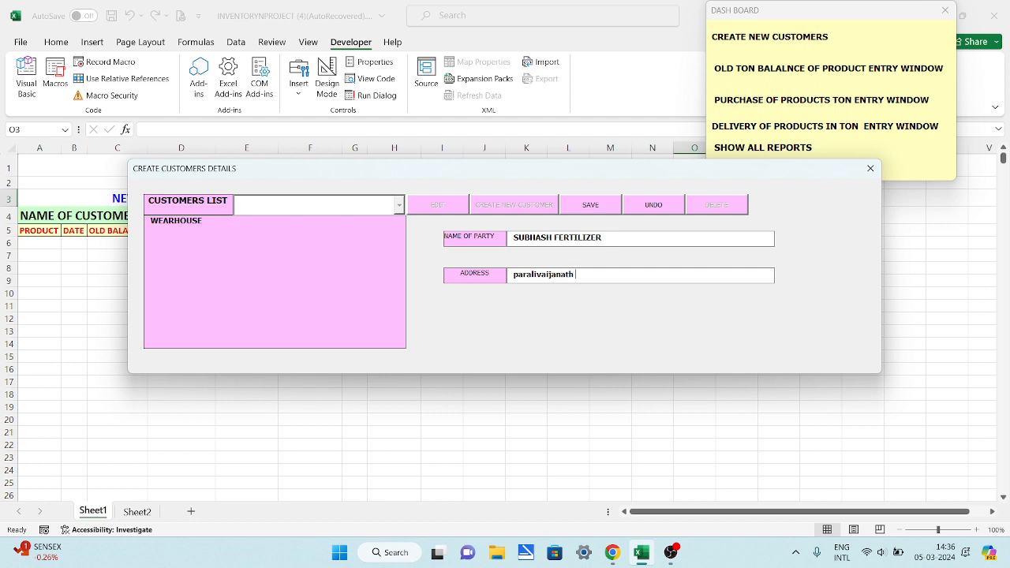
pyautogui.write(' ms')
pyautogui.press('Tab')
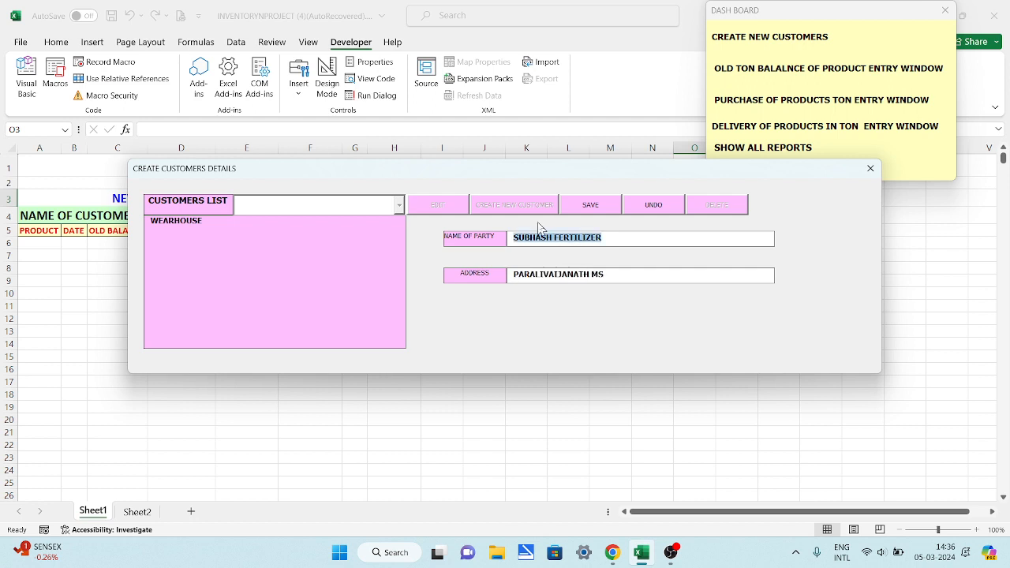
pyautogui.click(573, 213)
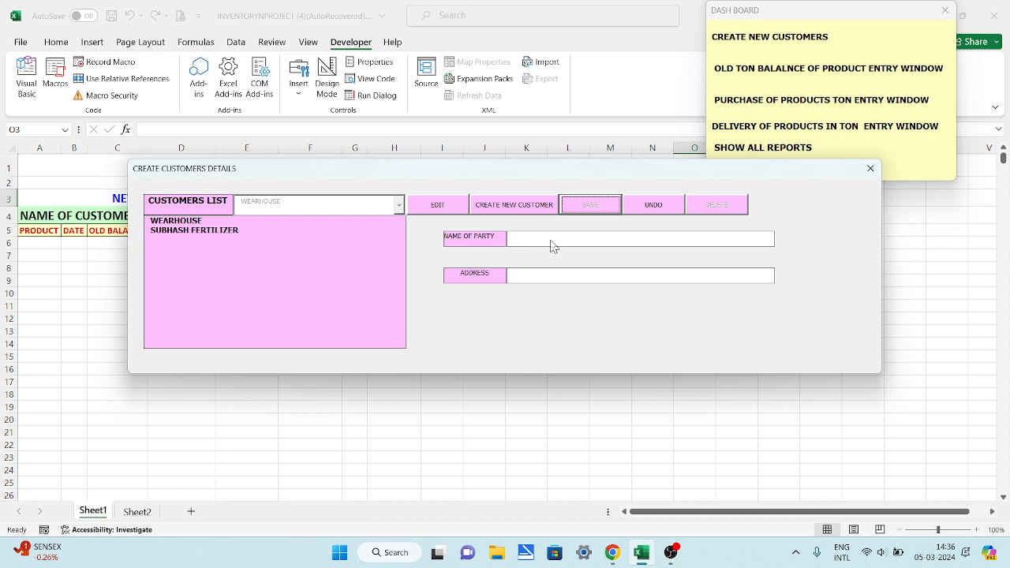
# Step: Create a new customer with the party name GANESH TRADERS, fill in its address and save the record
pyautogui.click(506, 207)
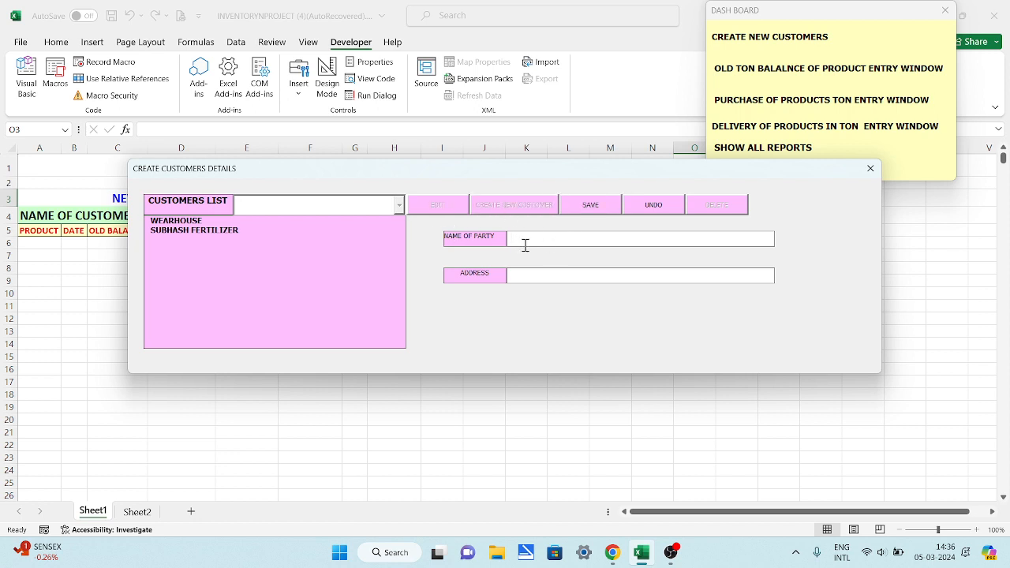
pyautogui.write('ganesh traders')
pyautogui.press('Tab')
pyautogui.write('paralt')
pyautogui.press('Tab')
pyautogui.click(596, 210)
# Step: Create a new customer with the party name SUNIL TRADERS, fill in its address and save the record
pyautogui.click(521, 212)
pyautogui.write('sunil traders')
pyautogui.press('Tab')
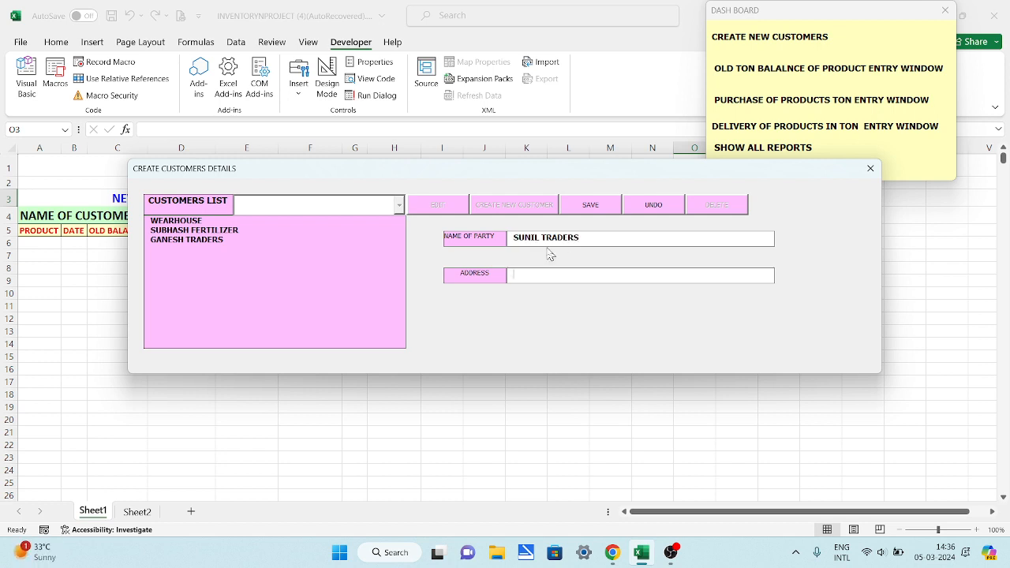
pyautogui.write('kfj')
pyautogui.hotkey('shift', 'Tab')
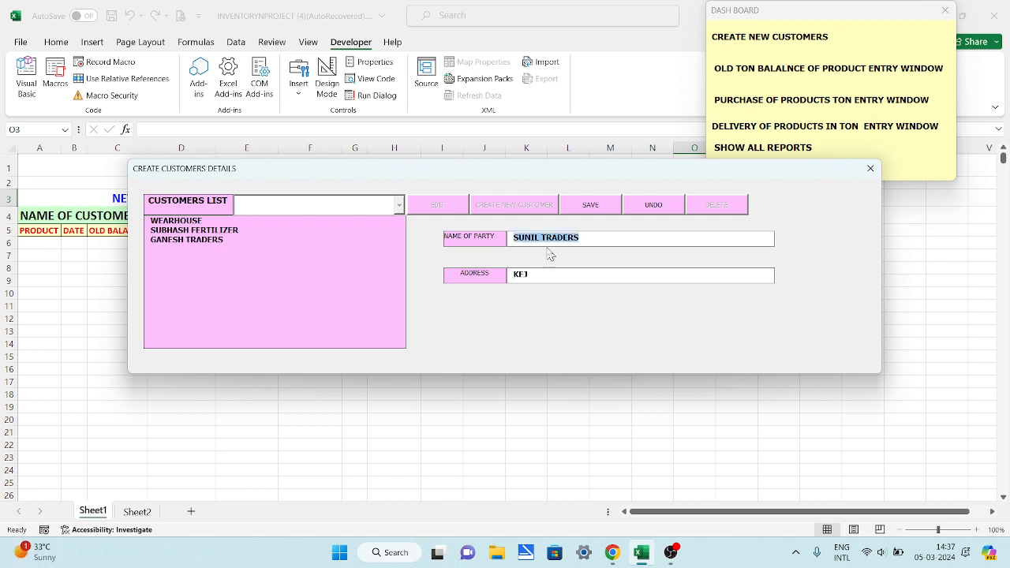
pyautogui.click(591, 205)
# Step: Create a new customer with the party name AHEMAD HARDWARE STORES, fill in its address and save the record
pyautogui.write('ahem')
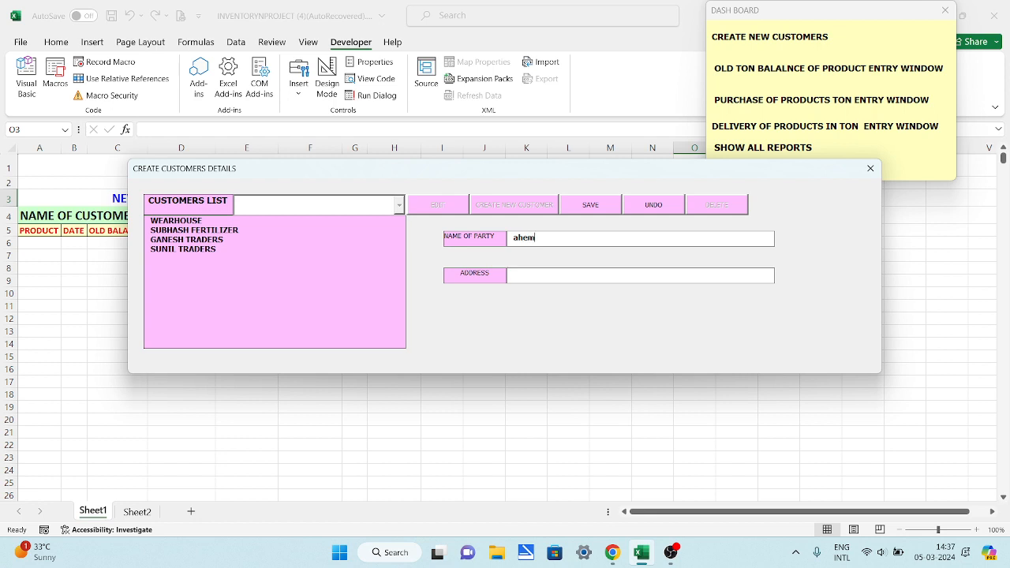
pyautogui.write('ad harw')
pyautogui.press('BackSpace')
pyautogui.write('dware stores')
pyautogui.press('Tab')
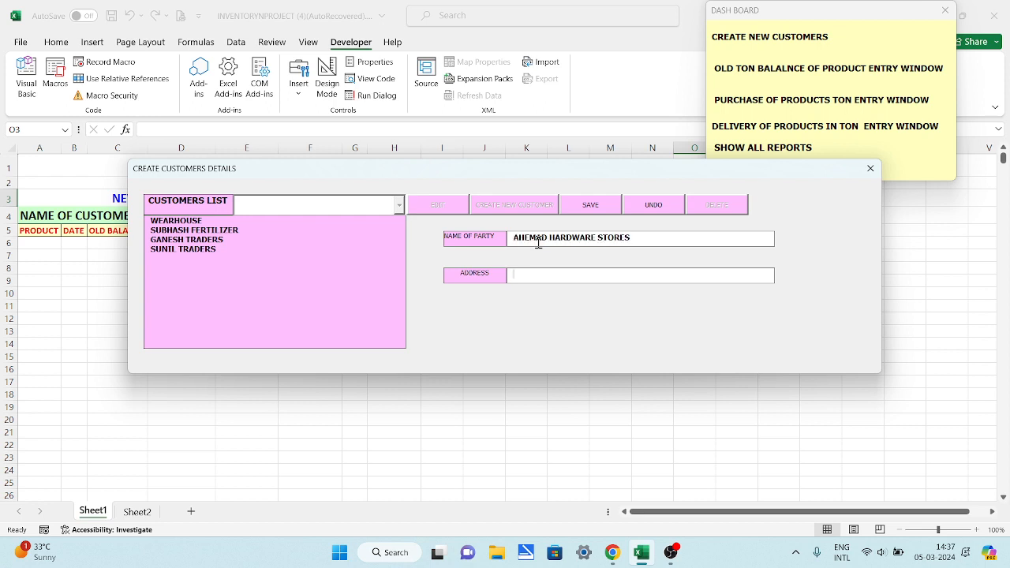
pyautogui.write('kalam')
pyautogui.click(539, 243)
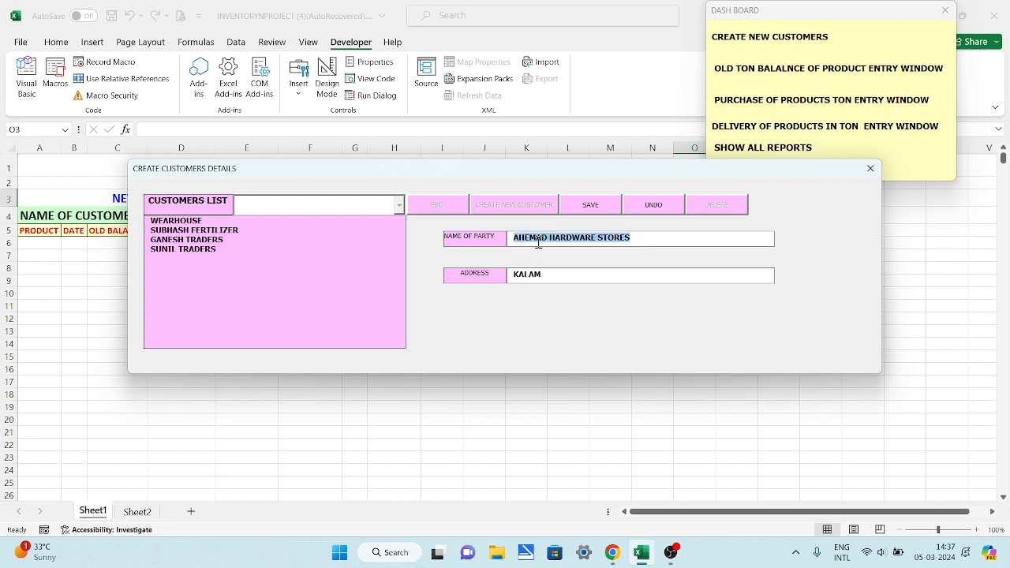
pyautogui.click(584, 210)
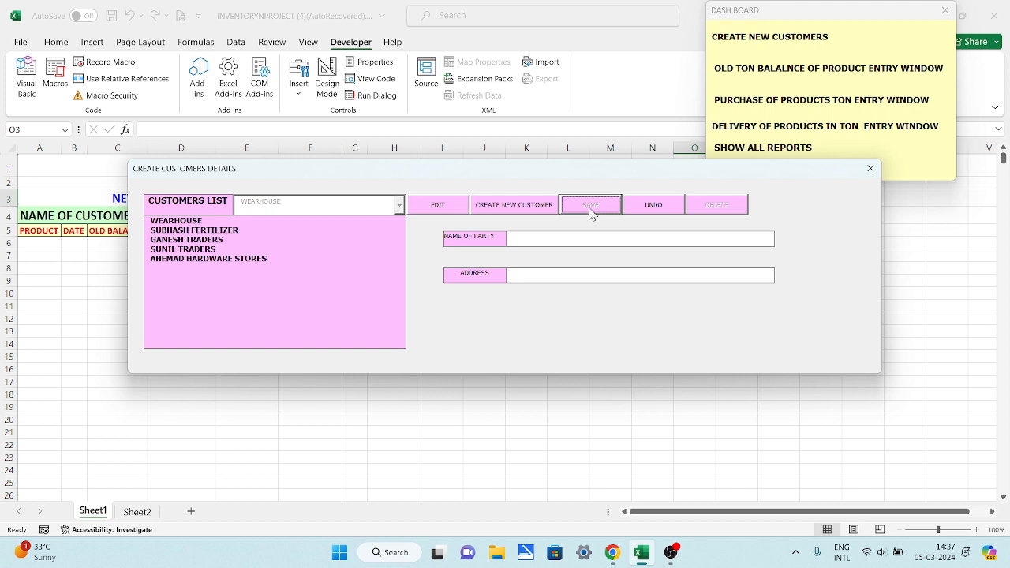
# Step: Start another new customer record and enter MAULI TRADERS as the party name
pyautogui.click(527, 208)
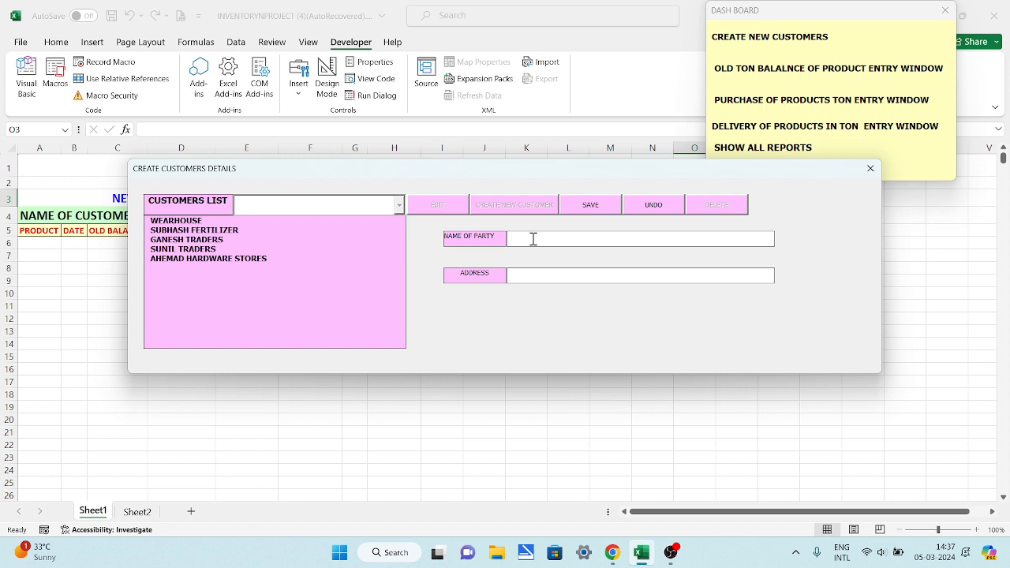
pyautogui.click(533, 239)
pyautogui.write('bal')
pyautogui.press('BackSpace')
pyautogui.press('BackSpace')
pyautogui.press('BackSpace')
pyautogui.write('mauli traders')
# Step: Fill in the address of MAULI TRADERS including its district, and save the customer record
pyautogui.press('Tab')
pyautogui.write('loha')
pyautogui.click(533, 238)
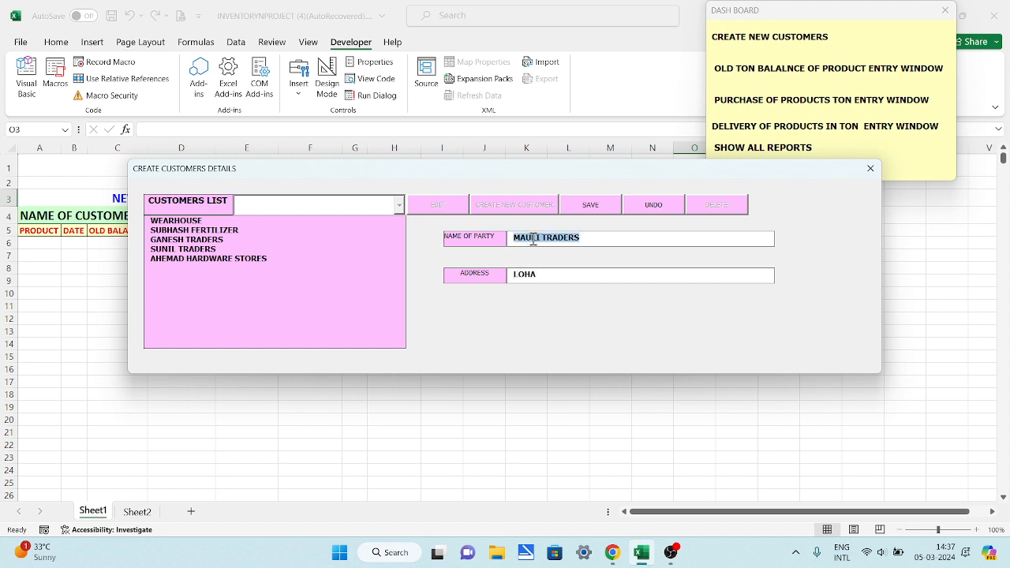
pyautogui.click(563, 280)
pyautogui.write('d')
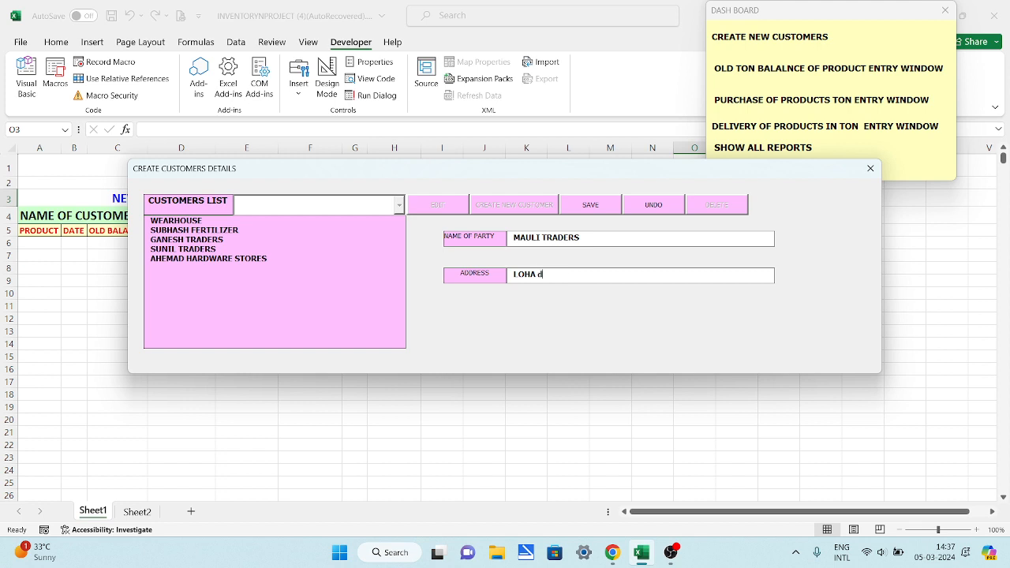
pyautogui.write('ist nanded')
pyautogui.press('Tab')
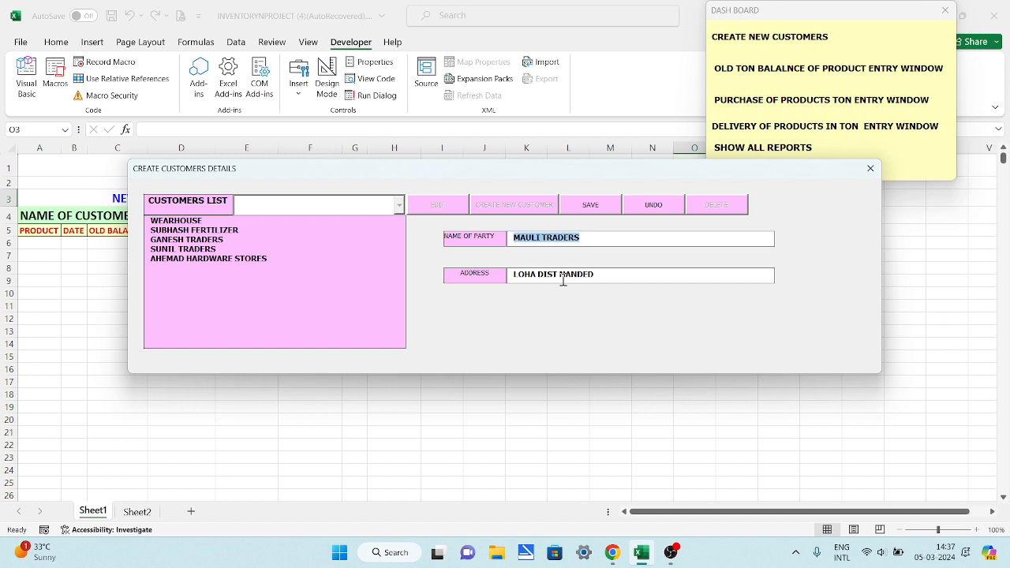
pyautogui.click(591, 207)
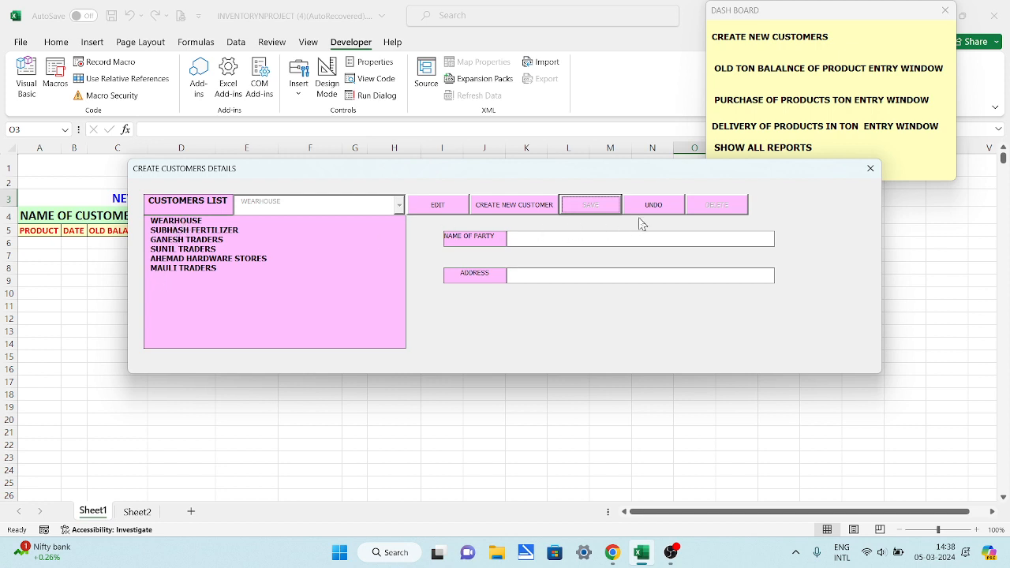
# Step: Close and reopen the customer details window to review the customers list, then leave it closed
pyautogui.click(871, 169)
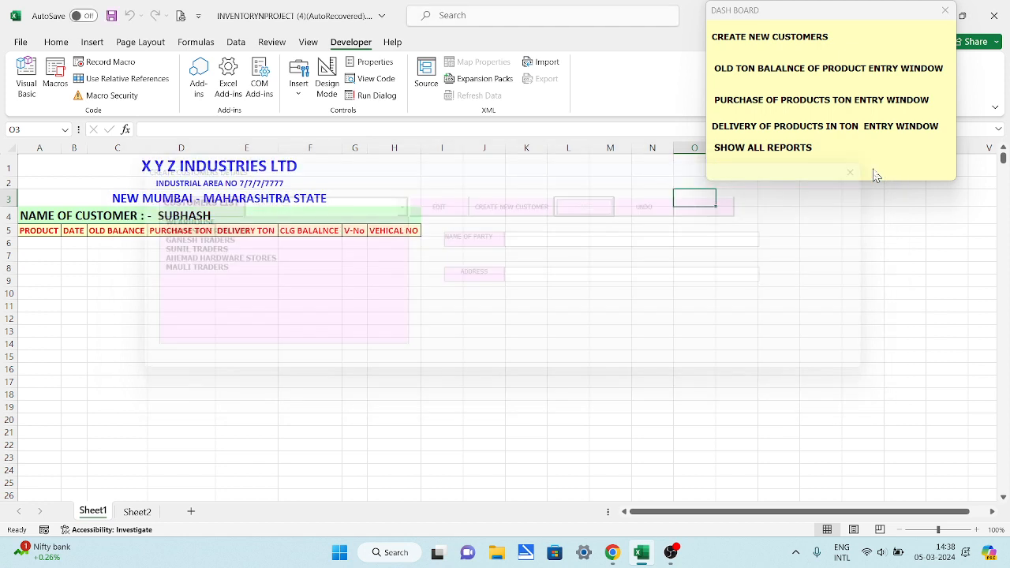
pyautogui.click(760, 42)
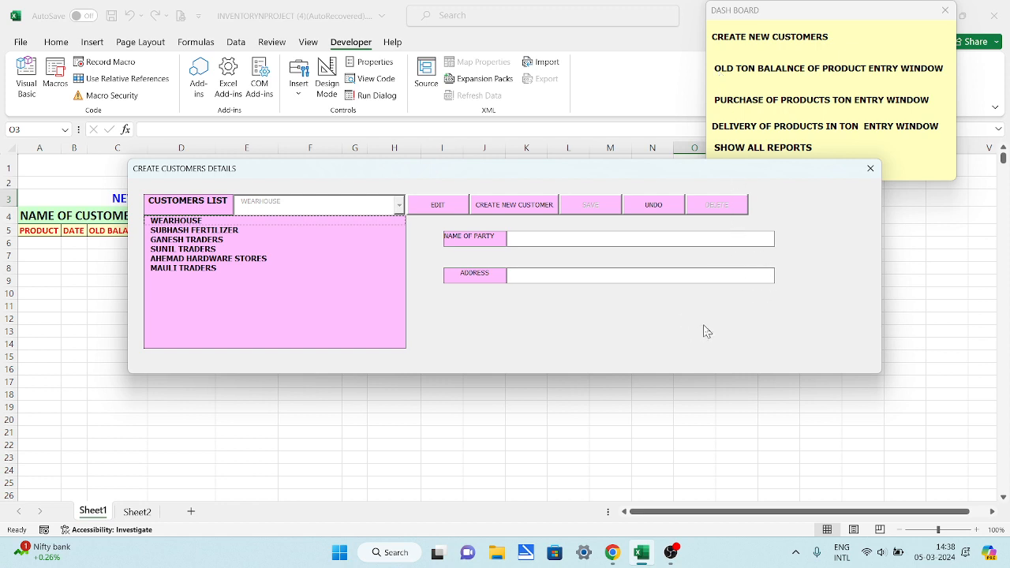
pyautogui.click(870, 169)
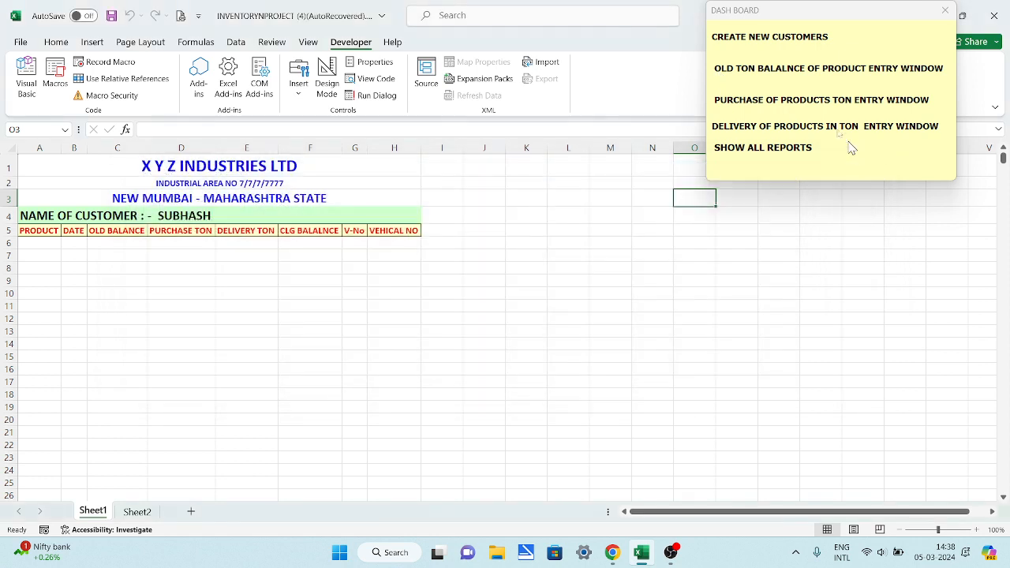
# Step: Open the old ton balance entry window, enable voucher 1 for editing and create the product URIA
pyautogui.click(791, 71)
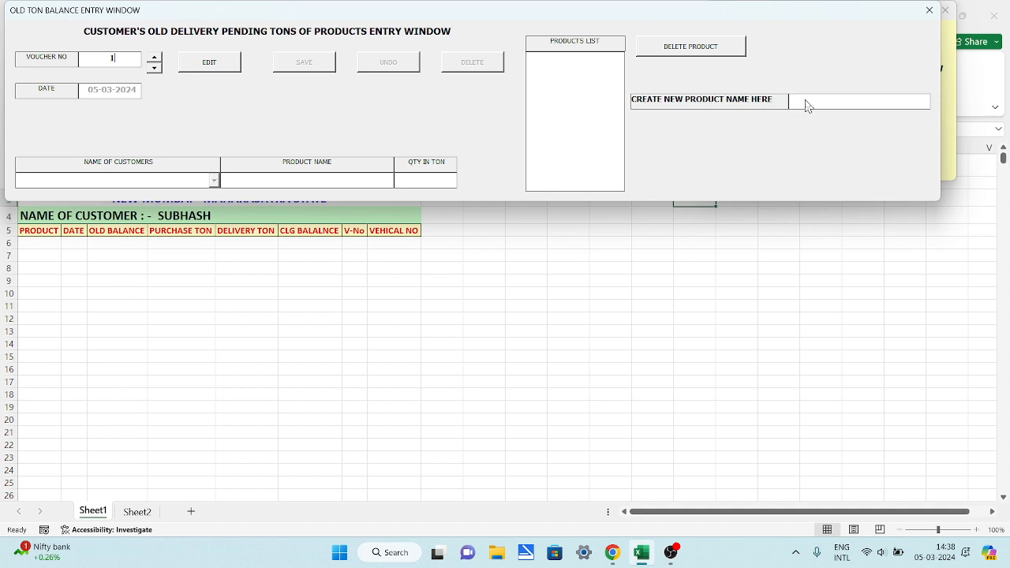
pyautogui.click(236, 69)
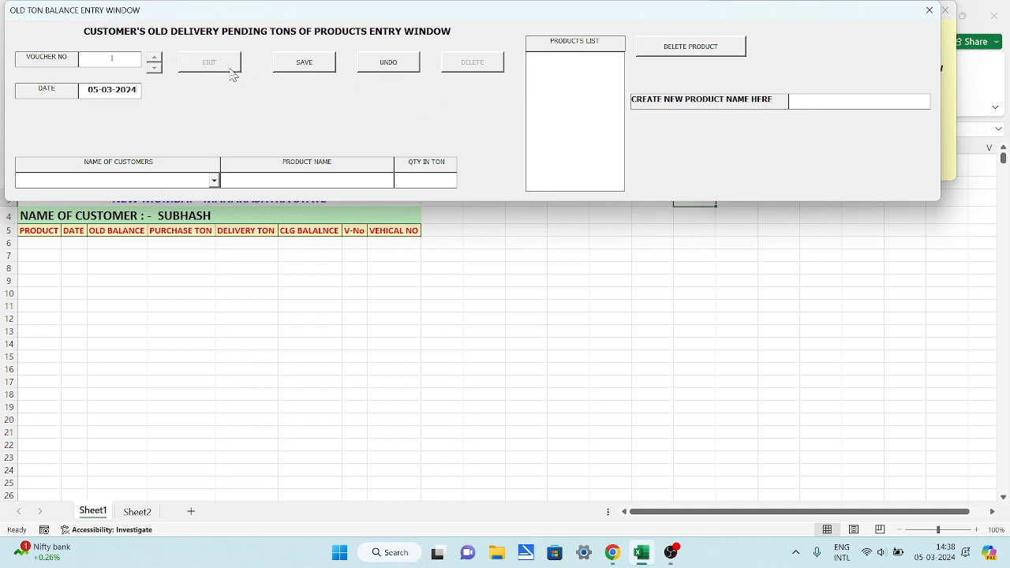
pyautogui.click(827, 105)
pyautogui.write('URIA')
pyautogui.press('Return')
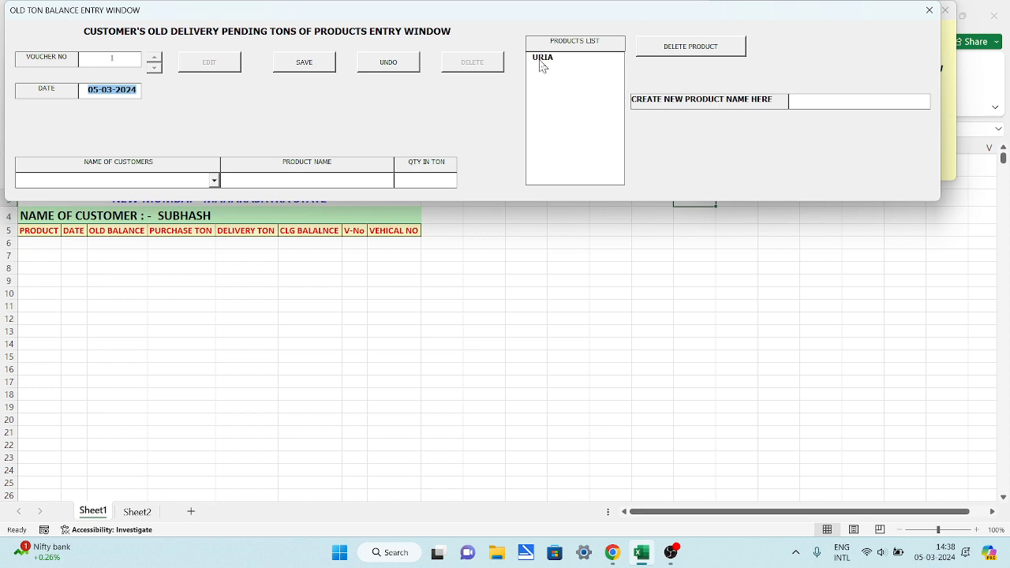
# Step: Add CEMENT and D A P as new products to the products list
pyautogui.click(815, 98)
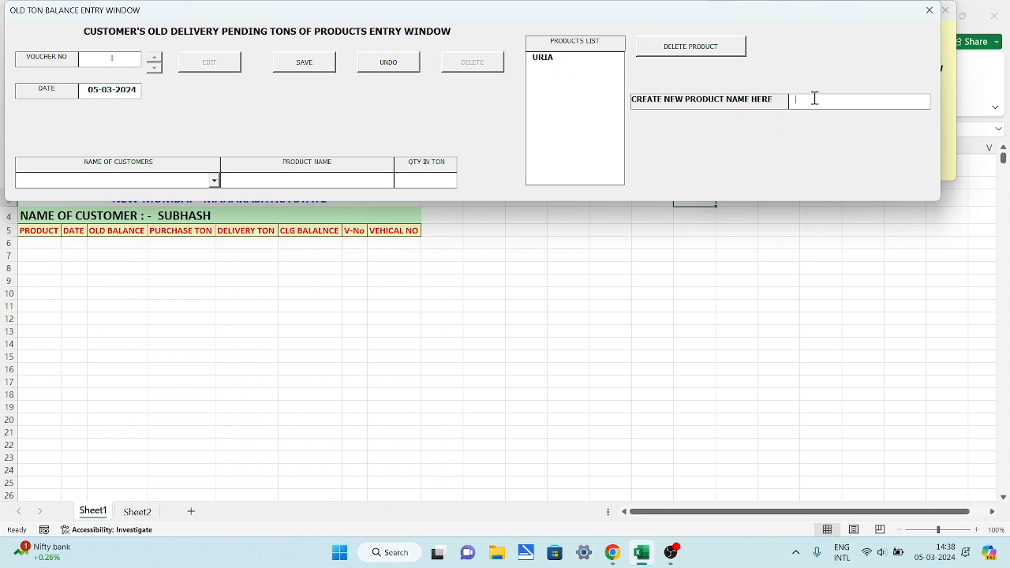
pyautogui.write('CFM')
pyautogui.write('ENT')
pyautogui.press('Return')
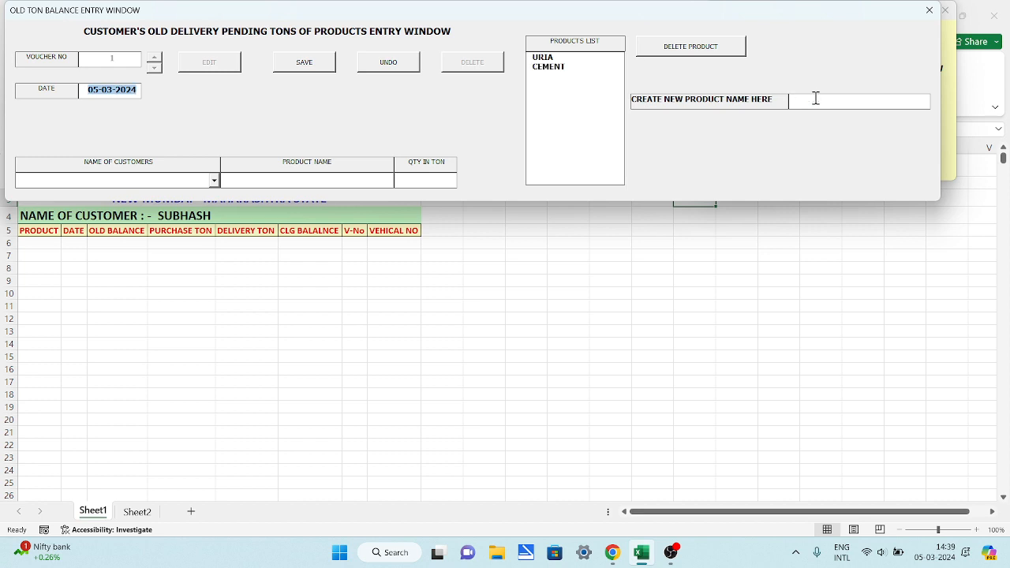
pyautogui.click(817, 103)
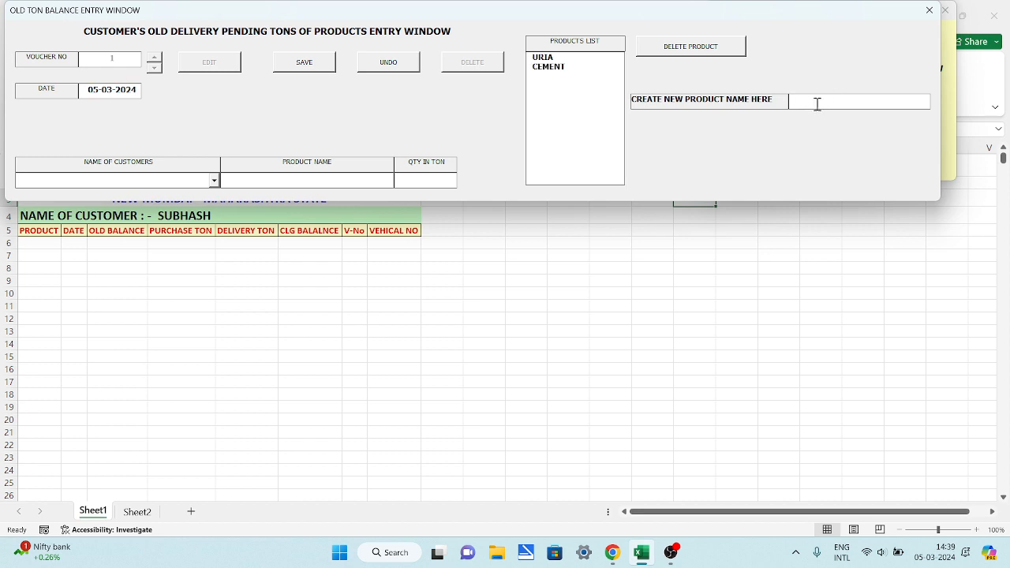
pyautogui.write('D A P')
pyautogui.press('Return')
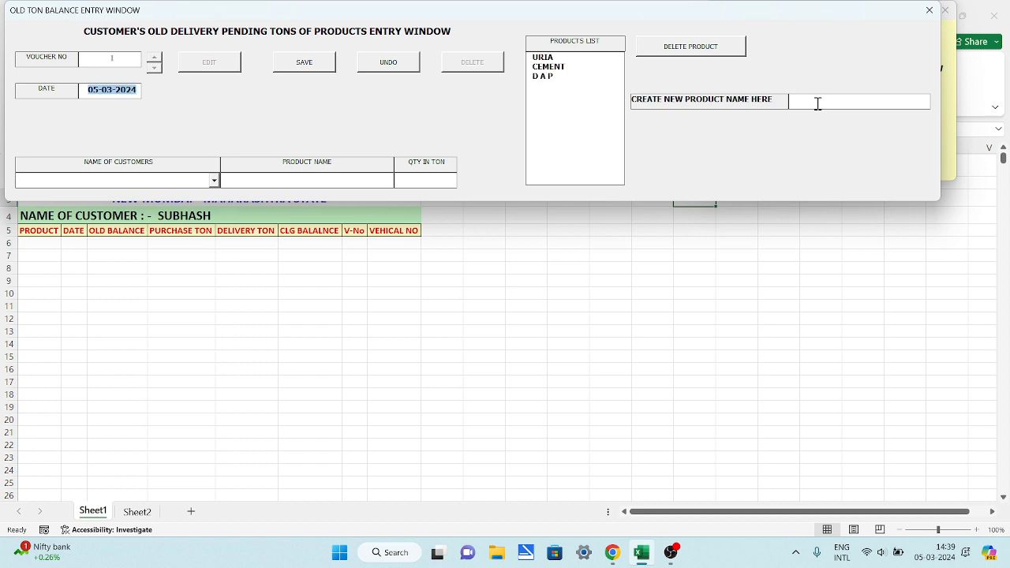
# Step: Add STEEL and IRON ROD as new products to the products list
pyautogui.click(818, 103)
pyautogui.write('STEEL')
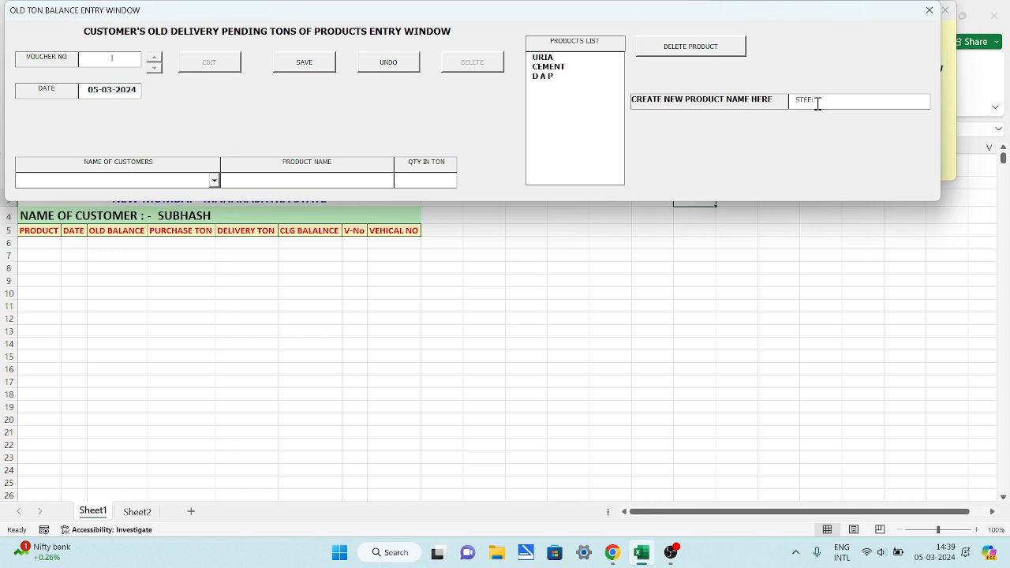
pyautogui.press('Return')
pyautogui.click(818, 103)
pyautogui.write('RON ROD')
pyautogui.press('Return')
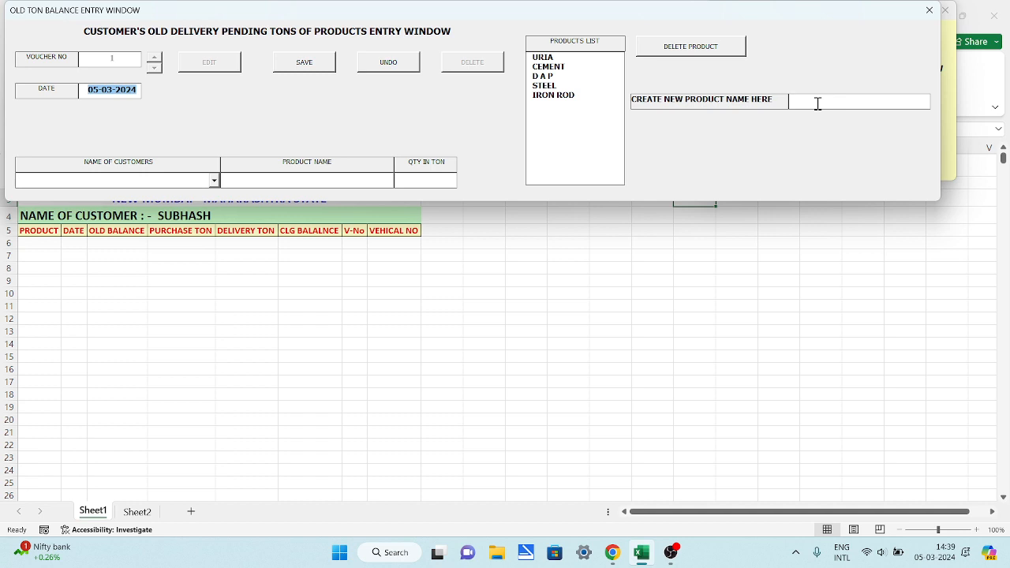
# Step: Add GREASE and EDIBLE OIL as new products to the products list
pyautogui.click(818, 103)
pyautogui.write('GREASE')
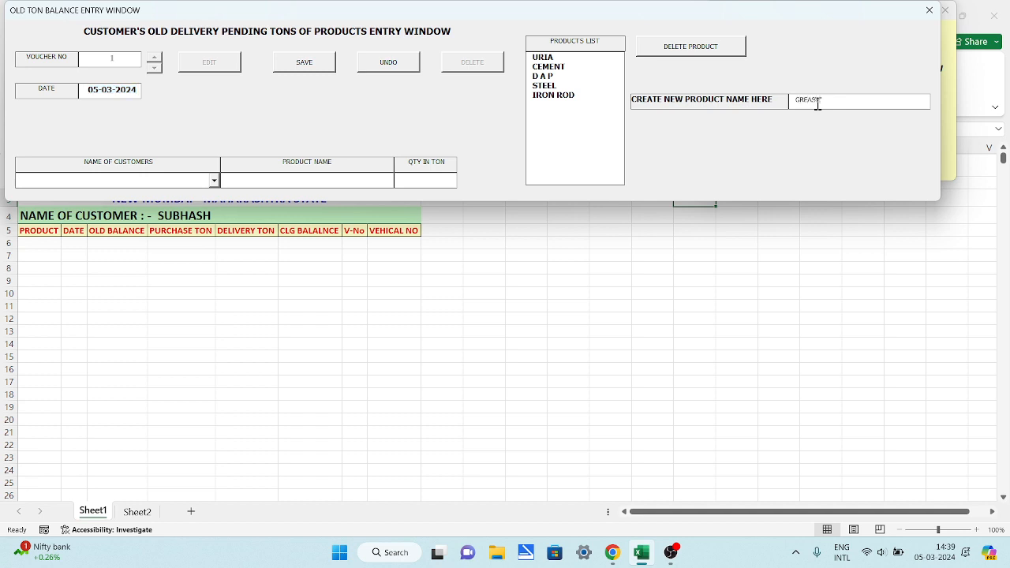
pyautogui.press('Return')
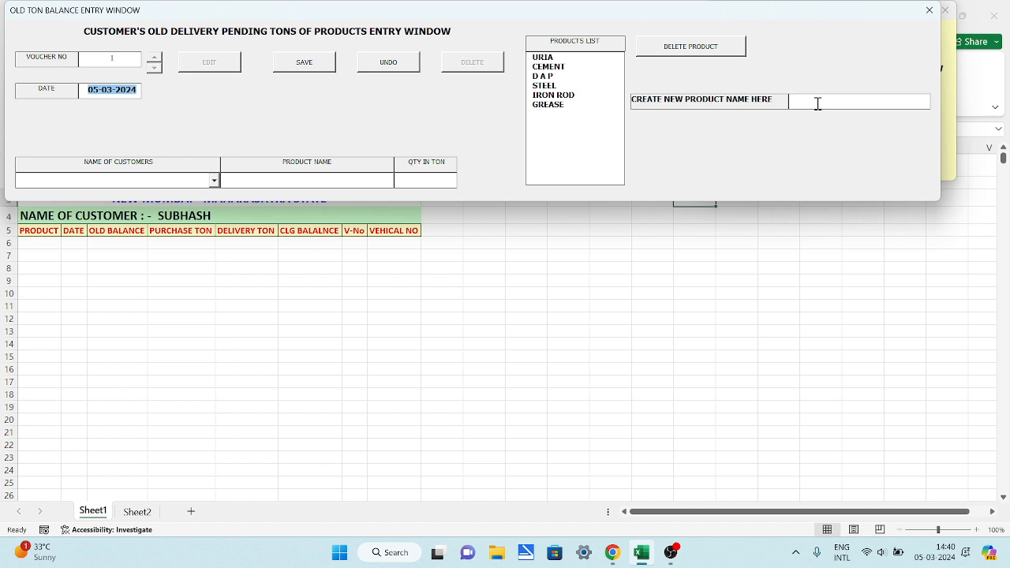
pyautogui.click(818, 103)
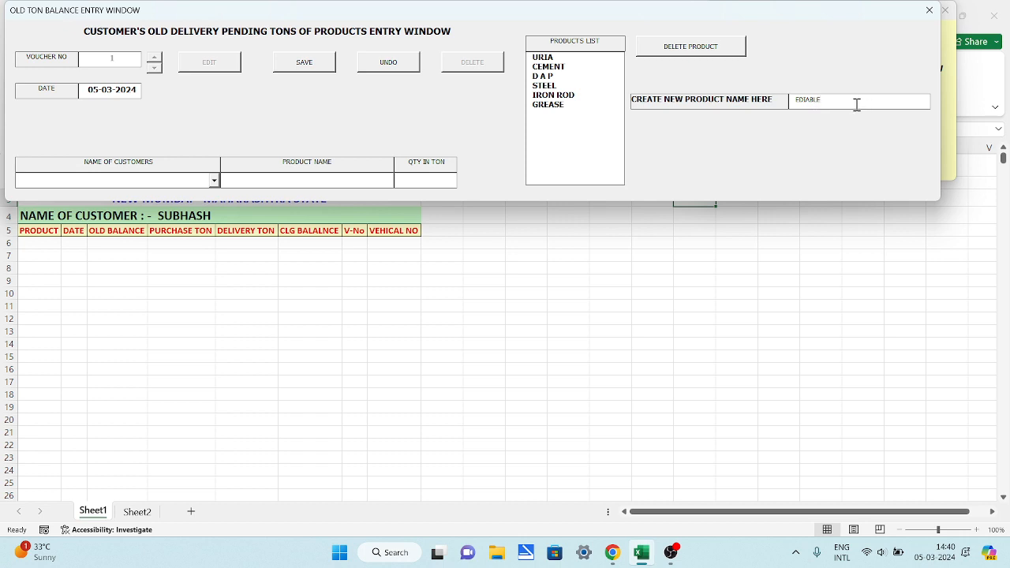
pyautogui.press('BackSpace')
pyautogui.press('BackSpace')
pyautogui.press('BackSpace')
pyautogui.press('Return')
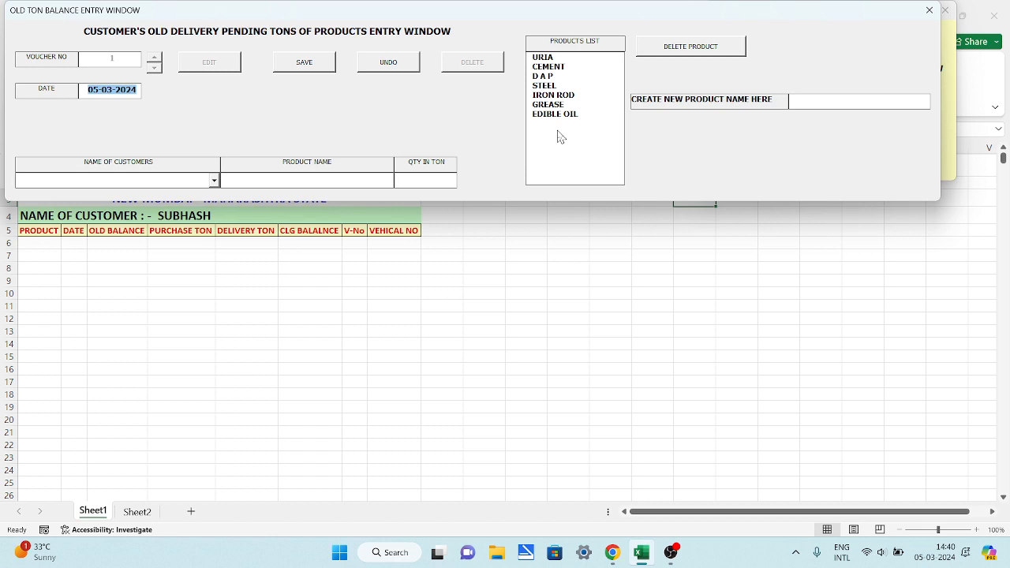
# Step: Fill voucher 1 with customer WEARHOUSE, product URIA and a quantity of 50 tons, and save it
pyautogui.click(214, 181)
pyautogui.click(187, 194)
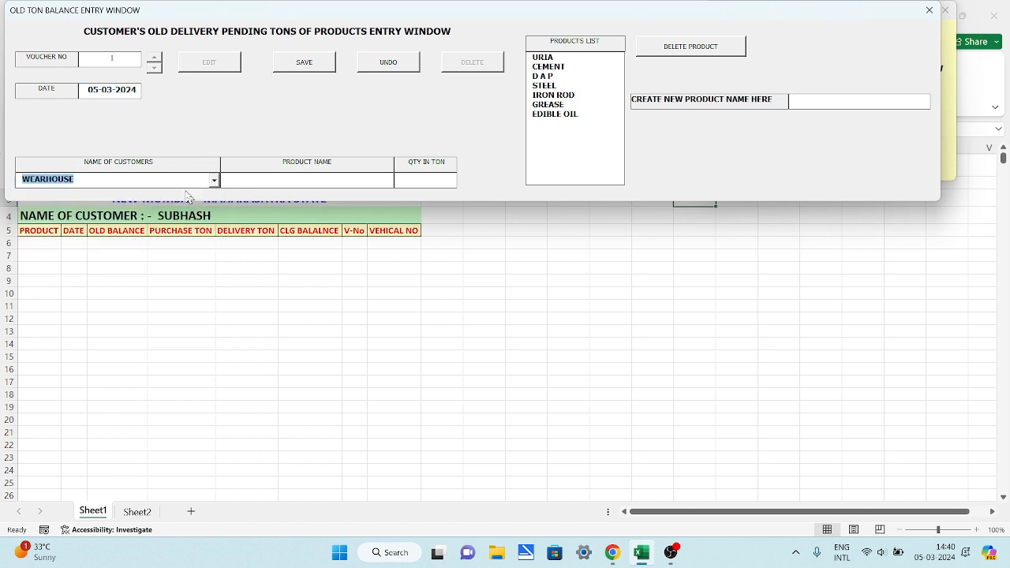
pyautogui.click(546, 58)
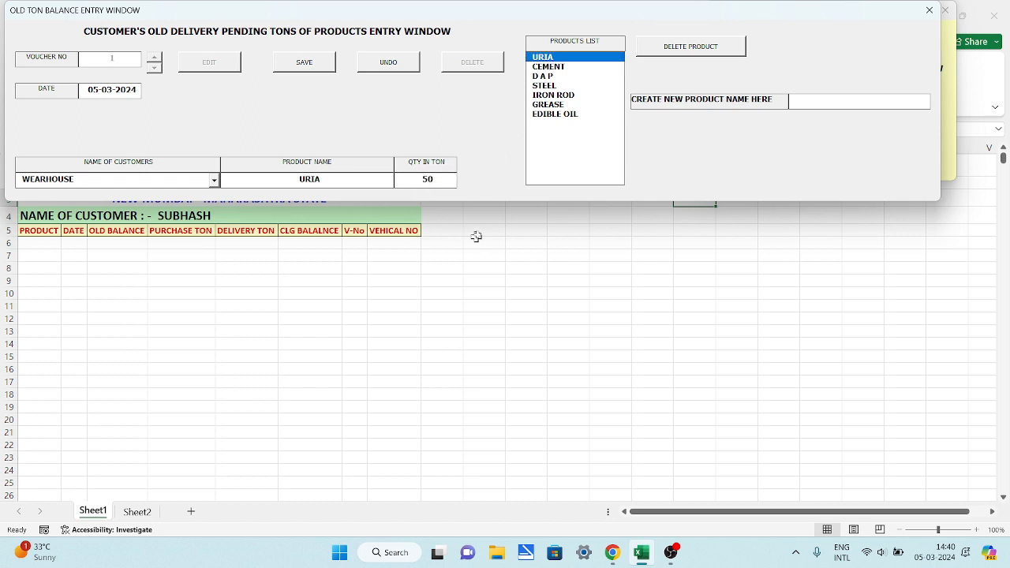
pyautogui.click(311, 66)
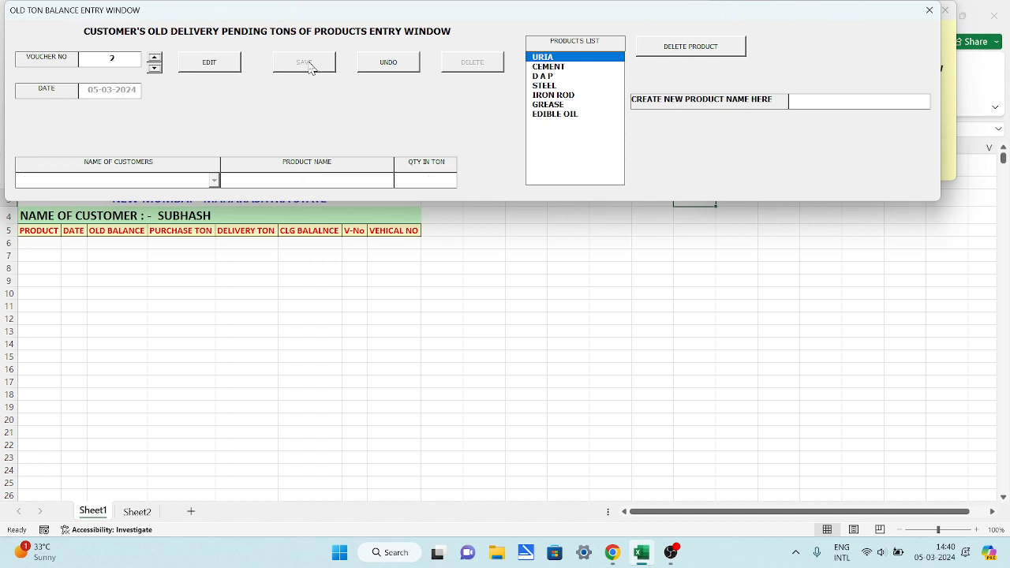
# Step: Enter voucher 2 for customer WEARHOUSE with product CEMENT and a quantity of 150 tons, and save it
pyautogui.click(200, 67)
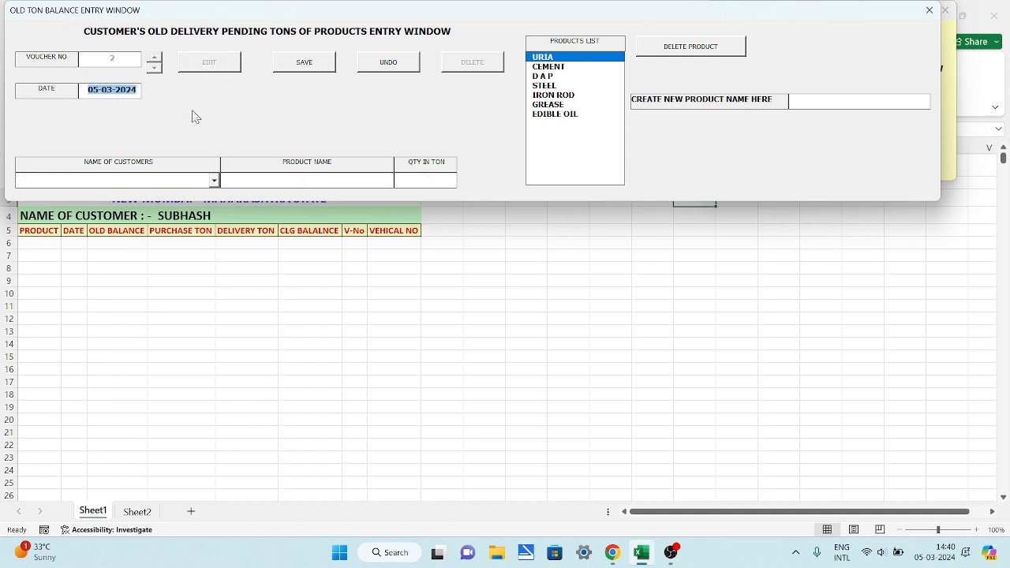
pyautogui.click(213, 181)
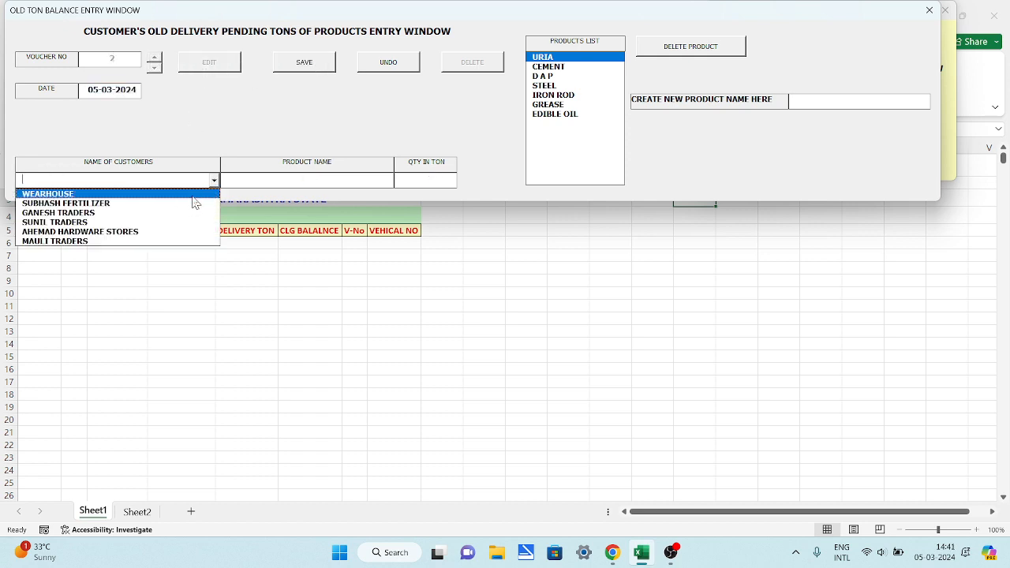
pyautogui.click(195, 196)
pyautogui.click(547, 67)
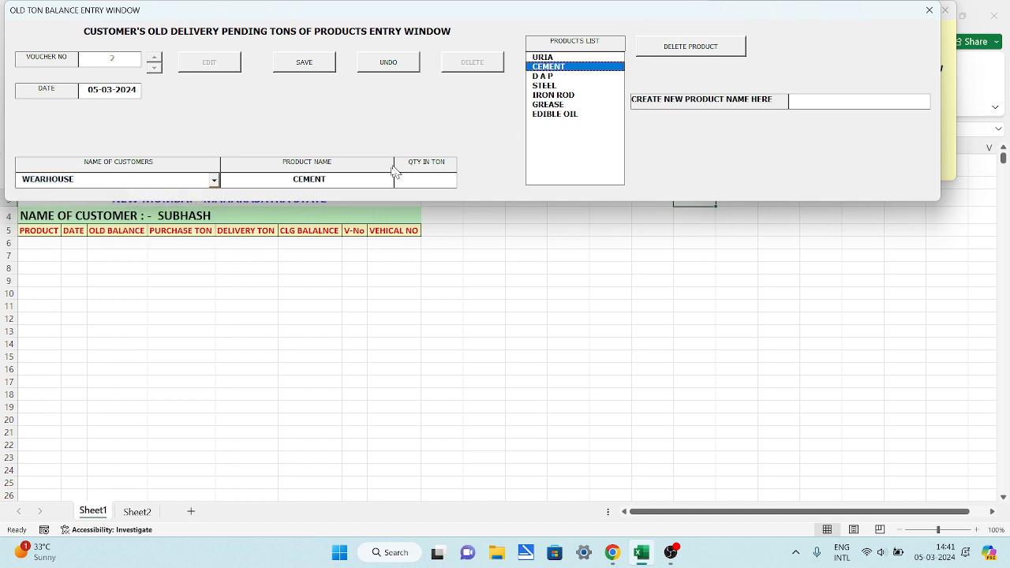
pyautogui.click(409, 182)
pyautogui.write('150')
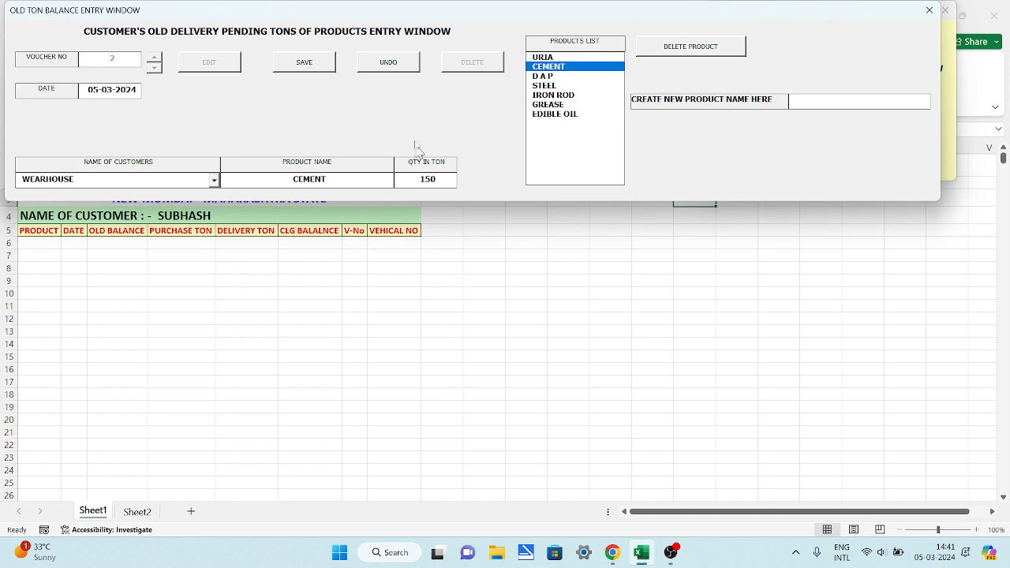
pyautogui.click(307, 67)
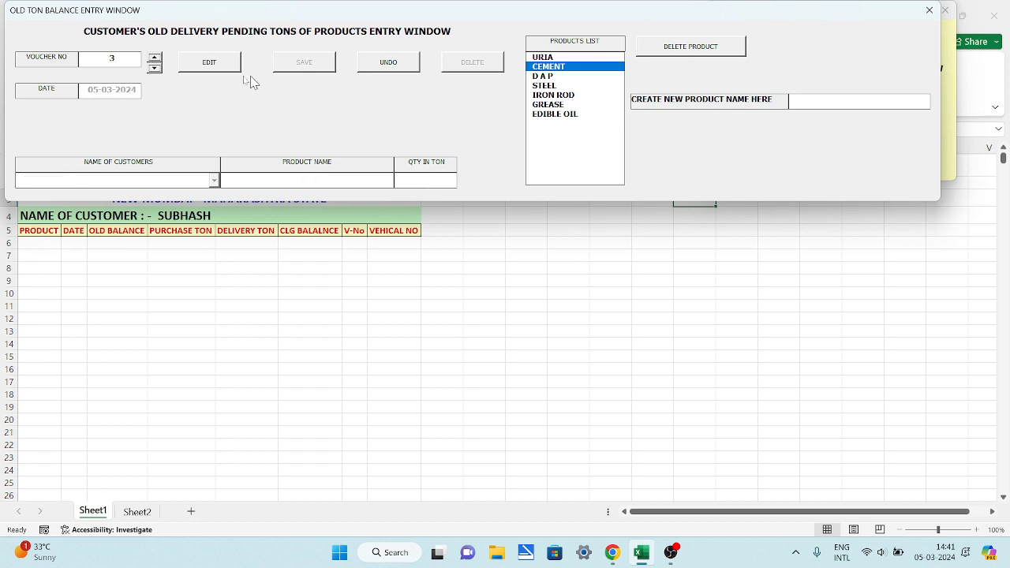
# Step: Enter old balance voucher 3 for customer WEARHOUSE with product D A P and a quantity of 1000 tons, and save it
pyautogui.click(213, 180)
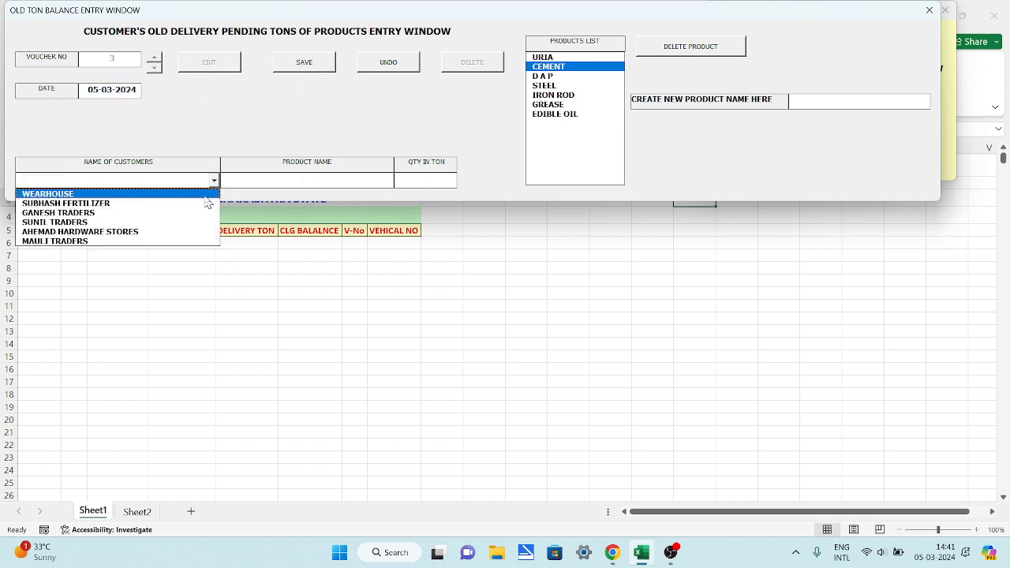
pyautogui.click(209, 193)
pyautogui.click(545, 77)
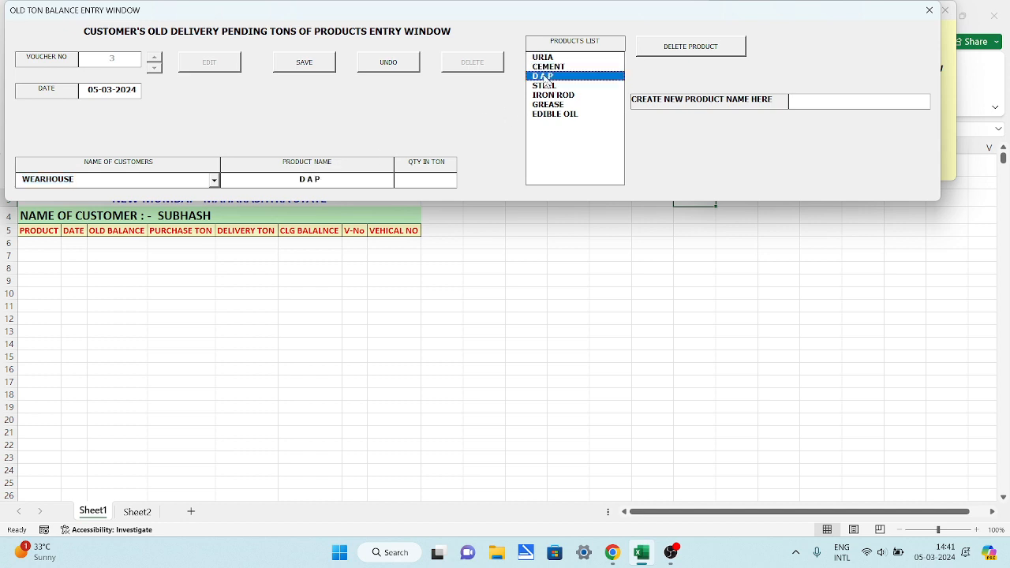
pyautogui.click(410, 190)
pyautogui.write('1000')
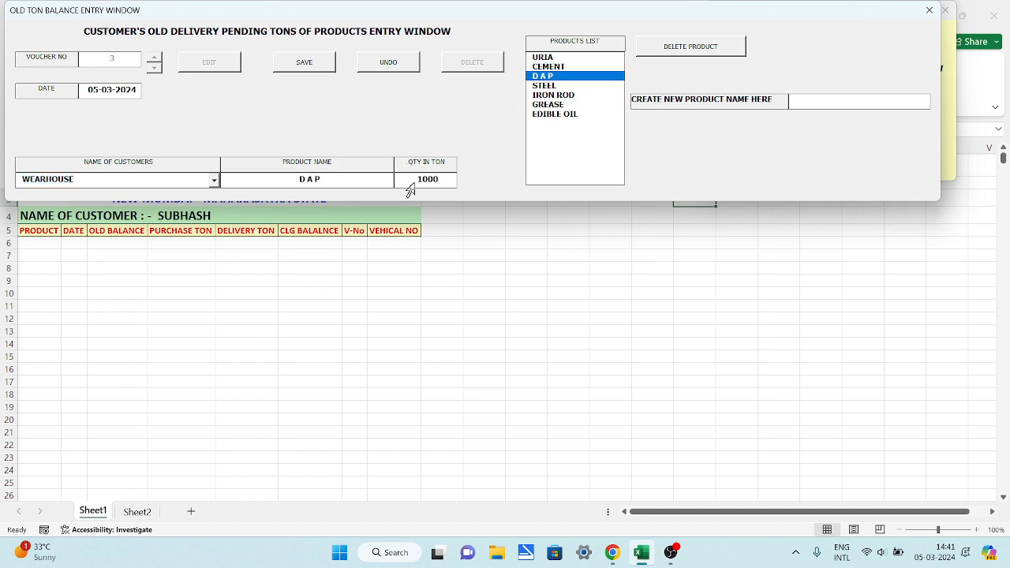
pyautogui.click(308, 65)
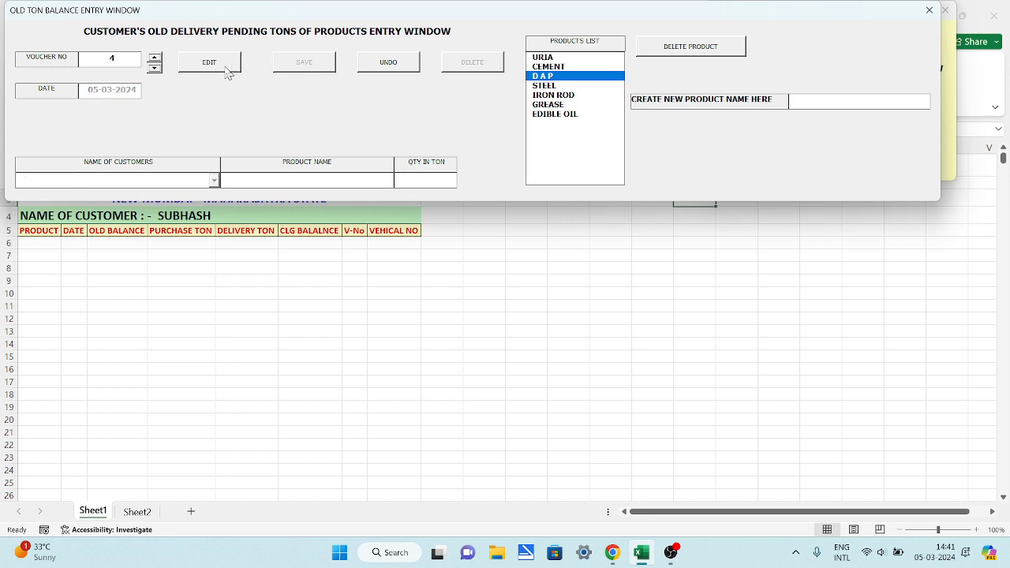
# Step: Enter old balance voucher 4 for customer WEARHOUSE with product STEEL and a quantity of 100 tons, and save it
pyautogui.click(210, 63)
pyautogui.click(214, 180)
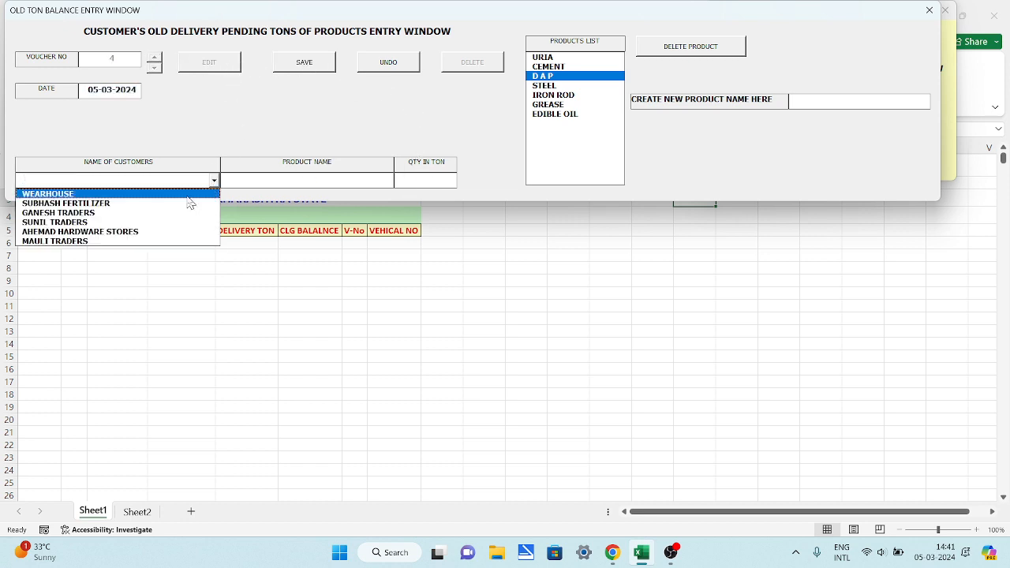
pyautogui.click(191, 194)
pyautogui.click(541, 86)
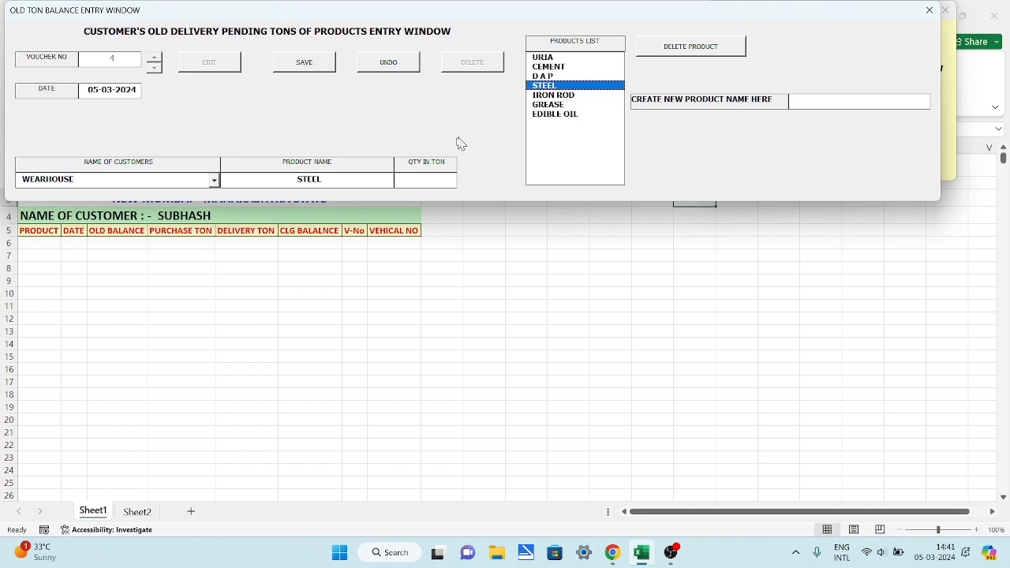
pyautogui.click(415, 184)
pyautogui.write('100')
pyautogui.click(318, 72)
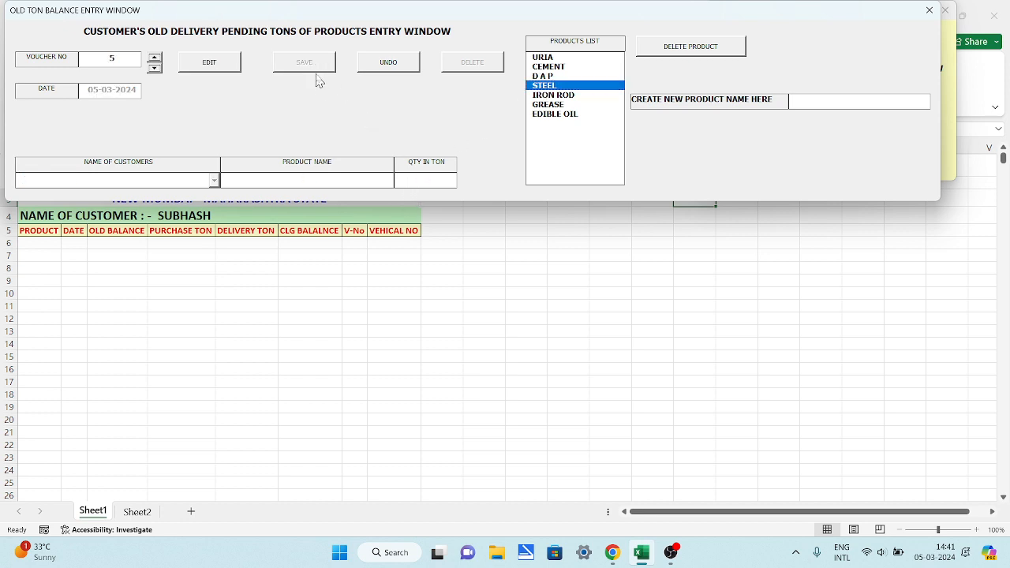
# Step: Enter old balance voucher 5 for customer WEARHOUSE with product IRON ROD and a quantity of 75 tons, and save it
pyautogui.click(209, 63)
pyautogui.click(214, 181)
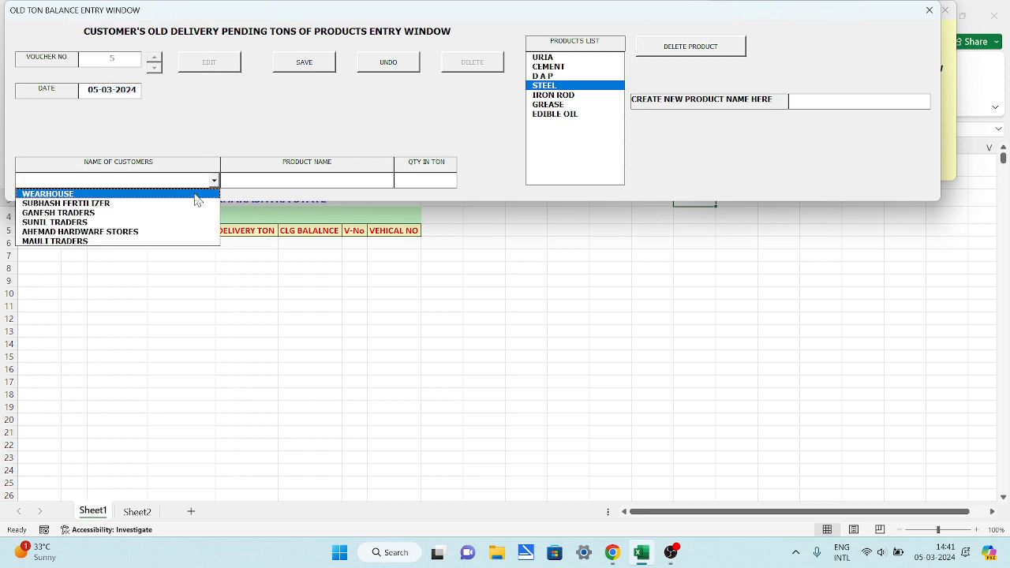
pyautogui.click(196, 196)
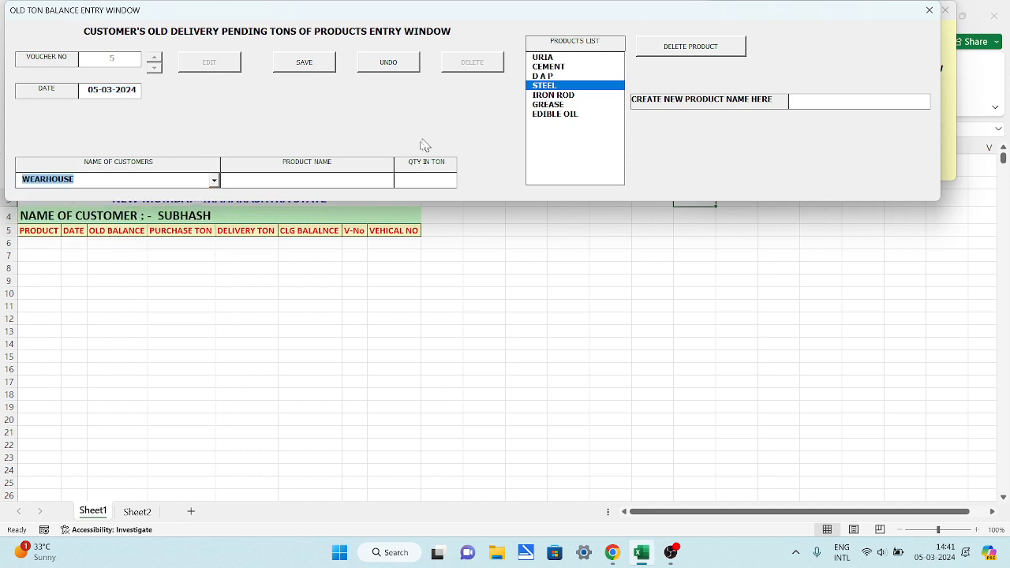
pyautogui.click(557, 95)
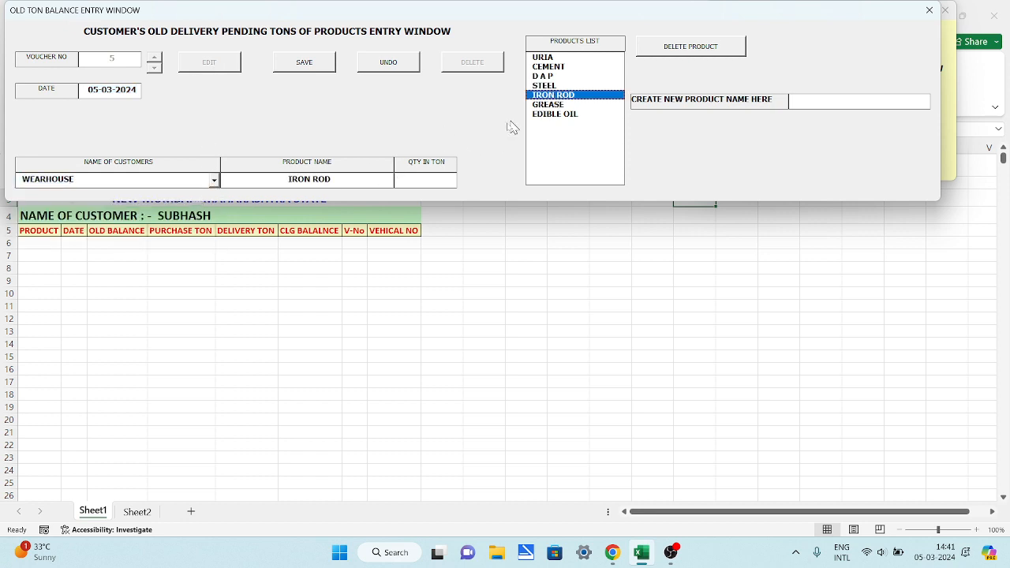
pyautogui.click(416, 188)
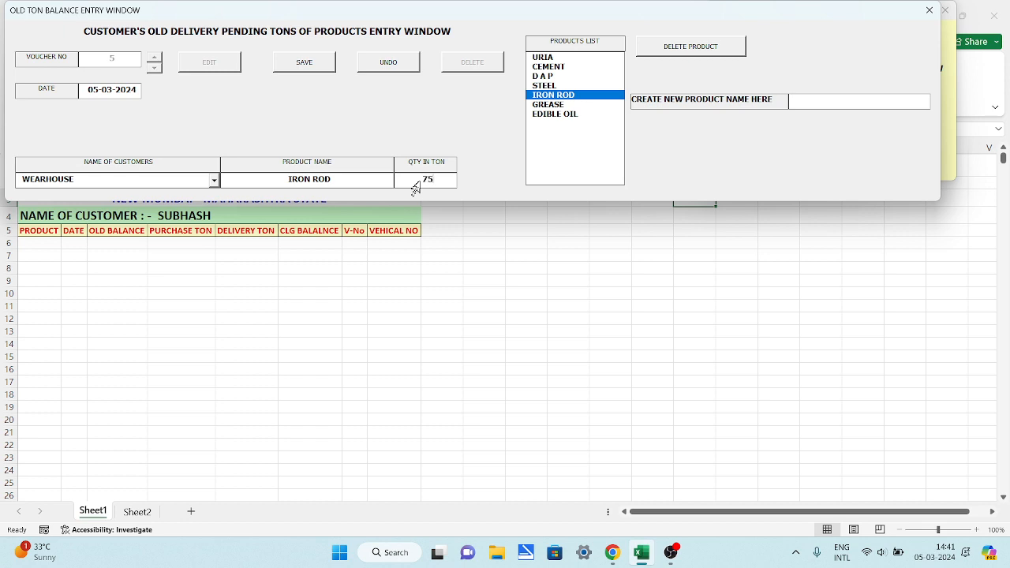
pyautogui.write('75')
pyautogui.click(304, 61)
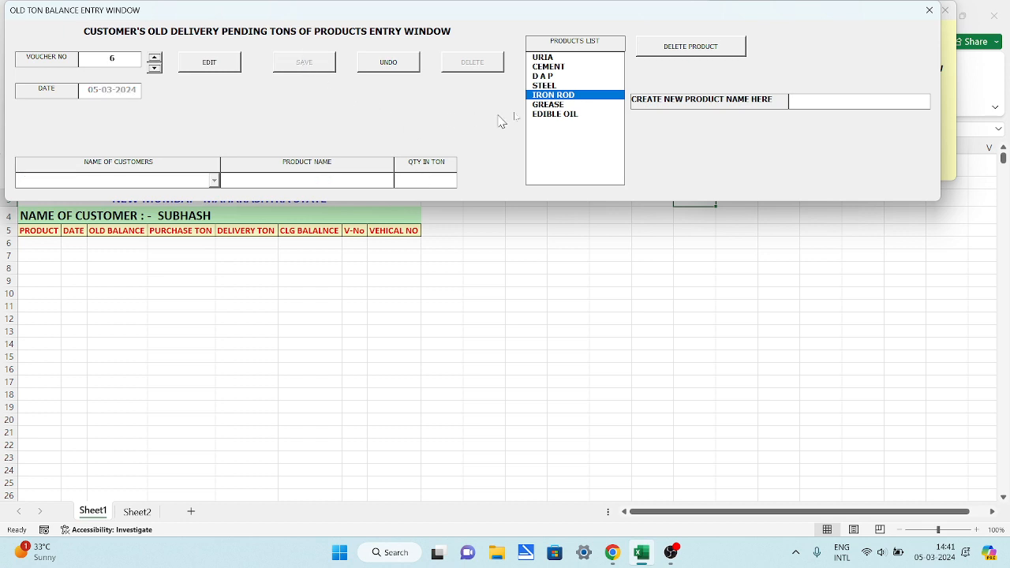
# Step: Enter old balance voucher 6 for customer WEARHOUSE with product GREASE and a quantity of 25 tons, and save it
pyautogui.click(209, 66)
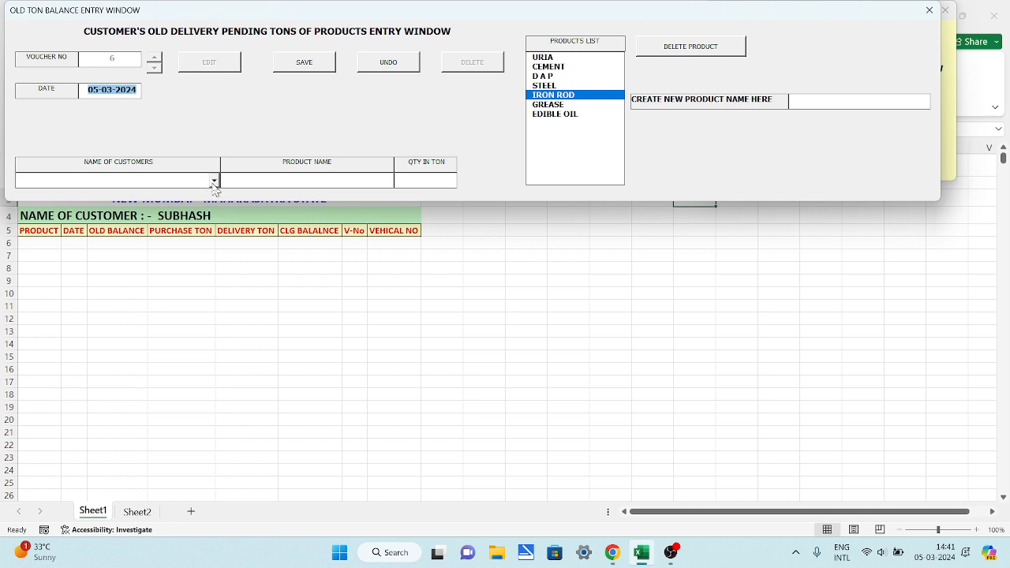
pyautogui.click(213, 182)
pyautogui.click(200, 195)
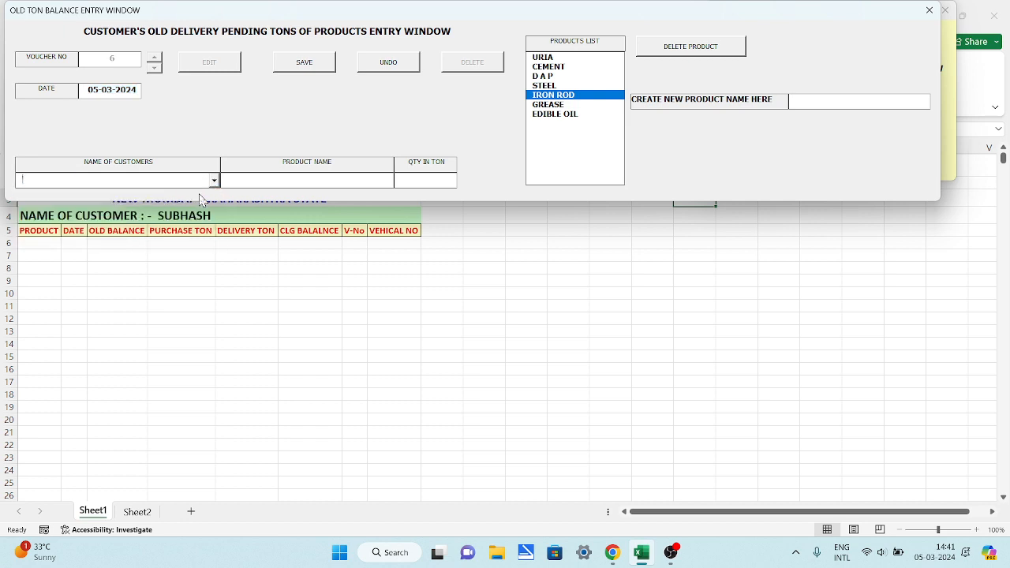
pyautogui.click(541, 105)
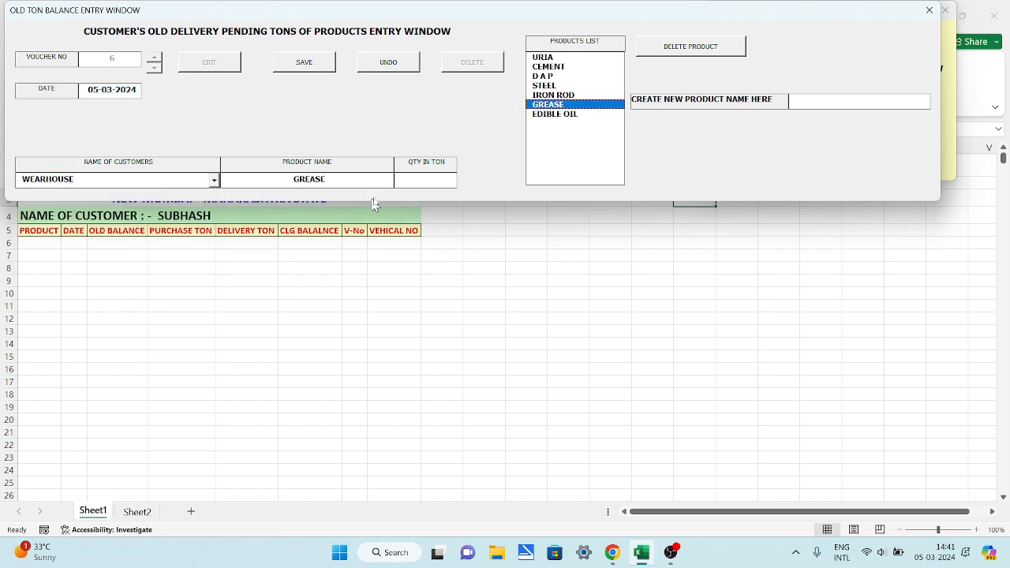
pyautogui.click(396, 185)
pyautogui.write('25')
pyautogui.click(306, 65)
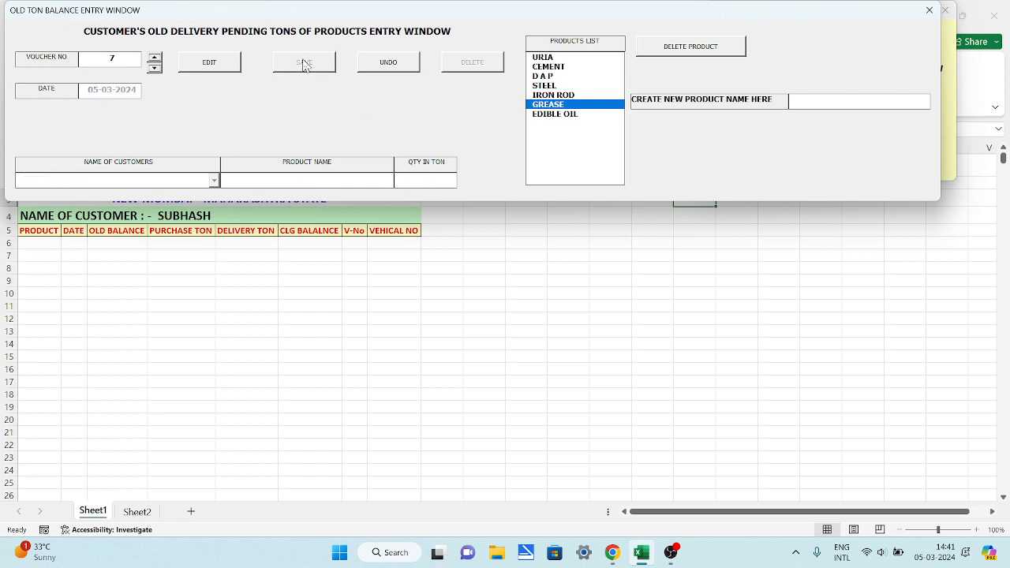
# Step: Save old balance voucher 7 for customer WEARHOUSE with product EDIBLE OIL and 500 tons, and close the entry window
pyautogui.click(226, 69)
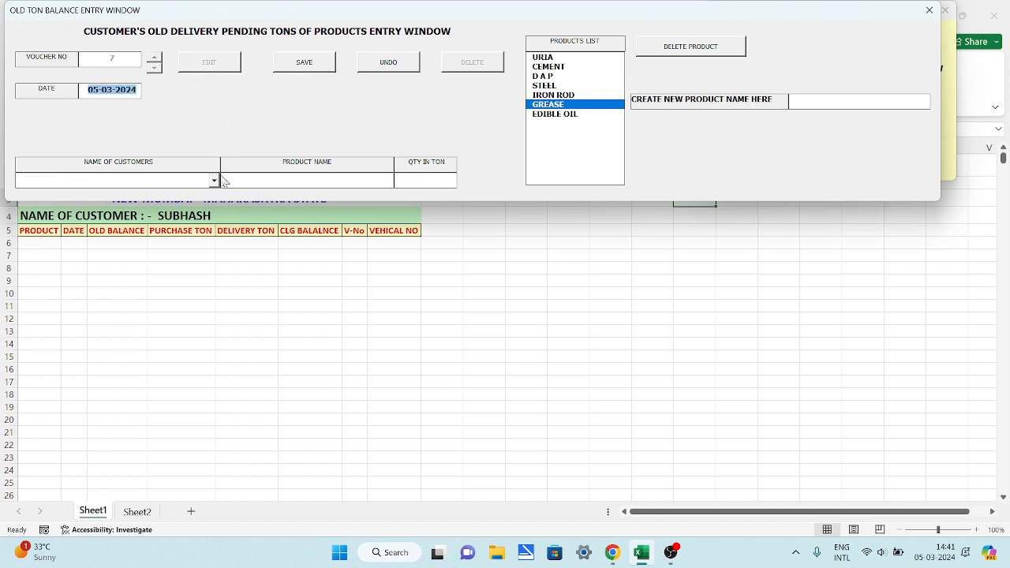
pyautogui.click(214, 182)
pyautogui.click(199, 192)
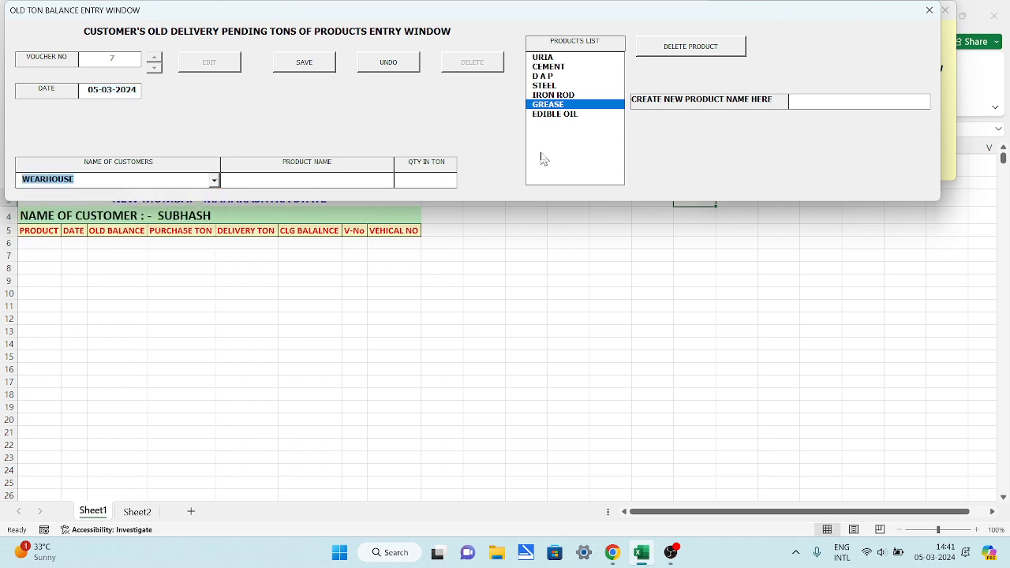
pyautogui.click(555, 115)
pyautogui.click(450, 182)
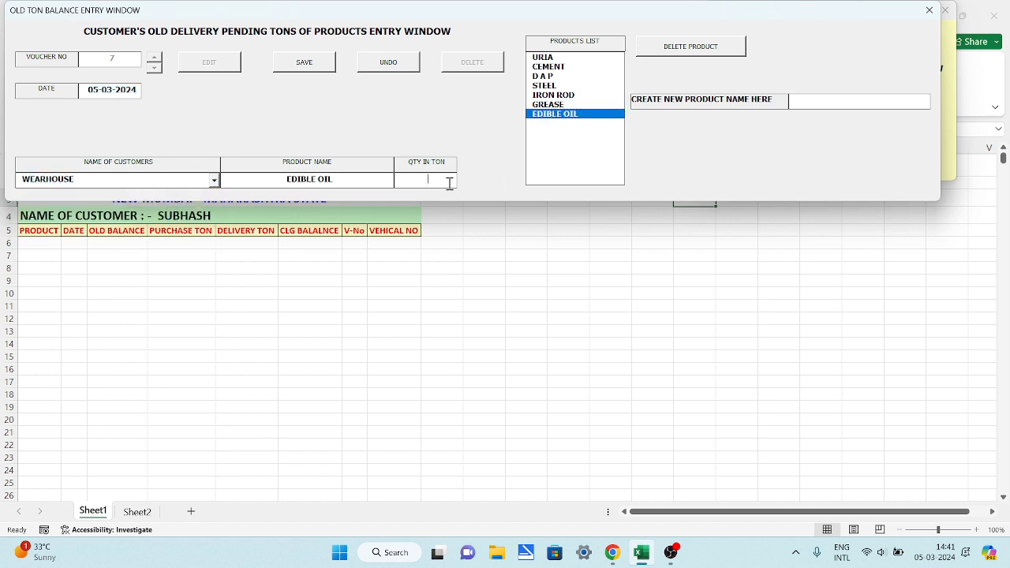
pyautogui.write('500')
pyautogui.click(308, 70)
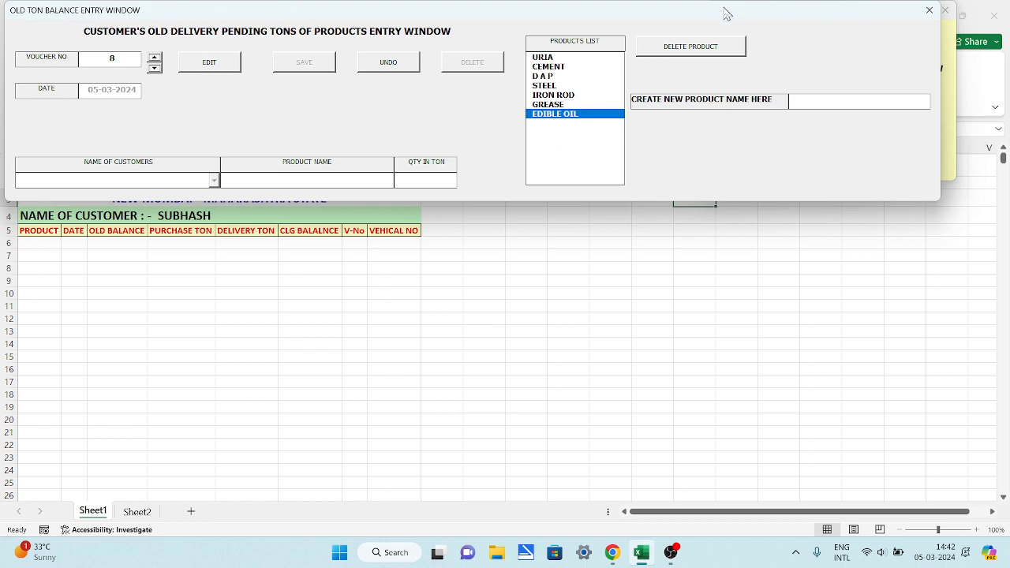
pyautogui.click(930, 10)
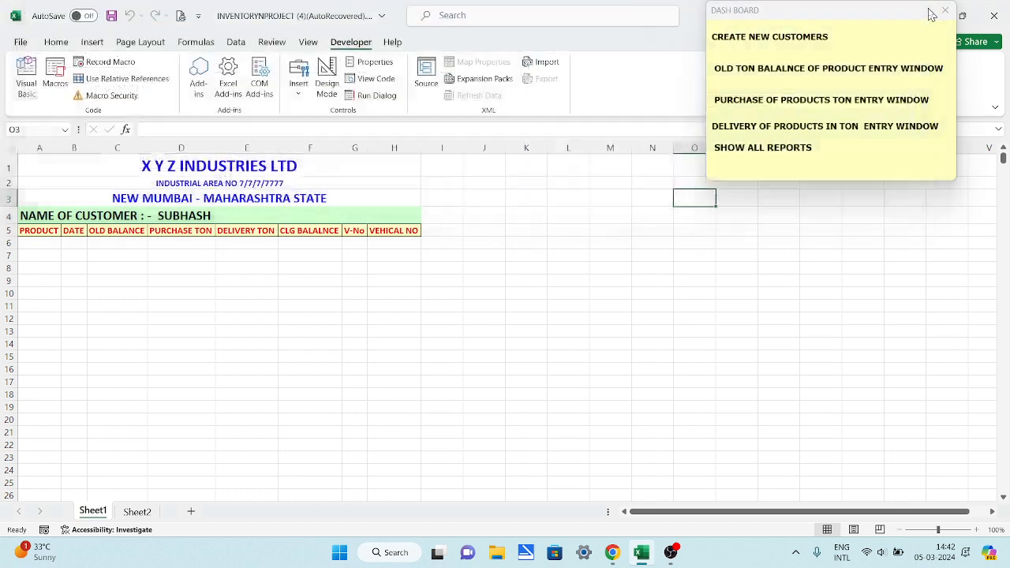
# Step: Generate the report for customer WEARHOUSE across all products on the sheet, and close the report window
pyautogui.click(760, 153)
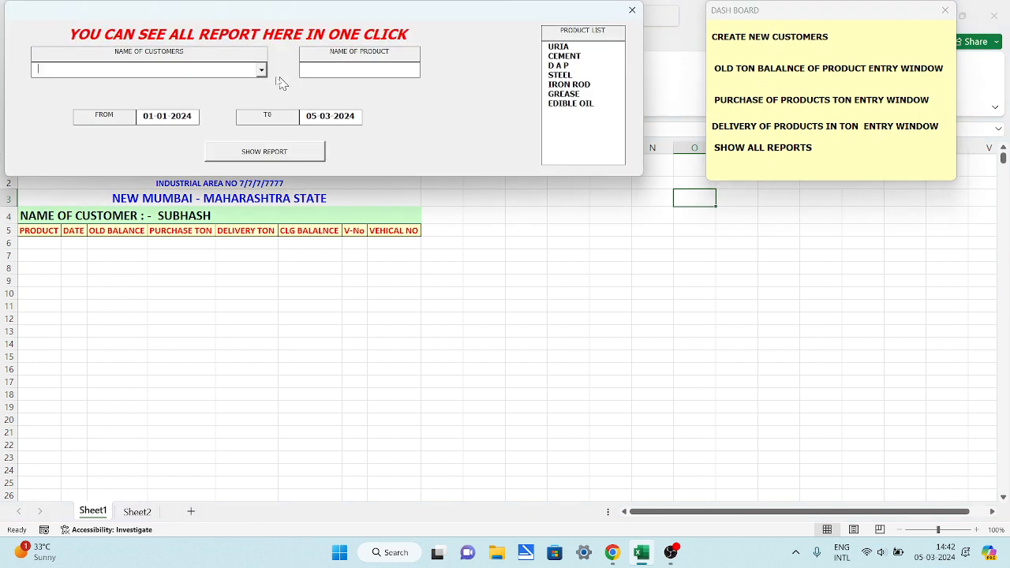
pyautogui.click(260, 71)
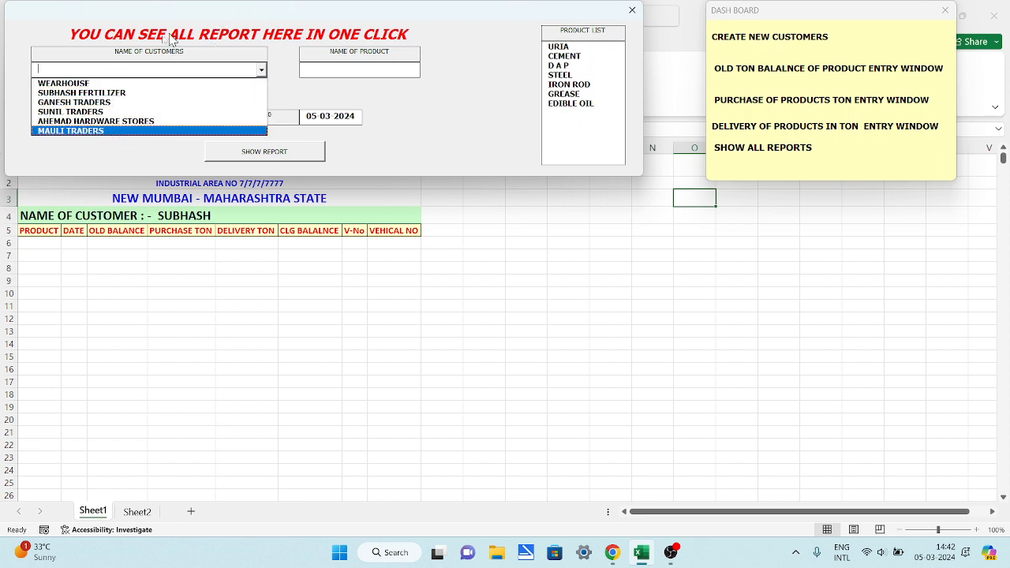
pyautogui.click(80, 84)
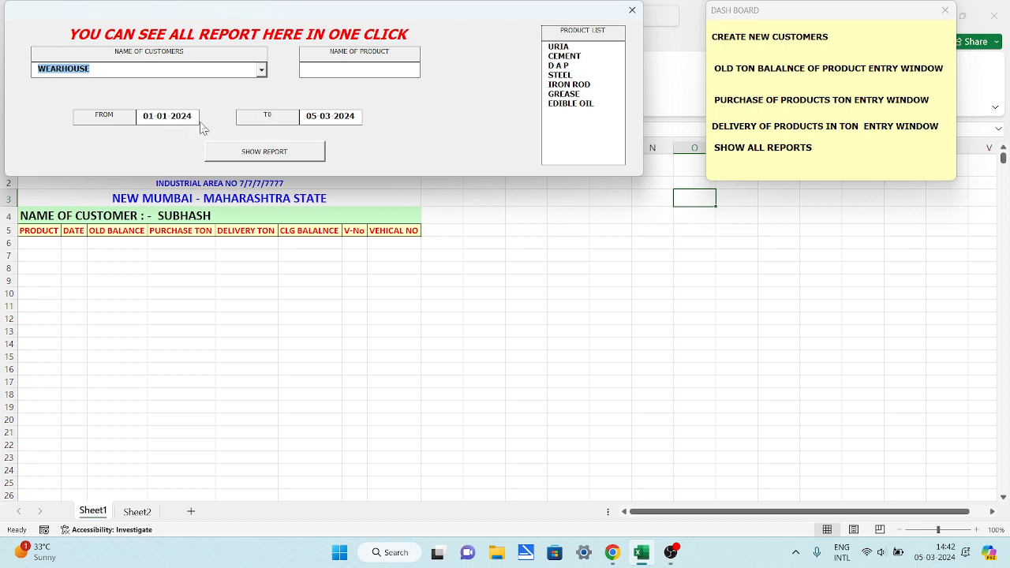
pyautogui.click(281, 158)
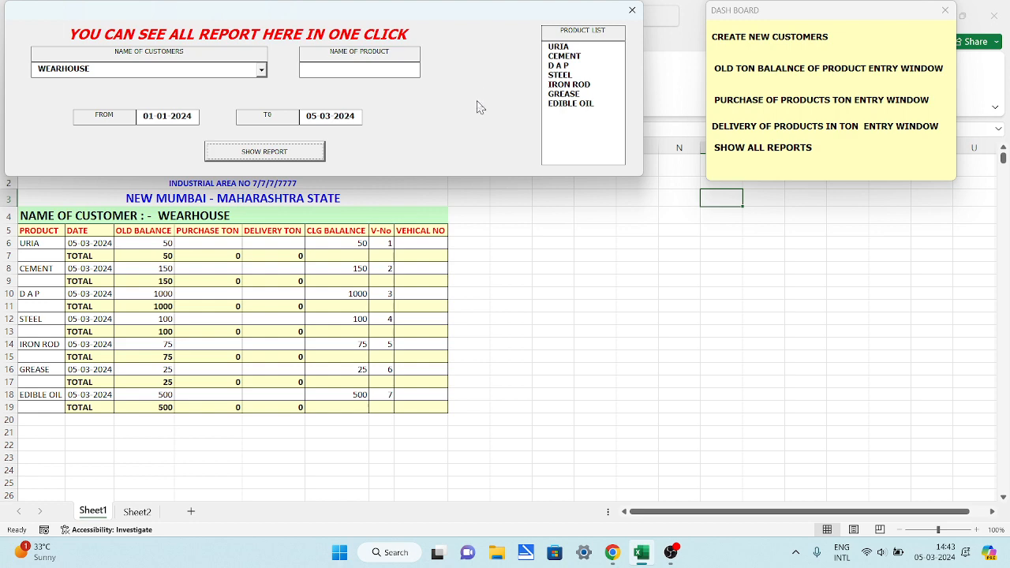
pyautogui.click(634, 11)
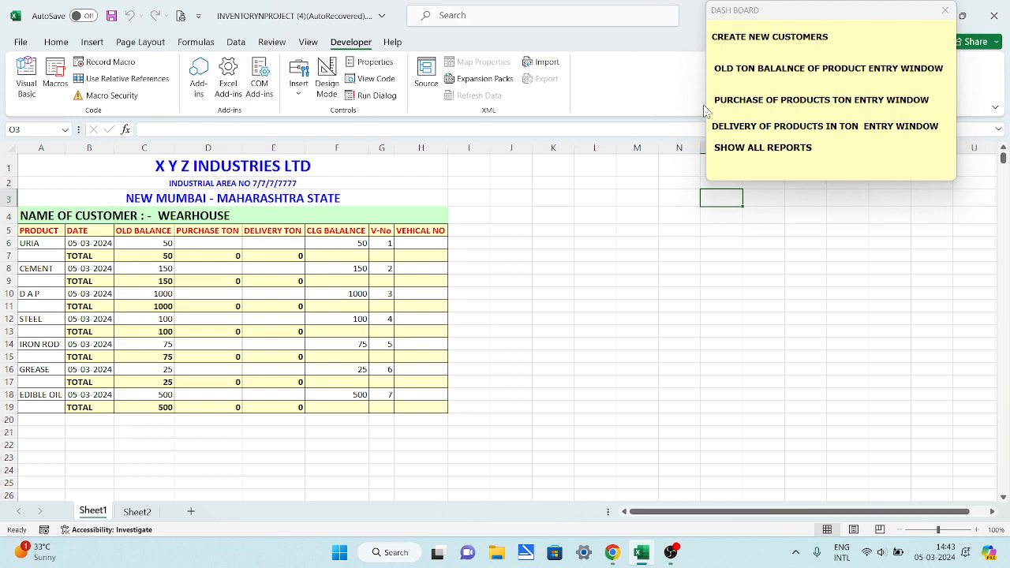
# Step: Save purchase voucher 1 for customer SUBHASH FERTILIZER with product URIA, 50 tons and vehicle number NA, and close the purchase window
pyautogui.click(735, 101)
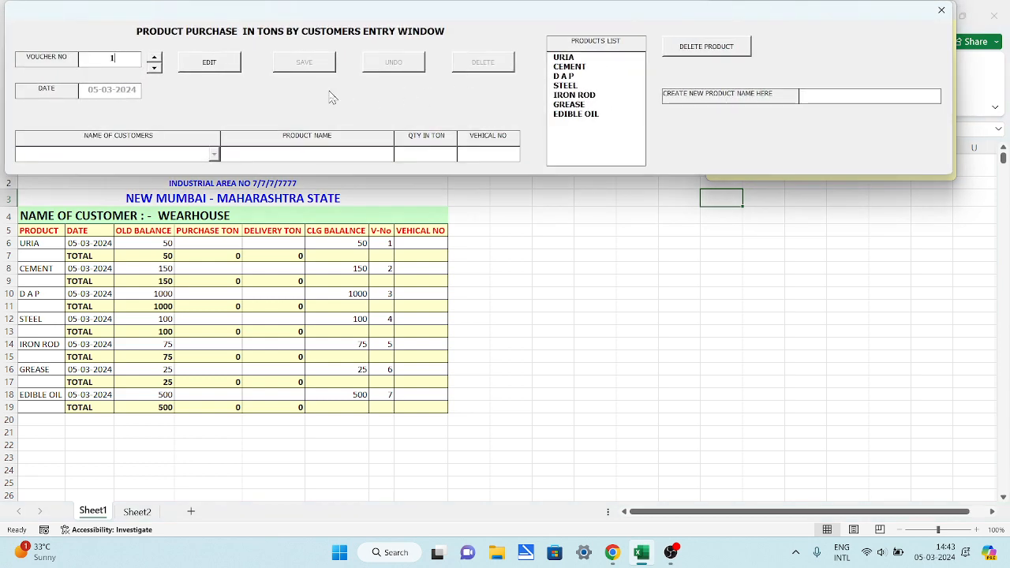
pyautogui.click(221, 67)
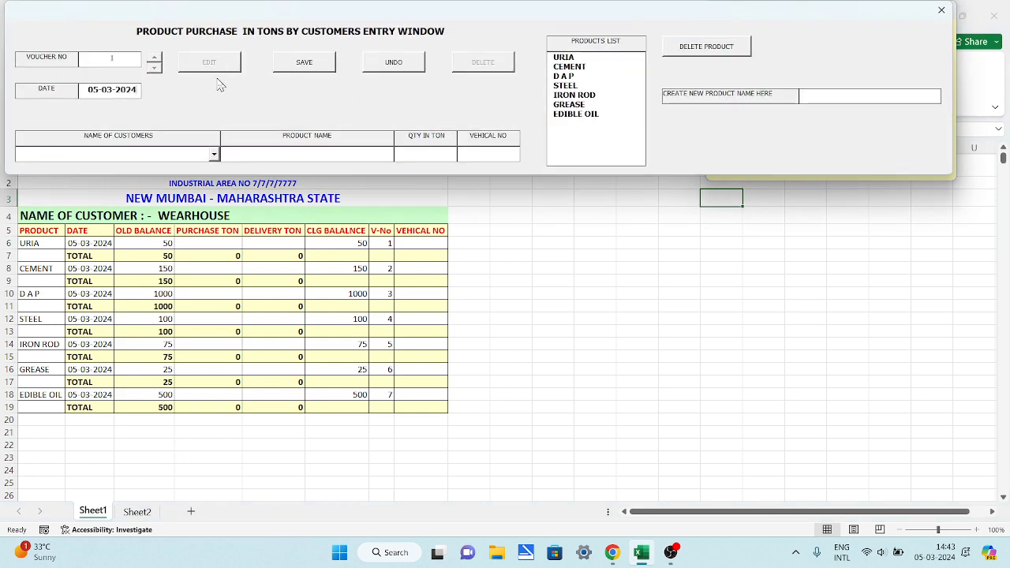
pyautogui.click(214, 154)
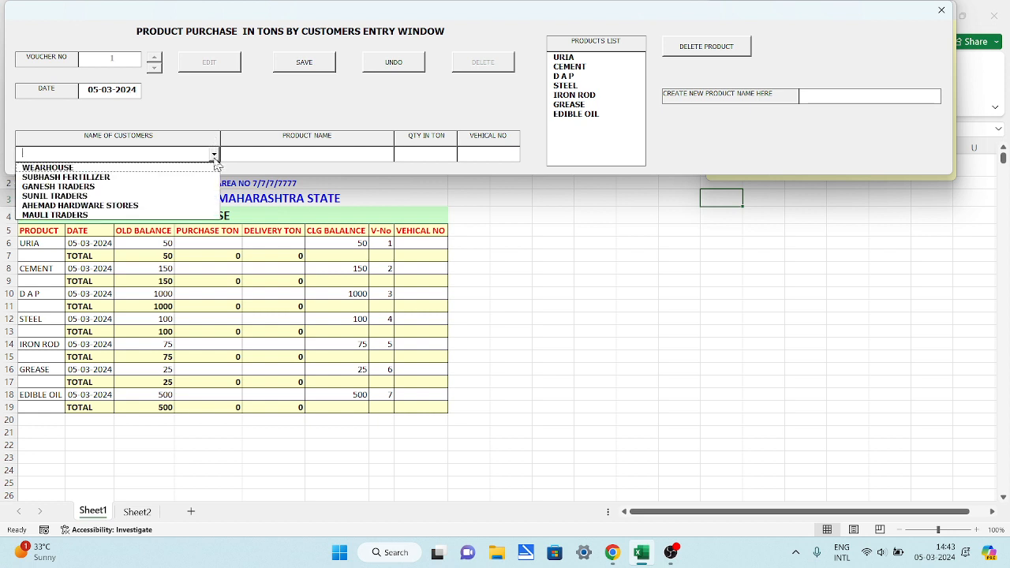
pyautogui.click(145, 178)
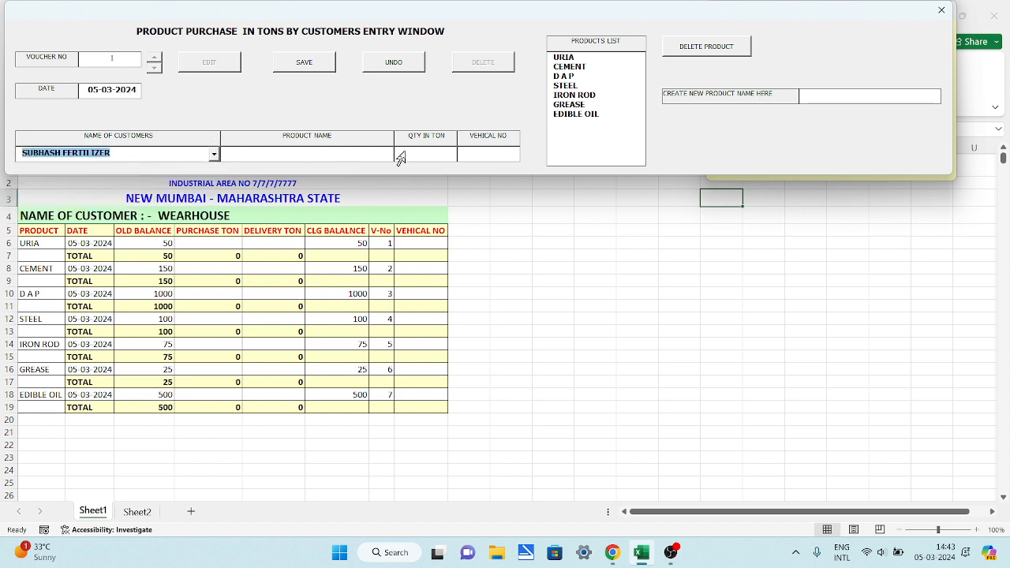
pyautogui.click(566, 57)
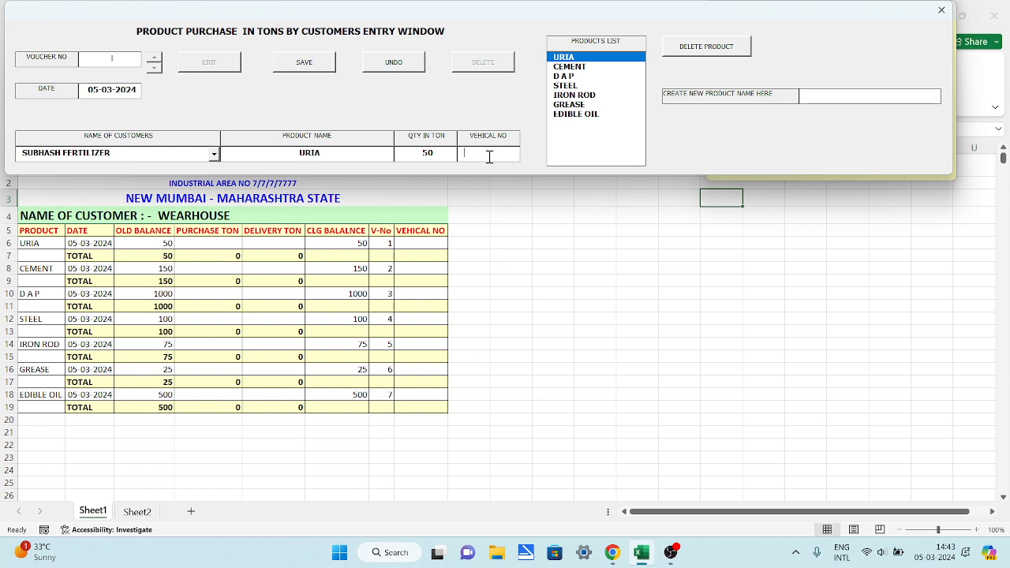
pyautogui.write('NA')
pyautogui.click(315, 68)
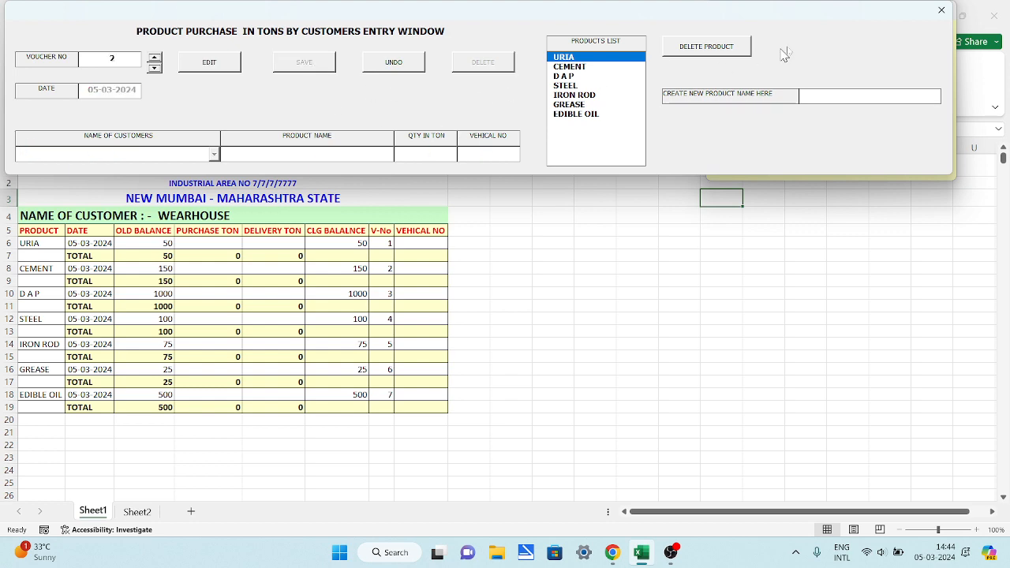
pyautogui.click(942, 10)
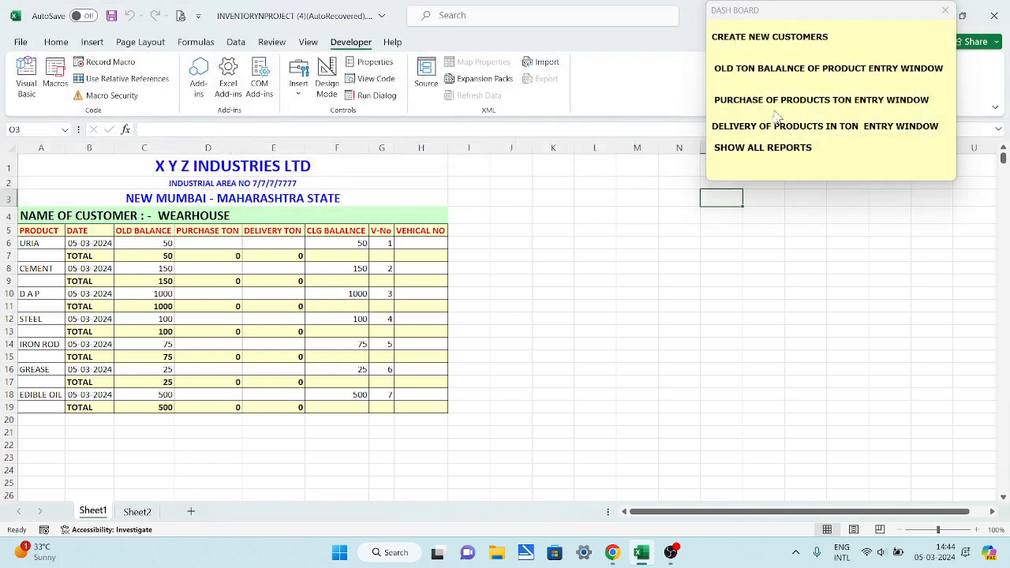
# Step: Generate the report for customer WEARHOUSE with no product filter, and close the report window
pyautogui.click(776, 147)
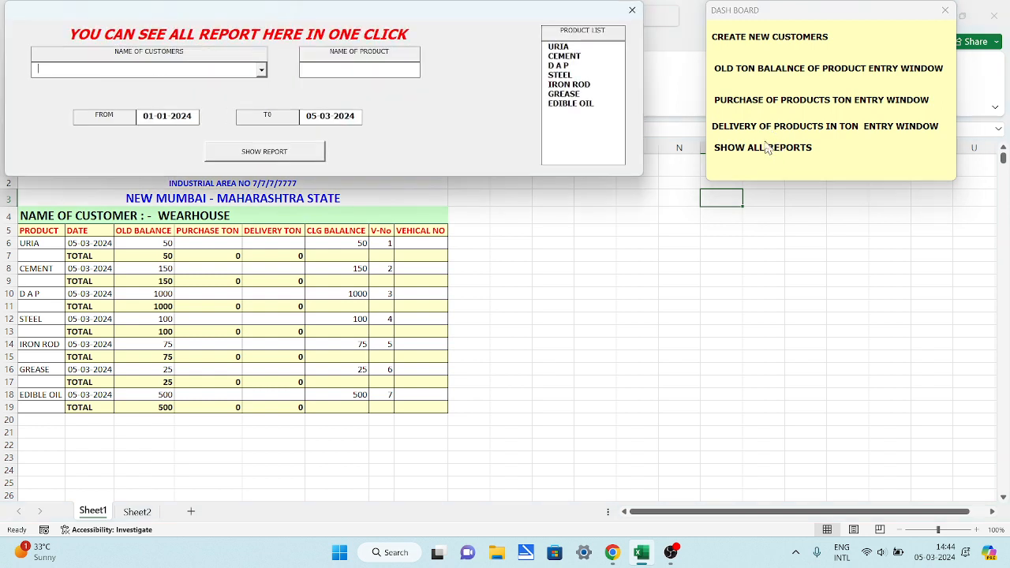
pyautogui.click(261, 70)
pyautogui.click(213, 82)
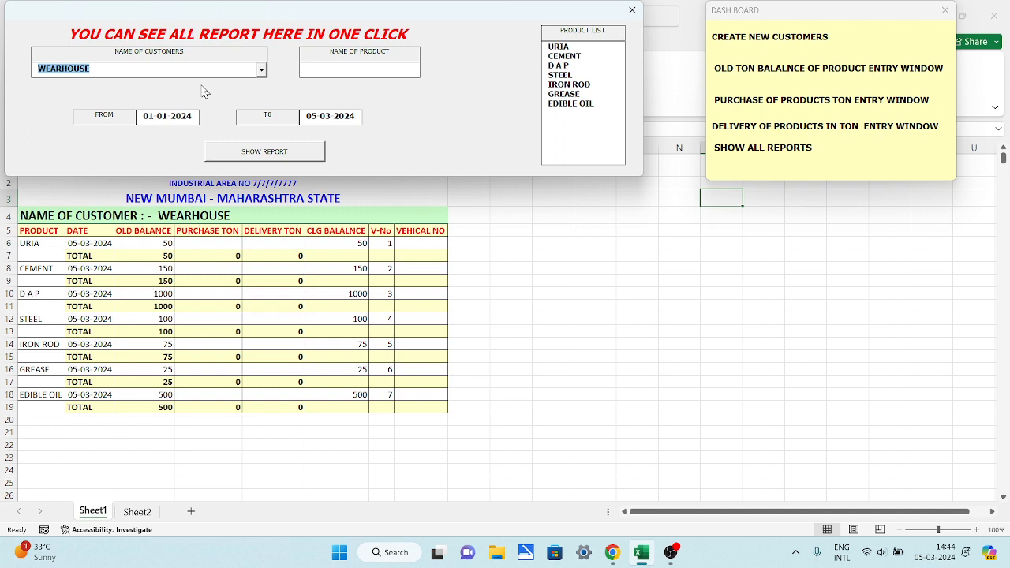
pyautogui.click(247, 156)
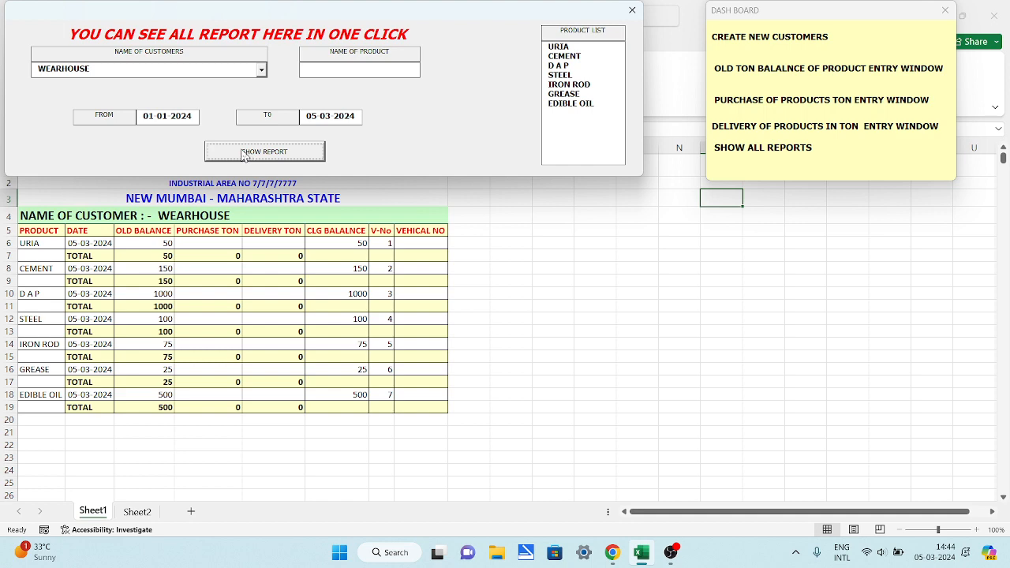
pyautogui.click(632, 11)
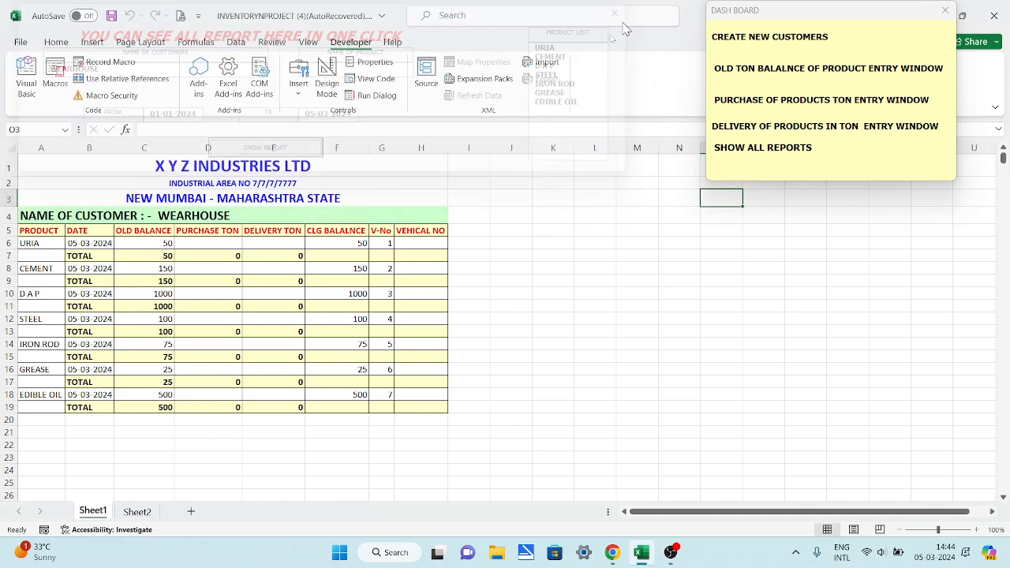
# Step: Reopen the report window and generate the WEARHOUSE report once more for all products
pyautogui.click(745, 148)
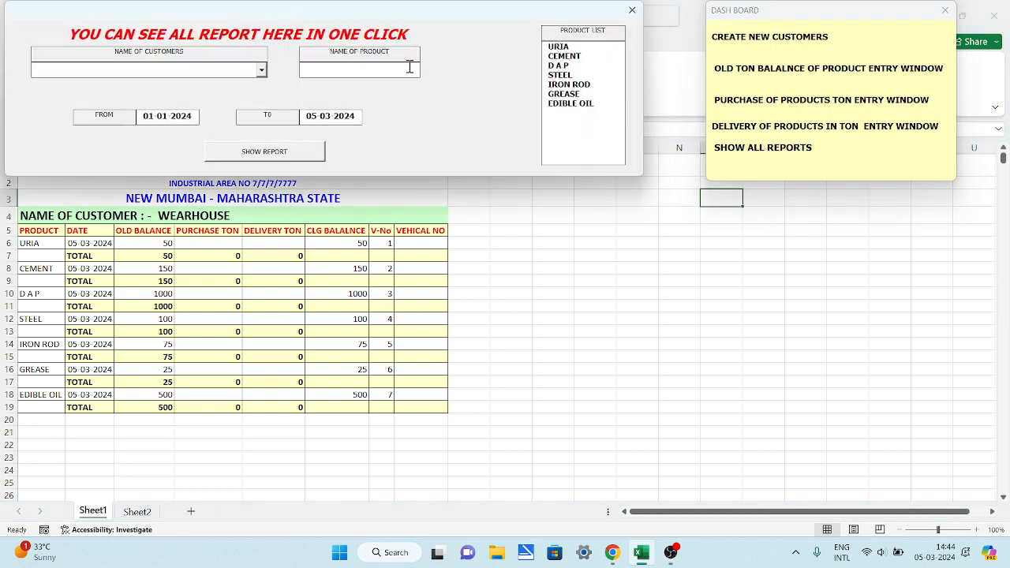
pyautogui.click(261, 70)
pyautogui.click(175, 82)
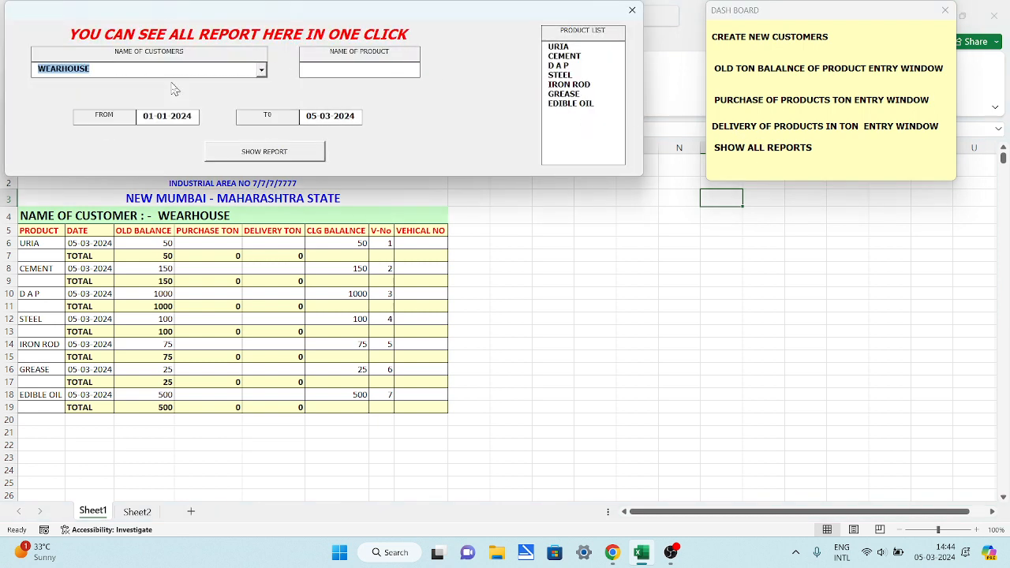
pyautogui.click(254, 151)
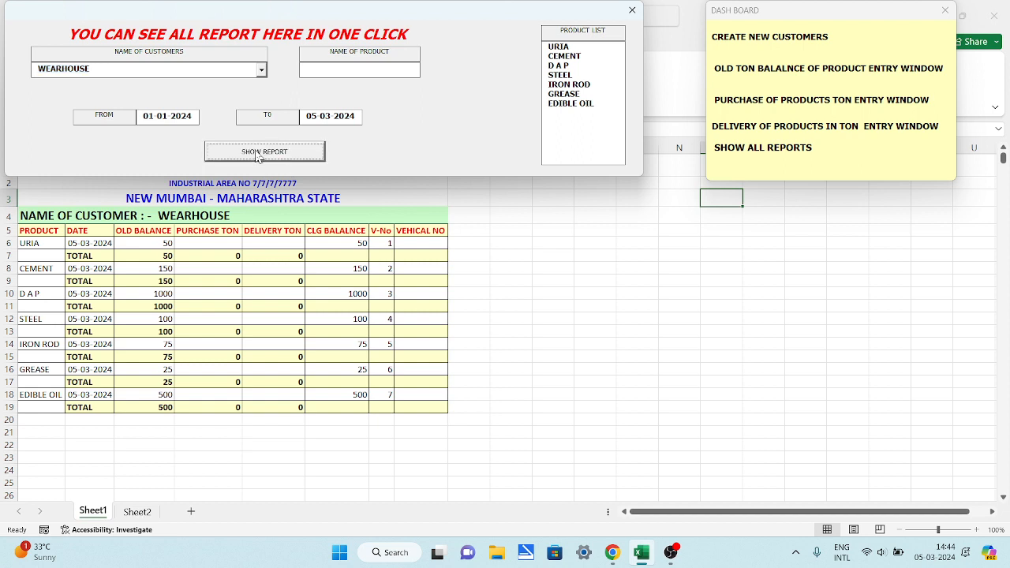
pyautogui.click(672, 558)
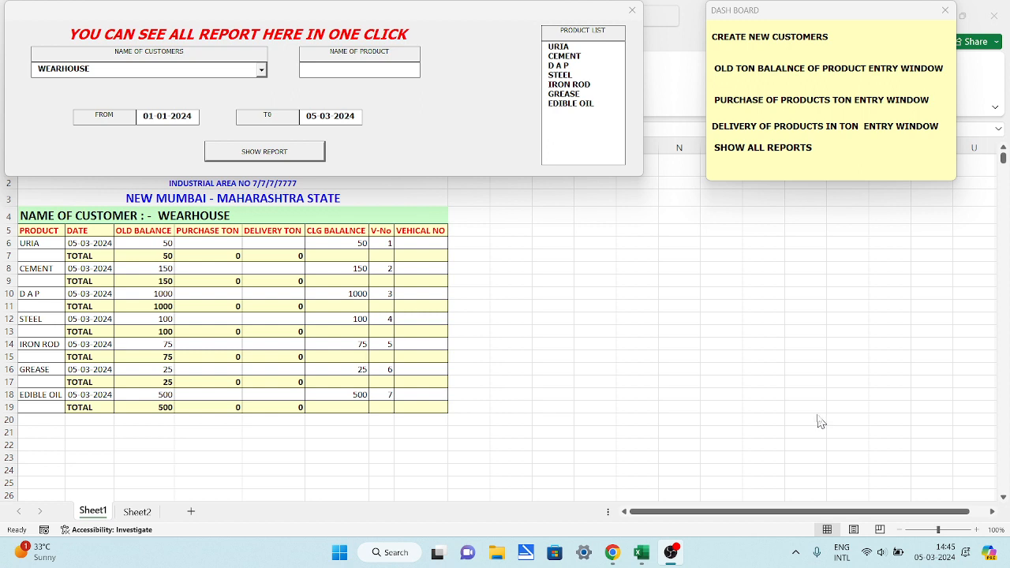
pyautogui.click(931, 8)
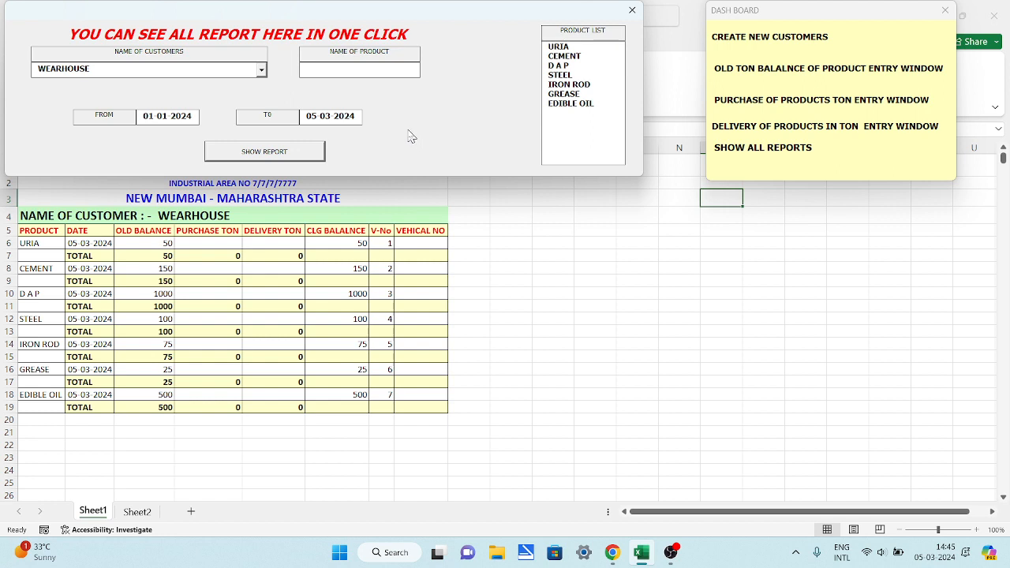
# Step: Examine the stored customer and old balance records on Sheet2, and return to the report on Sheet1
pyautogui.click(133, 513)
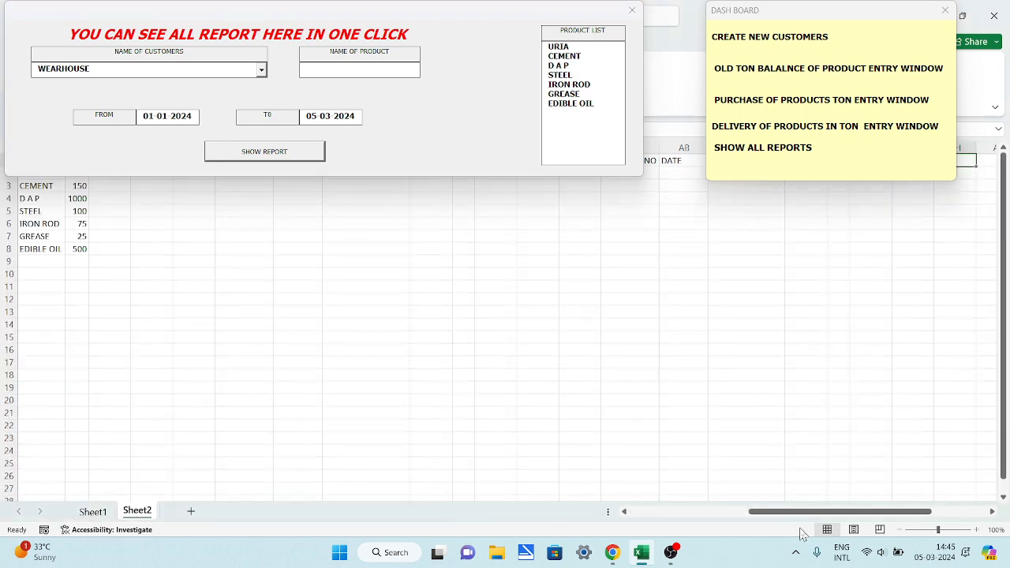
pyautogui.moveTo(808, 512); pyautogui.dragTo(696, 506)
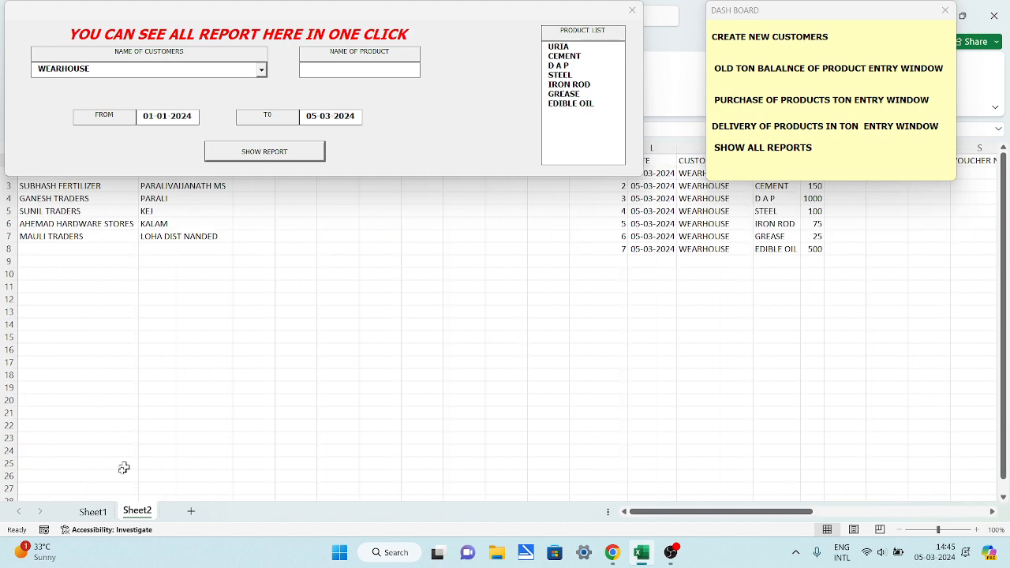
pyautogui.click(93, 512)
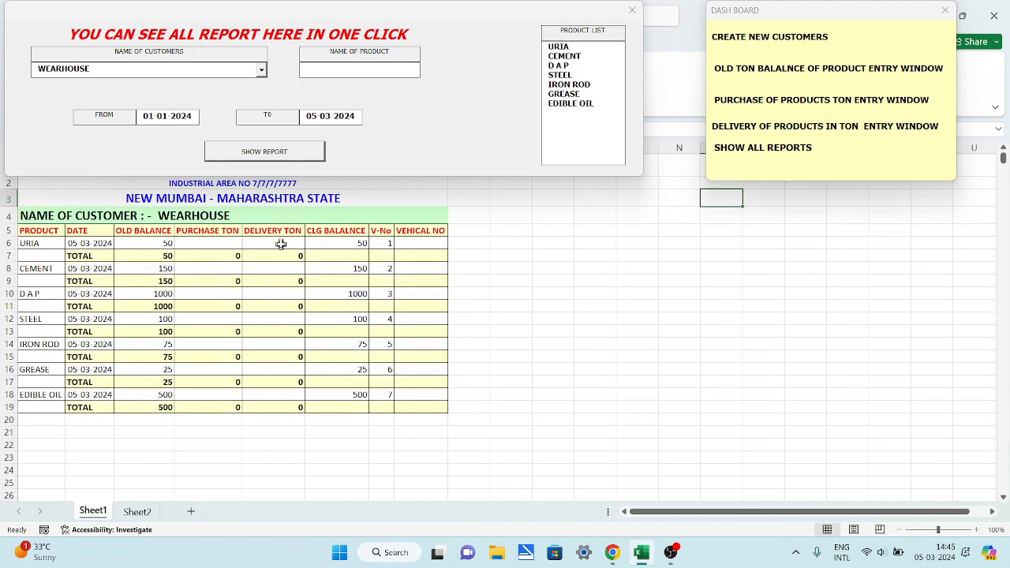
# Step: Generate the report for customer SUBHASH FERTILIZER across all products, and close the report window
pyautogui.click(261, 71)
pyautogui.click(176, 93)
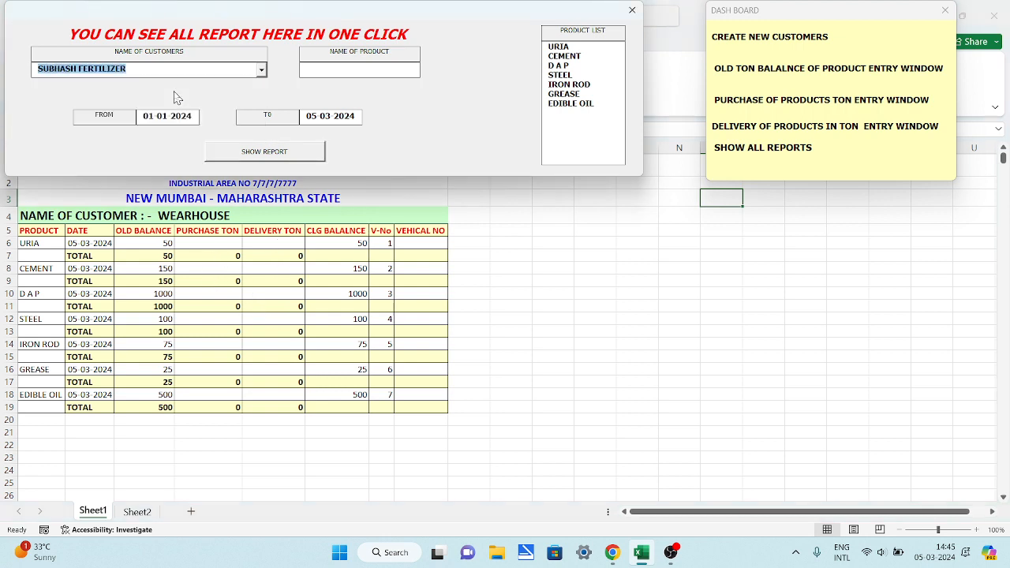
pyautogui.click(277, 152)
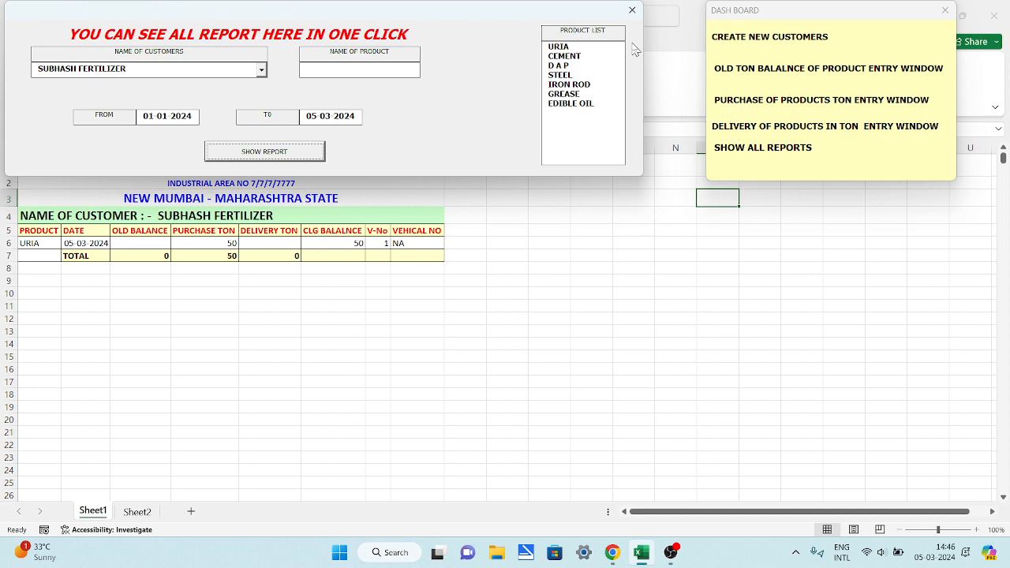
pyautogui.click(632, 11)
# Step: Save delivery voucher 1 for customer SUBHASH FERTILIZER with product URIA, 50 tons and vehicle number MH26H0000, and close the delivery window
pyautogui.click(769, 130)
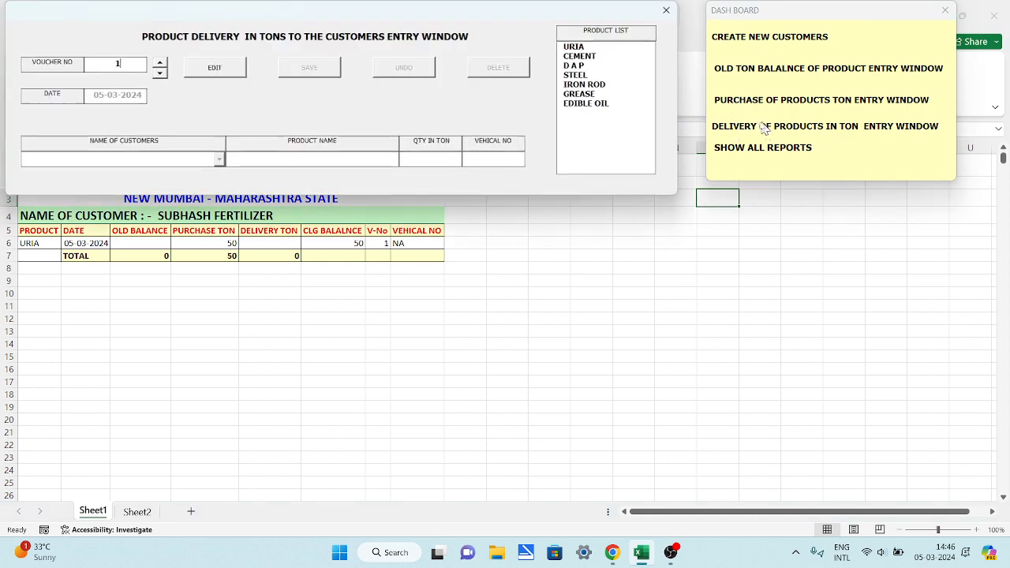
pyautogui.click(221, 71)
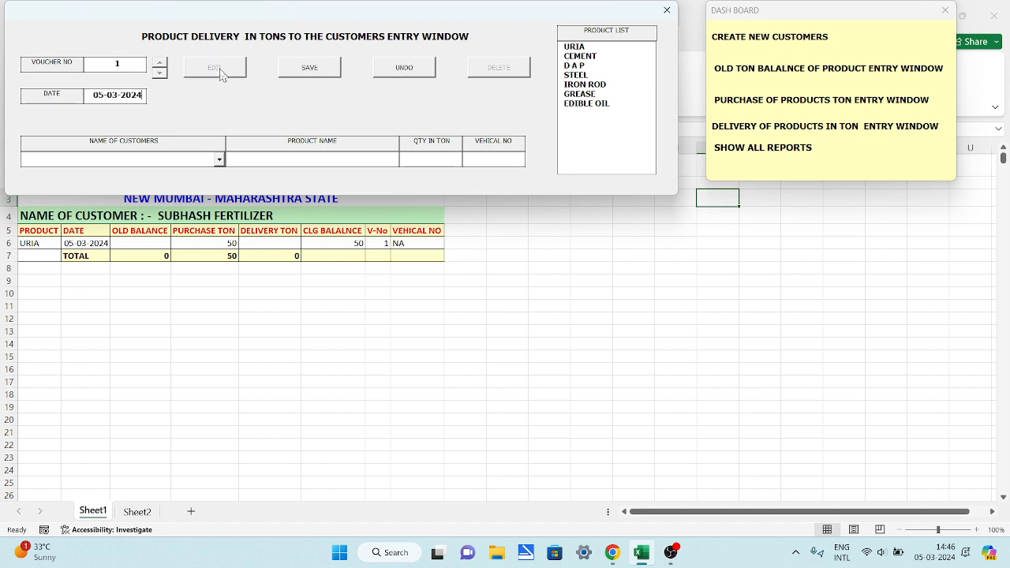
pyautogui.click(220, 161)
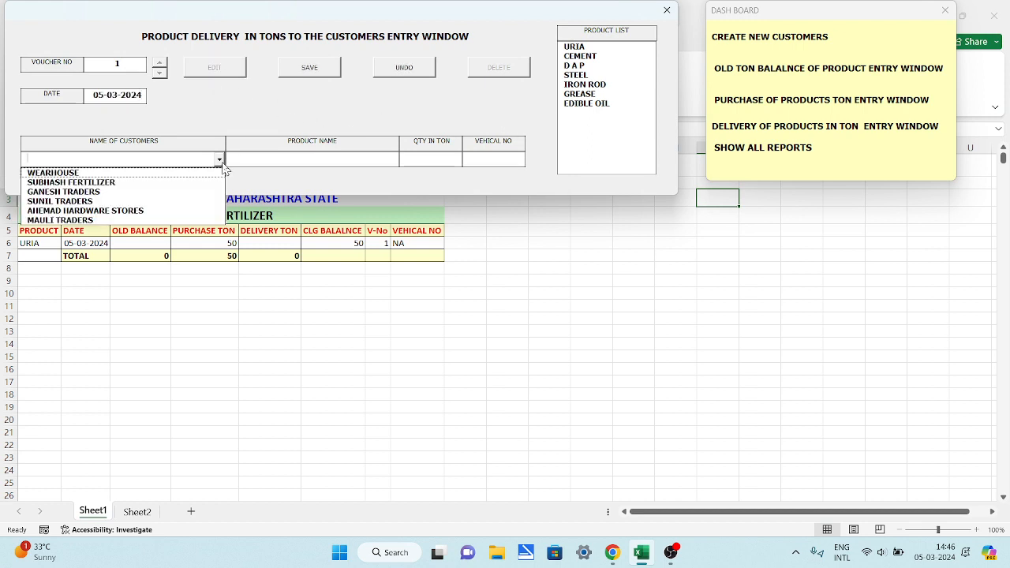
pyautogui.click(179, 183)
pyautogui.click(570, 47)
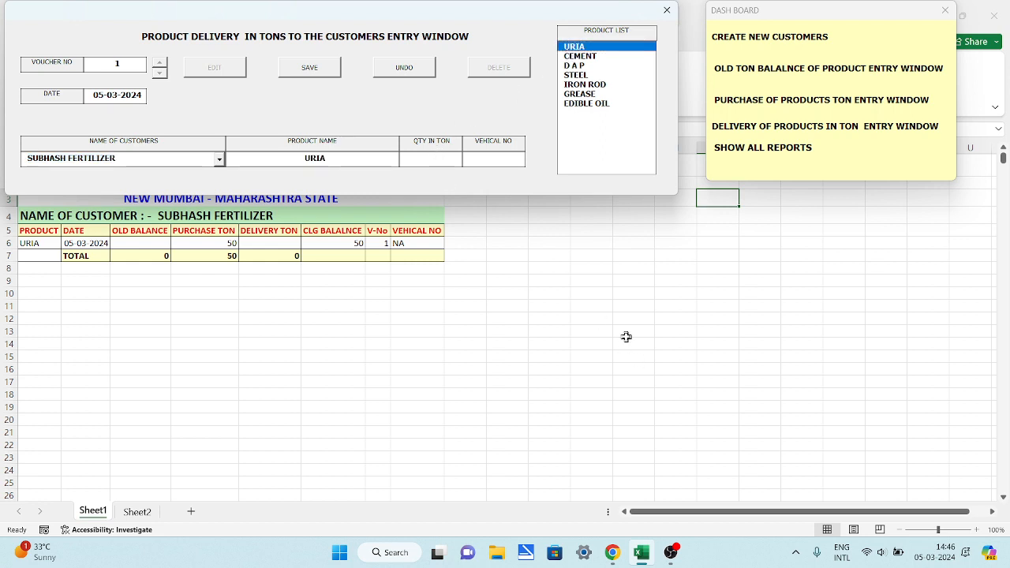
pyautogui.write('50')
pyautogui.write('MH')
pyautogui.write('26H')
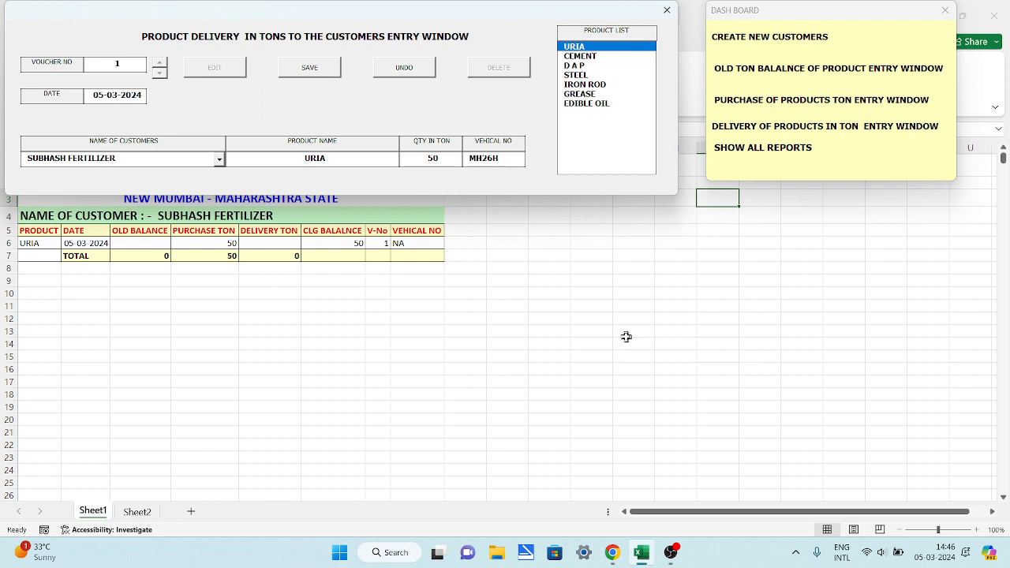
pyautogui.write('0000')
pyautogui.click(315, 73)
pyautogui.click(666, 11)
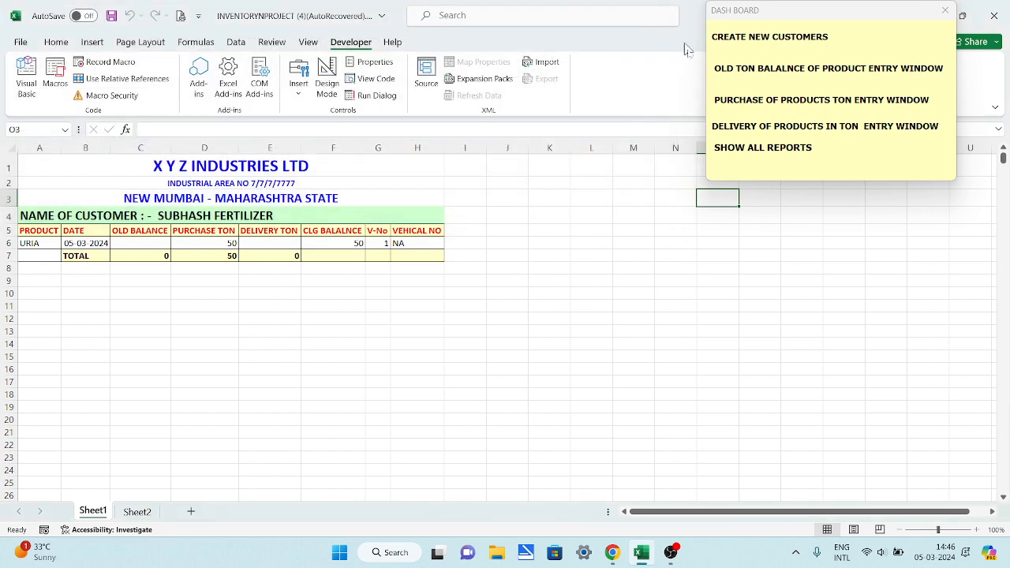
# Step: Generate the WEARHOUSE report to check its URIA delivery tonnage, and close the report window
pyautogui.click(781, 152)
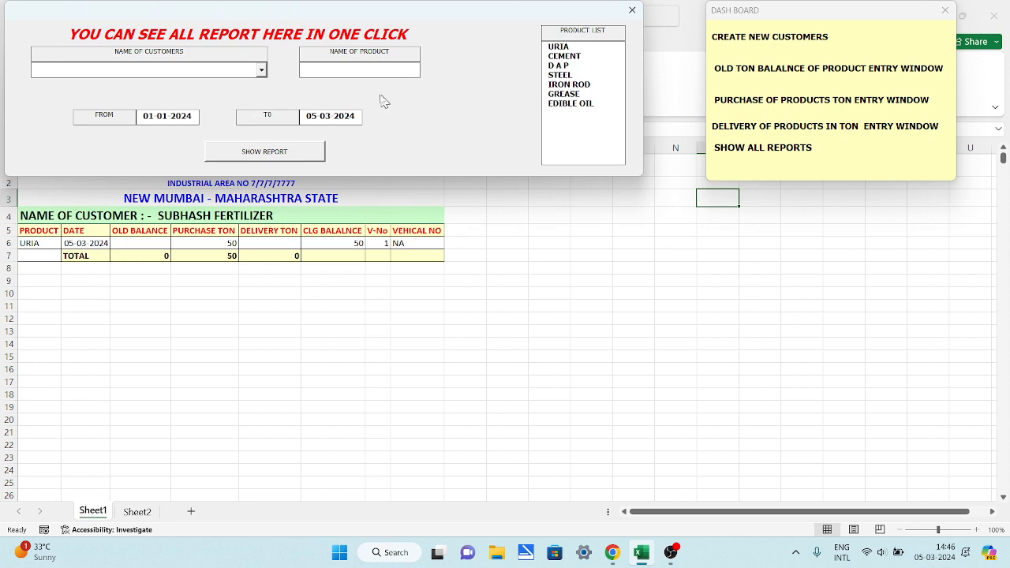
pyautogui.click(265, 73)
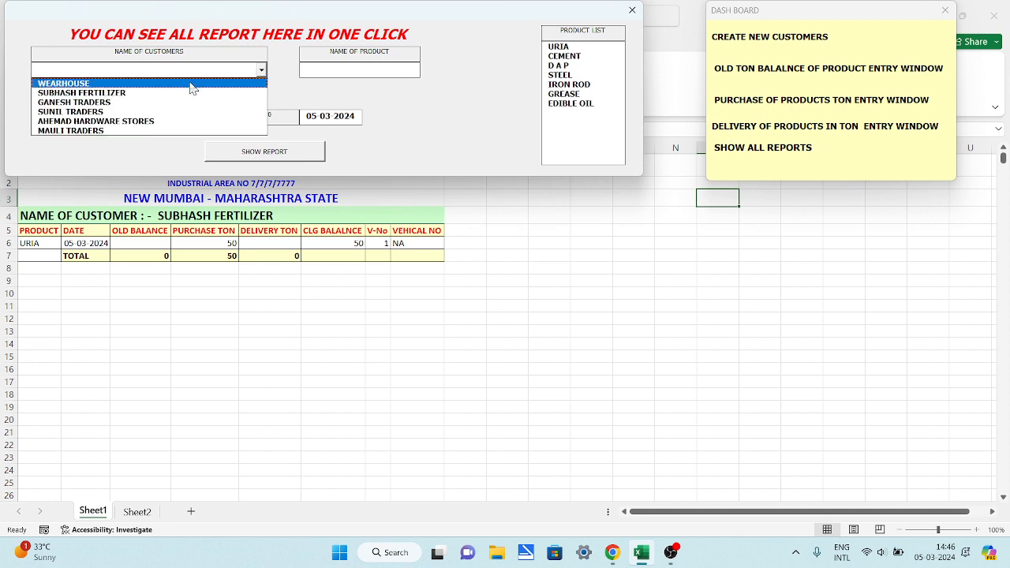
pyautogui.click(194, 82)
pyautogui.click(239, 154)
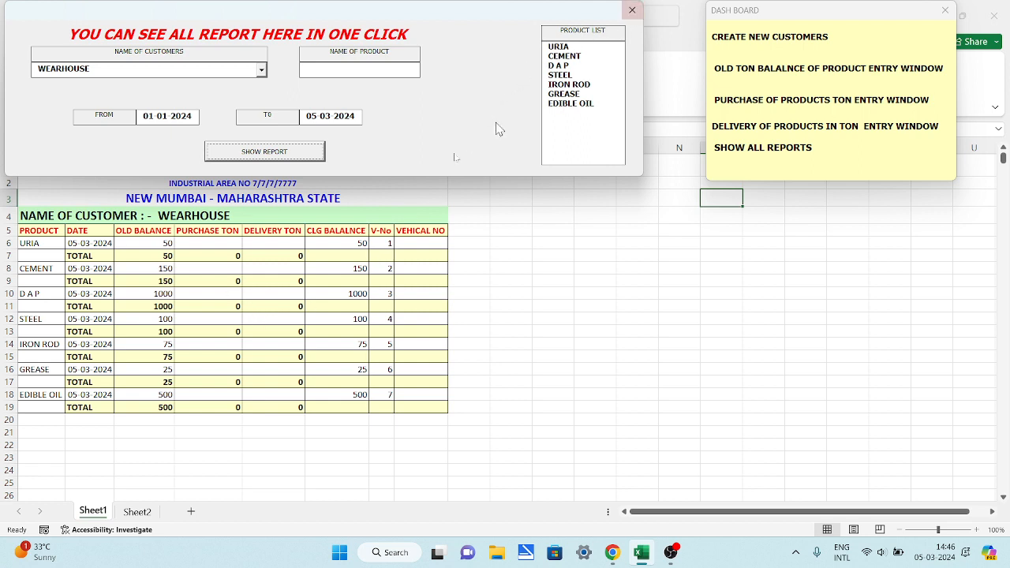
pyautogui.click(269, 244)
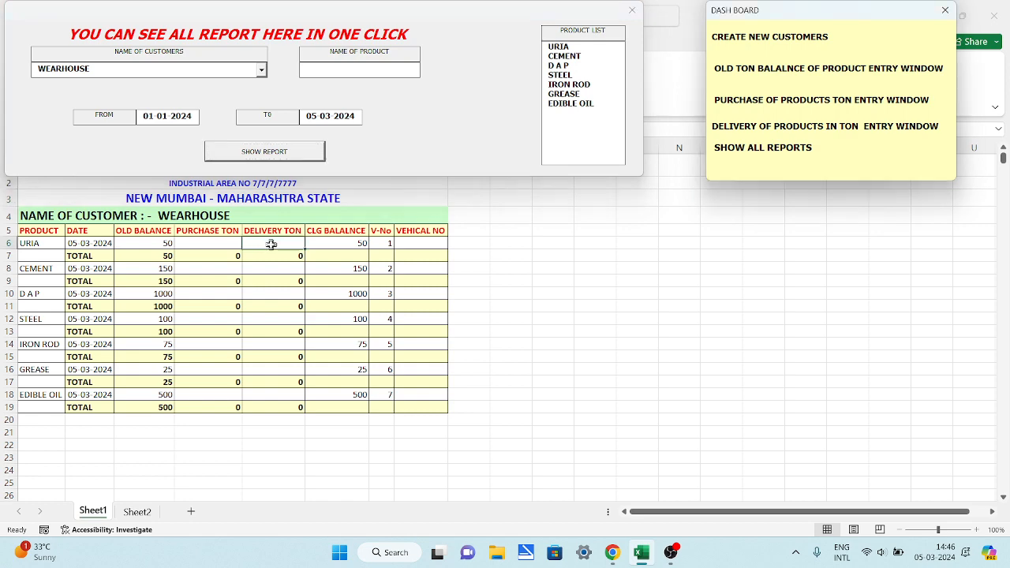
pyautogui.click(633, 11)
# Step: Rename customer WEARHOUSE to GODOWN in the customer details, save the change, and close the window
pyautogui.click(736, 39)
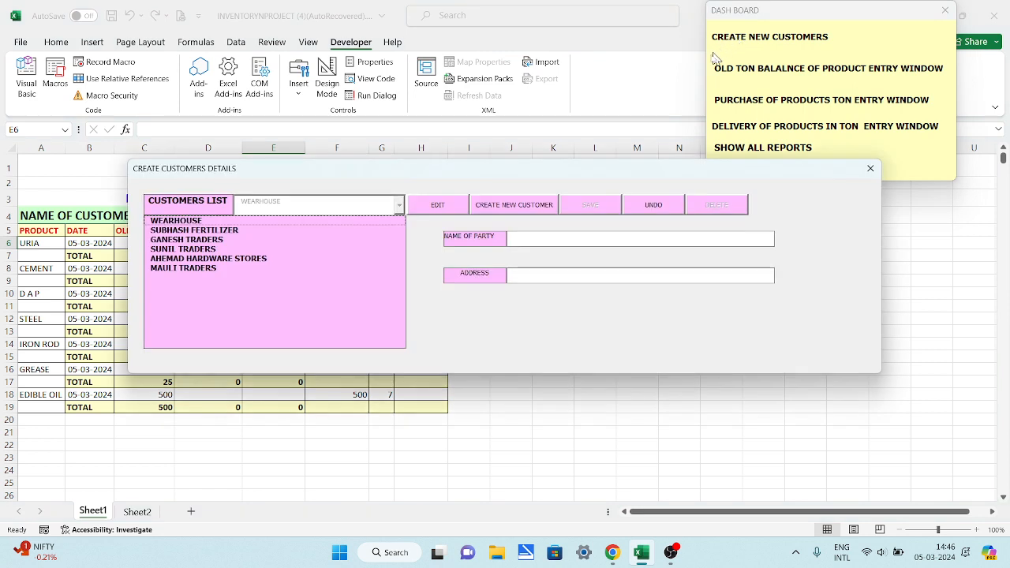
pyautogui.click(187, 223)
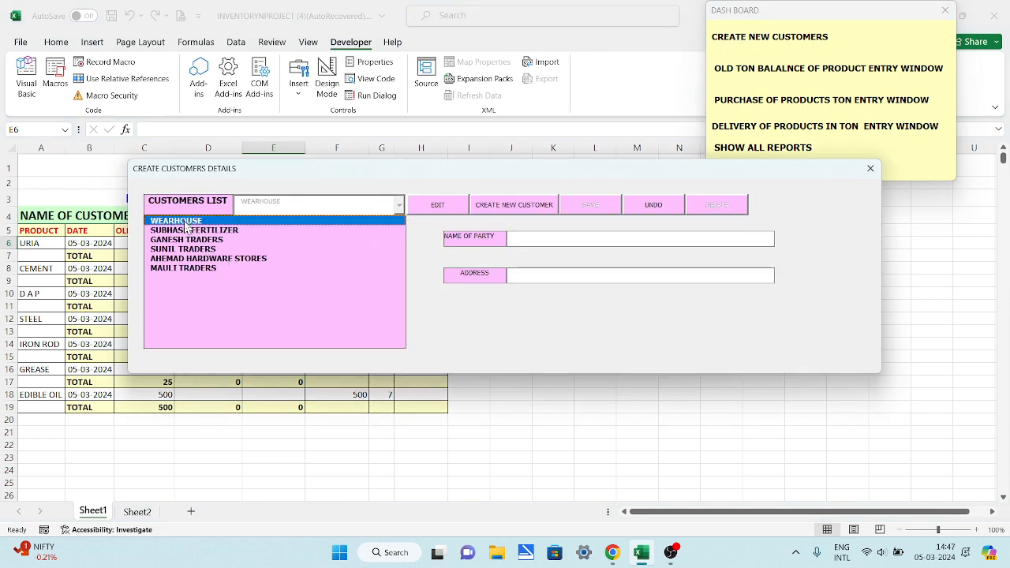
pyautogui.click(447, 207)
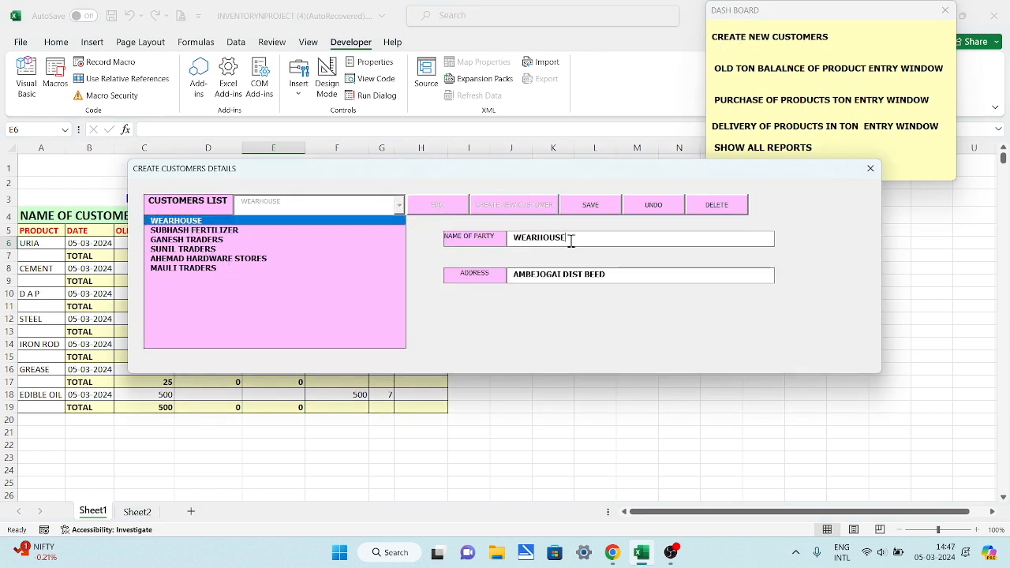
pyautogui.moveTo(570, 242); pyautogui.dragTo(476, 249)
pyautogui.write('godown')
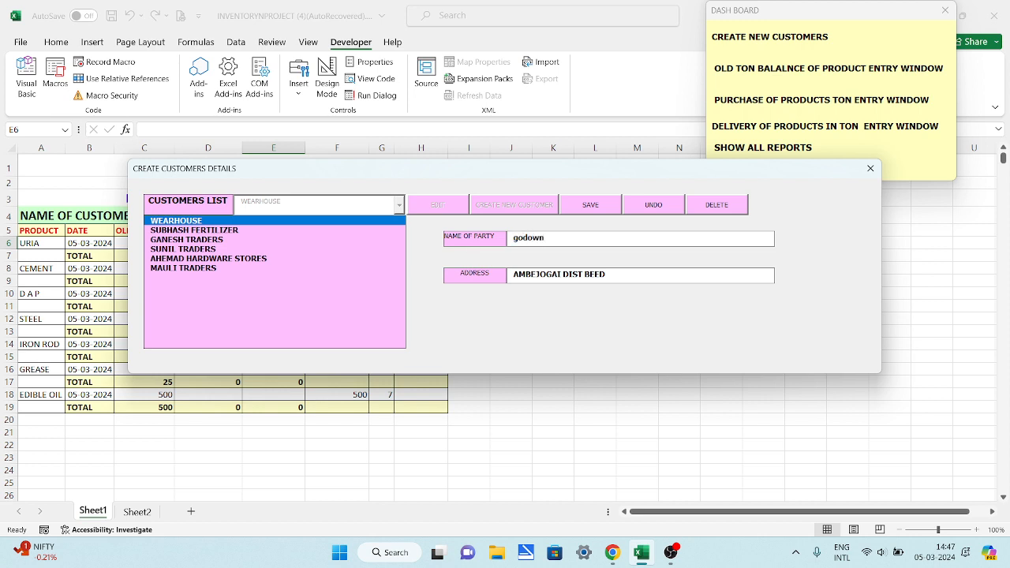
pyautogui.press('Tab')
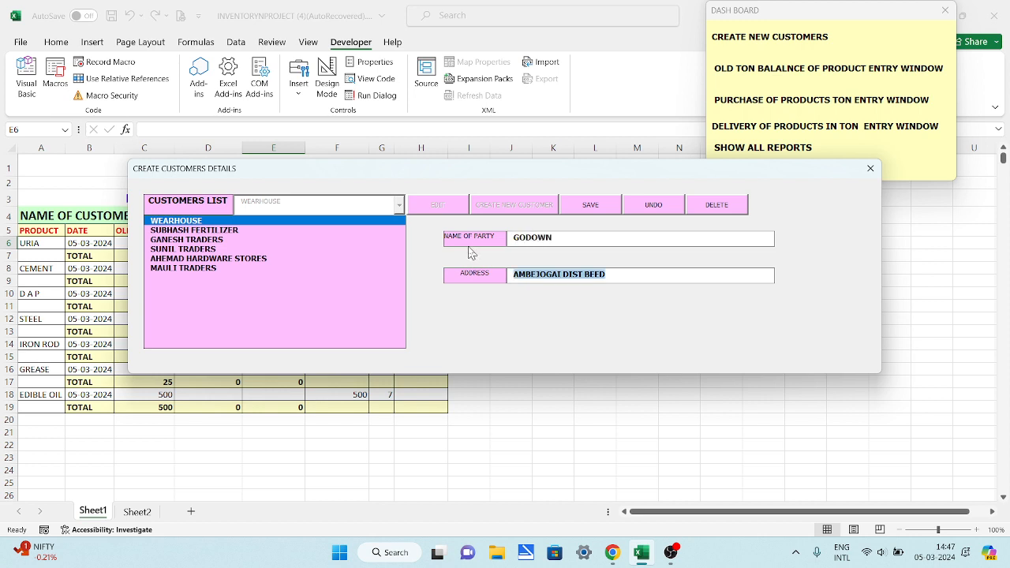
pyautogui.click(621, 241)
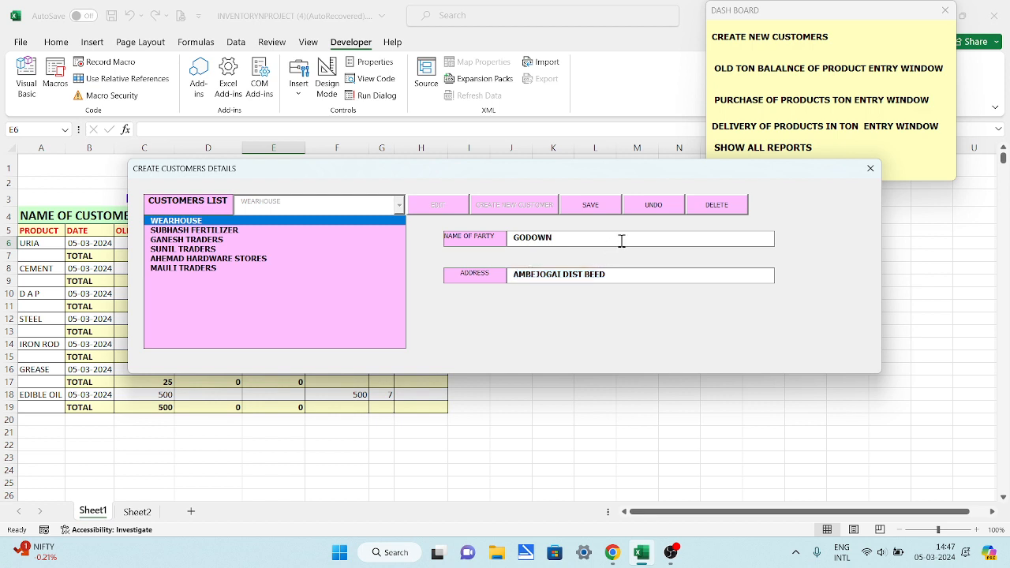
pyautogui.click(597, 207)
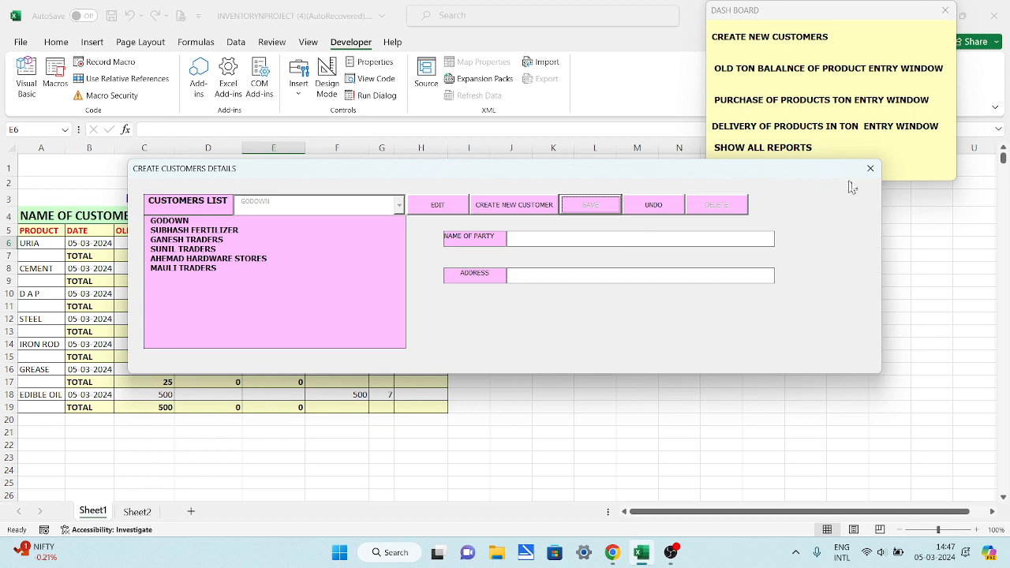
pyautogui.click(871, 170)
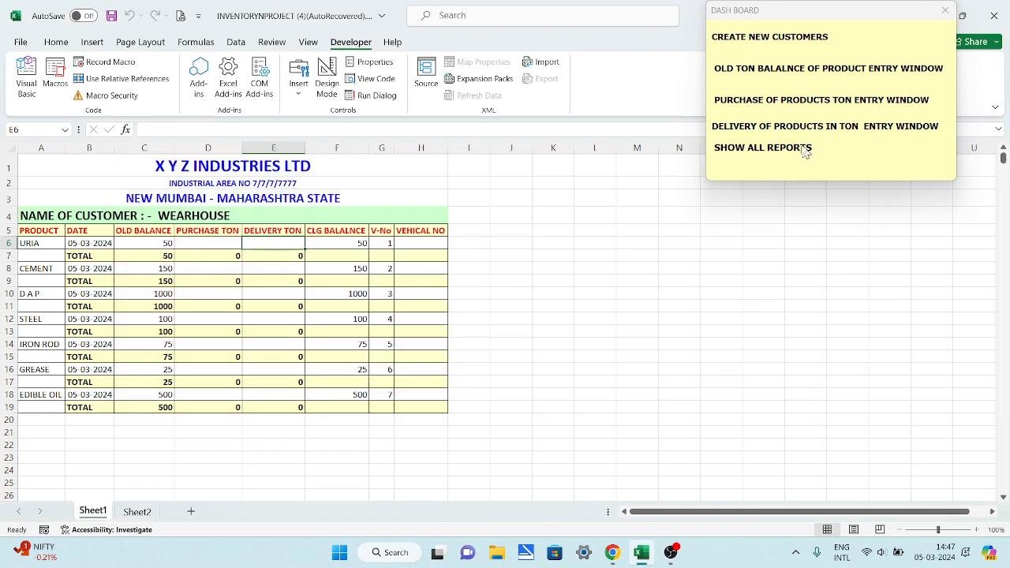
# Step: Generate the report for customer GODOWN across all products and select the URIA delivery quantity
pyautogui.click(803, 146)
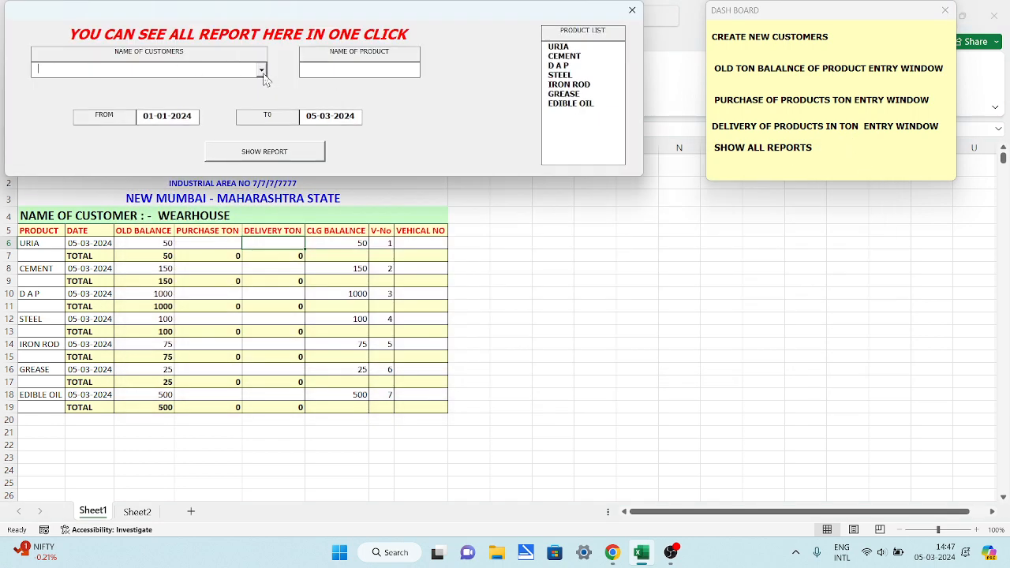
pyautogui.click(261, 72)
pyautogui.click(232, 82)
pyautogui.click(258, 153)
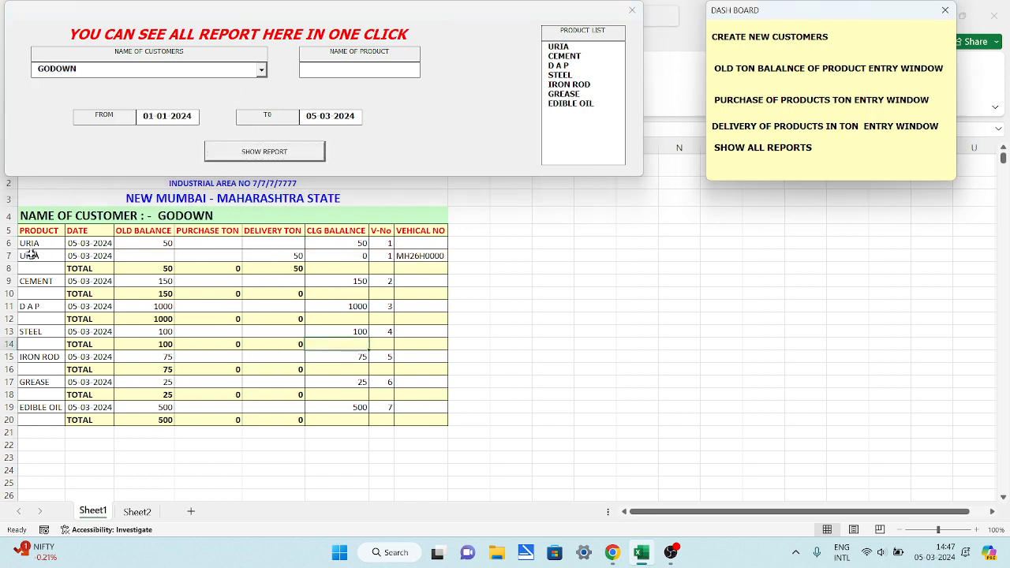
pyautogui.click(272, 257)
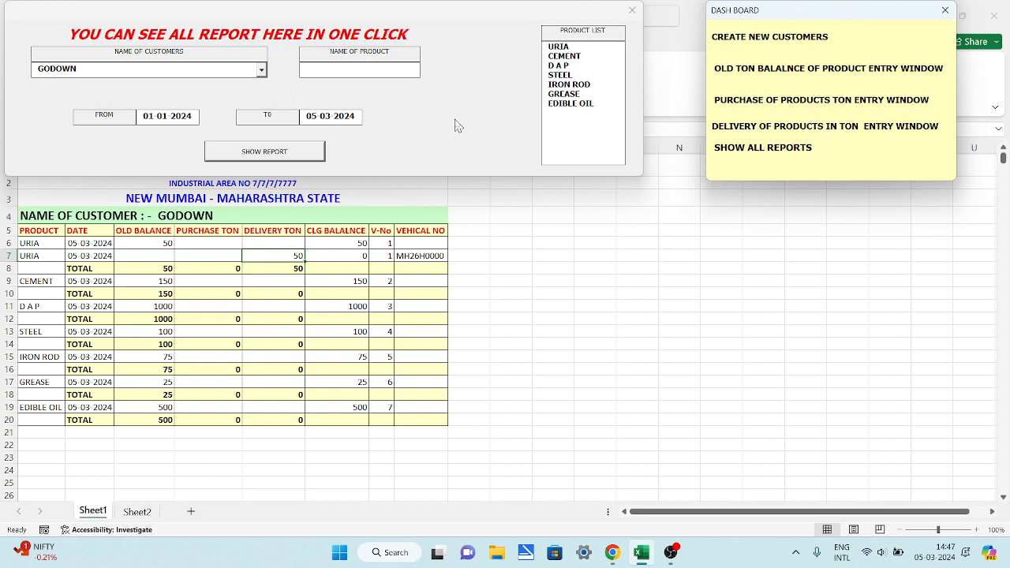
# Step: Save purchase voucher 2 for customer GANESH TRADERS with product CEMENT, 100 tons and vehicle number NA, and close the purchase window
pyautogui.click(632, 11)
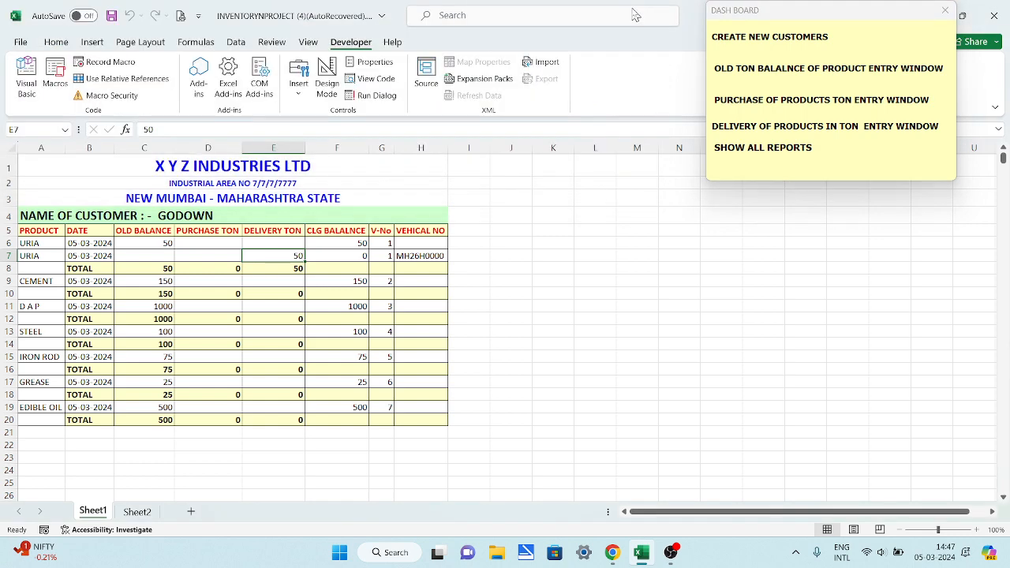
pyautogui.click(794, 105)
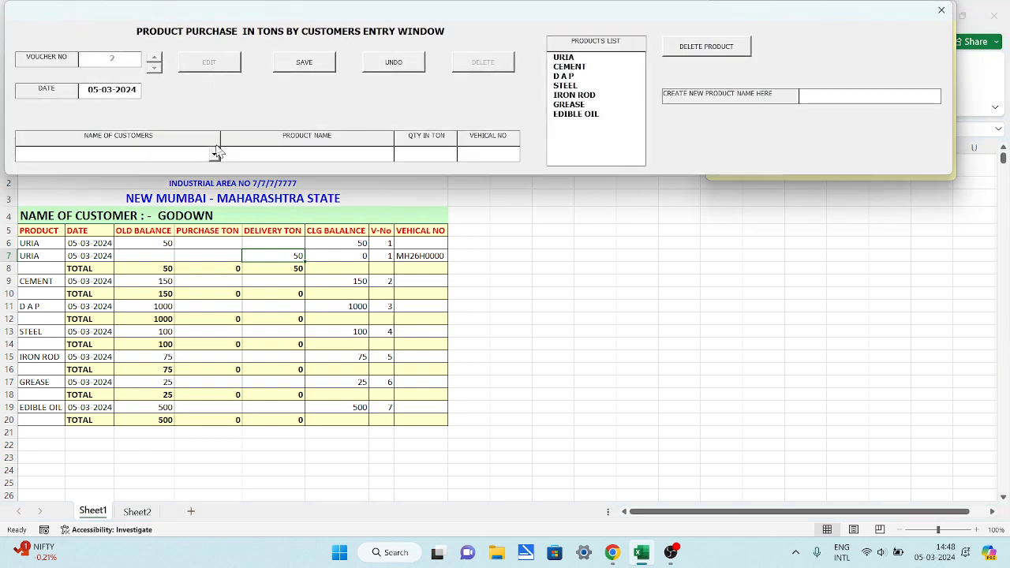
pyautogui.click(215, 154)
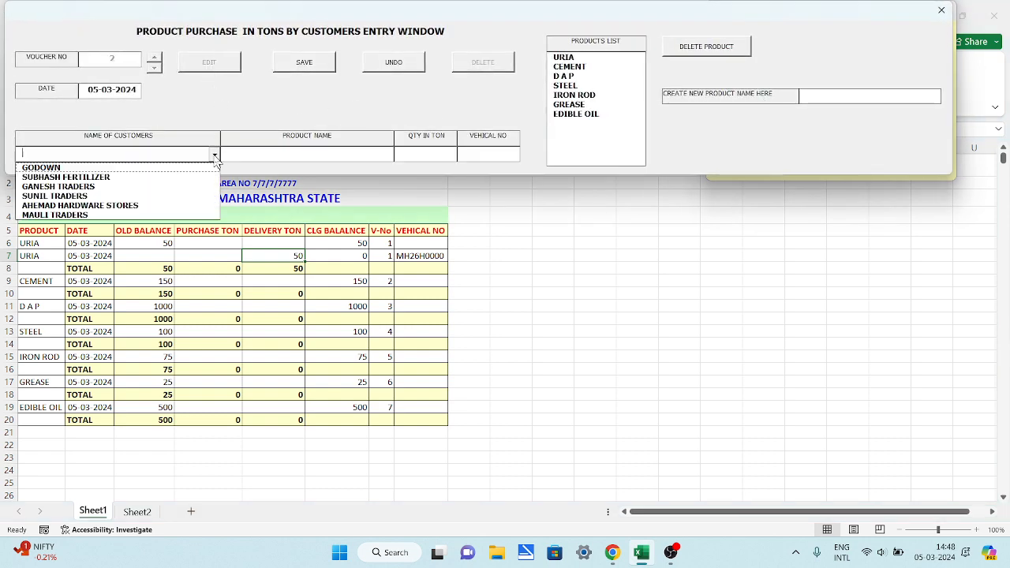
pyautogui.click(99, 188)
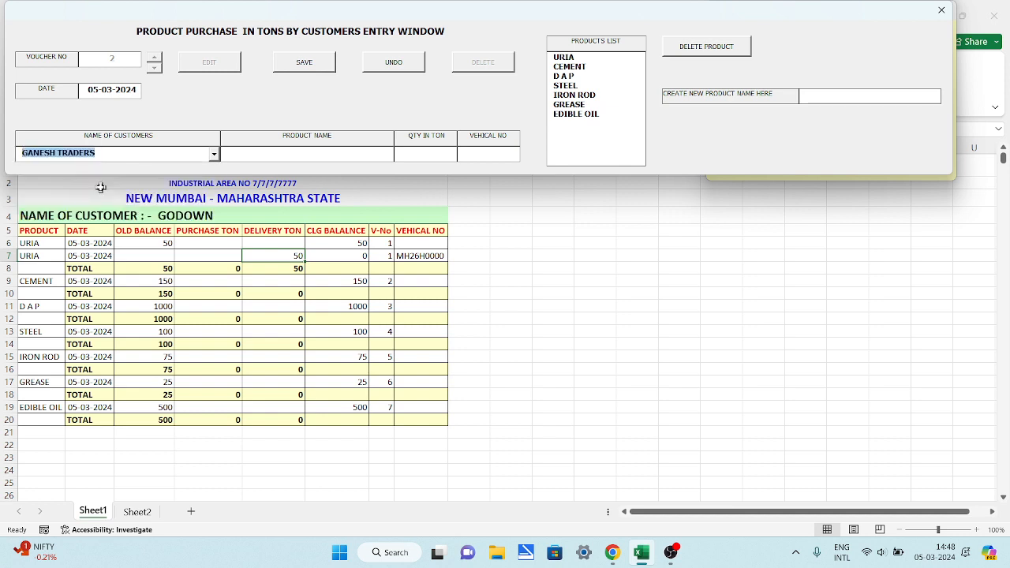
pyautogui.click(574, 68)
pyautogui.click(429, 152)
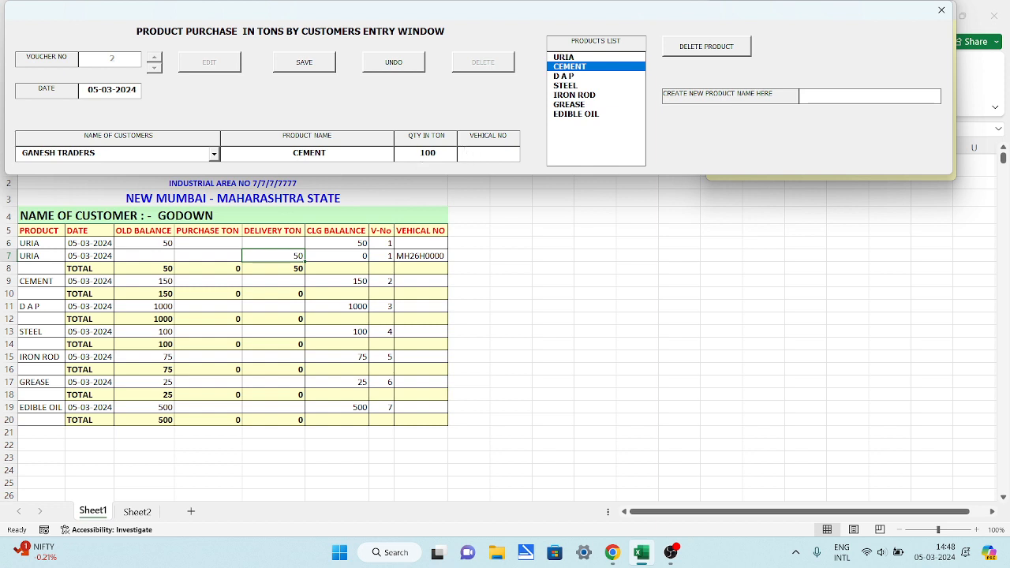
pyautogui.click(306, 63)
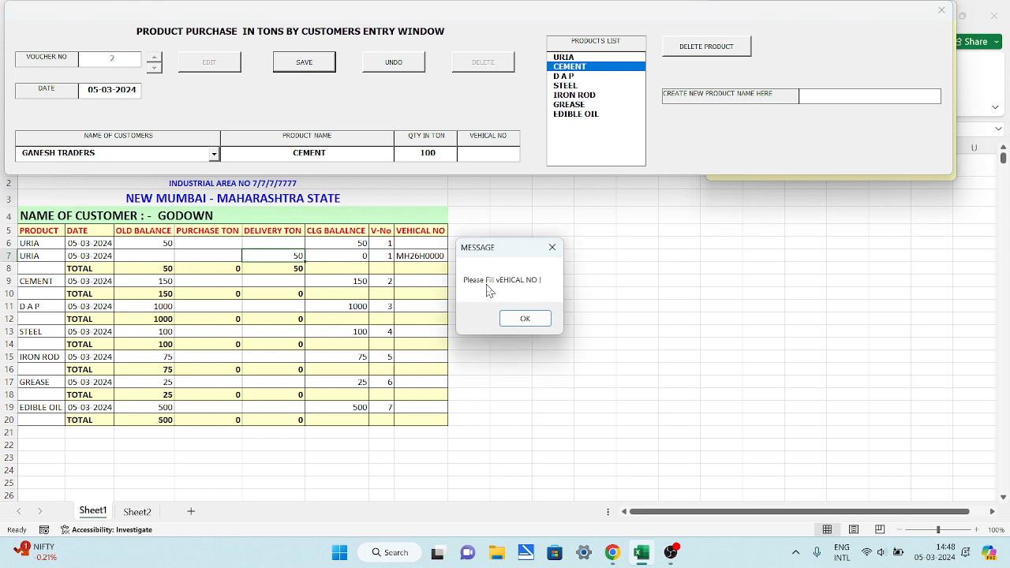
pyautogui.click(523, 320)
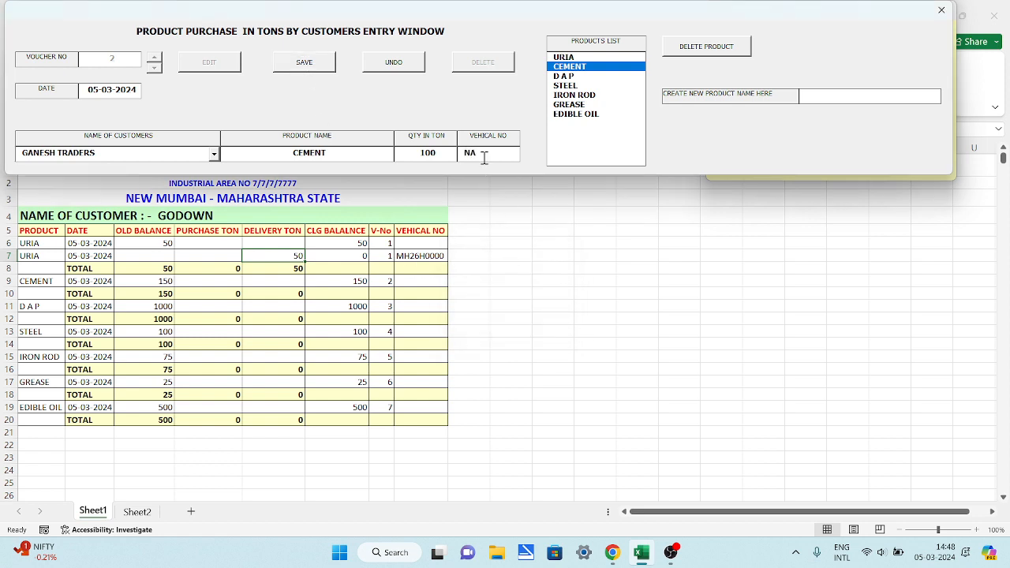
pyautogui.click(305, 66)
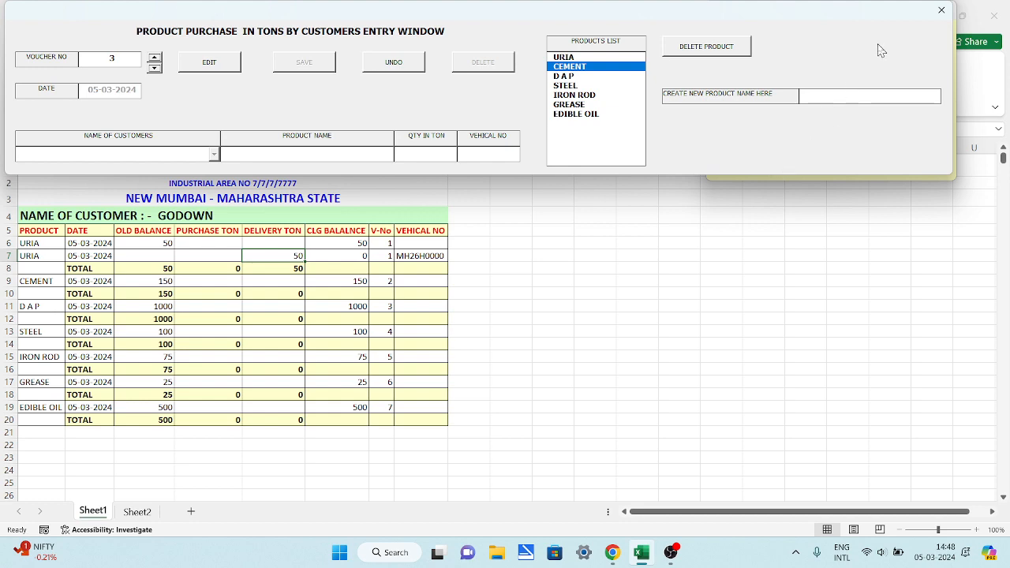
pyautogui.click(942, 11)
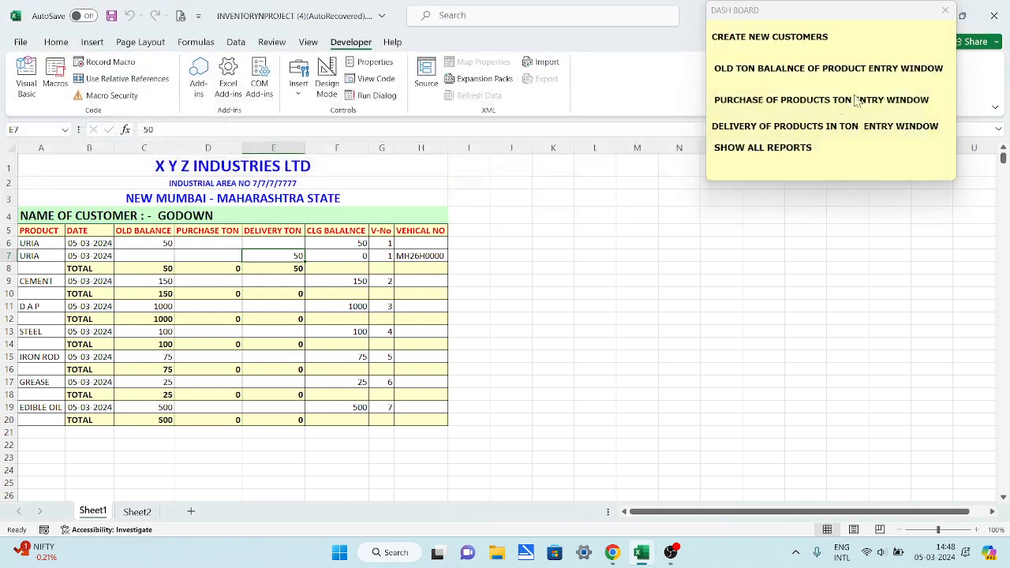
# Step: Start delivery voucher 2 and choose GANESH TRADERS as its customer
pyautogui.click(805, 127)
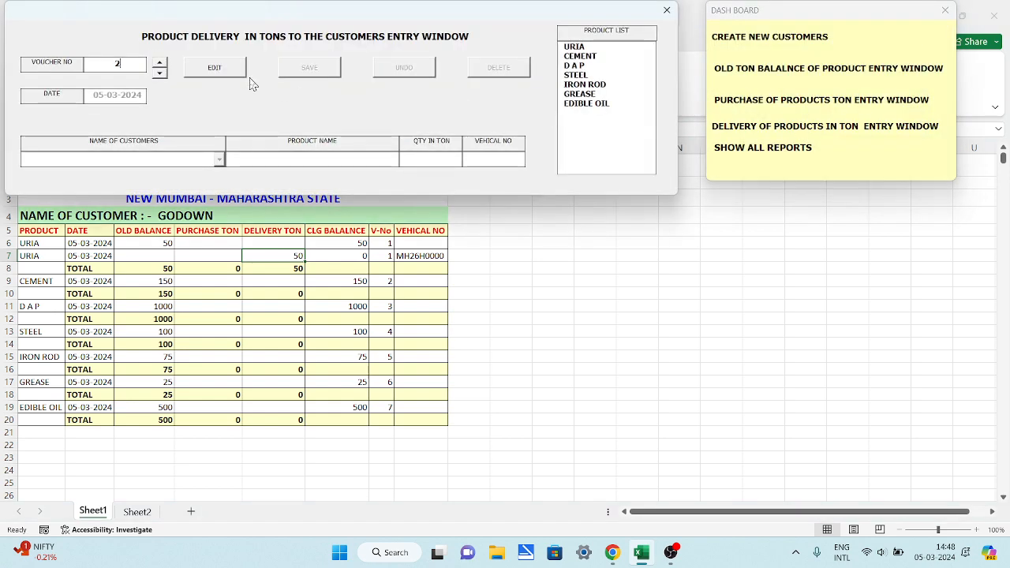
pyautogui.click(216, 68)
pyautogui.click(219, 159)
pyautogui.press('Down')
pyautogui.press('Down')
pyautogui.press('Down')
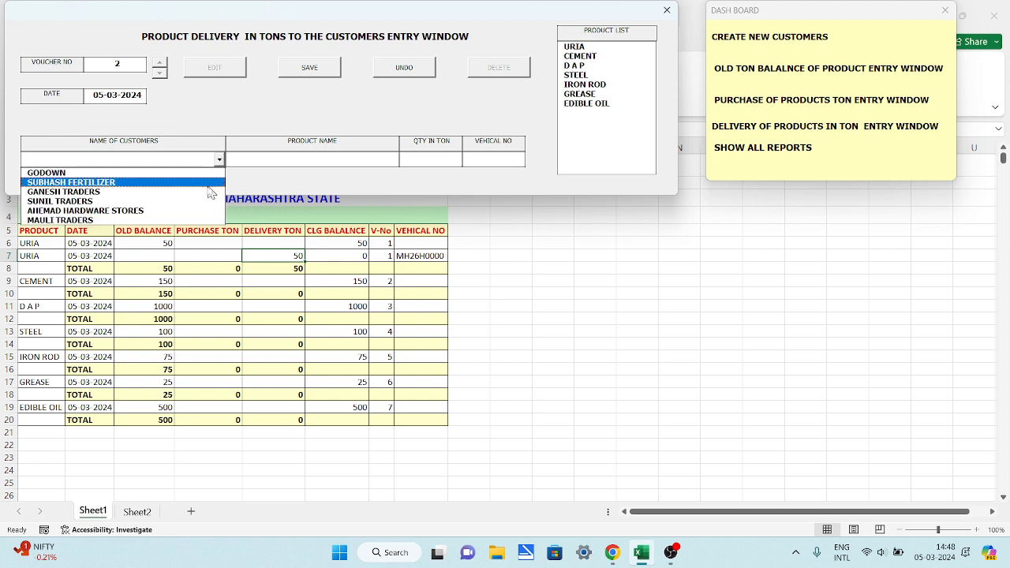
pyautogui.press('Return')
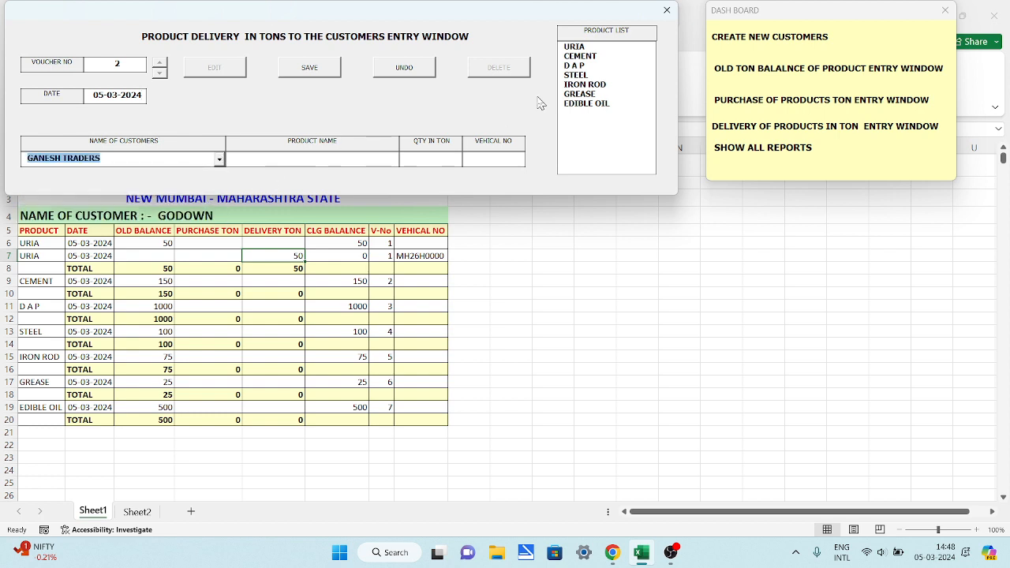
# Step: Complete the delivery voucher with product CEMENT, 100 tons and vehicle number MH15J123, save it, and close the delivery window
pyautogui.click(584, 56)
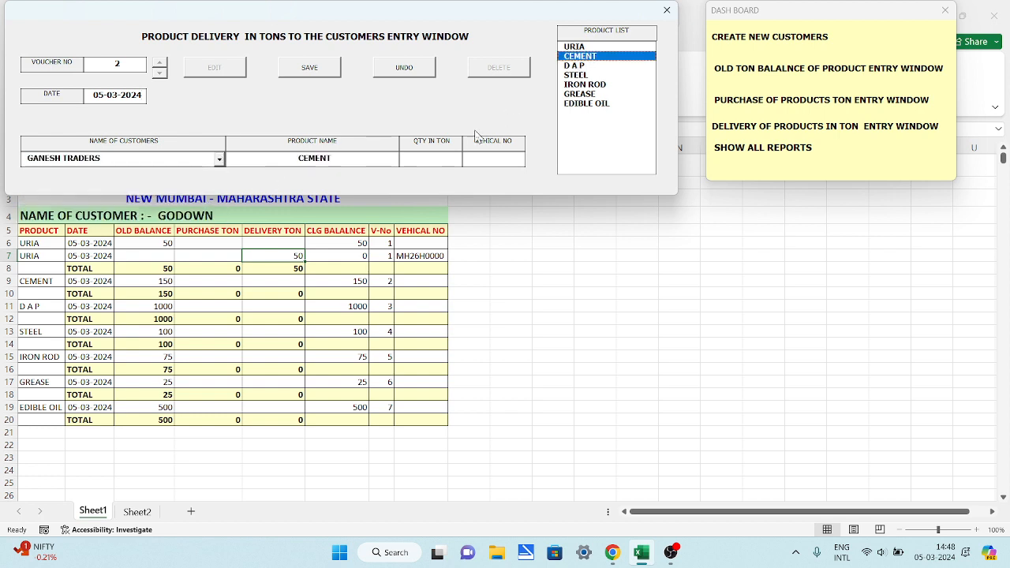
pyautogui.click(440, 159)
pyautogui.write('1')
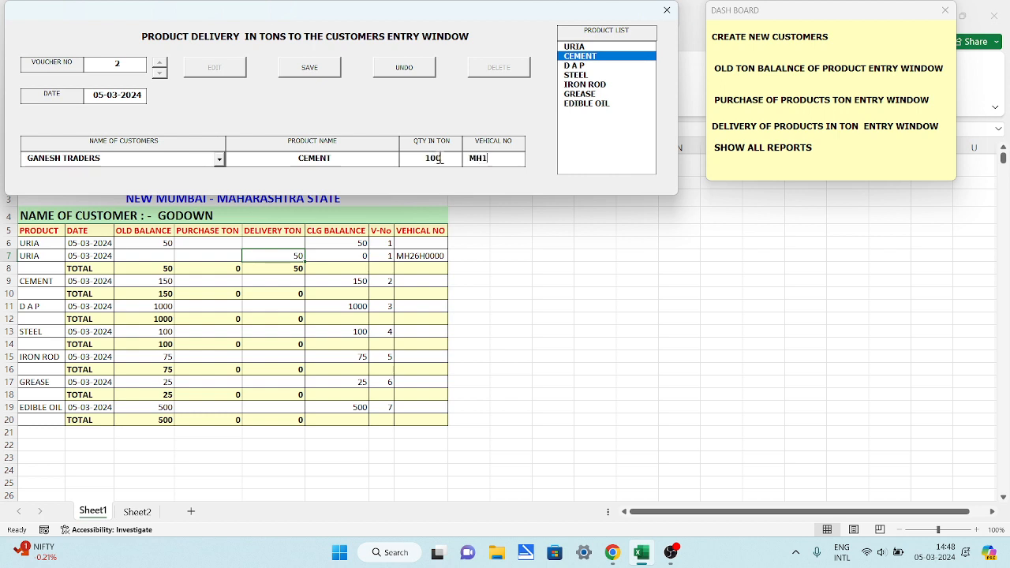
pyautogui.write('MH15J12')
pyautogui.click(331, 73)
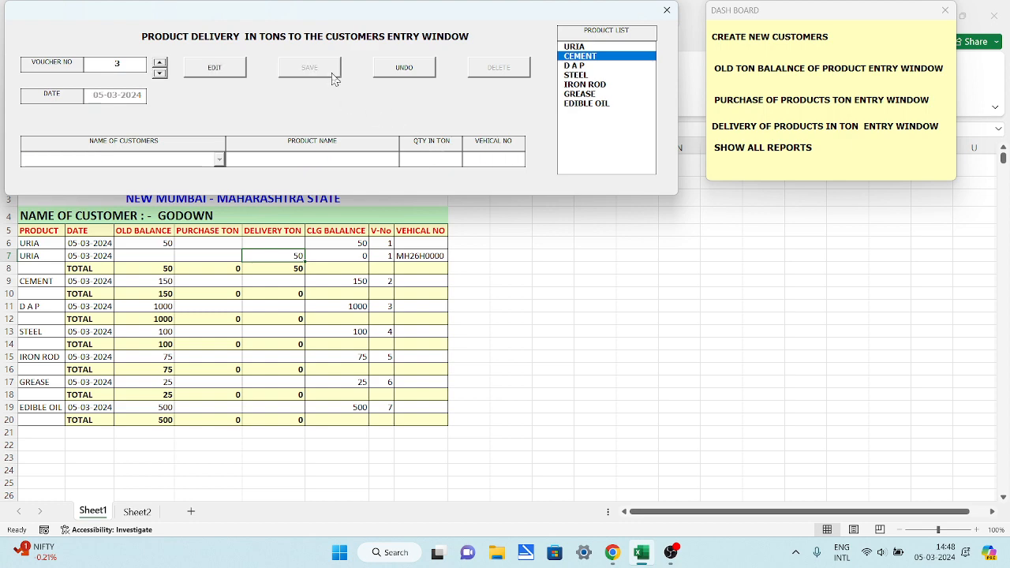
pyautogui.click(667, 10)
# Step: Generate the report for customer GODOWN across all products to check its CEMENT delivery and closing balance
pyautogui.click(740, 150)
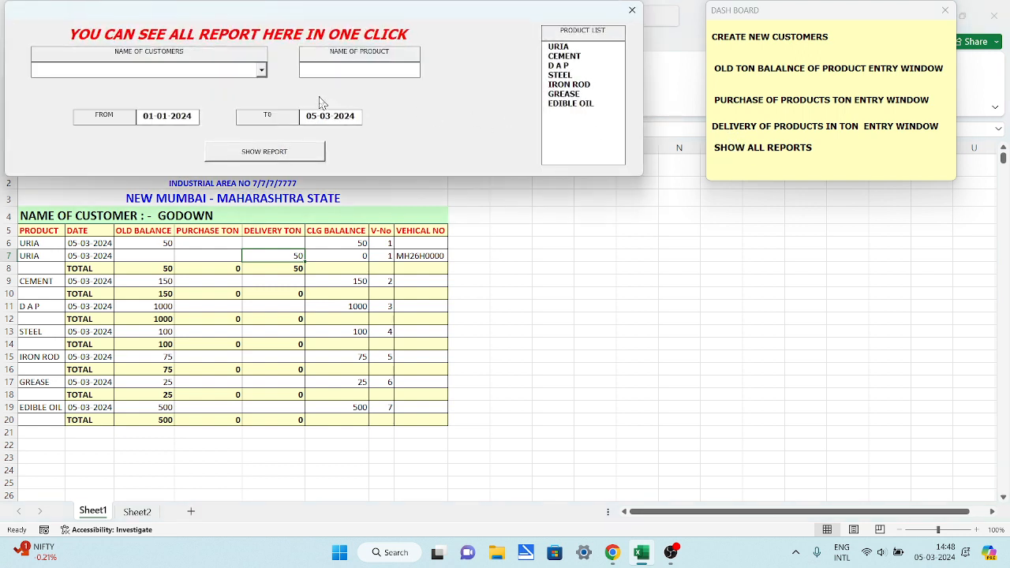
pyautogui.click(261, 70)
pyautogui.click(257, 84)
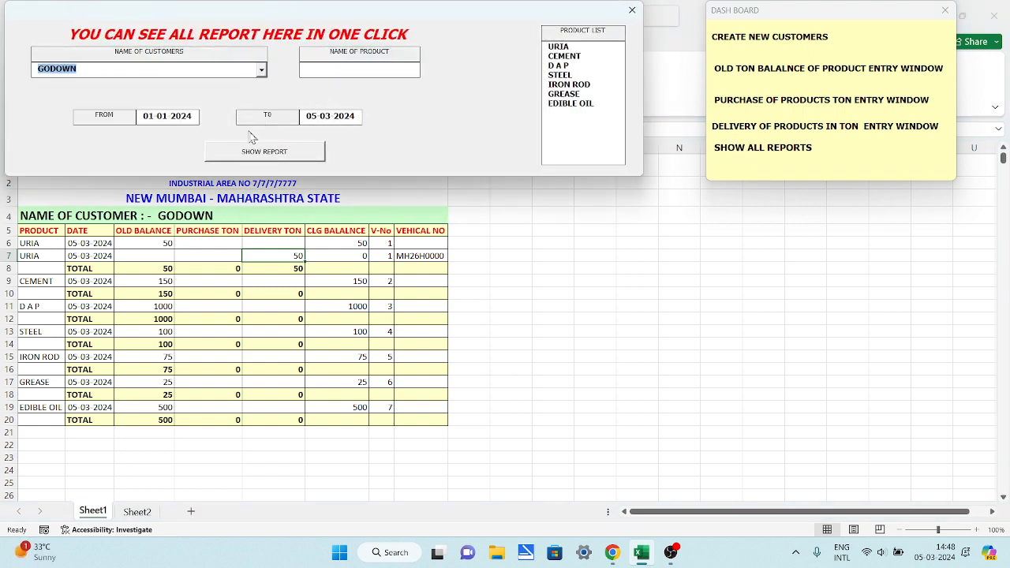
pyautogui.click(267, 151)
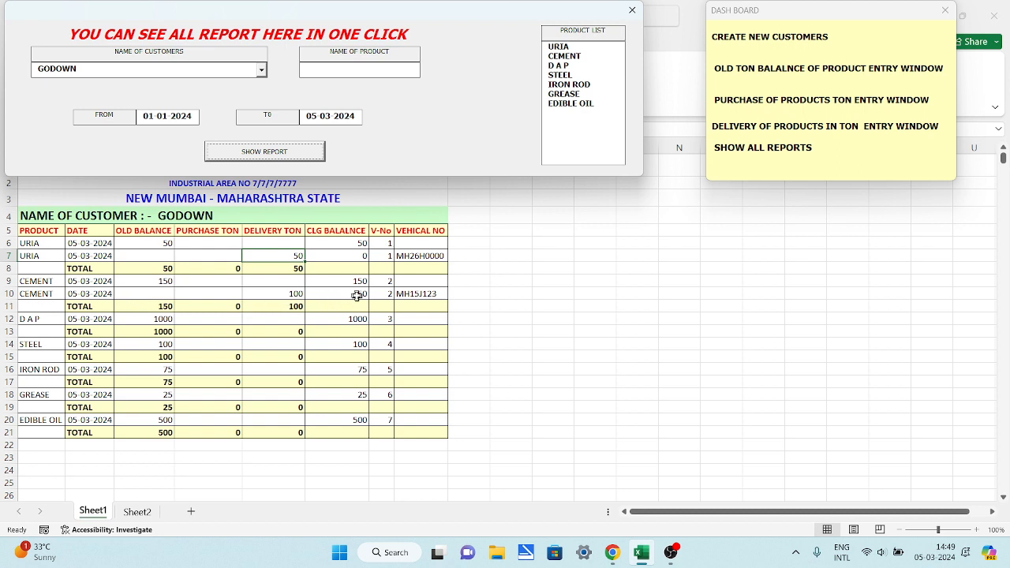
# Step: Generate the report for customer GANESH TRADERS and check the CEMENT closing balance and delivery quantity
pyautogui.click(261, 72)
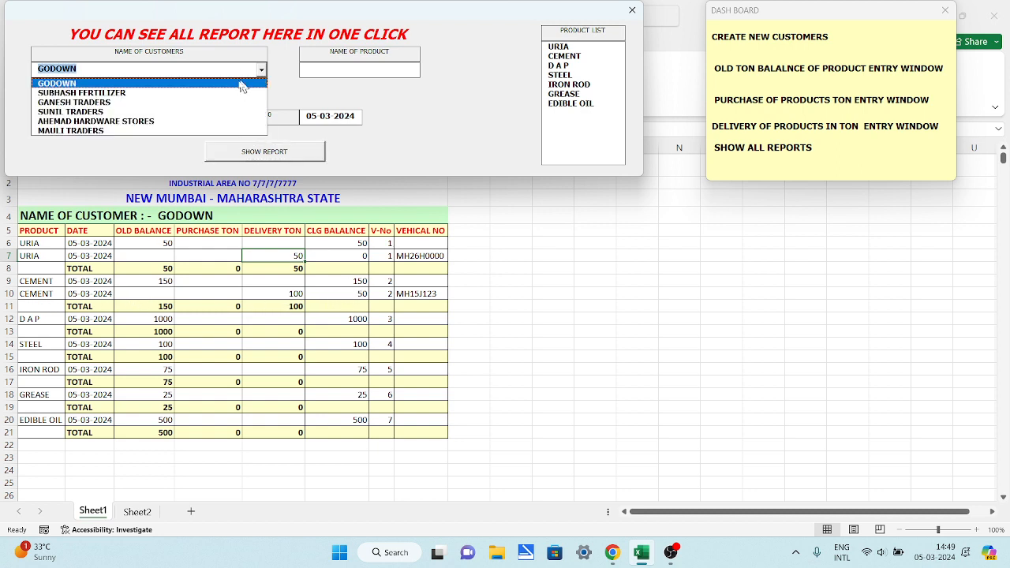
pyautogui.click(167, 103)
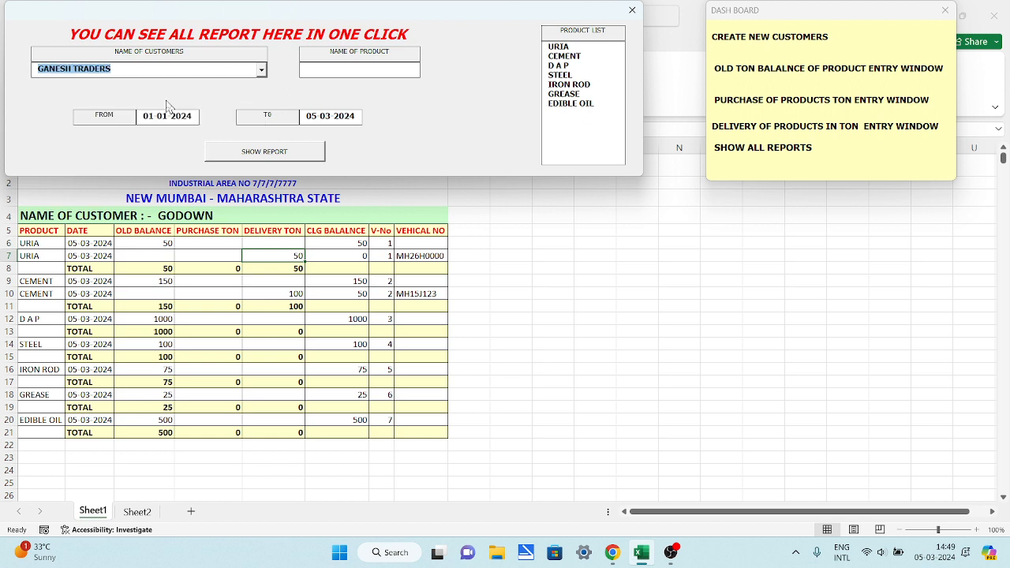
pyautogui.click(251, 154)
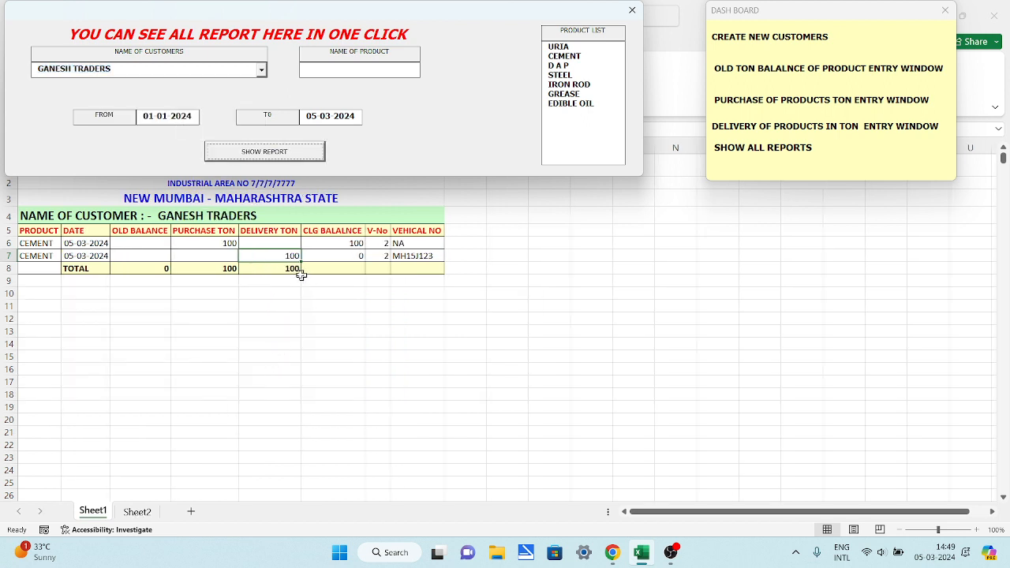
pyautogui.click(351, 258)
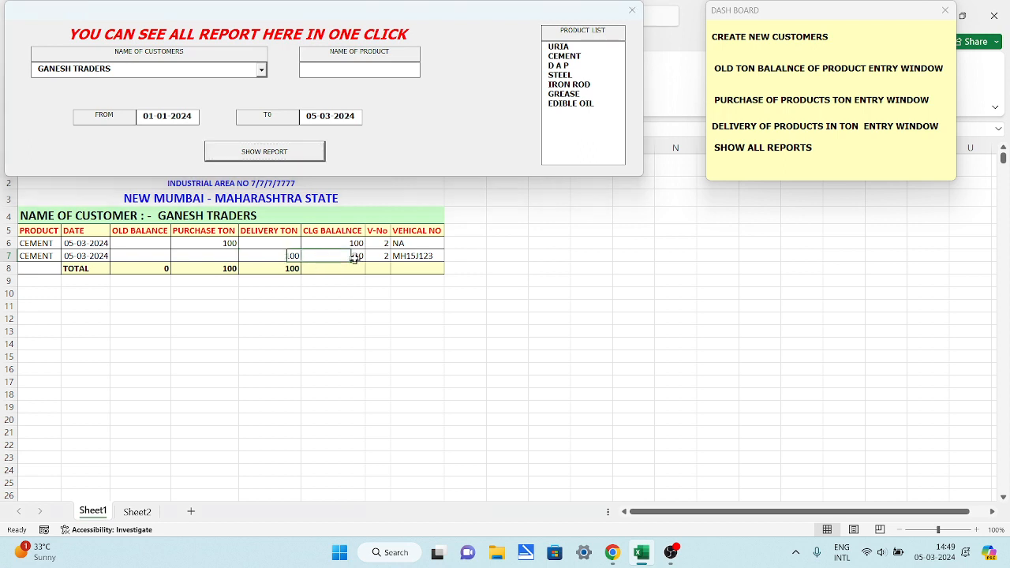
pyautogui.click(269, 254)
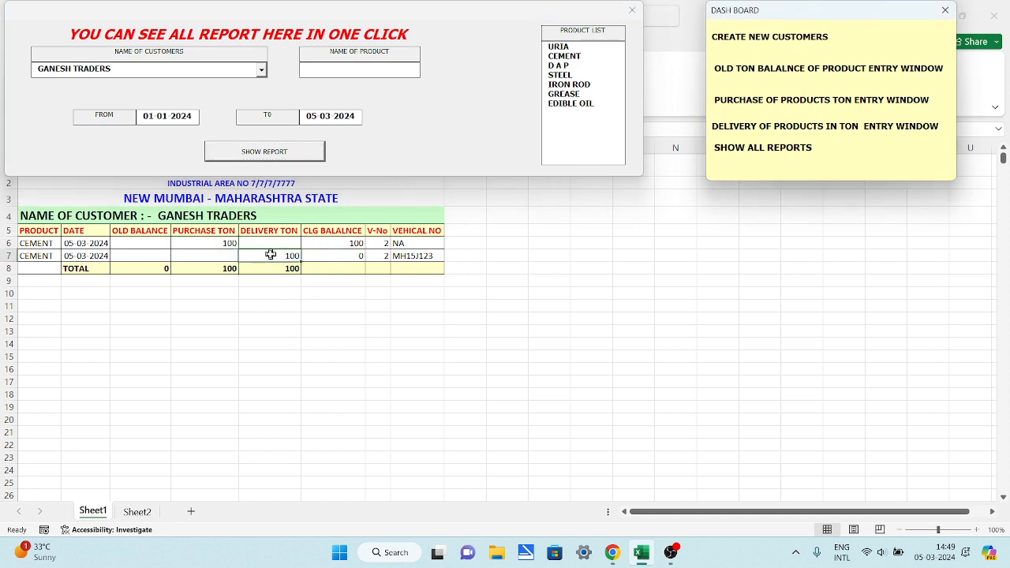
# Step: Regenerate the GODOWN report to review the stock of all products, and close the report window
pyautogui.click(261, 71)
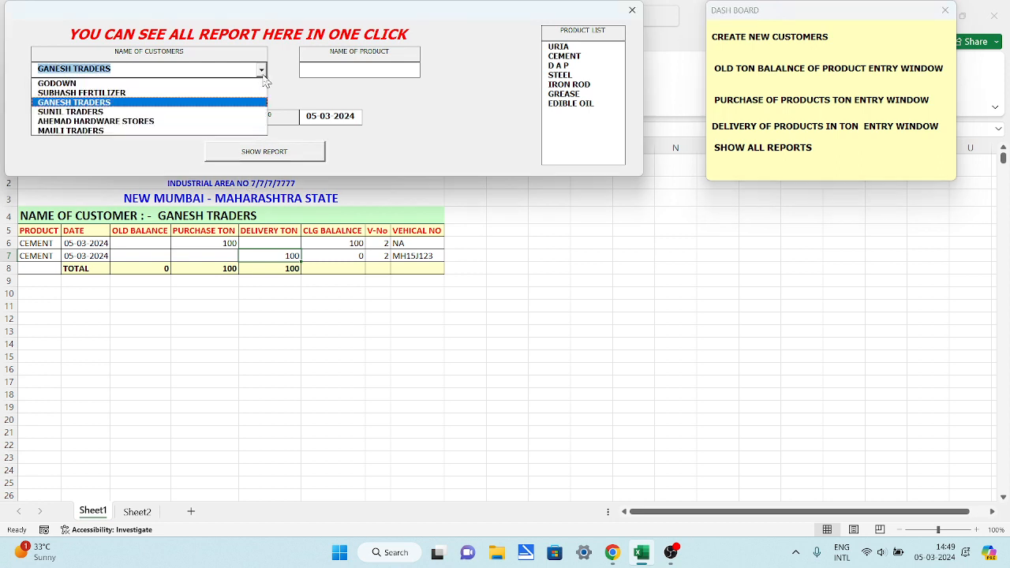
pyautogui.click(224, 85)
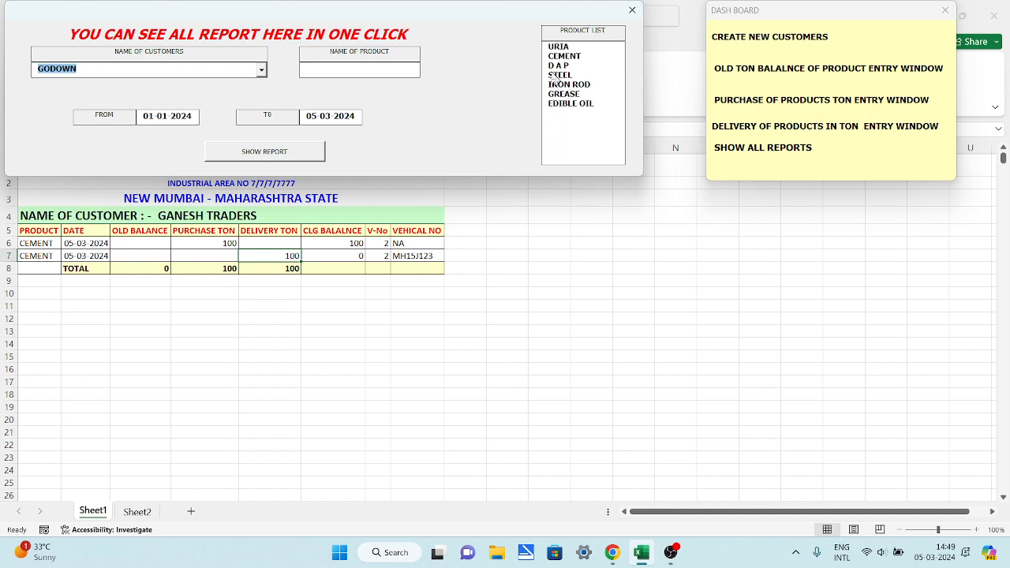
pyautogui.click(286, 152)
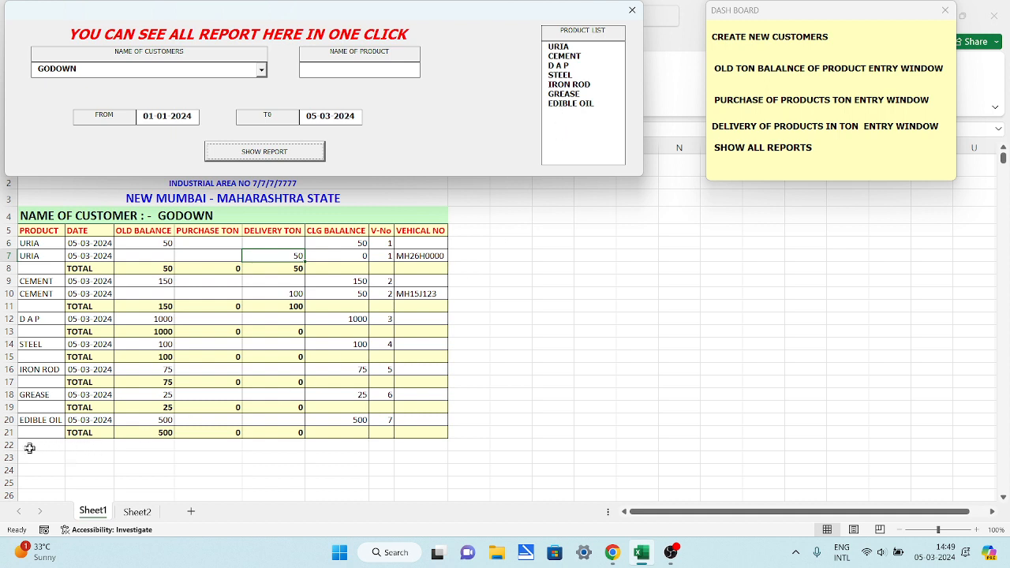
pyautogui.click(632, 10)
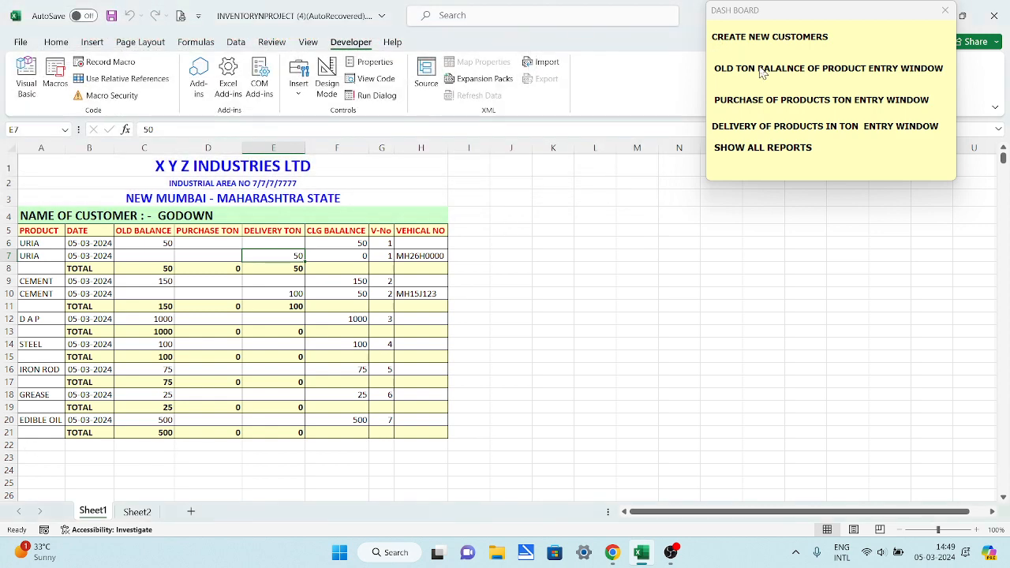
# Step: Examine the product lists and new-product fields in the old balance and purchase entry windows, closing each window
pyautogui.click(793, 70)
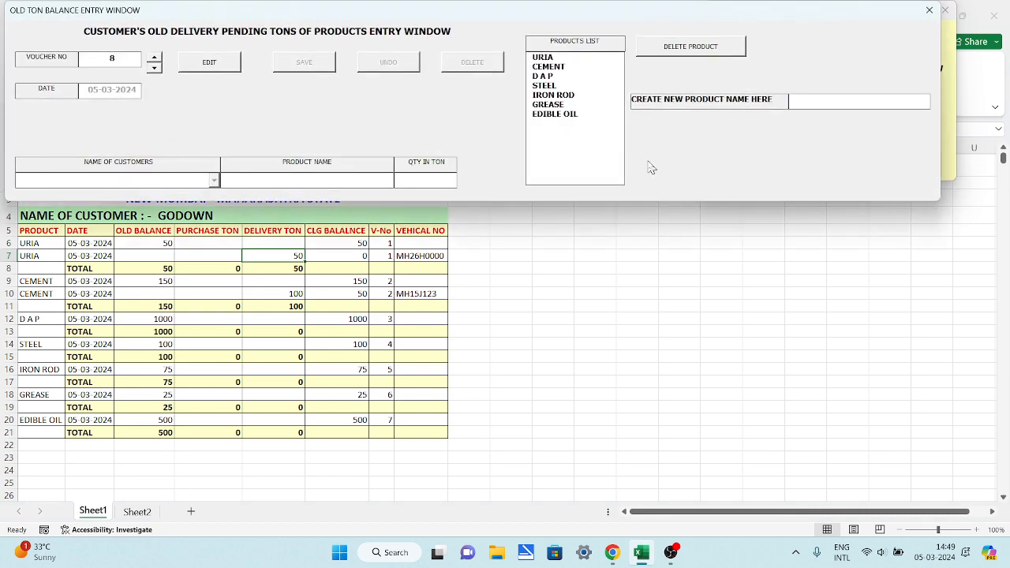
pyautogui.click(929, 10)
pyautogui.click(780, 101)
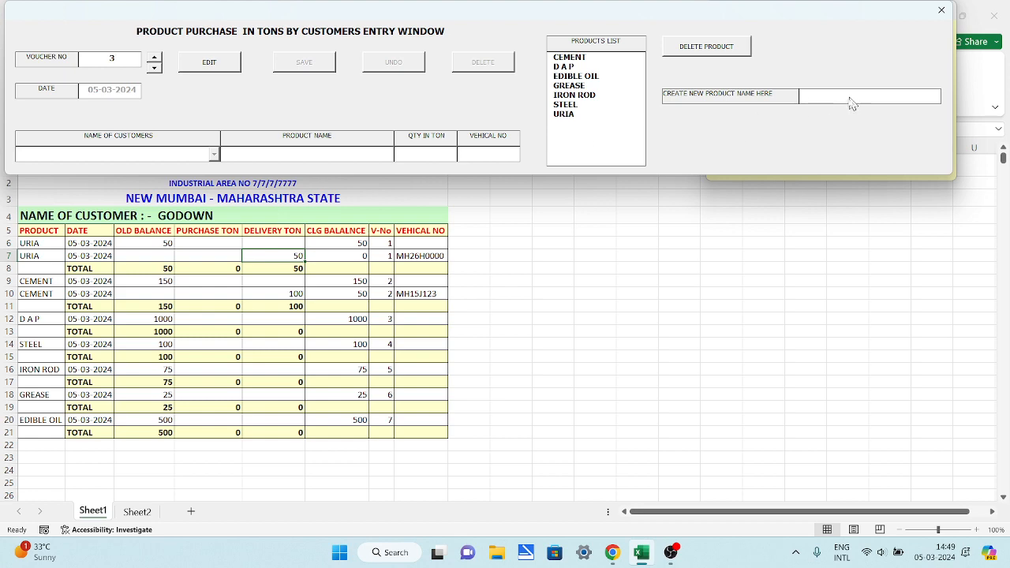
pyautogui.click(942, 10)
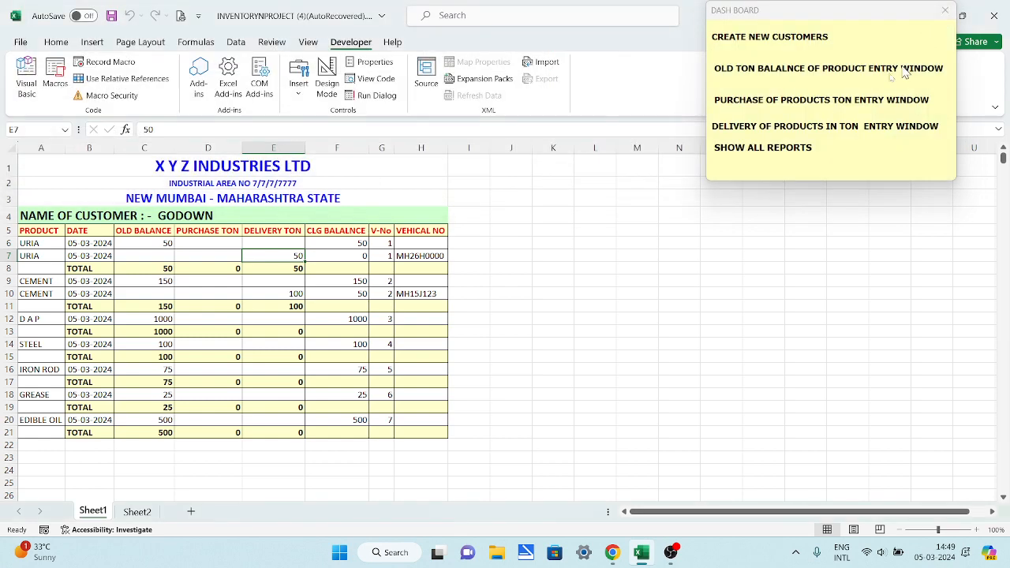
pyautogui.click(829, 70)
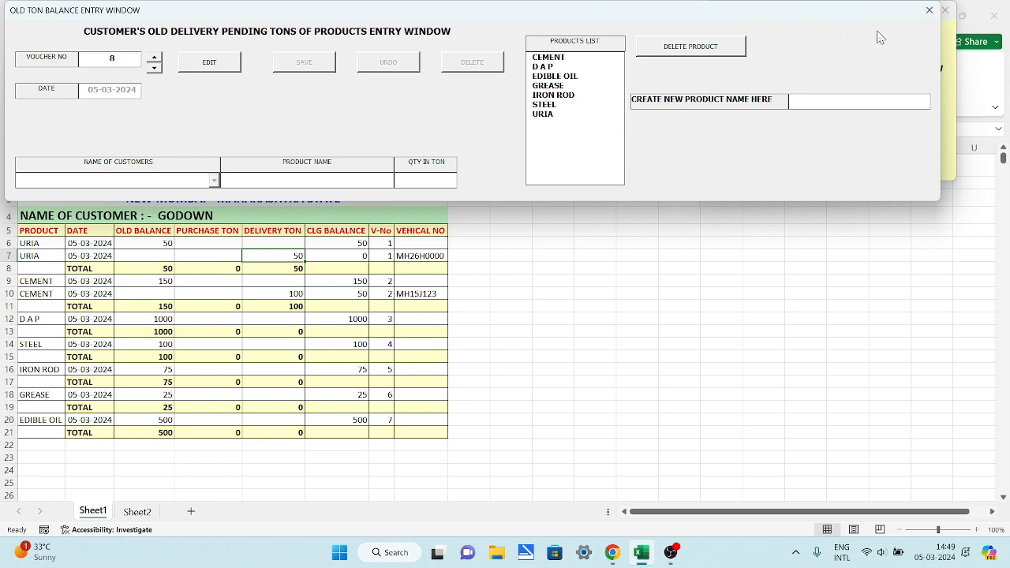
pyautogui.click(929, 11)
# Step: Open purchase voucher 3 for entry and add the new product SUGAR to the product list
pyautogui.click(793, 107)
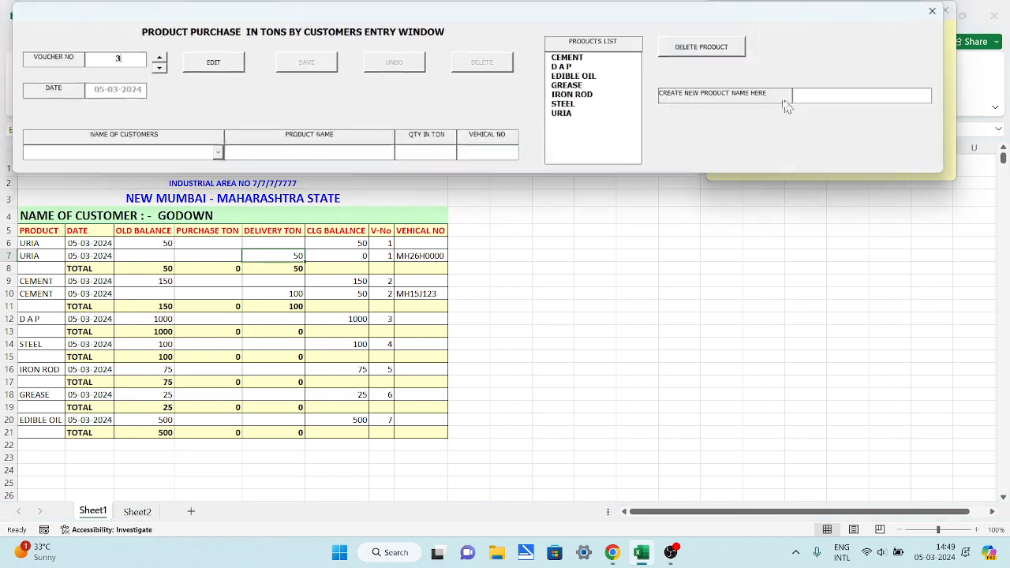
pyautogui.click(702, 52)
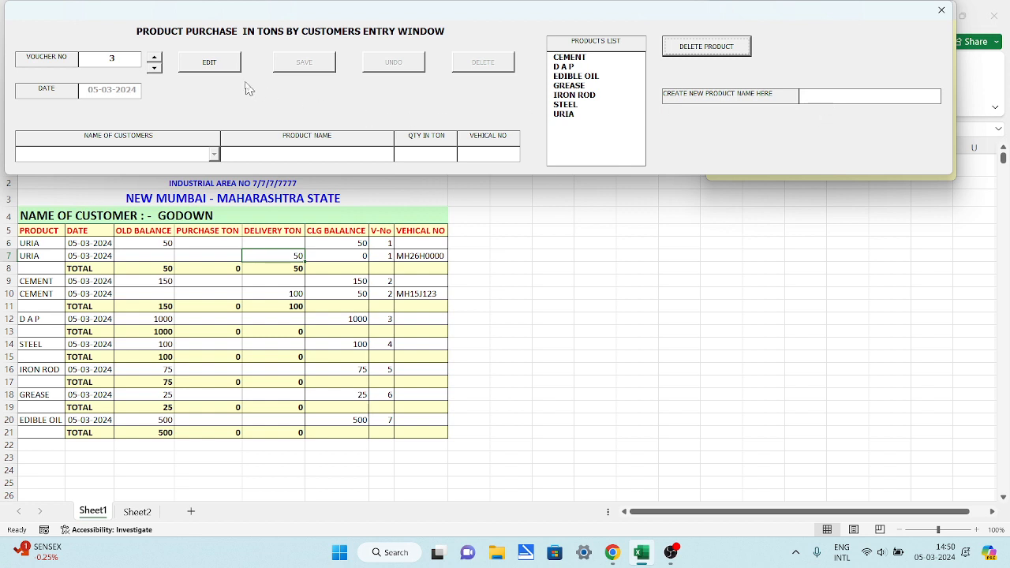
pyautogui.click(221, 70)
pyautogui.click(813, 97)
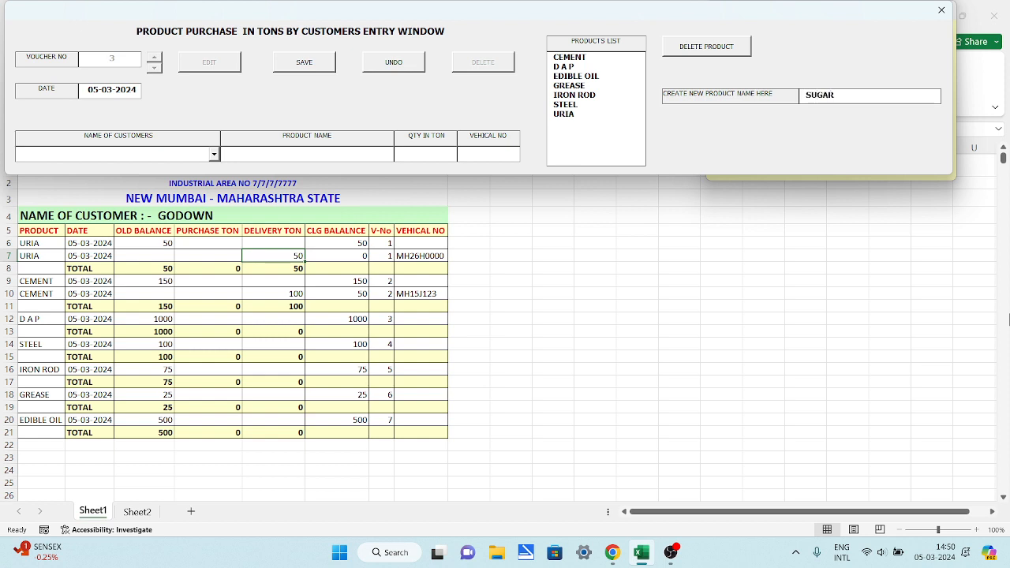
pyautogui.press('Return')
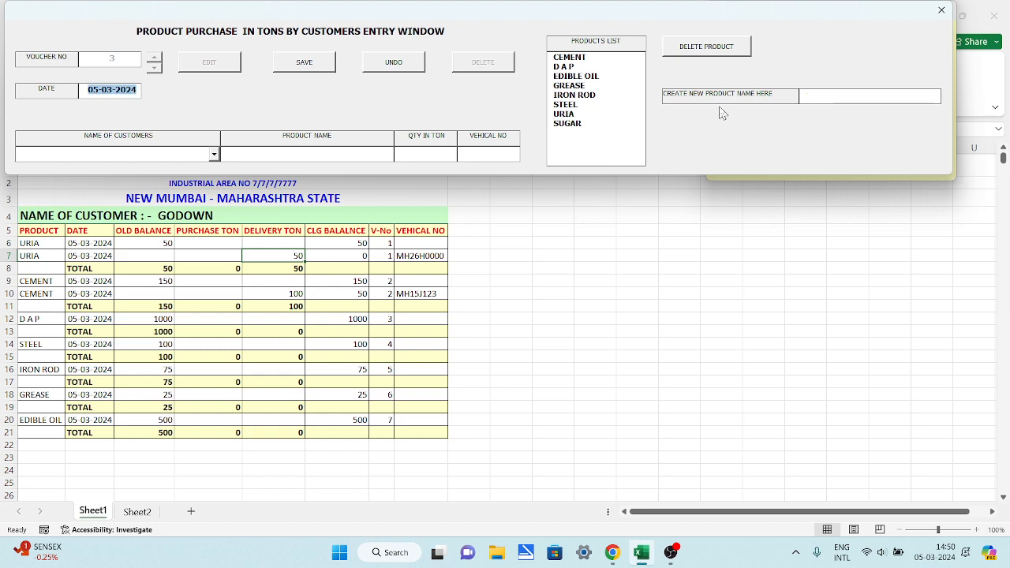
# Step: Check the product lists in the old balance, delivery and report windows for the new product SUGAR, closing every window
pyautogui.click(942, 9)
pyautogui.click(802, 70)
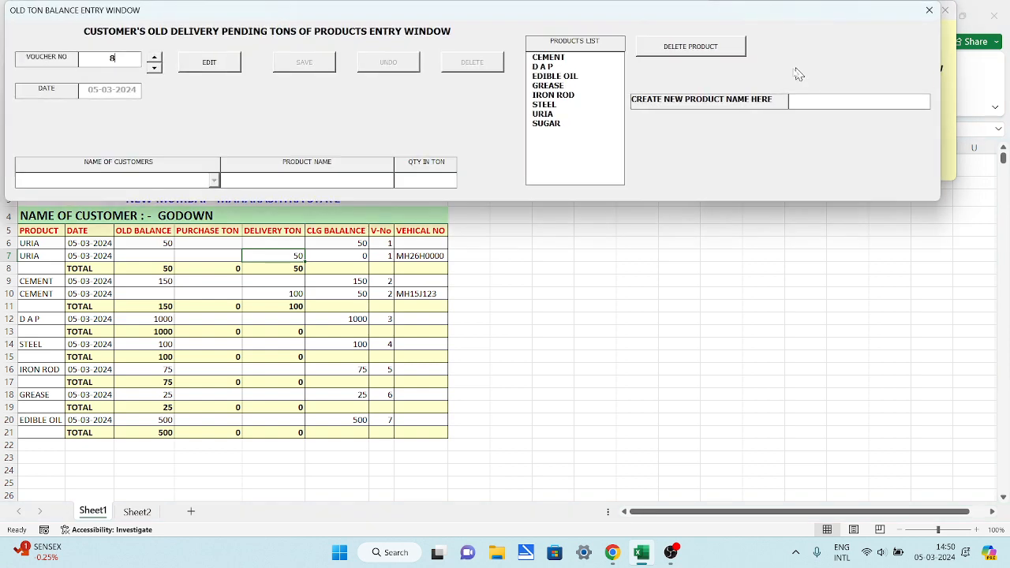
pyautogui.click(930, 9)
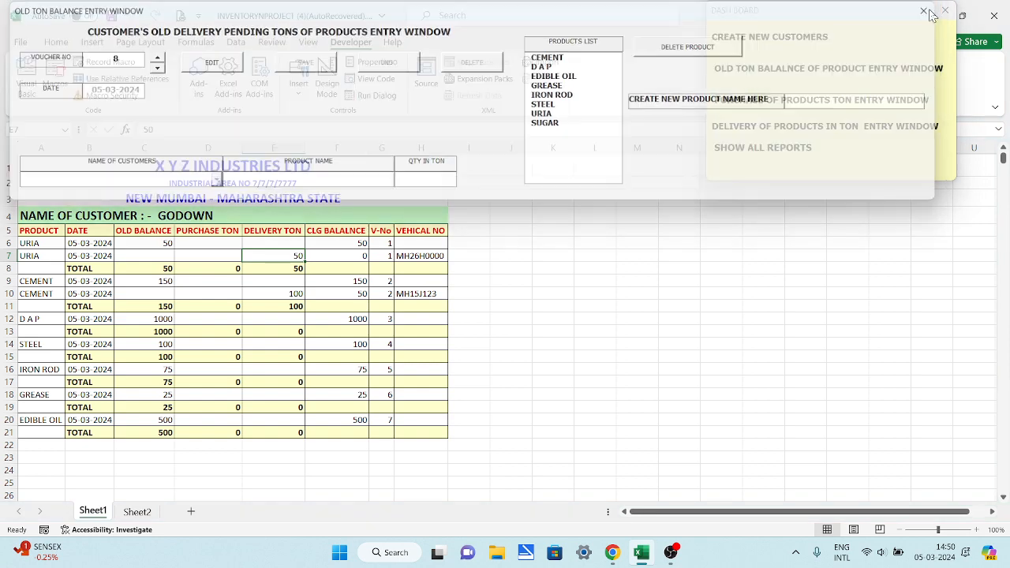
pyautogui.click(762, 128)
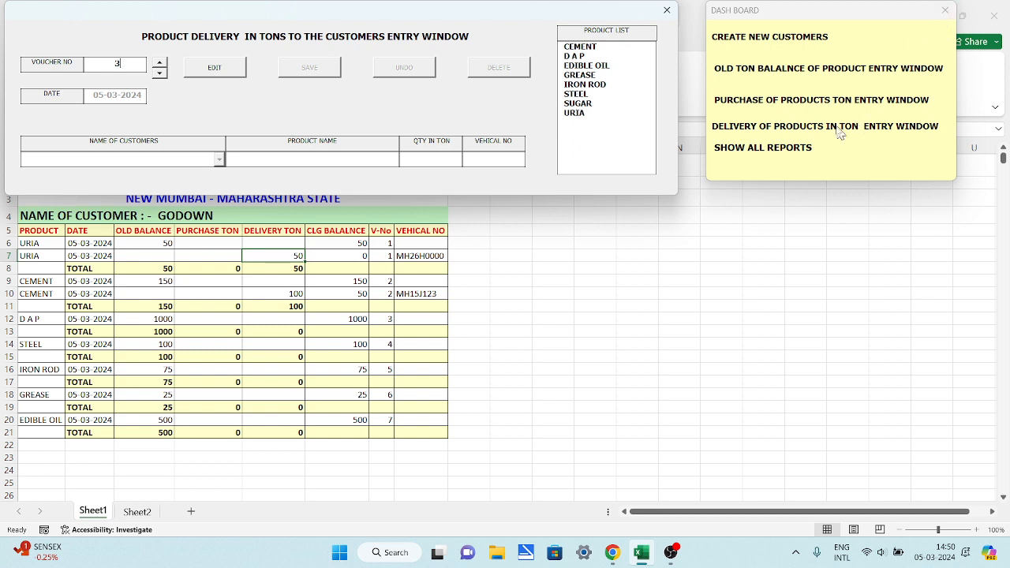
pyautogui.click(753, 150)
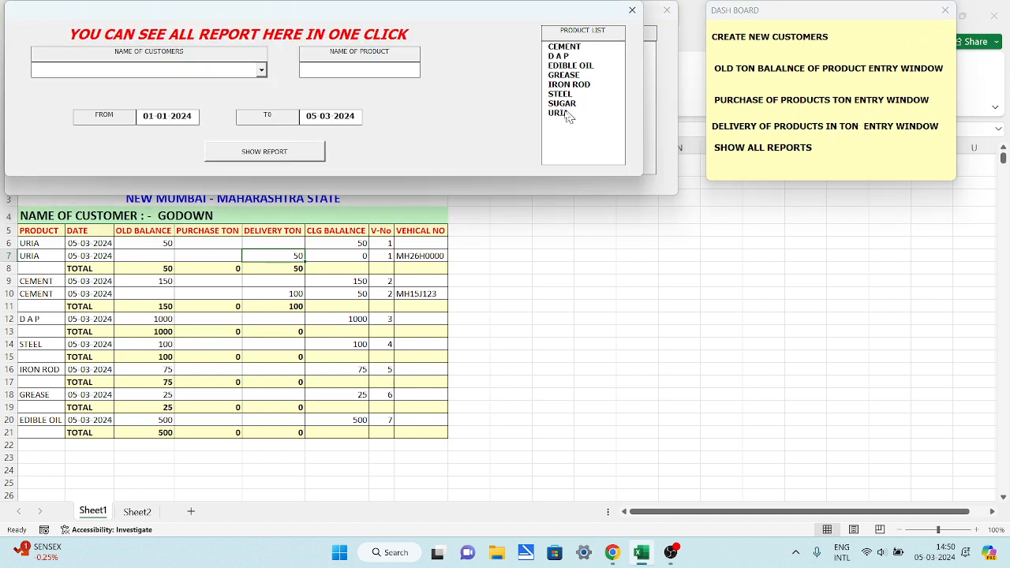
pyautogui.click(633, 13)
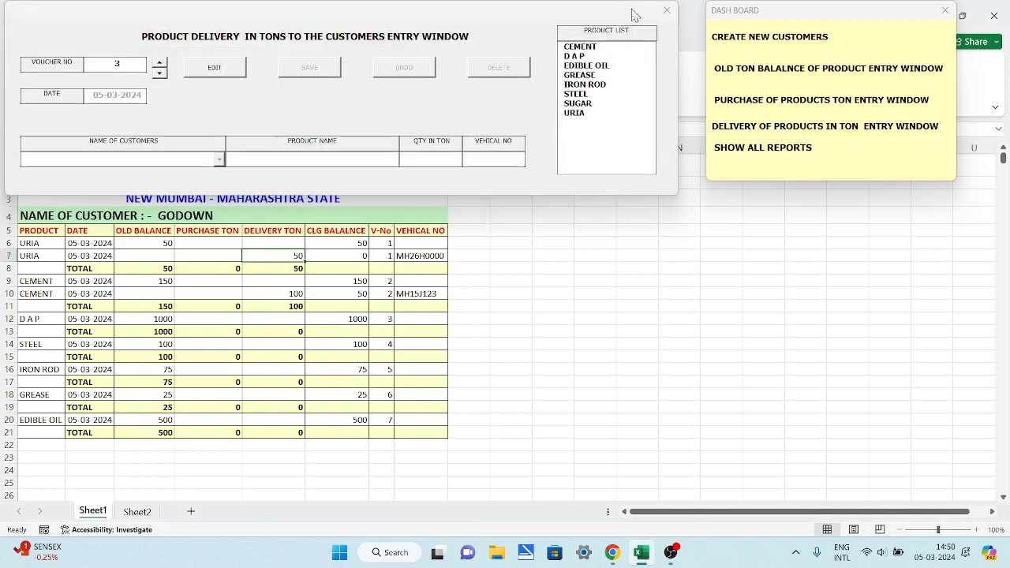
pyautogui.click(667, 14)
# Step: Generate the GODOWN report without a product filter to review its product entries, and close the report window
pyautogui.click(750, 150)
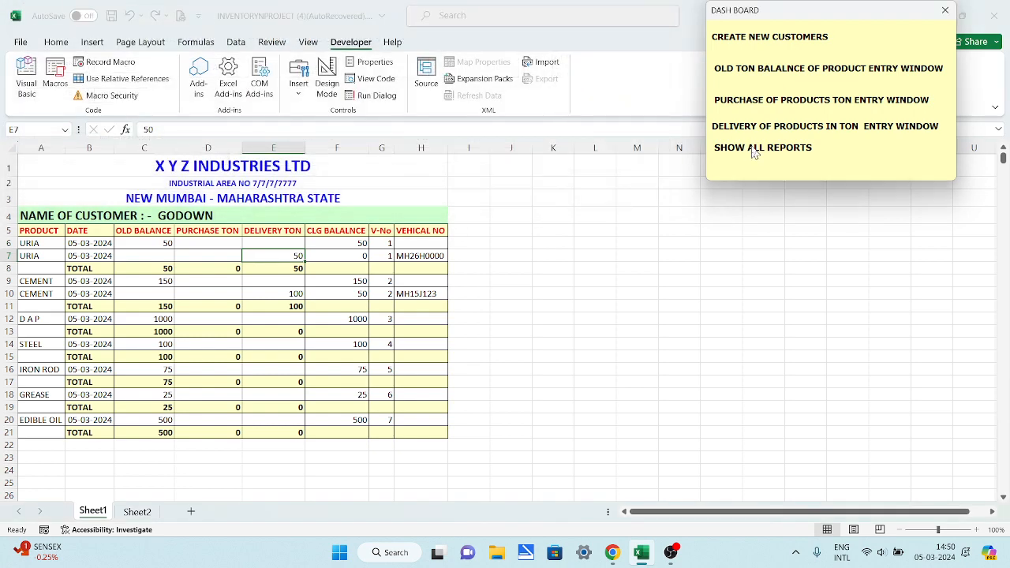
pyautogui.click(261, 69)
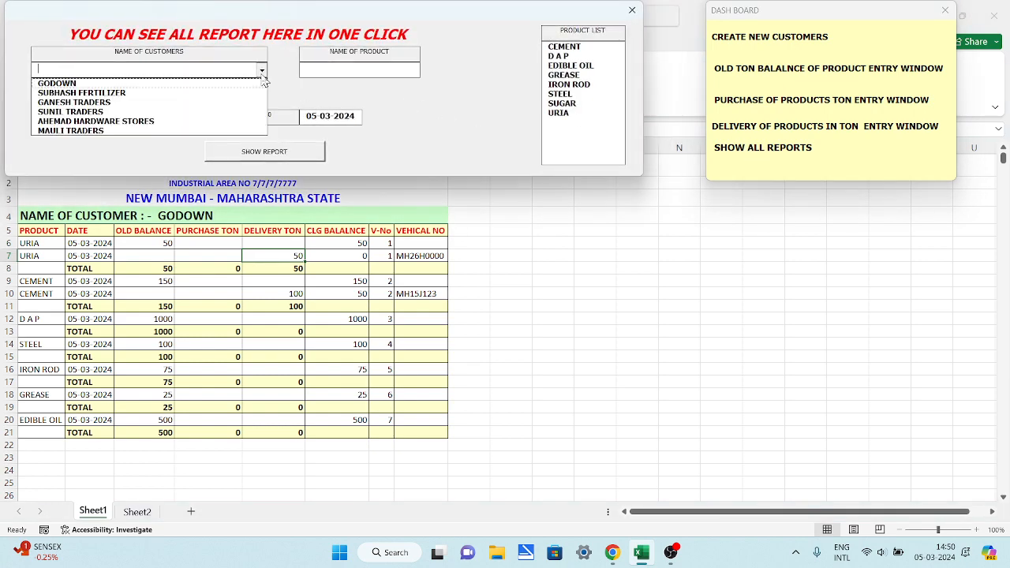
pyautogui.click(201, 82)
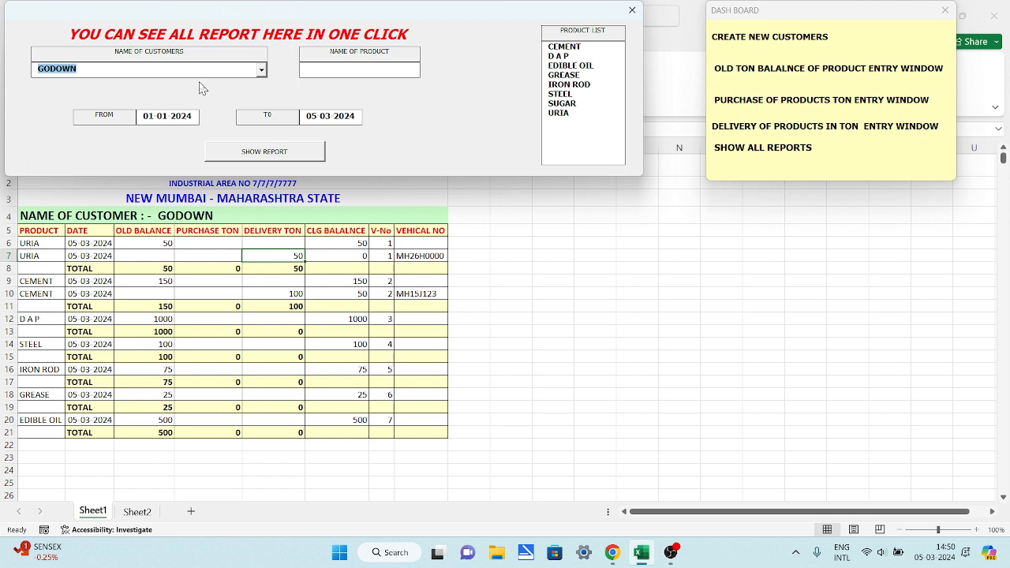
pyautogui.click(213, 75)
pyautogui.click(281, 152)
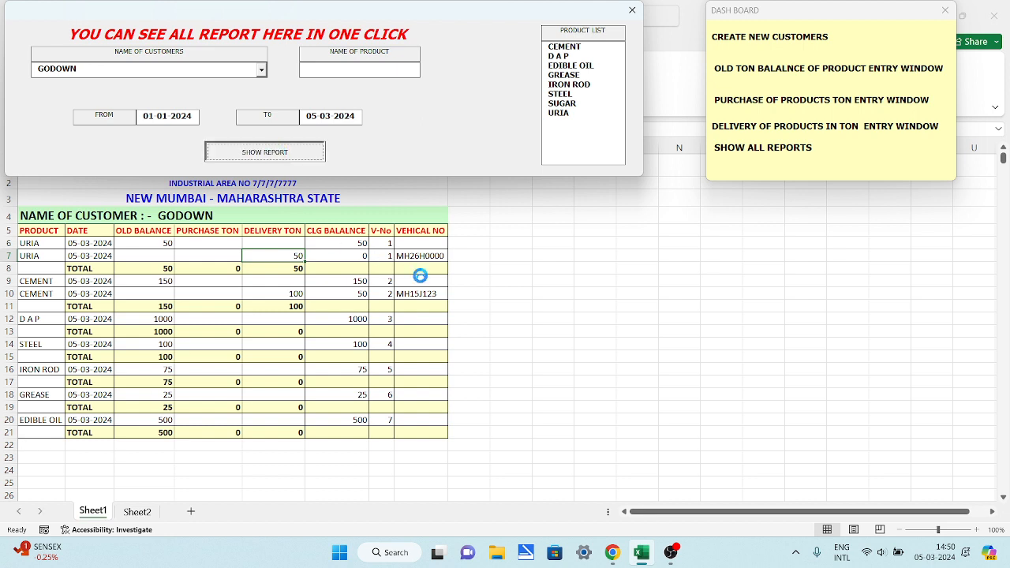
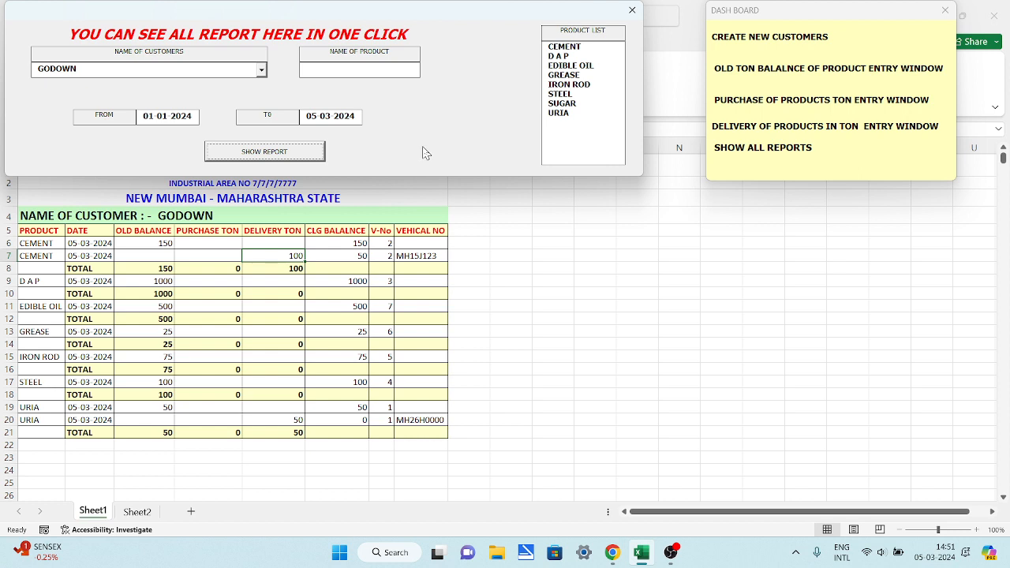
pyautogui.click(632, 11)
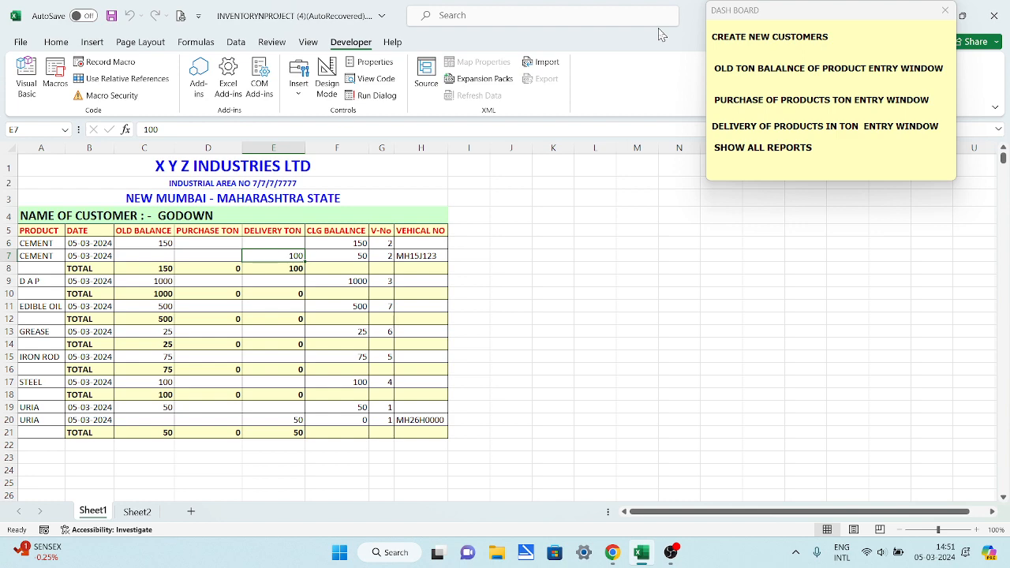
# Step: Save purchase voucher 3 for GODOWN with product SUGAR, quantity 1000 tons and vehicle number NA, and close the purchase entry window
pyautogui.click(817, 101)
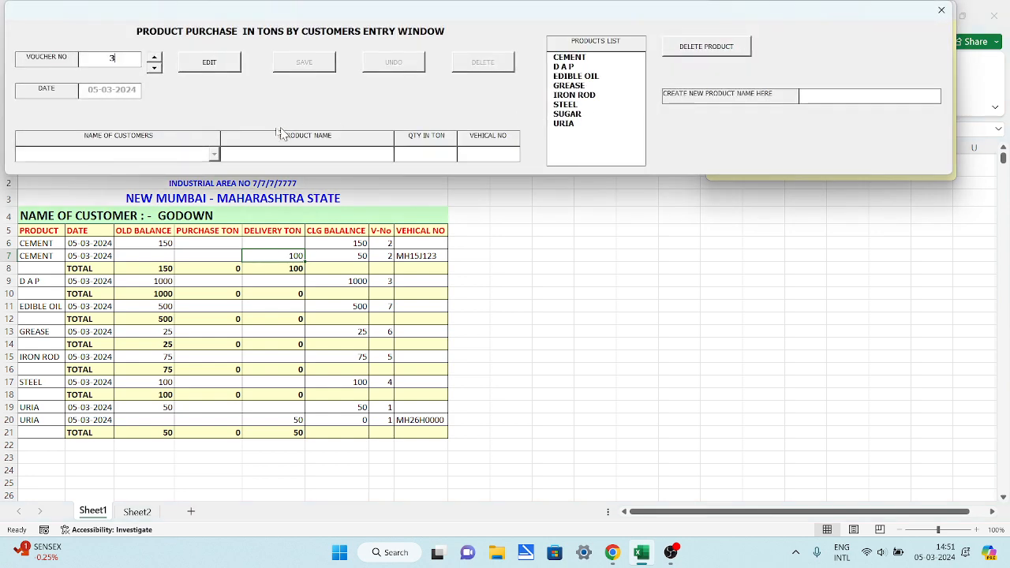
pyautogui.click(210, 66)
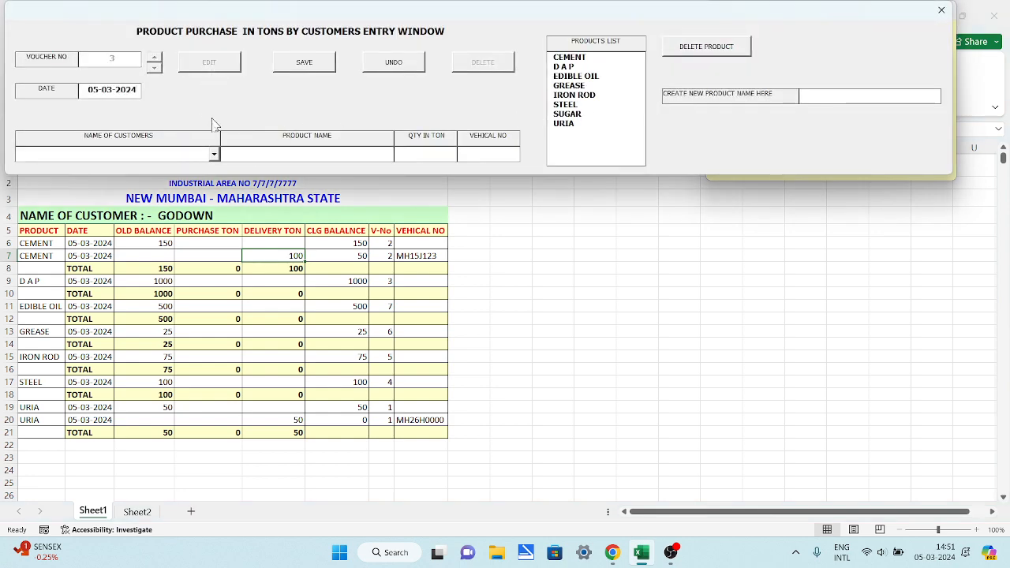
pyautogui.click(214, 155)
pyautogui.click(200, 166)
pyautogui.click(566, 115)
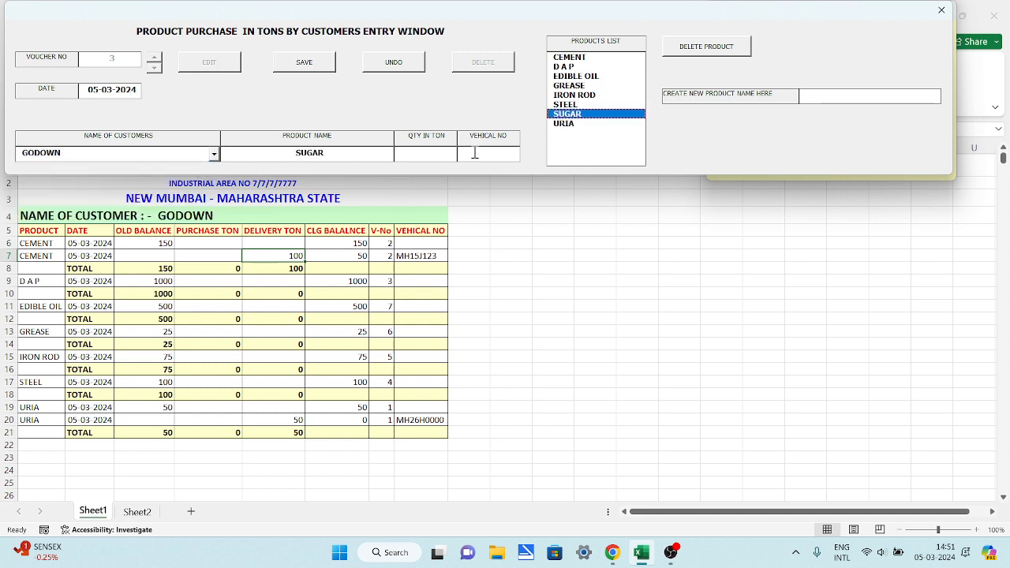
pyautogui.click(415, 160)
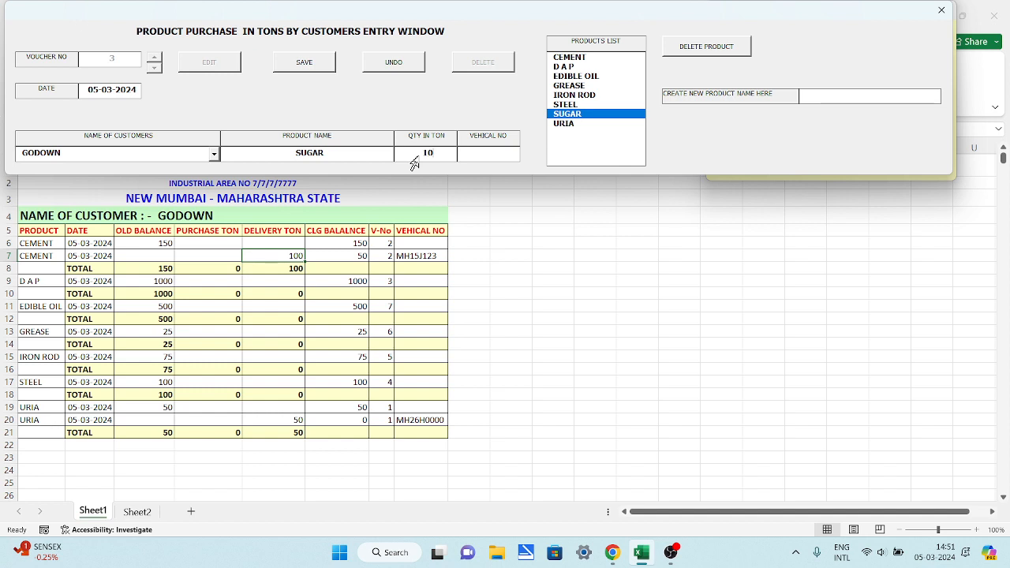
pyautogui.write('00')
pyautogui.click(316, 62)
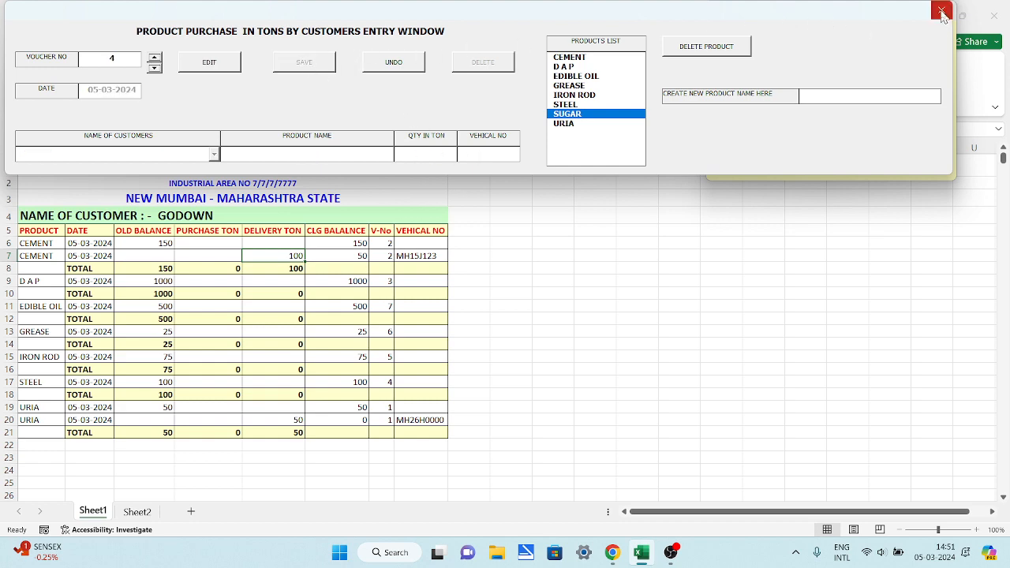
pyautogui.click(942, 11)
# Step: Generate the GODOWN report again to check the SUGAR purchase and closing balance rows, and close the report window
pyautogui.click(768, 148)
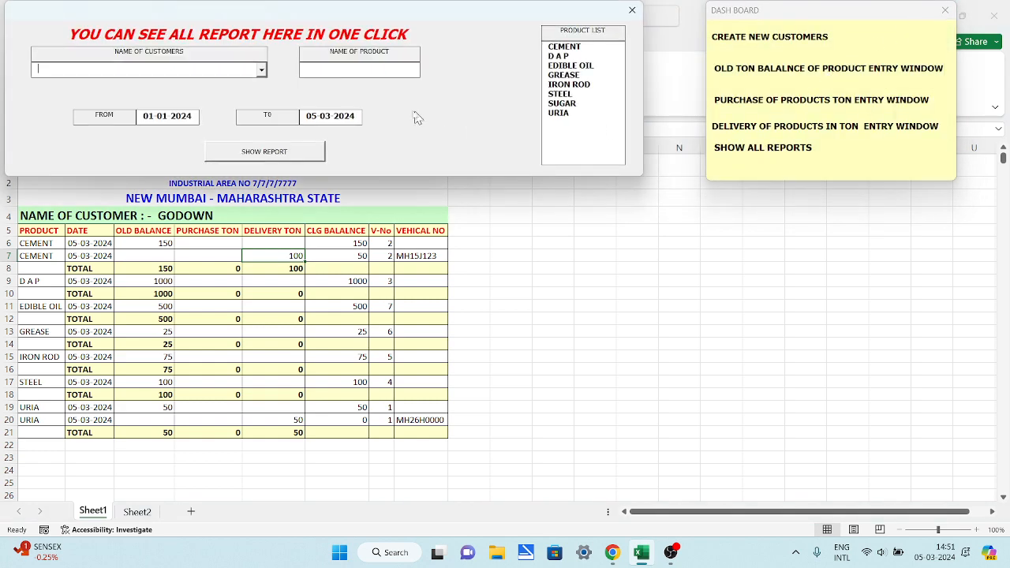
pyautogui.click(261, 70)
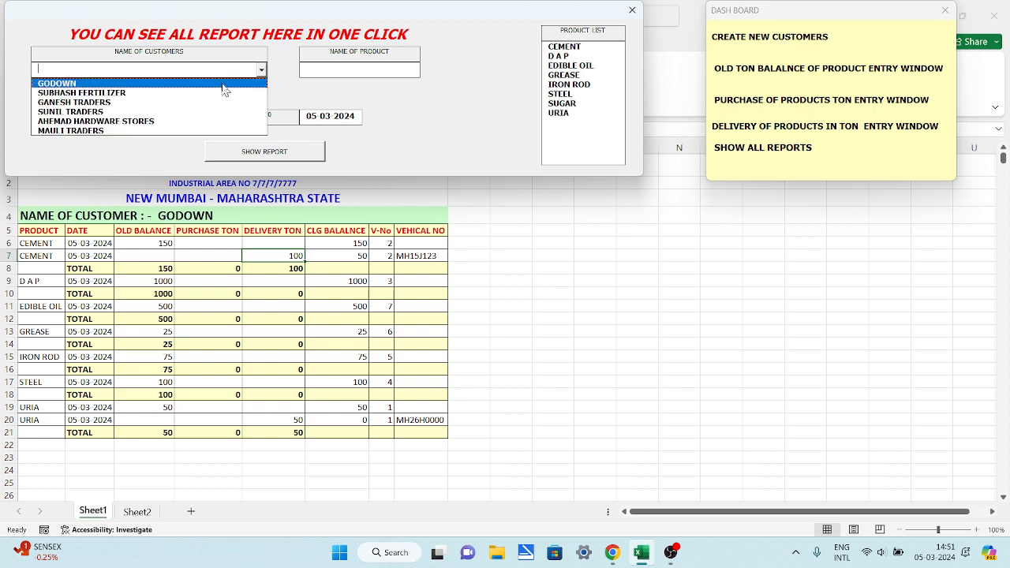
pyautogui.click(224, 84)
pyautogui.click(263, 151)
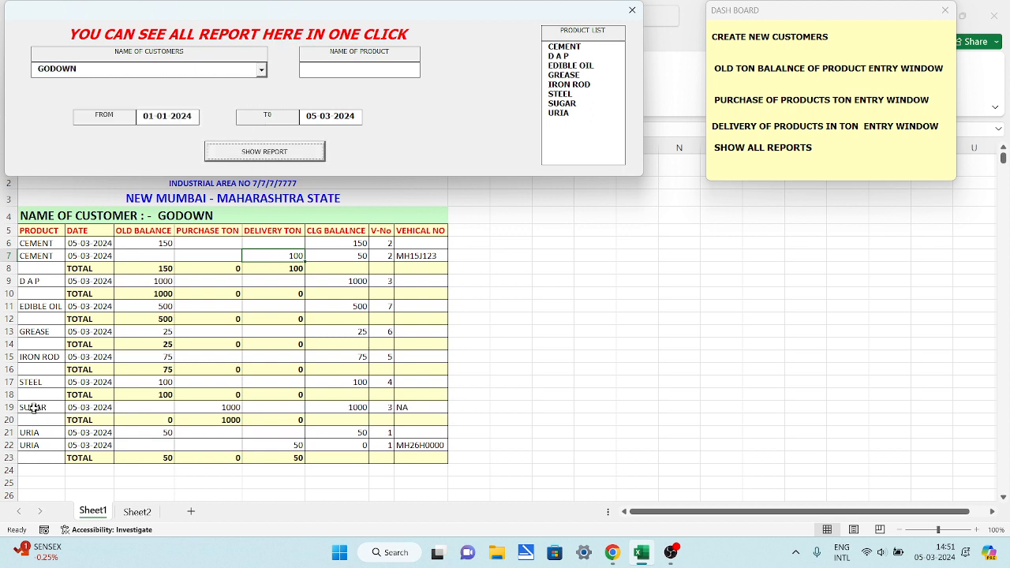
pyautogui.moveTo(37, 410); pyautogui.dragTo(401, 416)
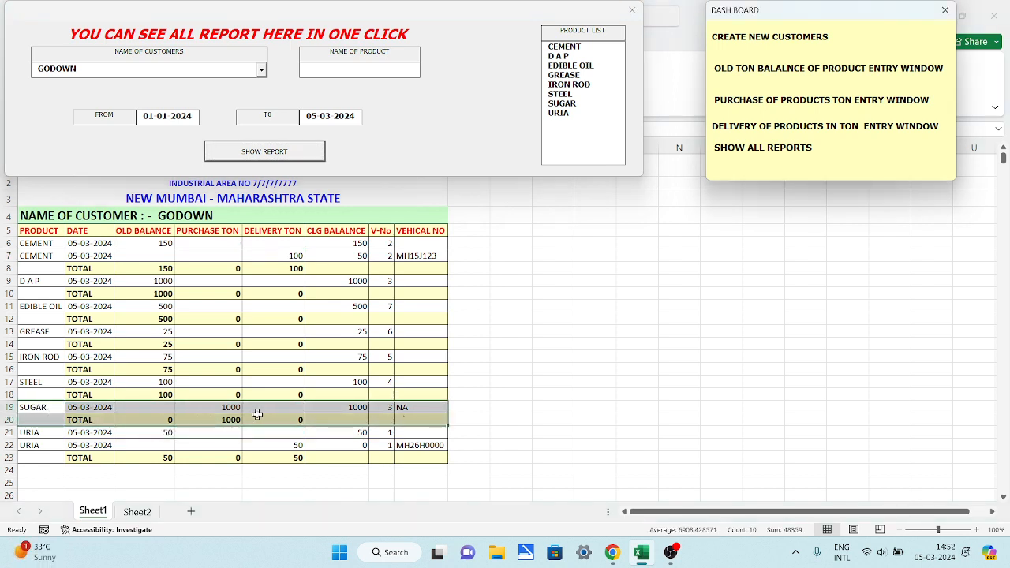
pyautogui.click(511, 344)
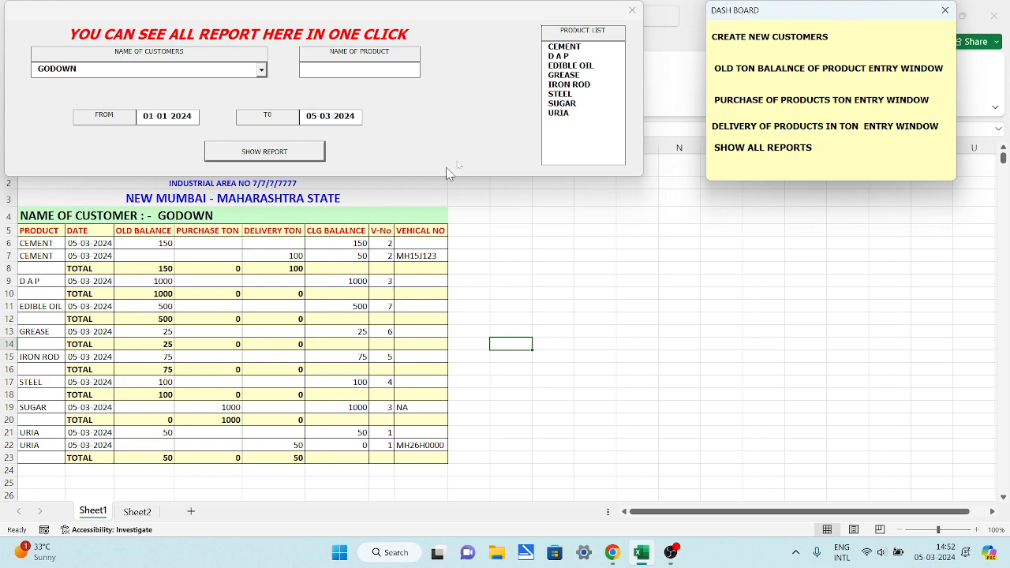
pyautogui.click(631, 10)
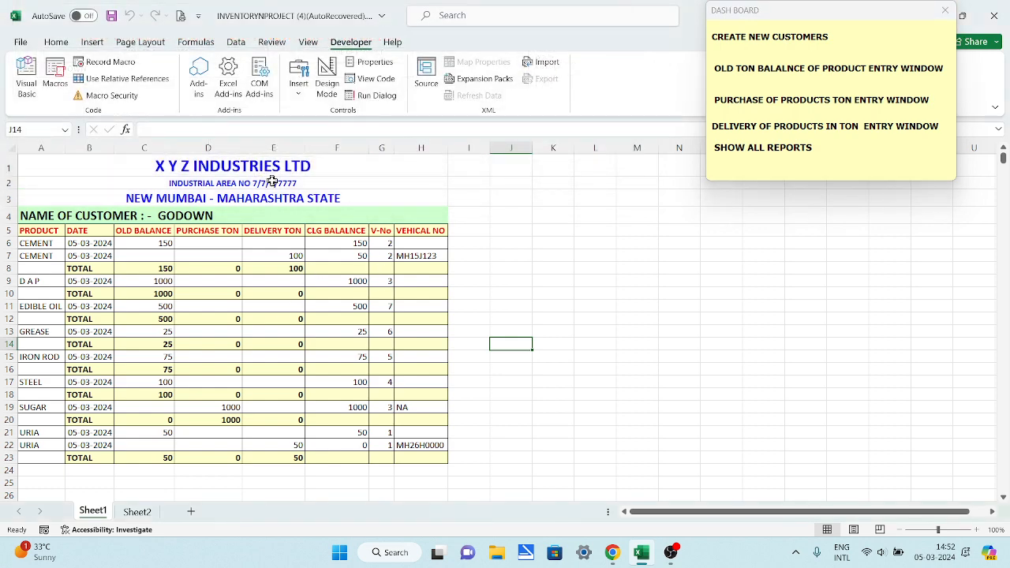
pyautogui.click(752, 155)
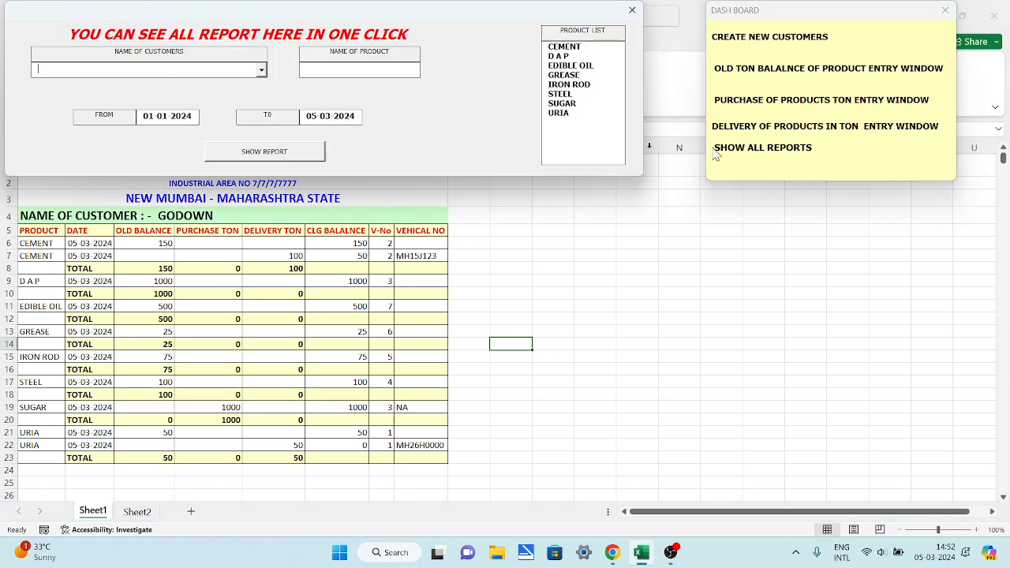
pyautogui.click(261, 71)
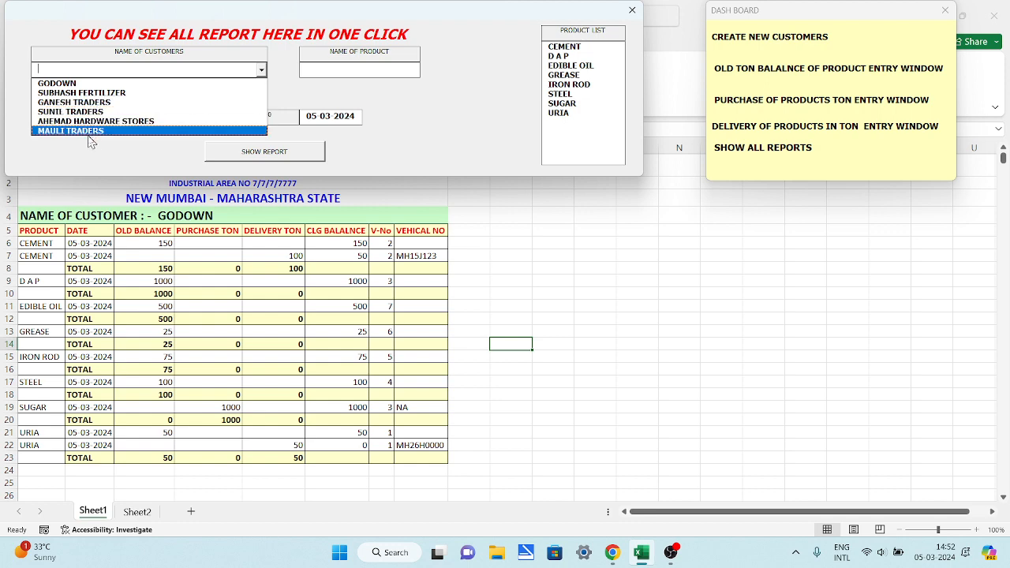
pyautogui.click(632, 12)
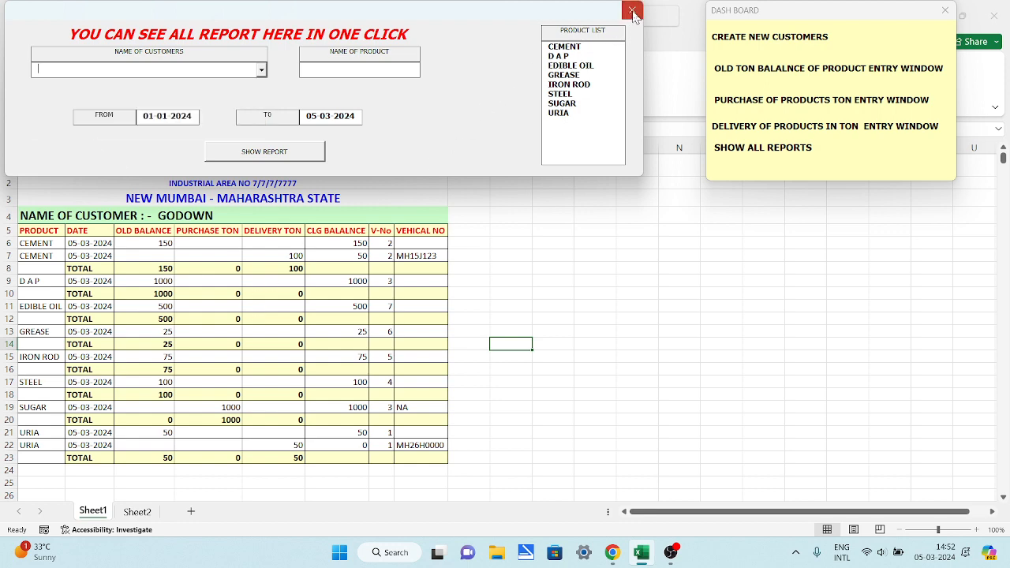
pyautogui.click(633, 12)
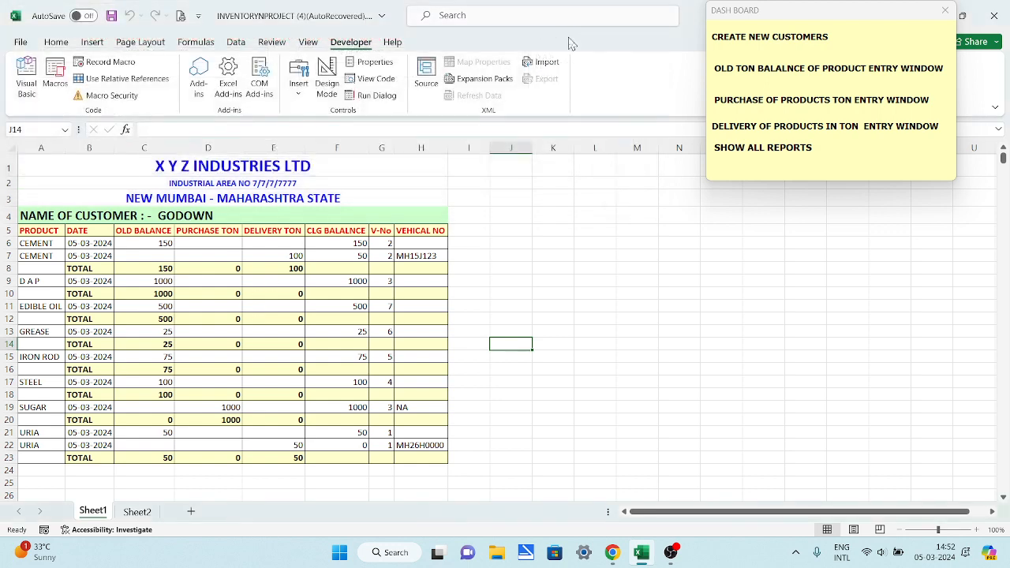
pyautogui.click(750, 101)
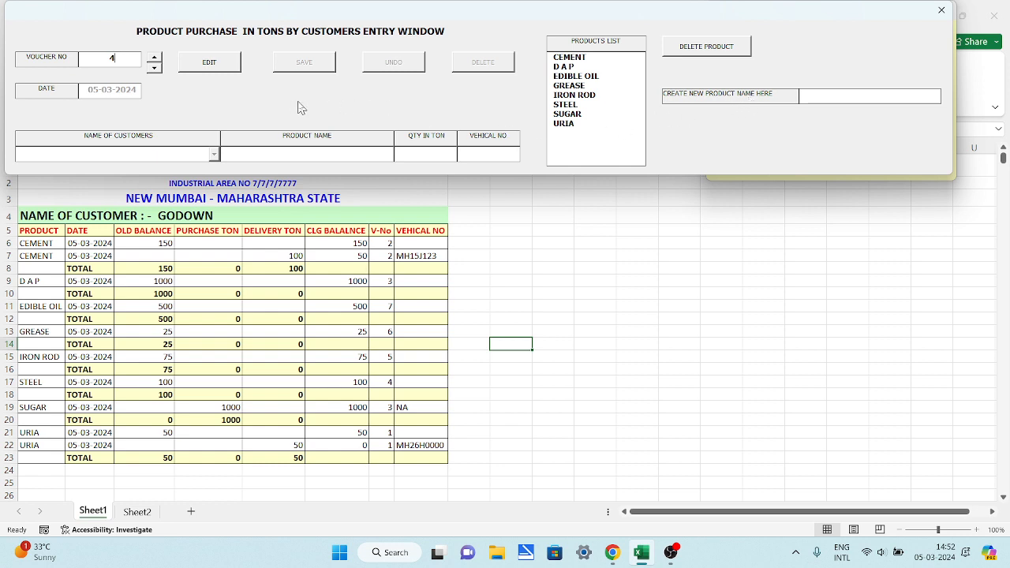
pyautogui.click(206, 64)
pyautogui.click(214, 155)
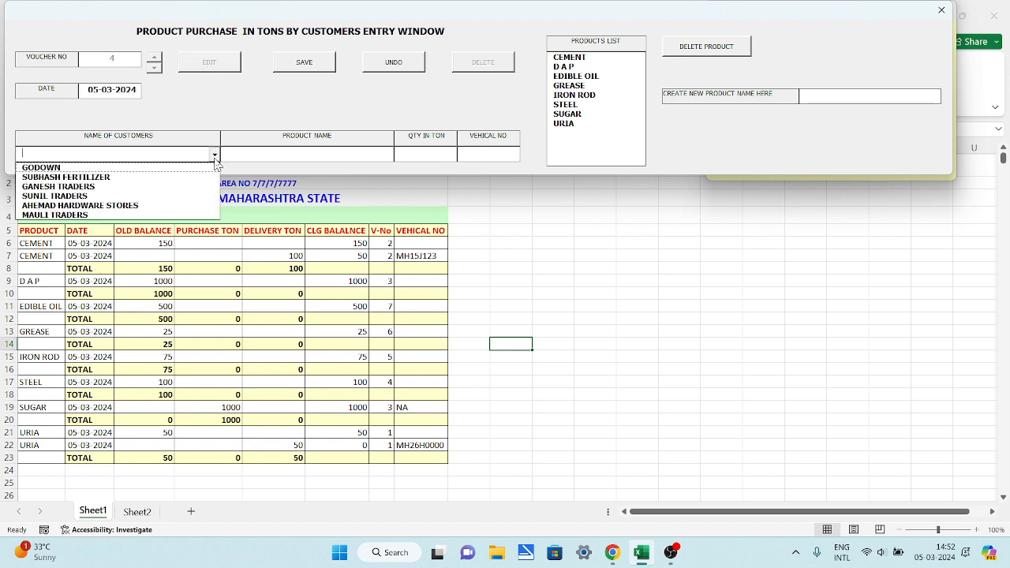
pyautogui.click(178, 214)
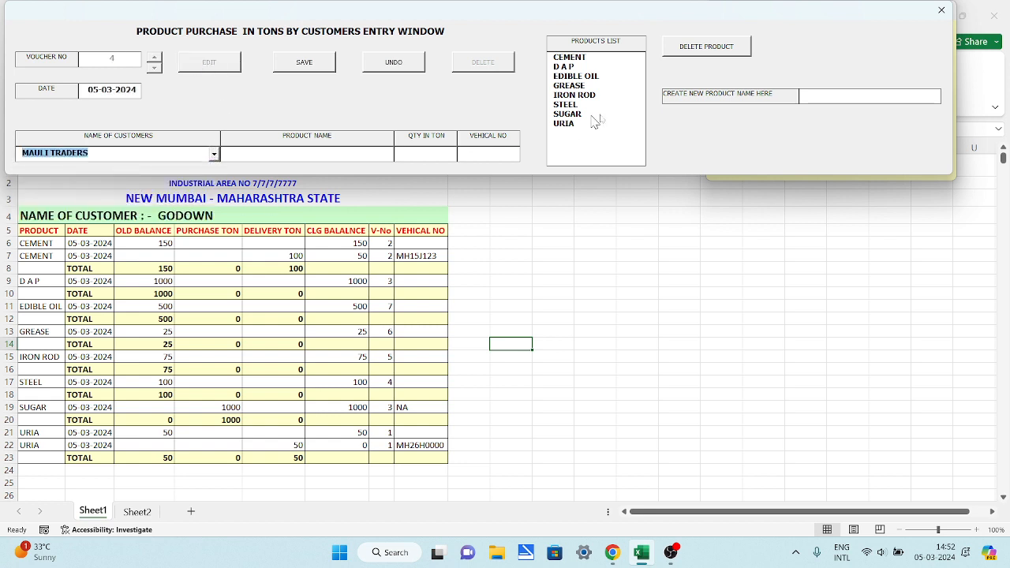
pyautogui.click(597, 114)
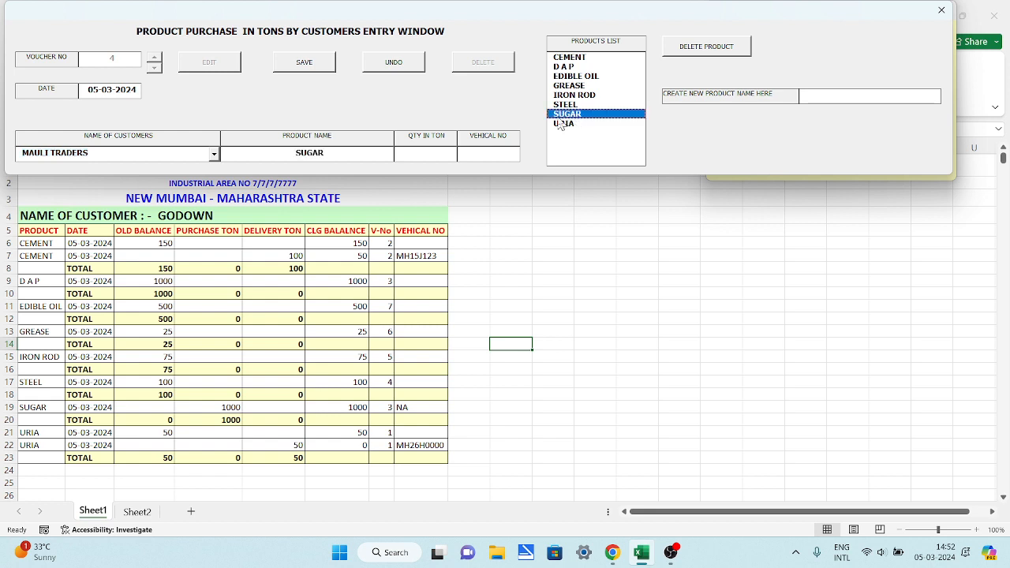
pyautogui.click(423, 161)
pyautogui.write('500')
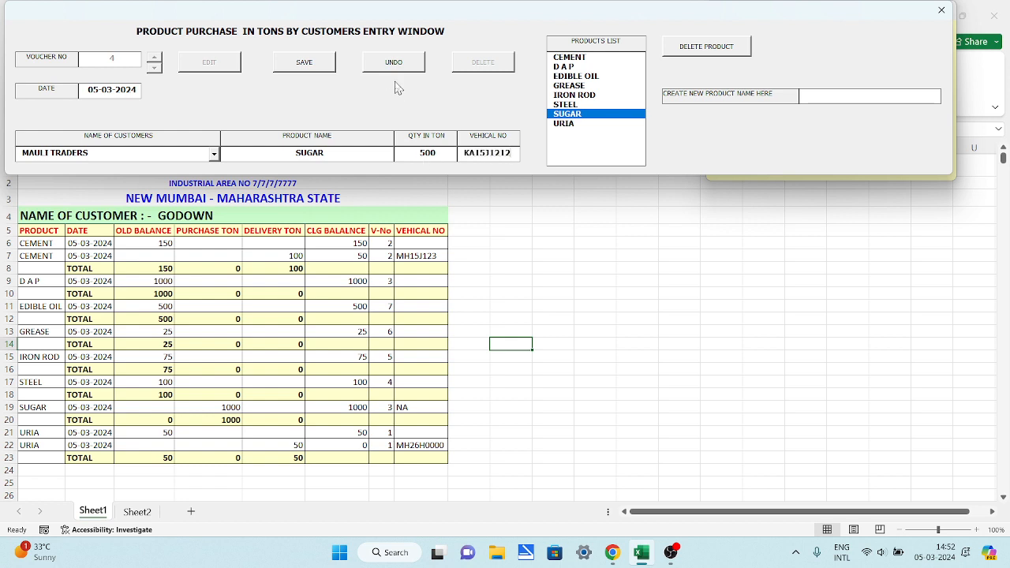
pyautogui.click(316, 63)
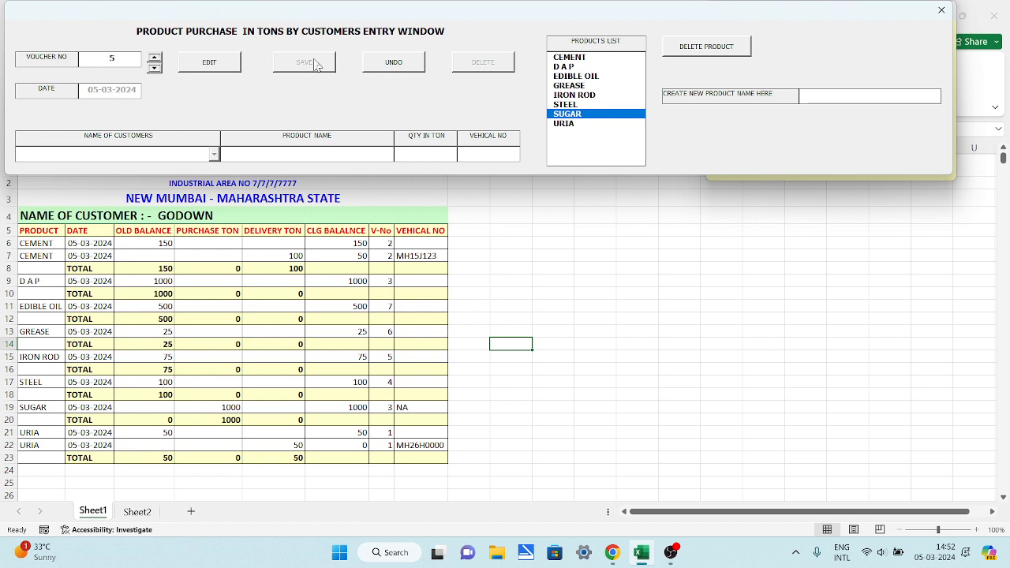
pyautogui.click(941, 10)
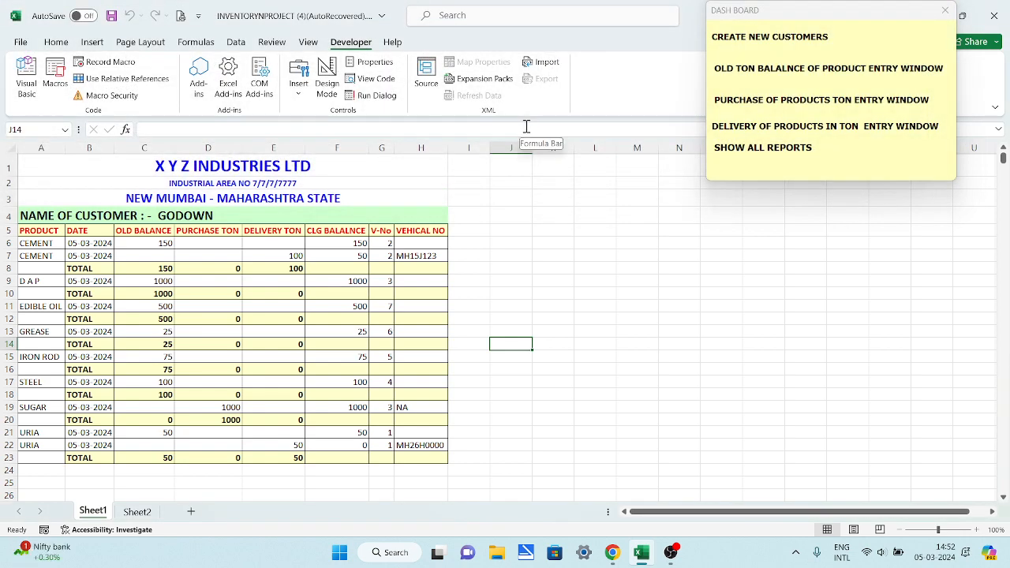
pyautogui.click(766, 131)
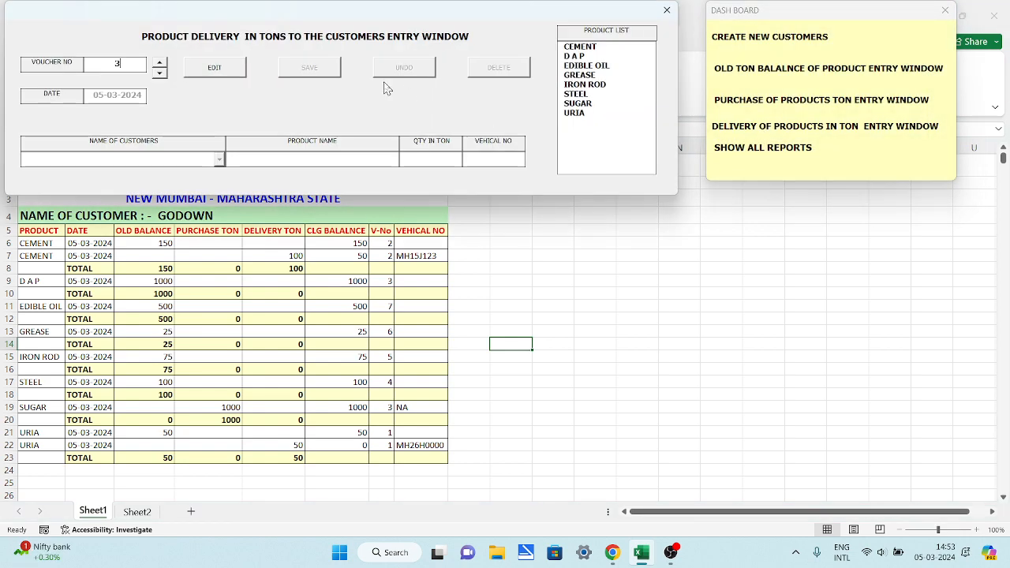
pyautogui.click(220, 161)
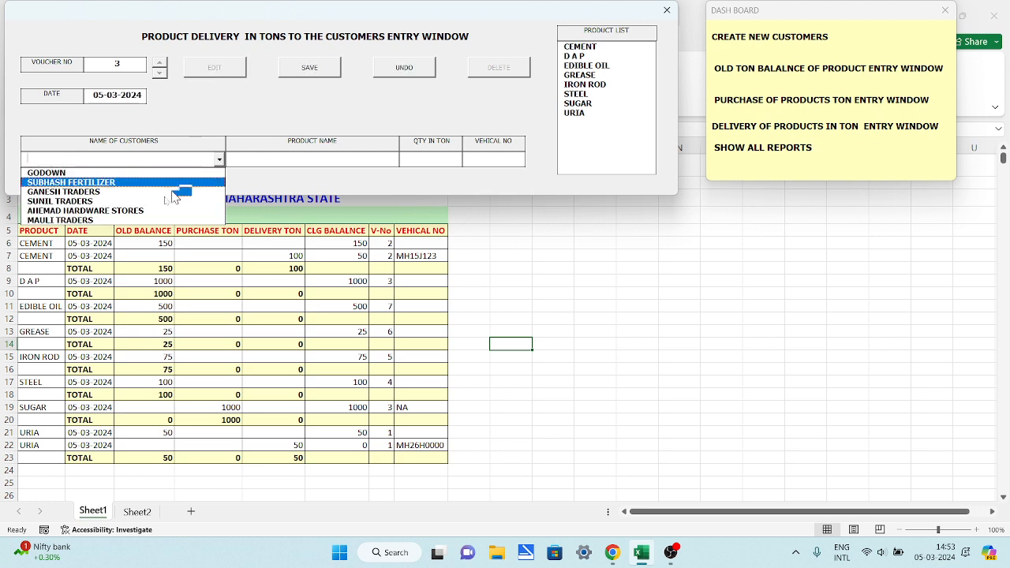
pyautogui.click(158, 218)
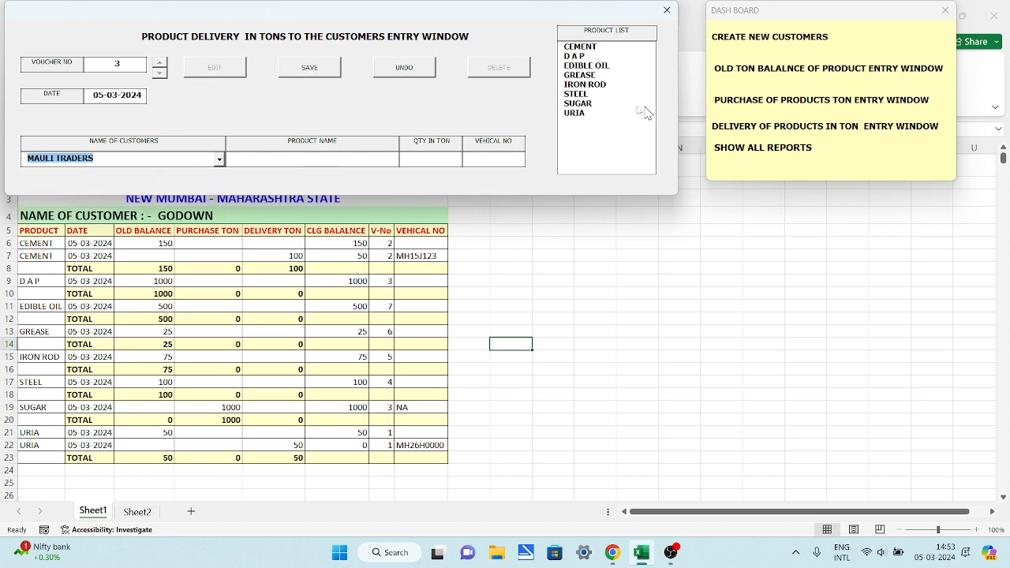
pyautogui.click(593, 104)
pyautogui.click(419, 163)
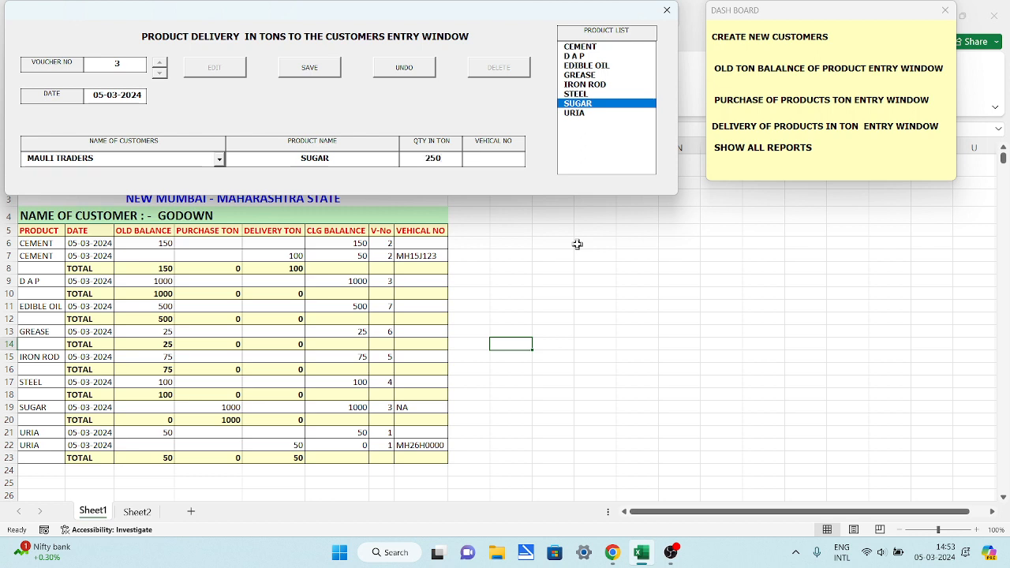
pyautogui.write('5J1212')
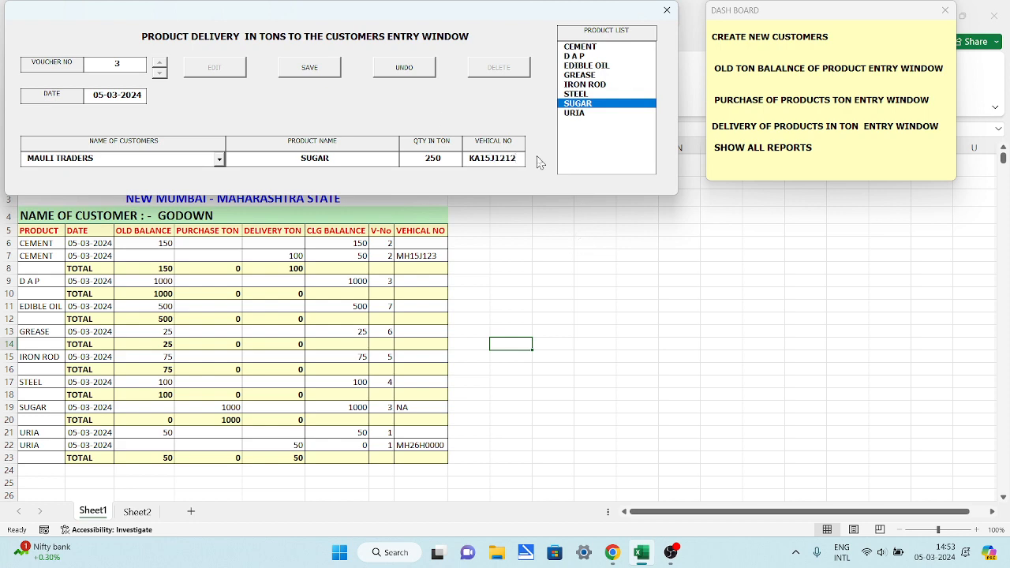
pyautogui.click(336, 73)
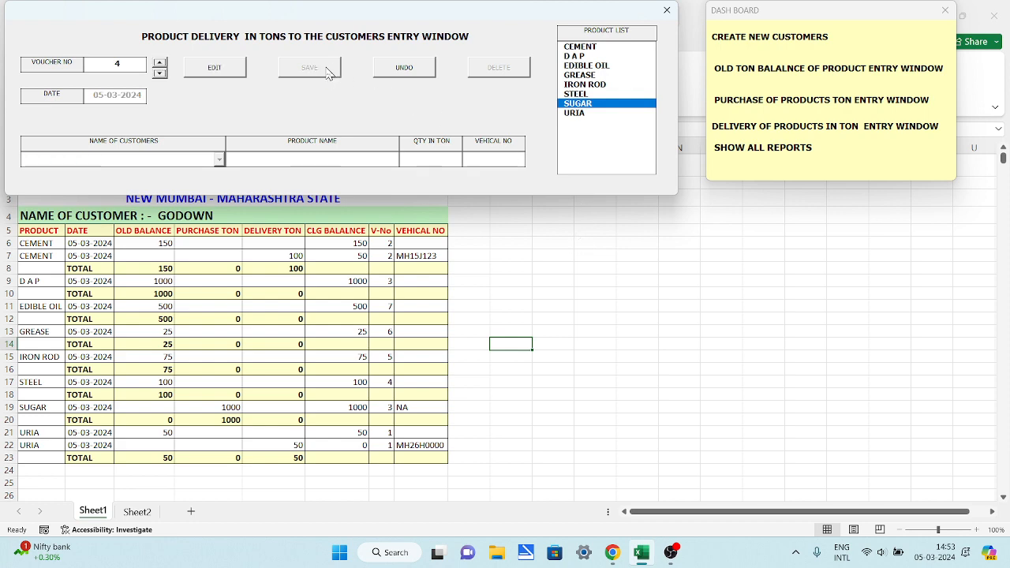
pyautogui.click(667, 10)
# Step: Generate the MAULI TRADERS report to check its SUGAR purchase, delivery and purchase voucher number, and close the report window
pyautogui.click(744, 101)
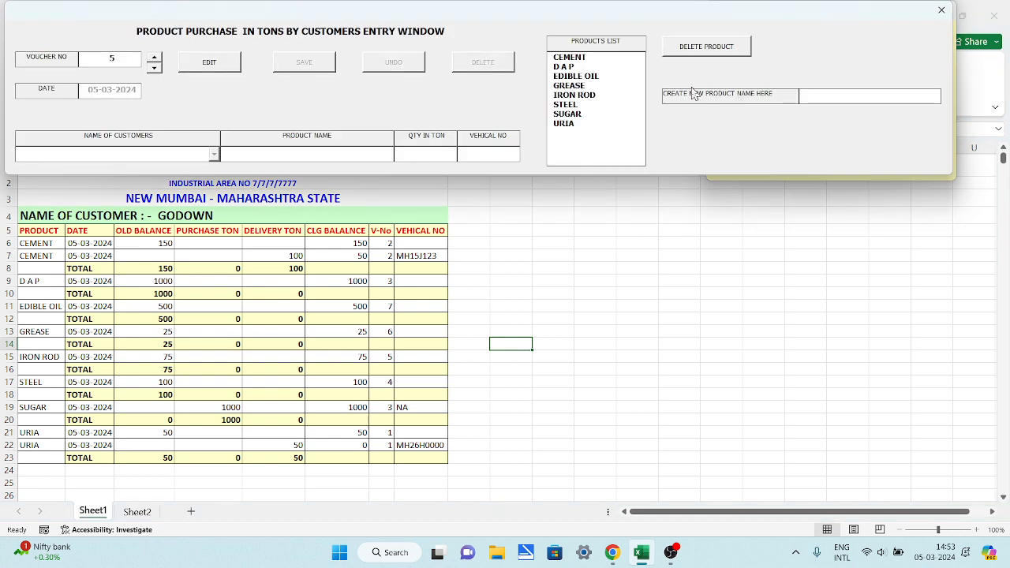
pyautogui.click(941, 10)
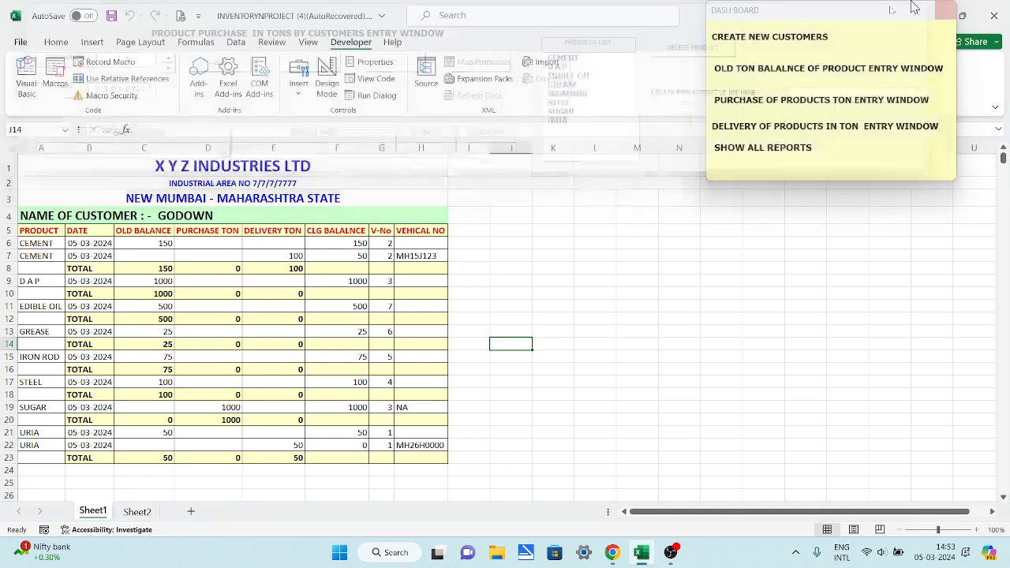
pyautogui.click(760, 150)
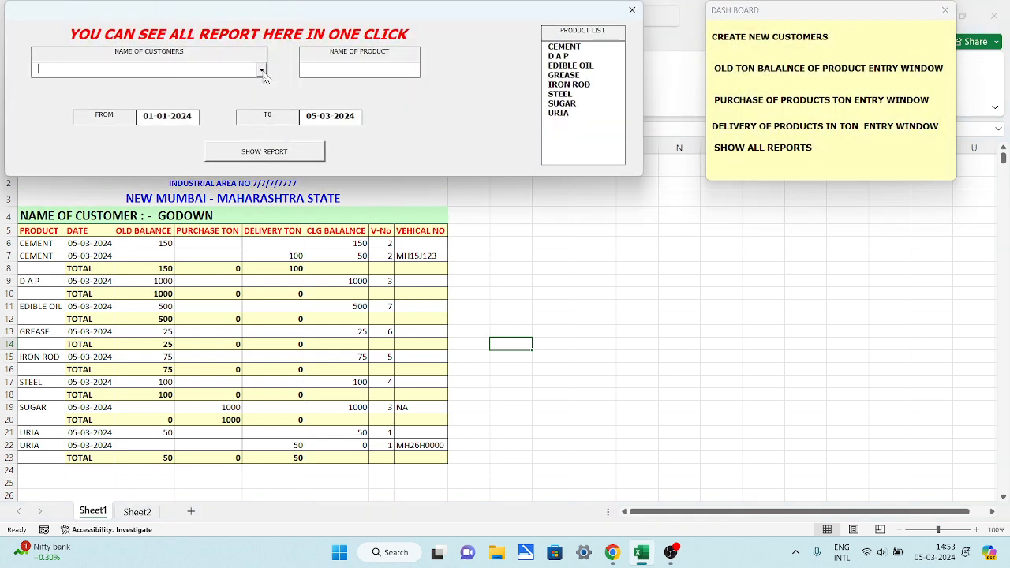
pyautogui.click(261, 71)
pyautogui.click(148, 131)
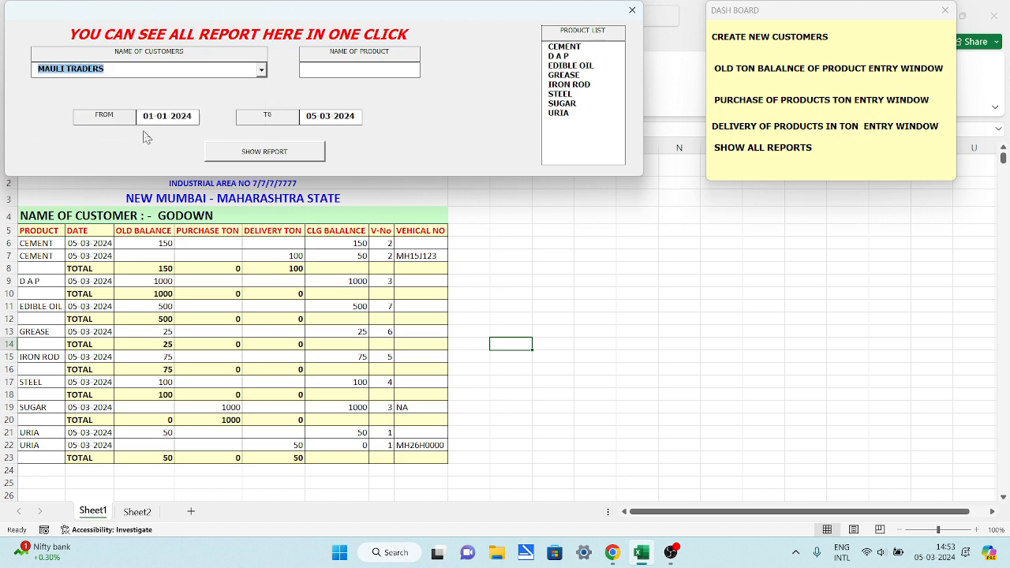
pyautogui.click(263, 153)
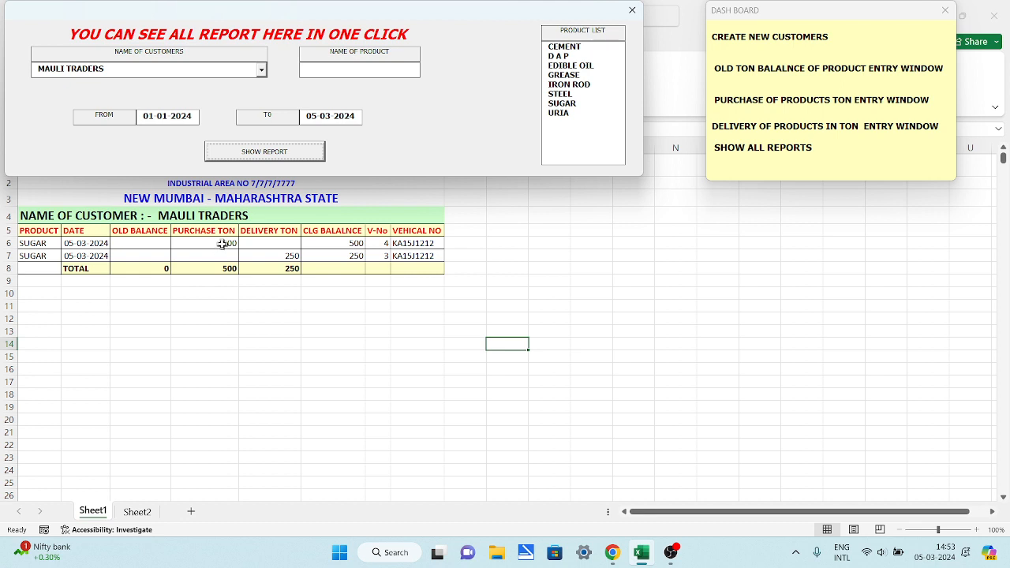
pyautogui.click(380, 248)
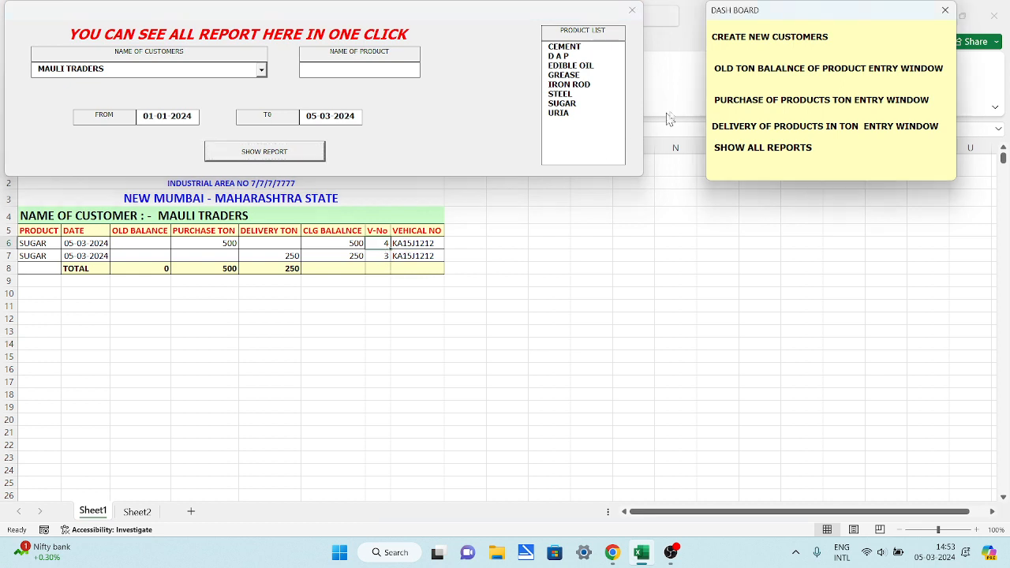
pyautogui.click(632, 10)
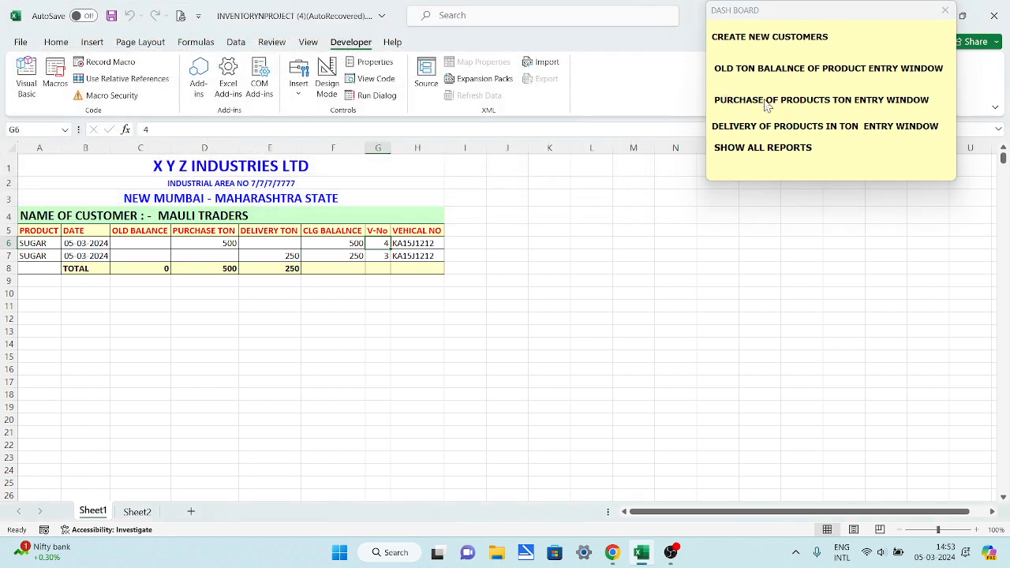
# Step: Change the vehicle number of MAULI TRADERS' purchase voucher 4 to NA, save it, and close the purchase window
pyautogui.click(762, 101)
pyautogui.click(154, 68)
pyautogui.click(209, 62)
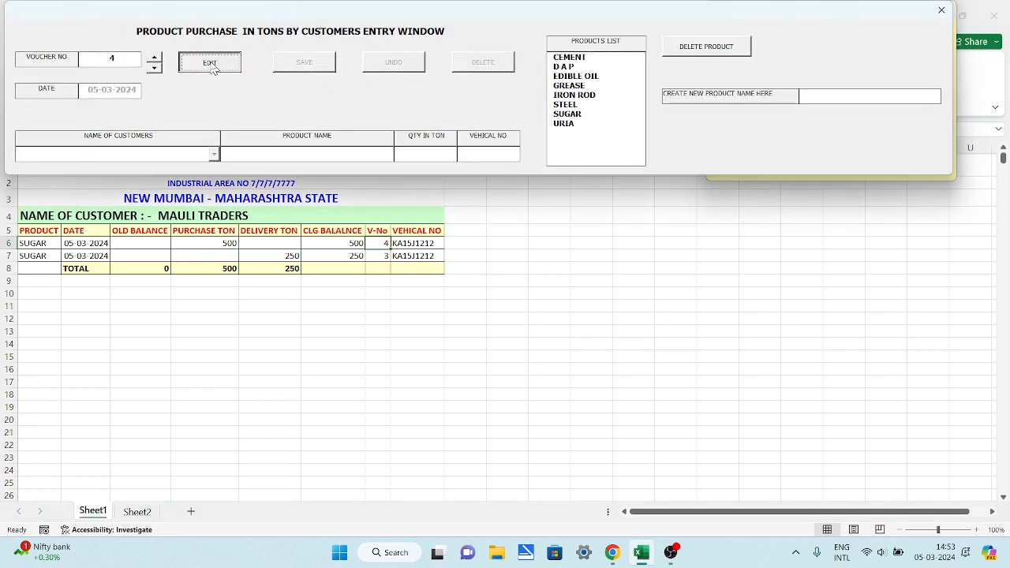
pyautogui.doubleClick(498, 155)
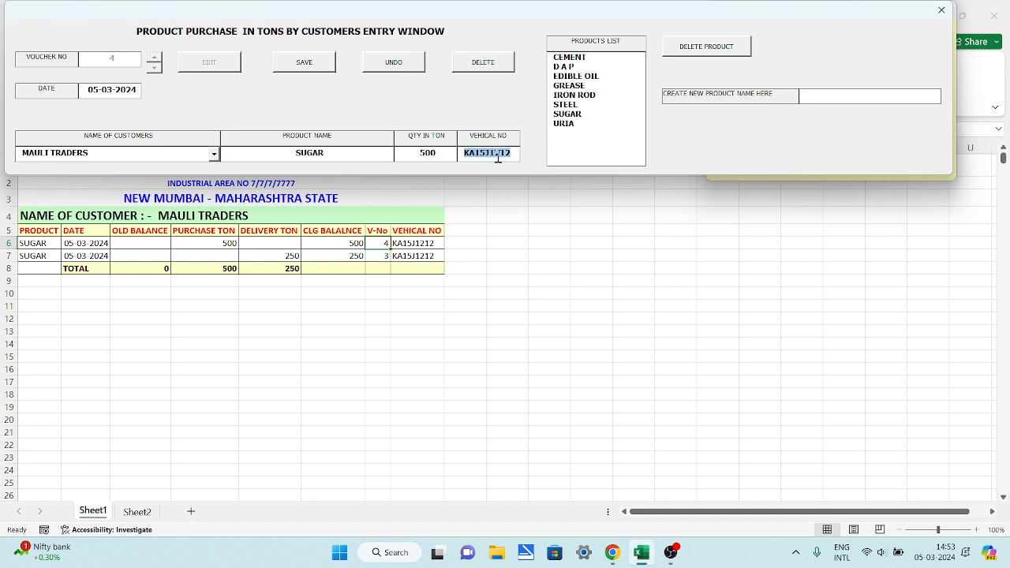
pyautogui.write('NA')
pyautogui.click(303, 63)
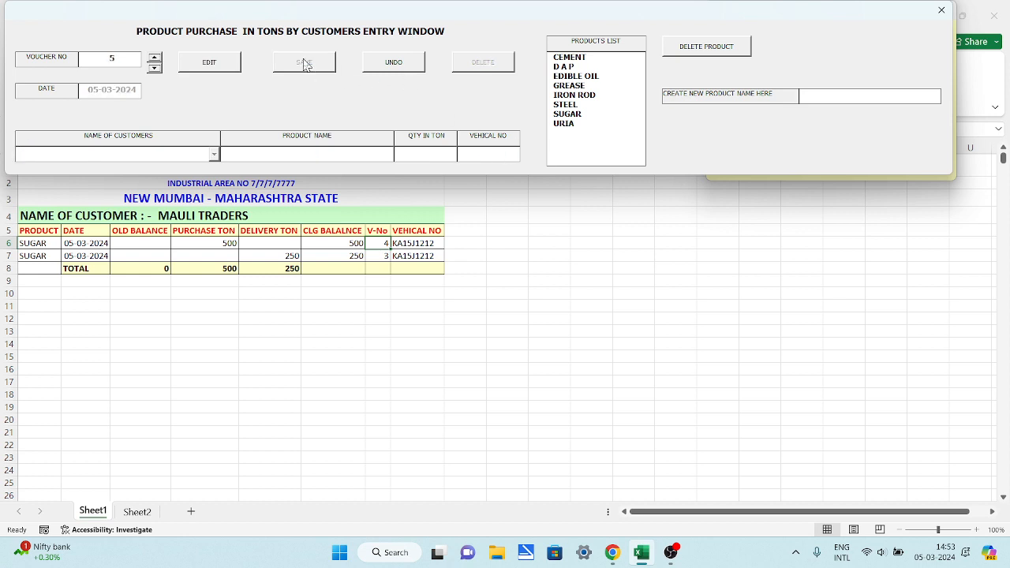
pyautogui.click(941, 10)
# Step: Generate the MAULI TRADERS report again to check the vehicle number on the SUGAR purchase row
pyautogui.click(781, 150)
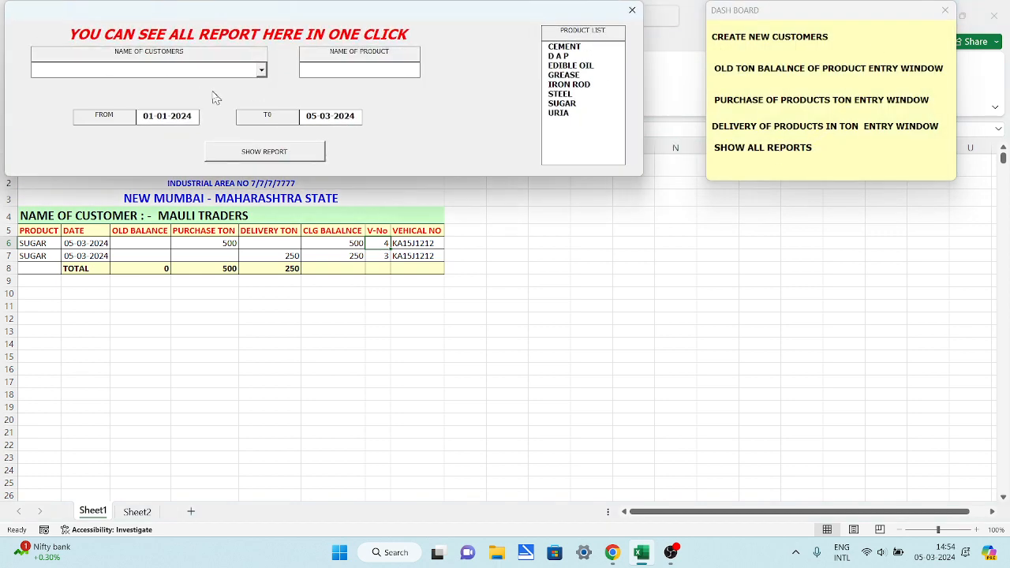
pyautogui.click(262, 72)
pyautogui.click(118, 128)
pyautogui.click(266, 155)
pyautogui.click(259, 303)
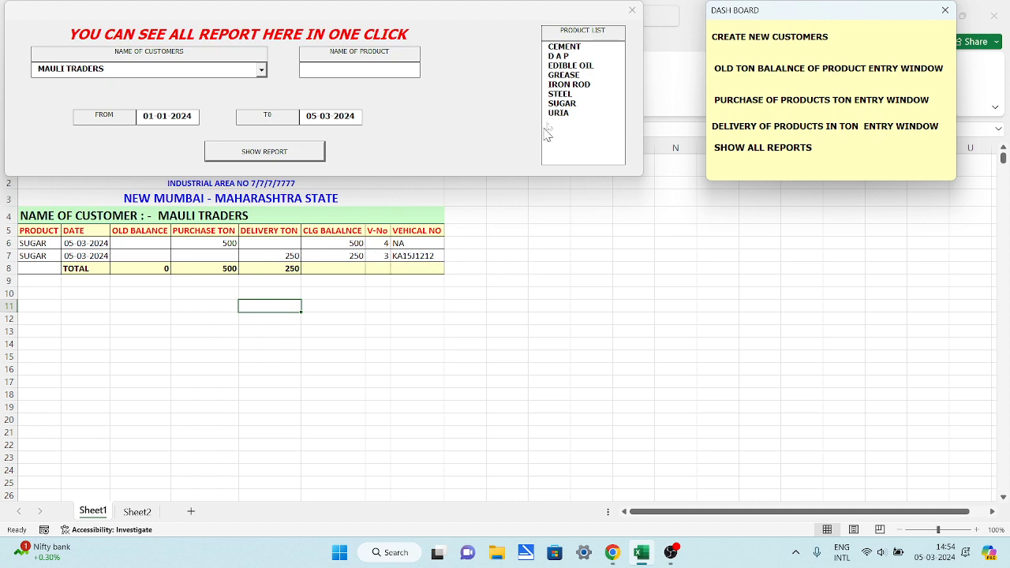
# Step: Generate the GODOWN report to check the SUGAR delivery row and its closing balance
pyautogui.click(261, 69)
pyautogui.click(132, 83)
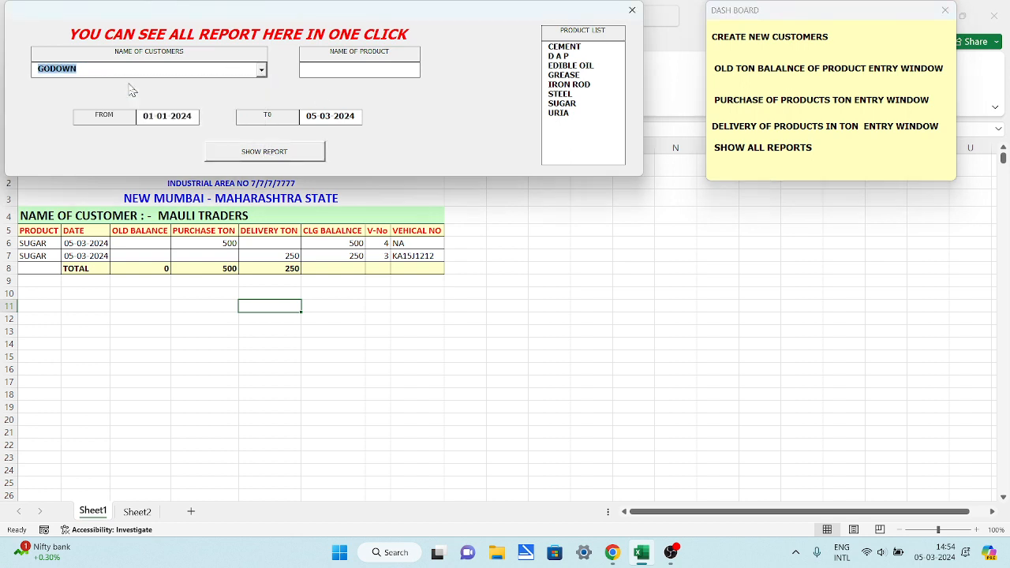
pyautogui.click(243, 152)
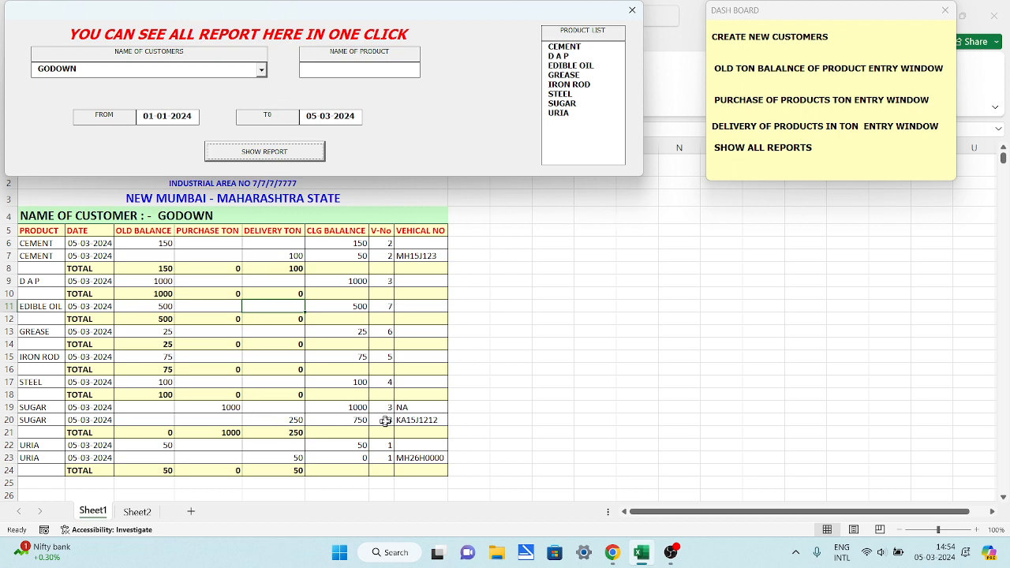
# Step: Generate the MAULI TRADERS report once more to compare its SUGAR closing balance, and close the report window
pyautogui.click(261, 70)
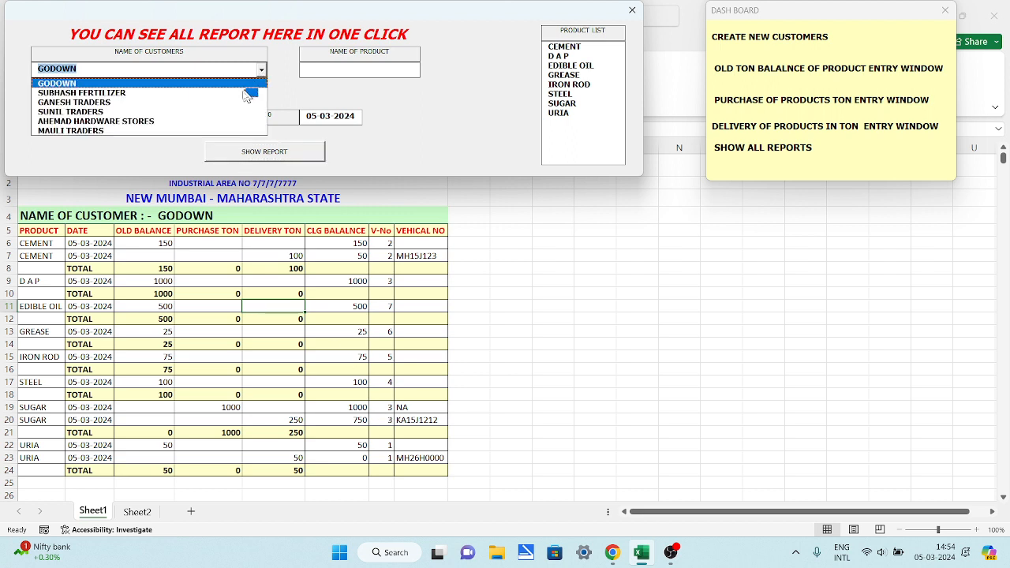
pyautogui.click(222, 131)
pyautogui.click(245, 151)
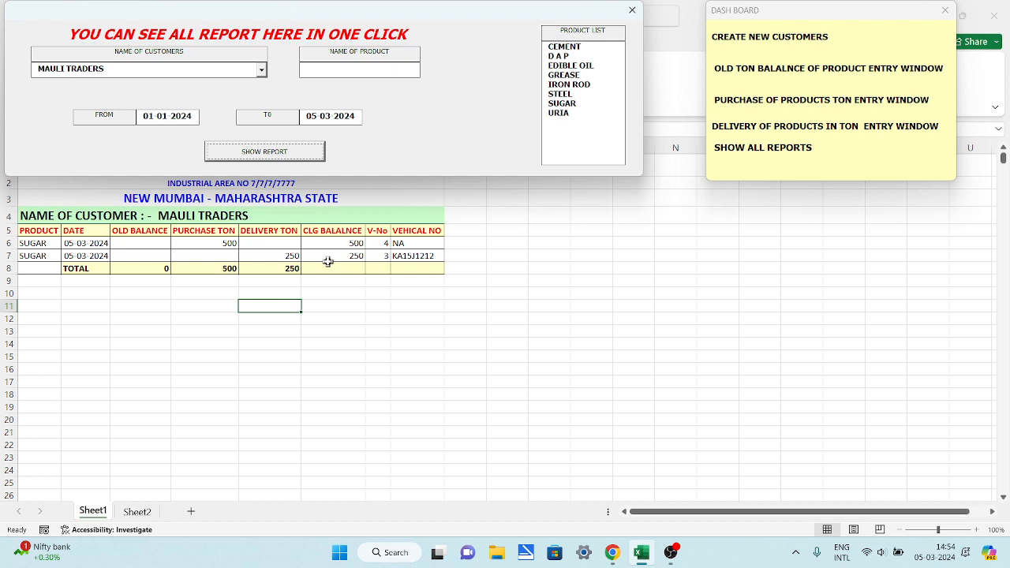
pyautogui.click(634, 11)
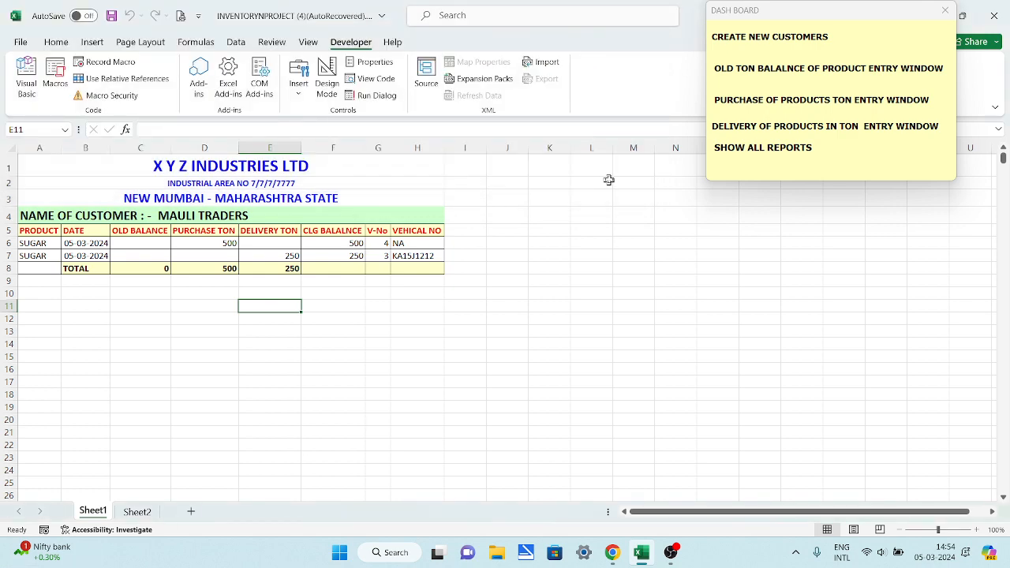
# Step: Generate the GODOWN report, close the report window, and review the closing balance column from CEMENT down to SUGAR
pyautogui.click(797, 101)
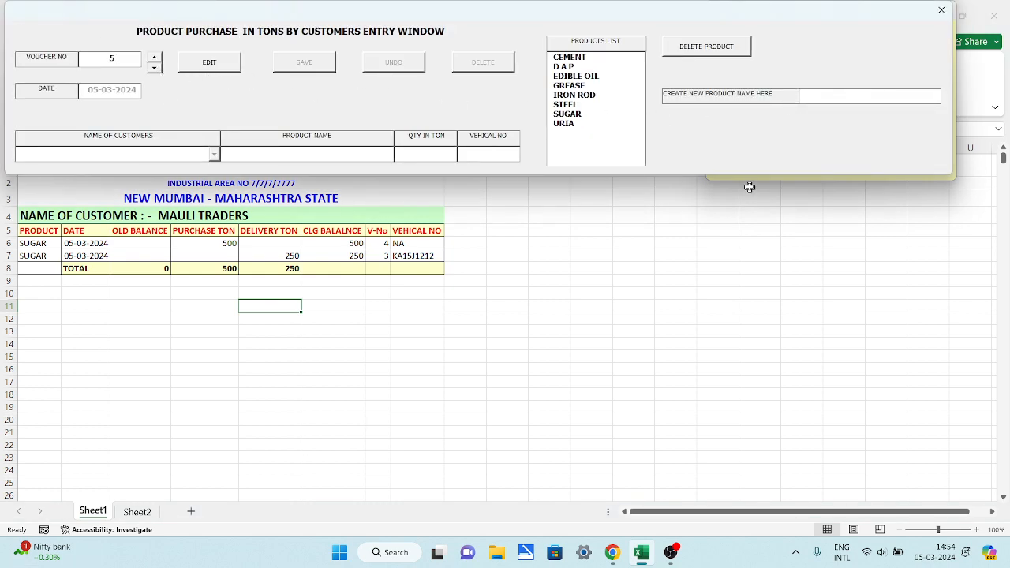
pyautogui.click(941, 10)
pyautogui.click(792, 155)
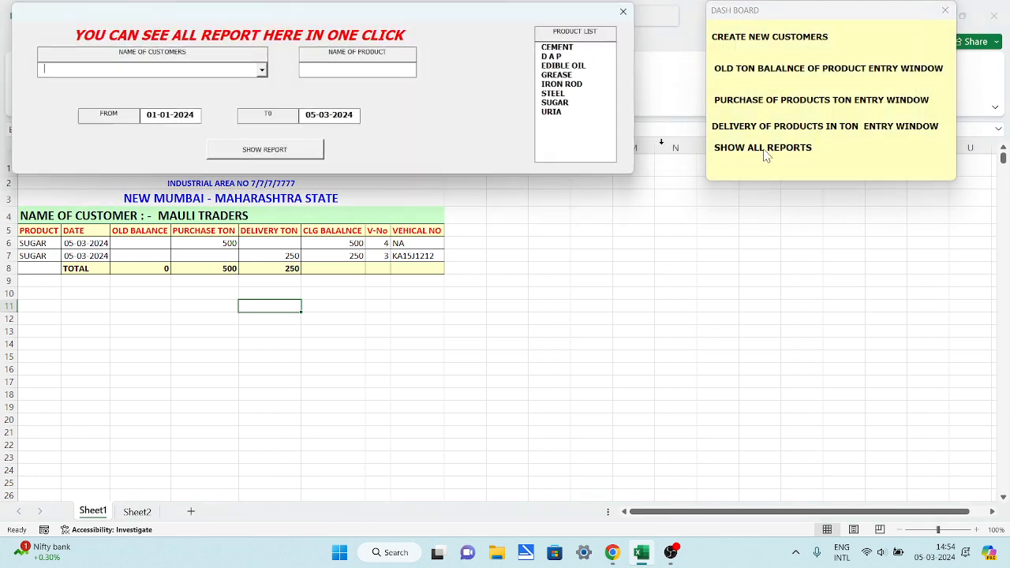
pyautogui.click(261, 69)
pyautogui.click(242, 83)
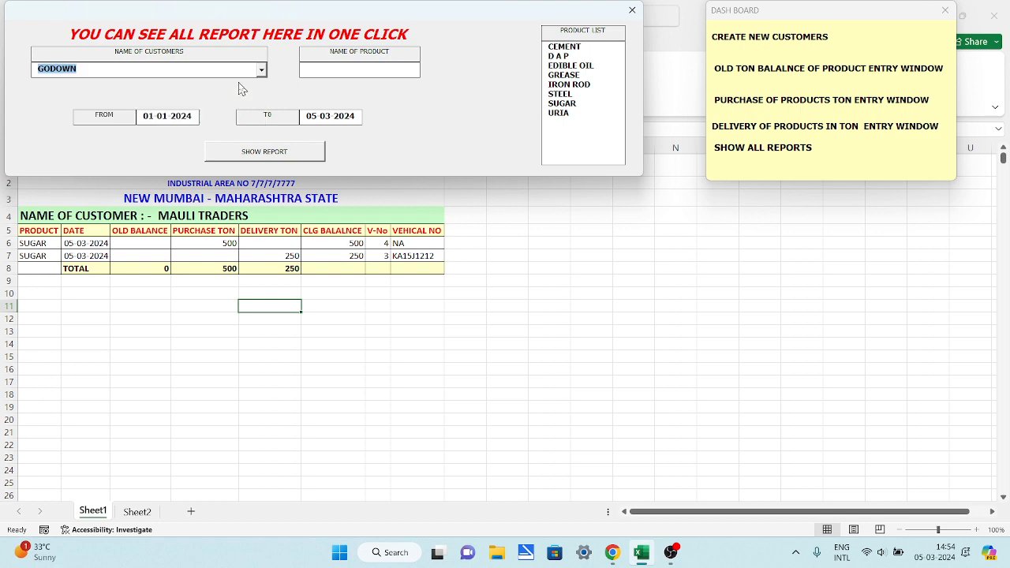
pyautogui.click(261, 149)
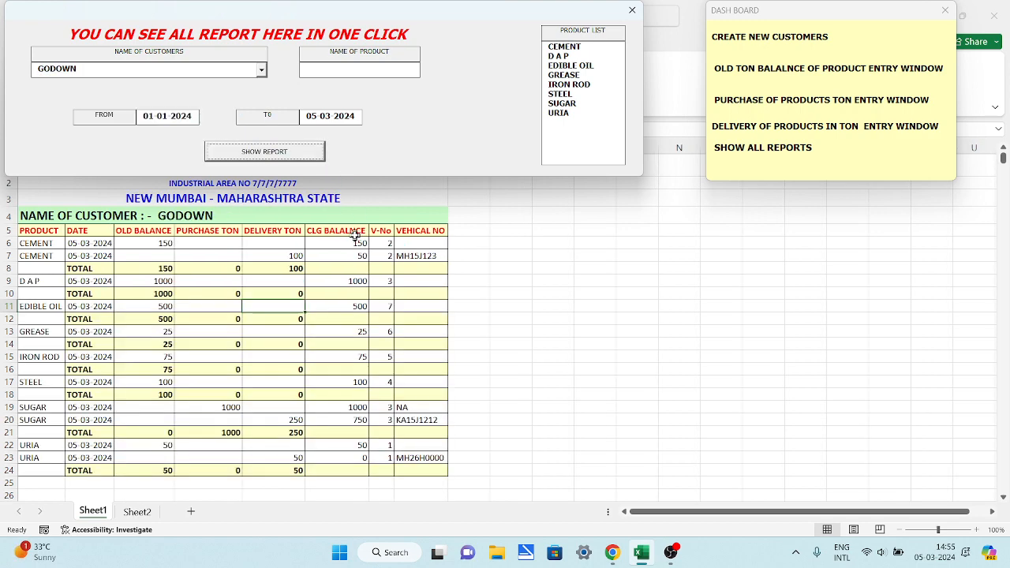
pyautogui.click(632, 12)
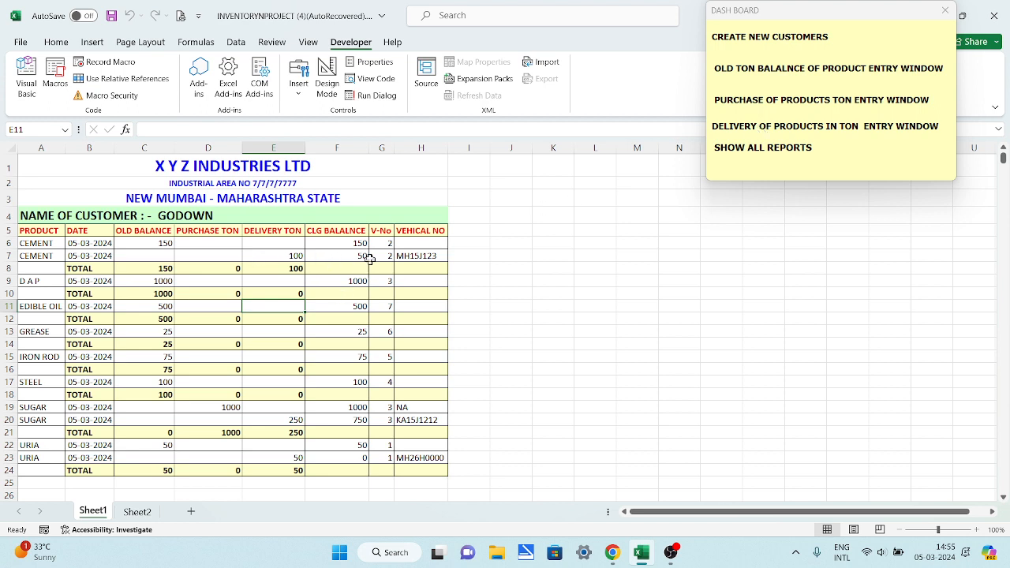
pyautogui.moveTo(359, 246); pyautogui.dragTo(352, 425)
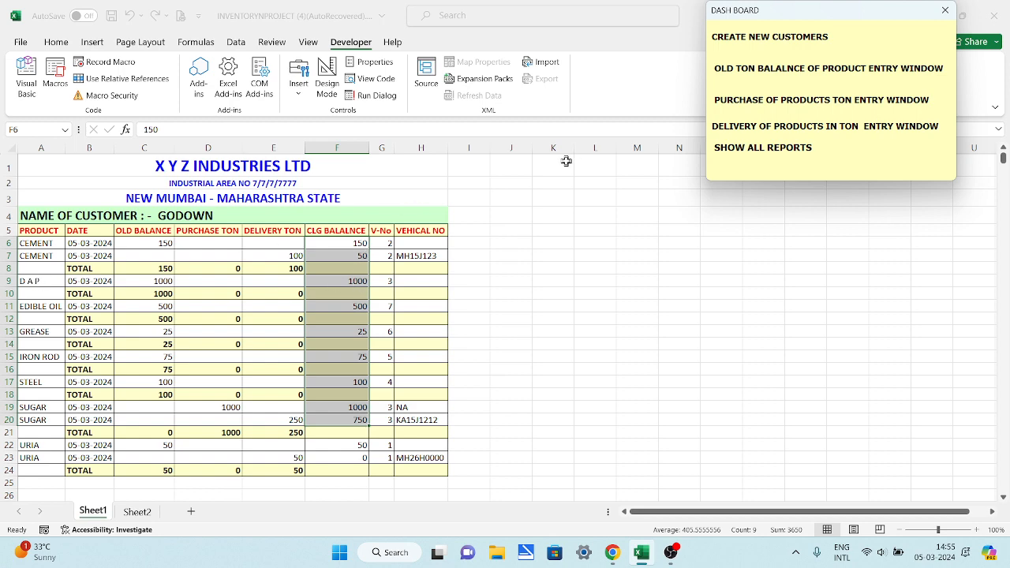
pyautogui.click(541, 184)
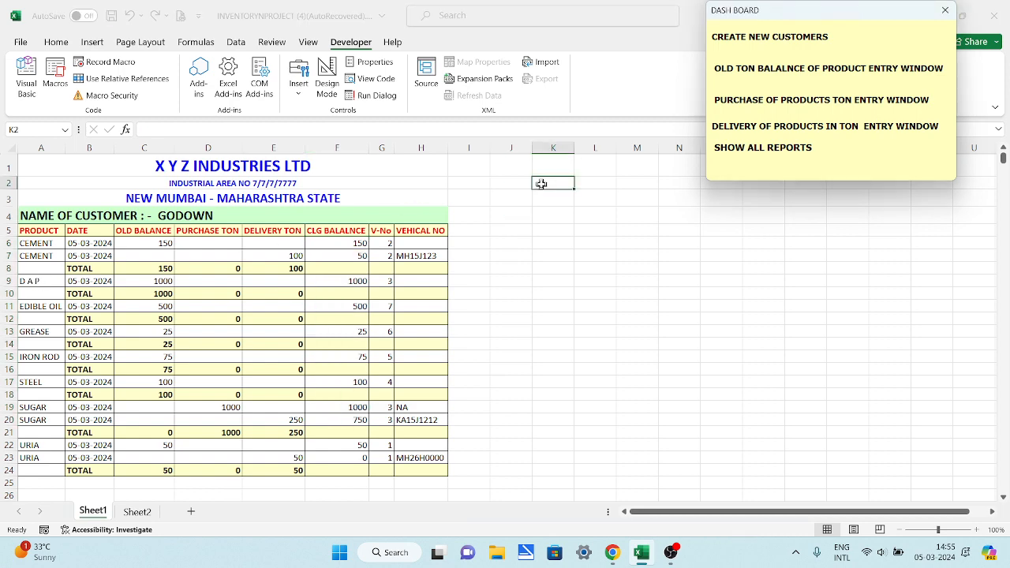
pyautogui.click(766, 101)
pyautogui.click(211, 65)
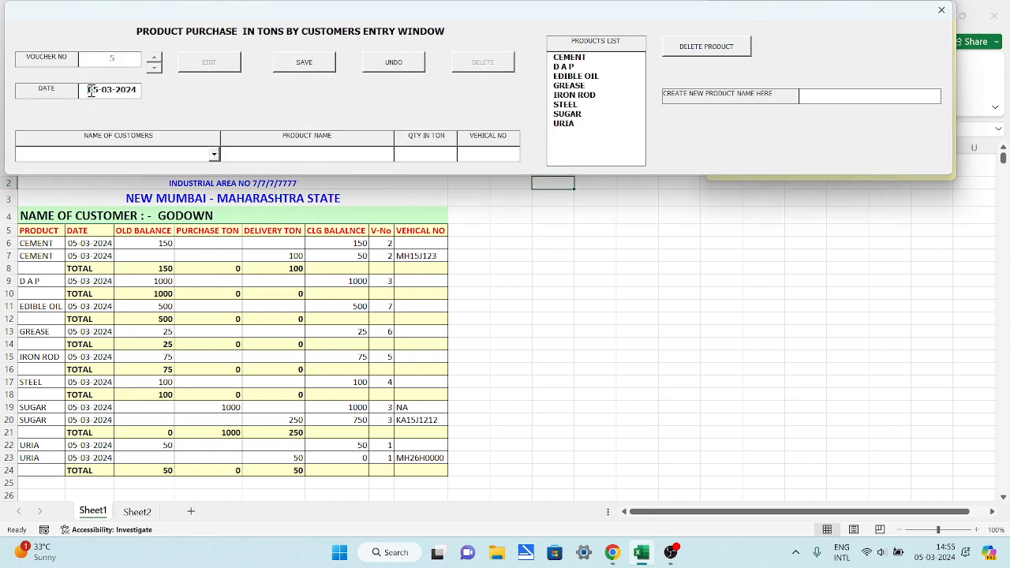
pyautogui.click(91, 90)
pyautogui.press('Delete')
pyautogui.write('6')
pyautogui.click(214, 155)
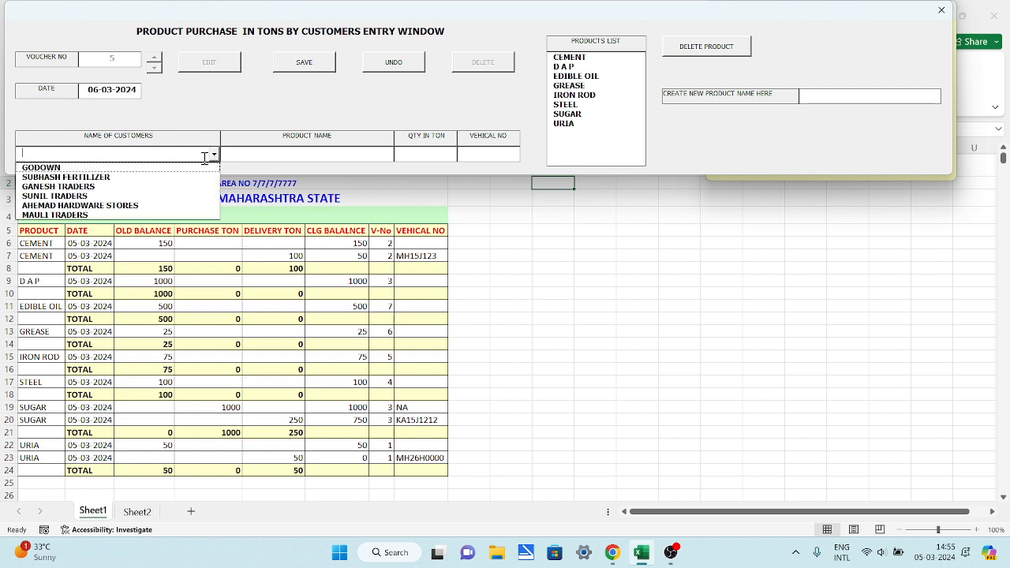
pyautogui.click(91, 196)
pyautogui.click(568, 67)
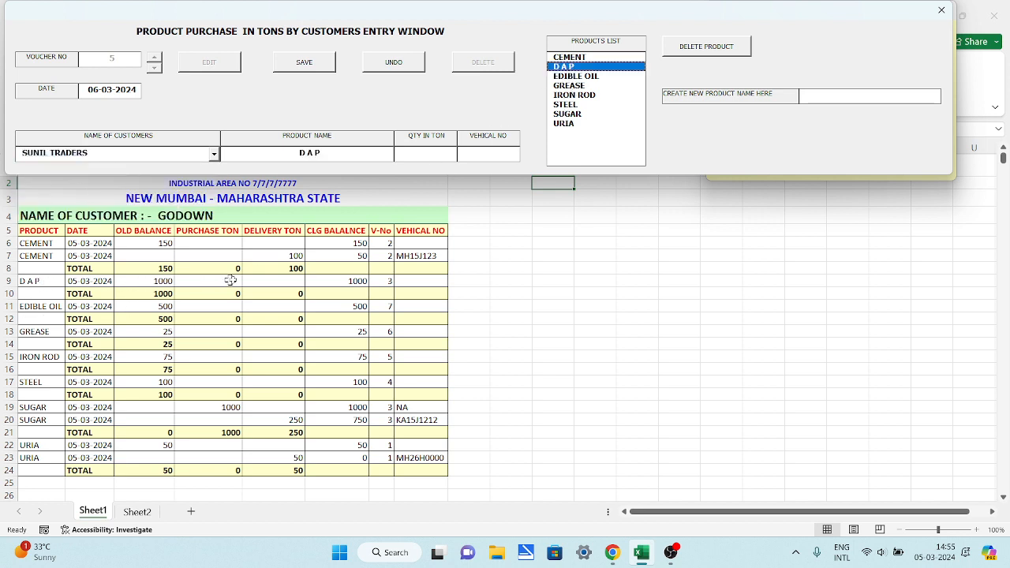
pyautogui.click(417, 158)
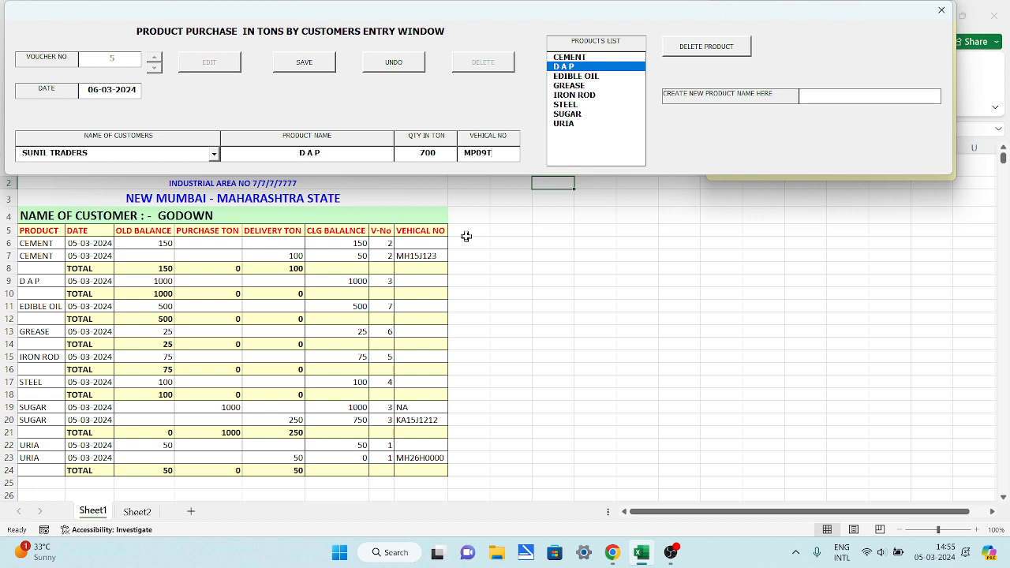
pyautogui.write('545')
pyautogui.click(308, 70)
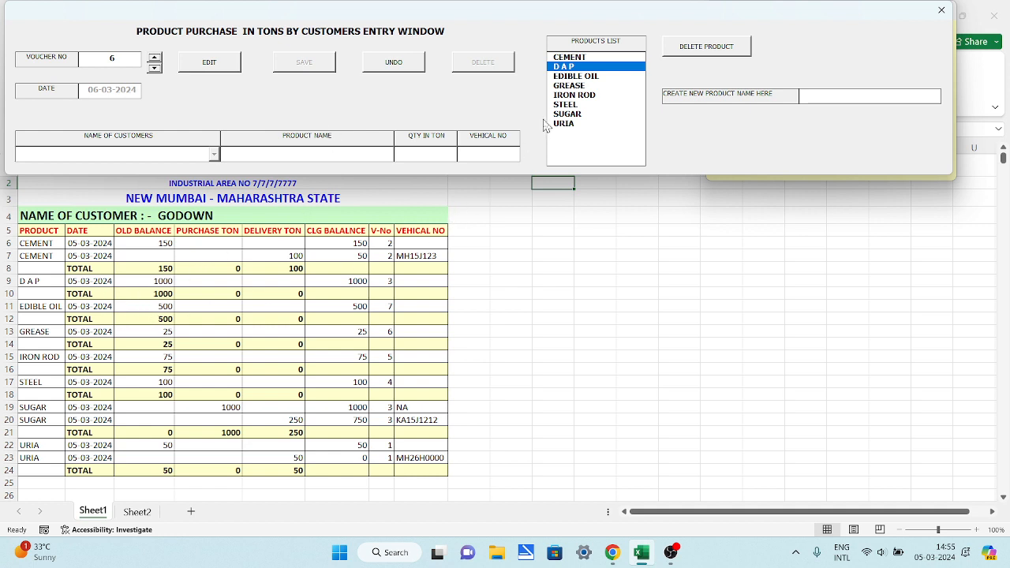
# Step: Save purchase voucher 6 dated 05-03-2024 for MAULI TRADERS with product EDIBLE OIL, quantity 25 tons and vehicle number NA
pyautogui.click(212, 68)
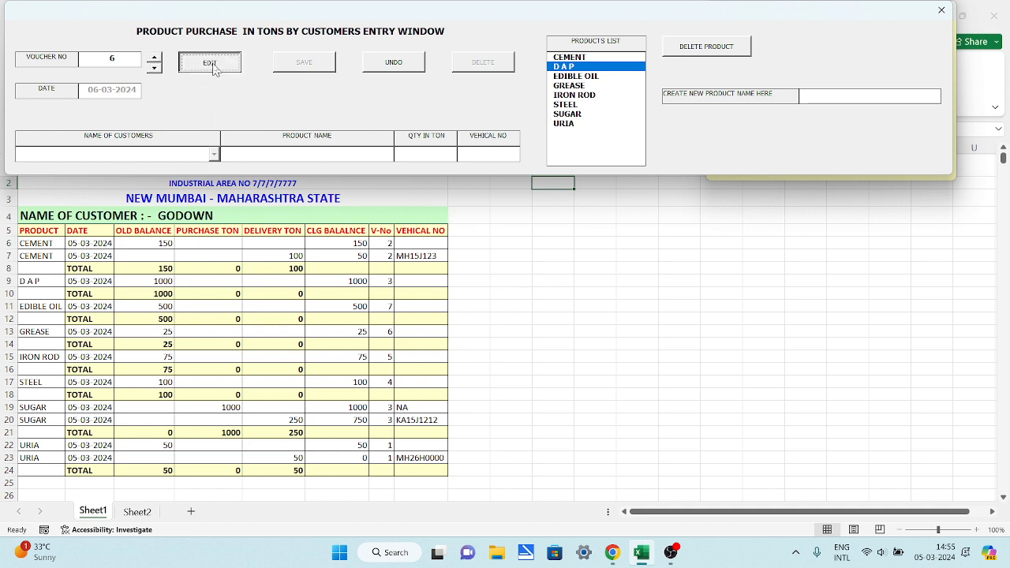
pyautogui.click(214, 155)
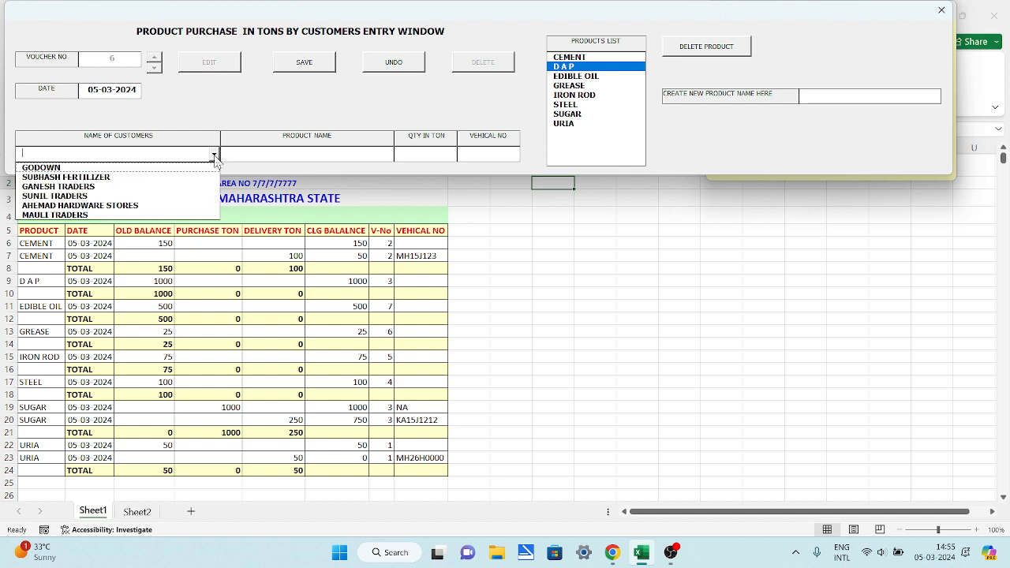
pyautogui.click(159, 214)
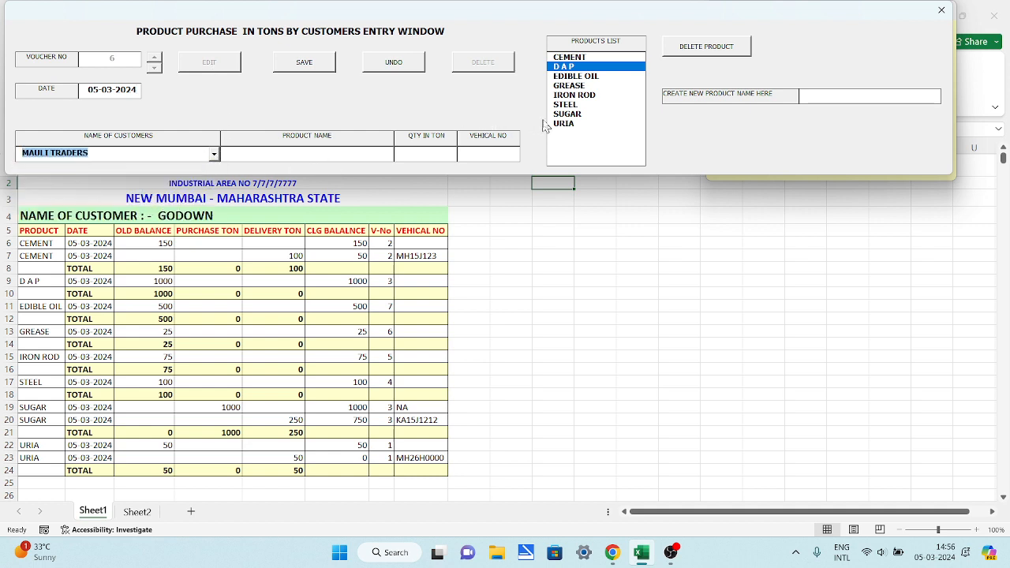
pyautogui.click(570, 76)
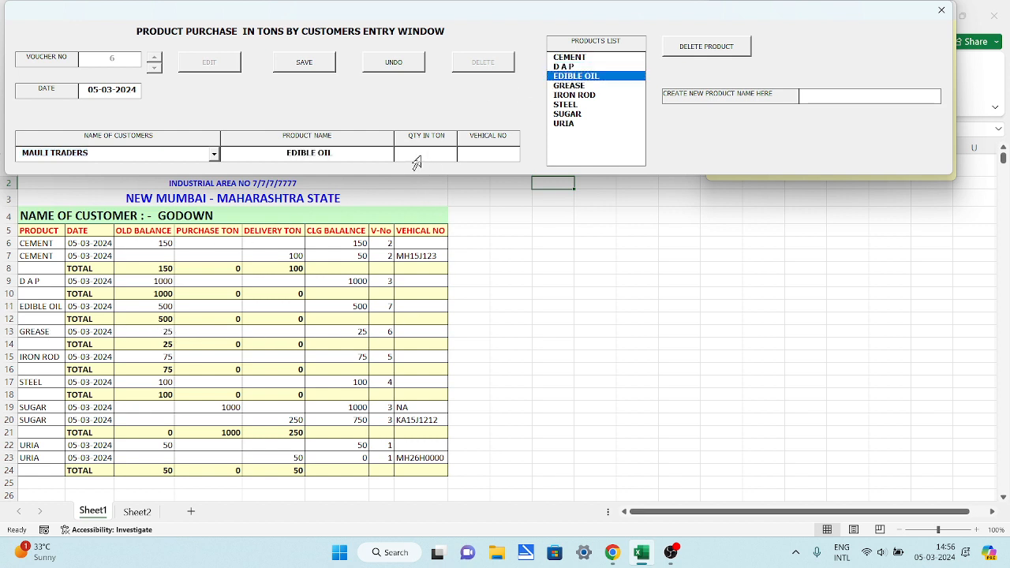
pyautogui.press('Tab')
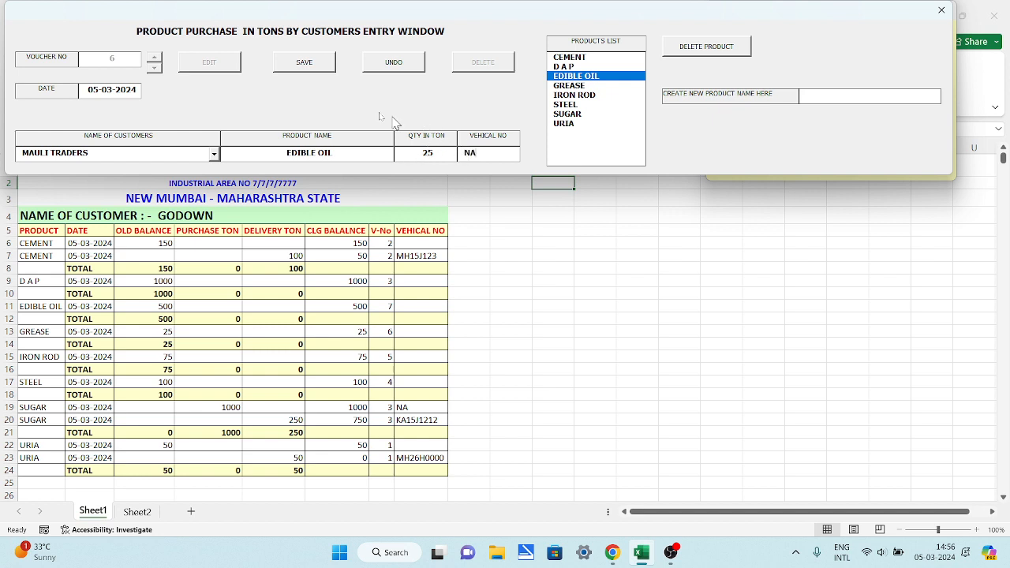
pyautogui.click(315, 68)
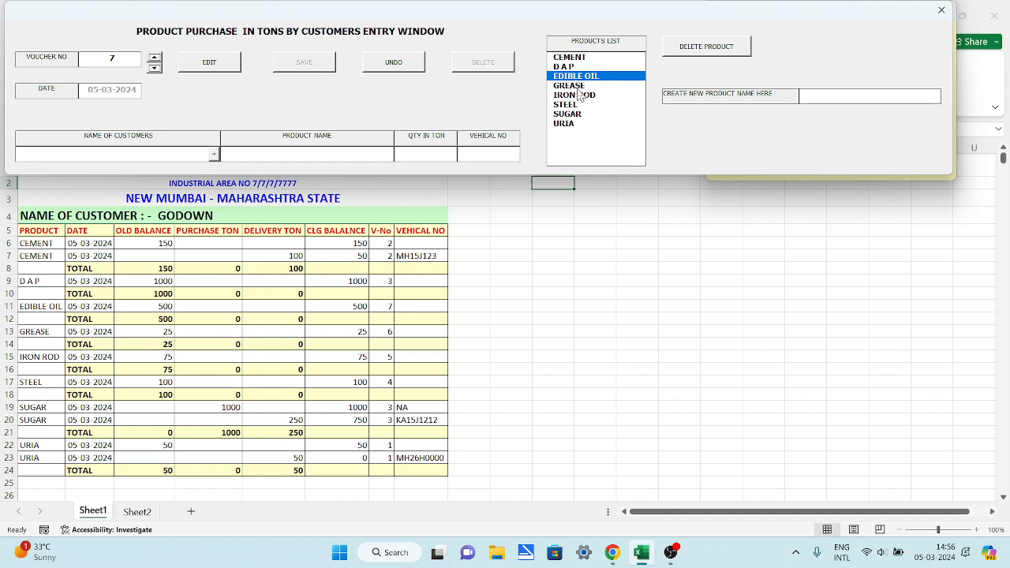
# Step: Save purchase voucher 7 dated 05-03-2024 for AHEMAD HARDWARE STORES with product GREASE, its quantity in tons and vehicle number NA
pyautogui.click(221, 60)
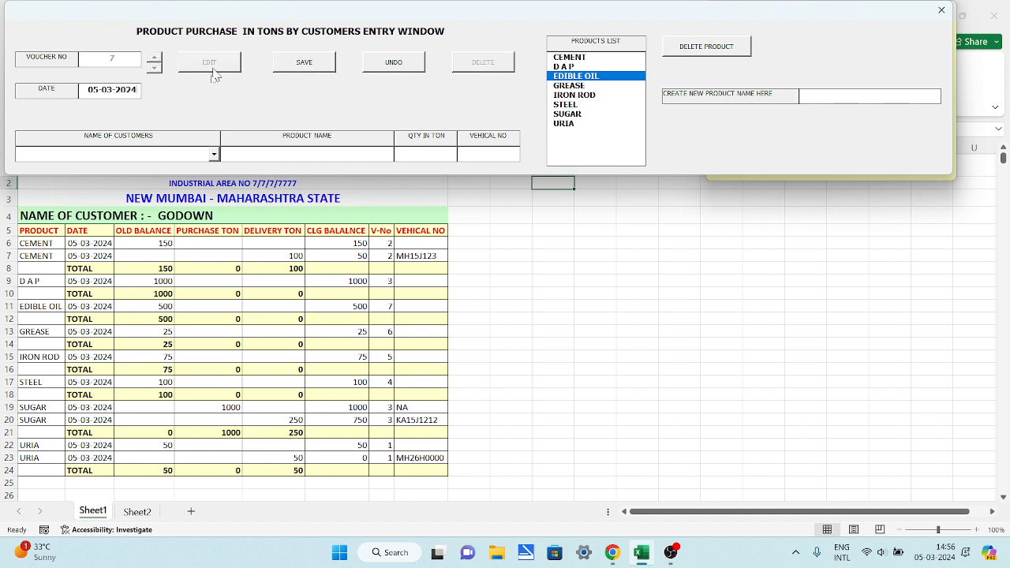
pyautogui.click(214, 154)
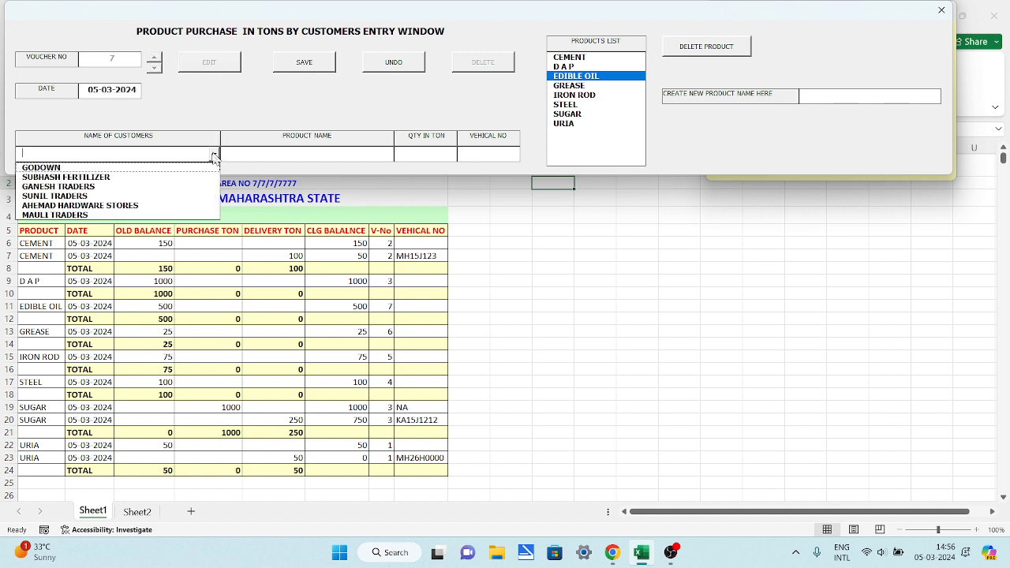
pyautogui.click(121, 205)
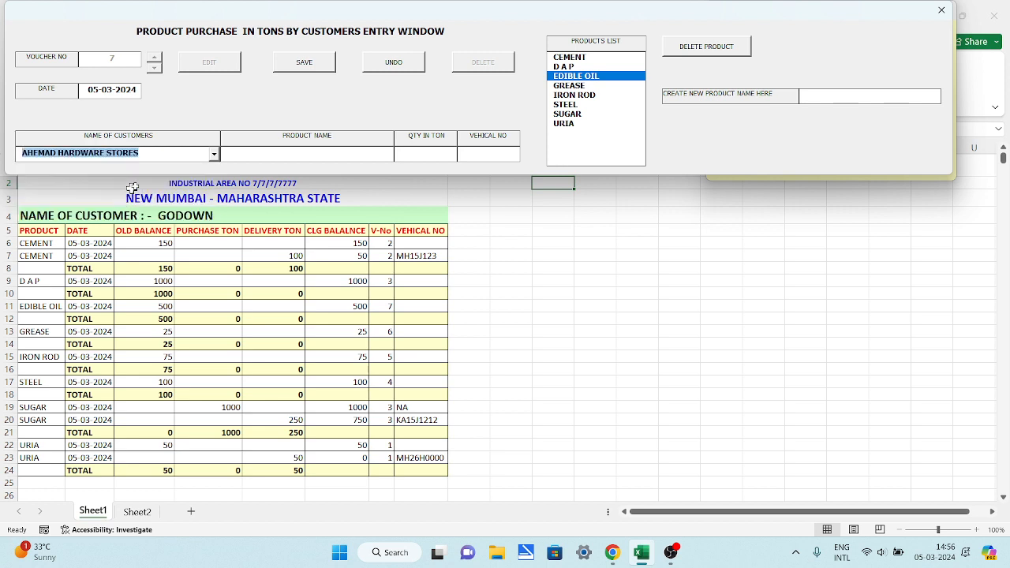
pyautogui.click(574, 87)
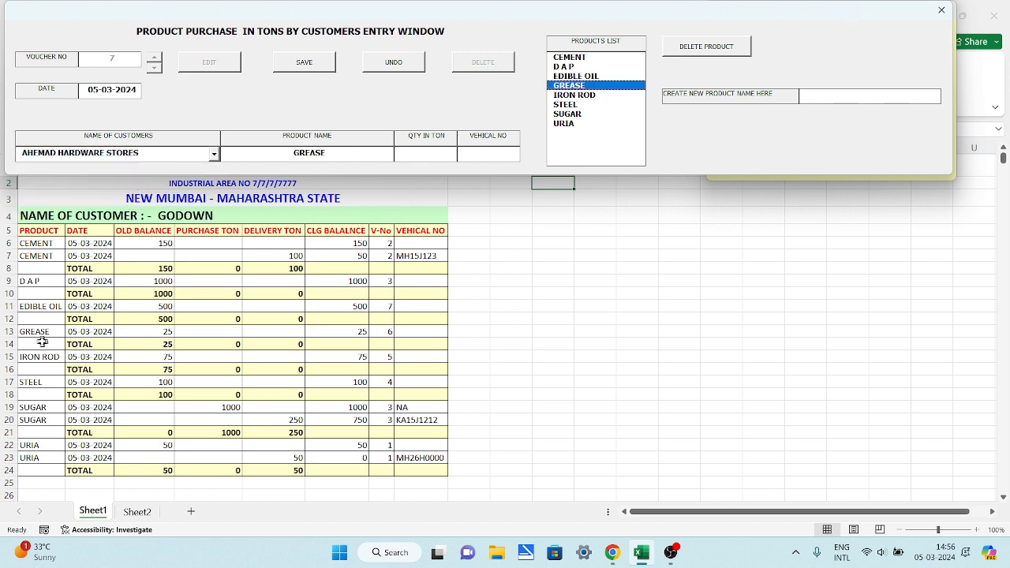
pyautogui.click(421, 157)
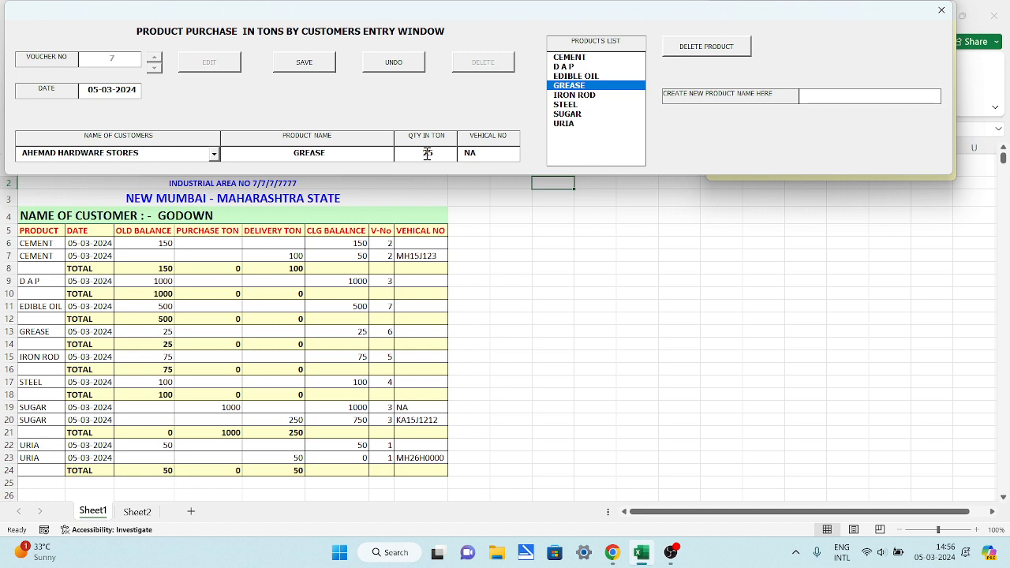
pyautogui.click(304, 62)
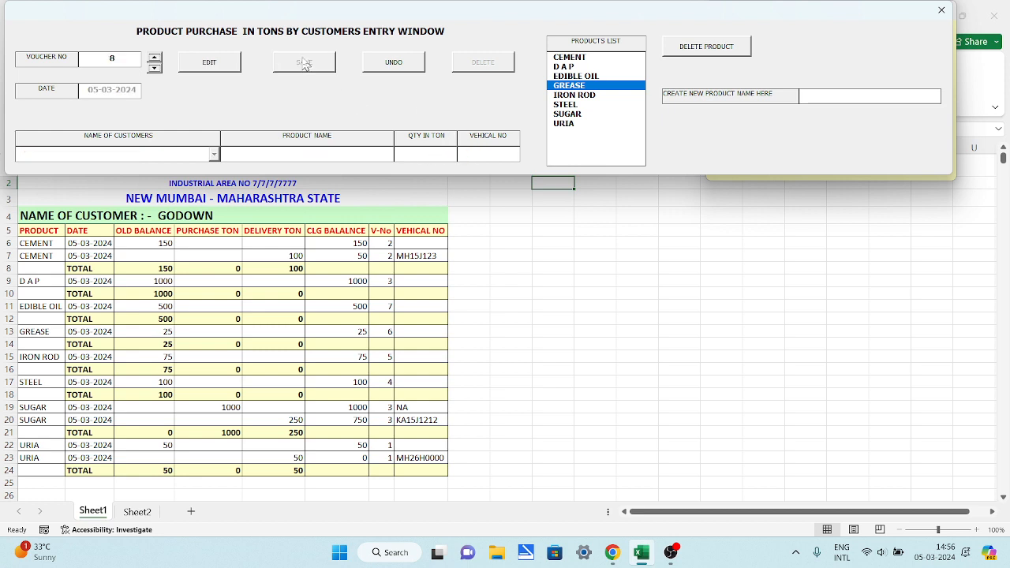
# Step: Save purchase voucher 8 dated 05-03-2024 for SUNIL TRADERS with IRON ROD, 75 tons and vehicle number NA, and close the purchase window
pyautogui.click(223, 67)
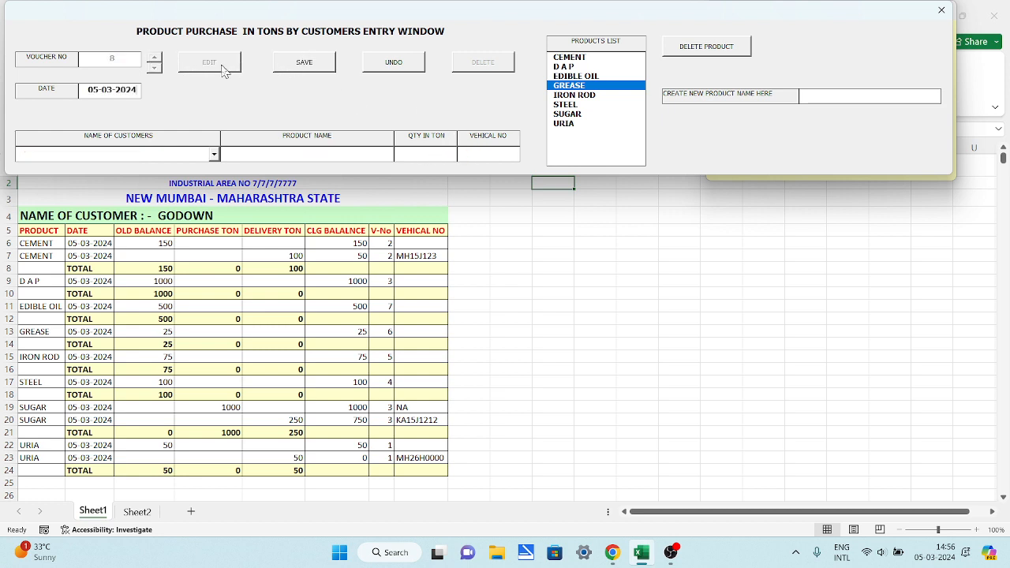
pyautogui.click(214, 156)
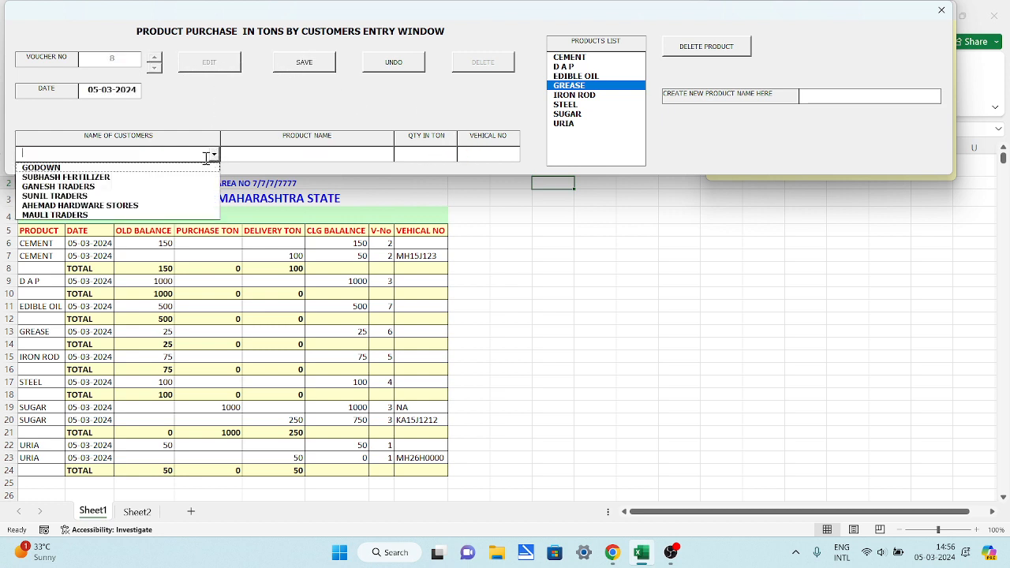
pyautogui.click(97, 196)
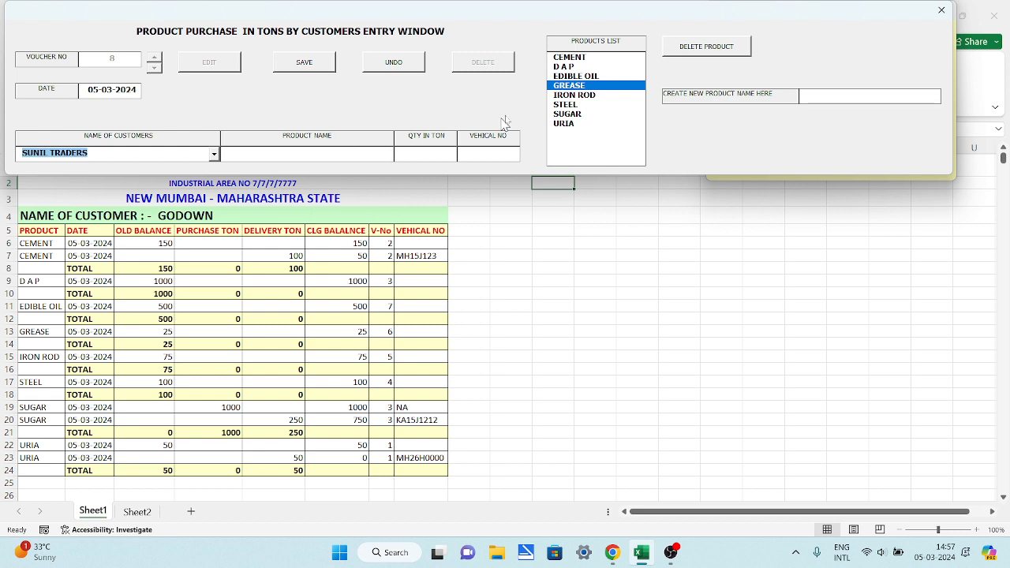
pyautogui.click(562, 94)
pyautogui.click(438, 154)
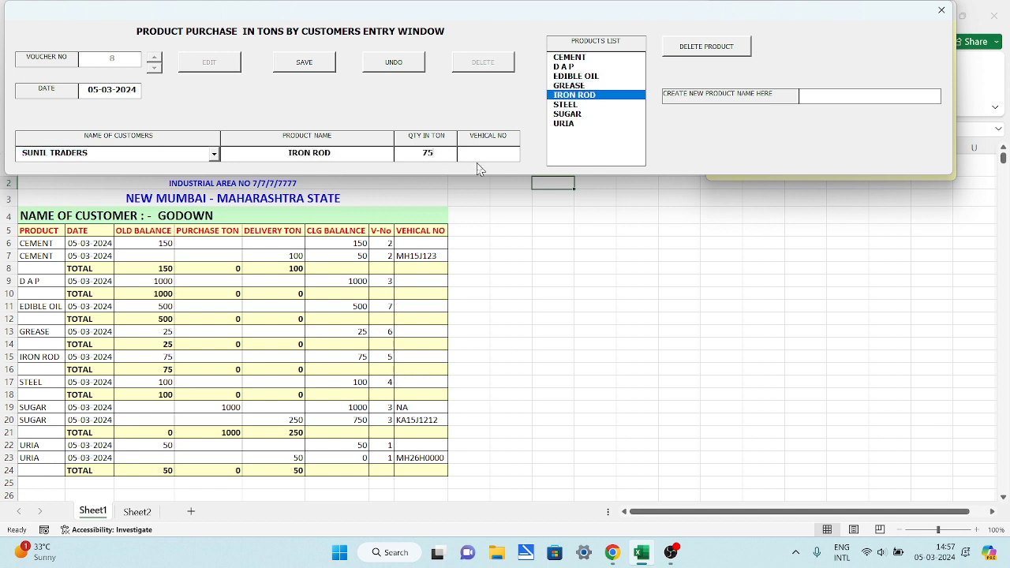
pyautogui.write('NA')
pyautogui.click(310, 66)
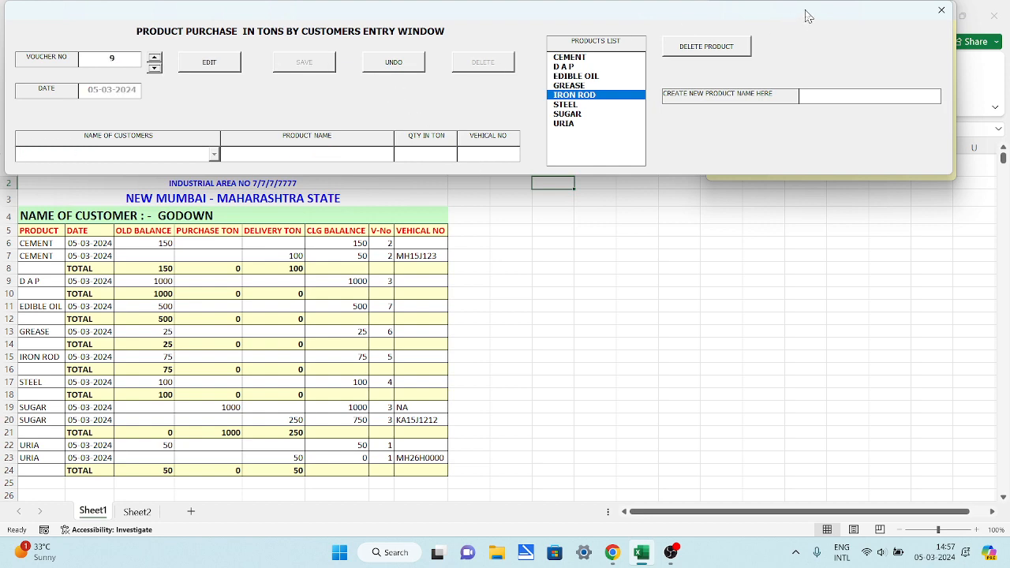
pyautogui.click(939, 11)
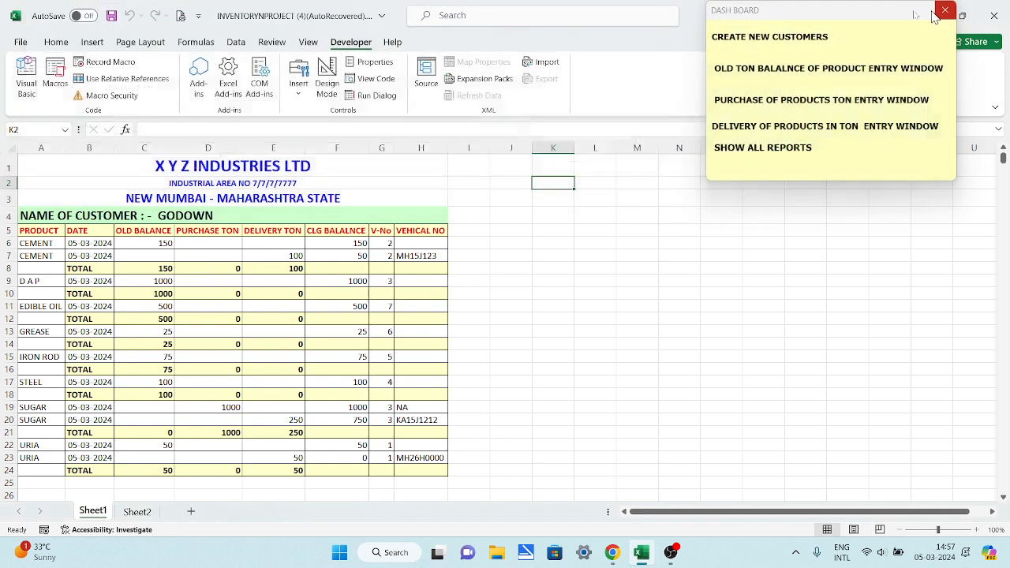
# Step: Open the reports window and generate the GODOWN report for 01-01-2024 to 05-03-2024
pyautogui.click(751, 150)
pyautogui.click(261, 70)
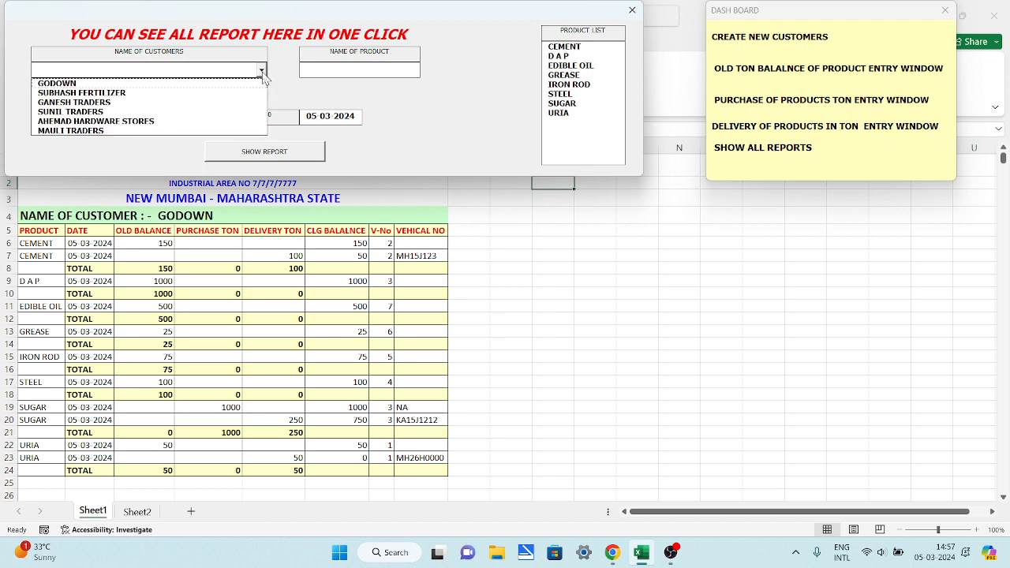
pyautogui.click(150, 85)
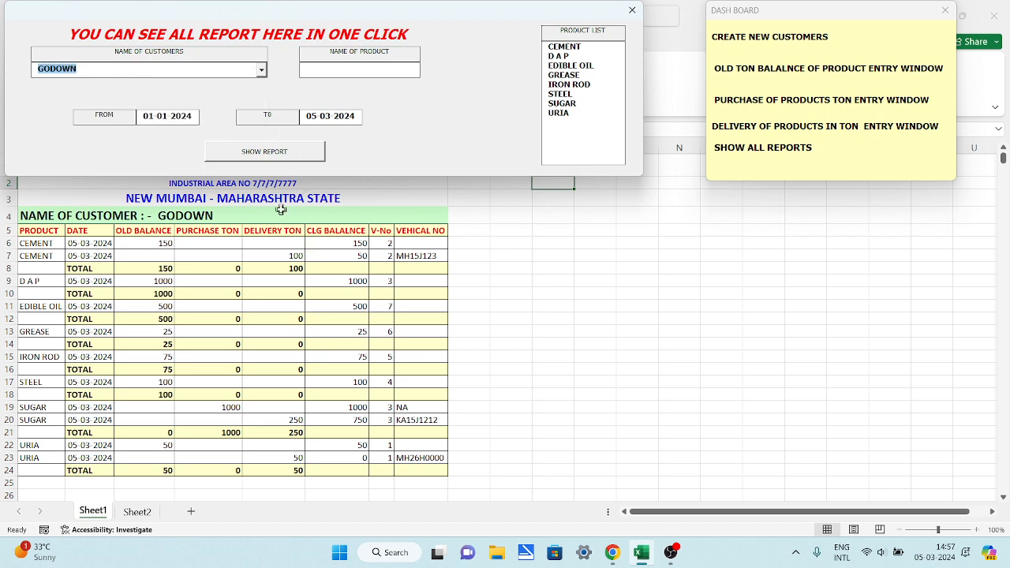
pyautogui.click(259, 153)
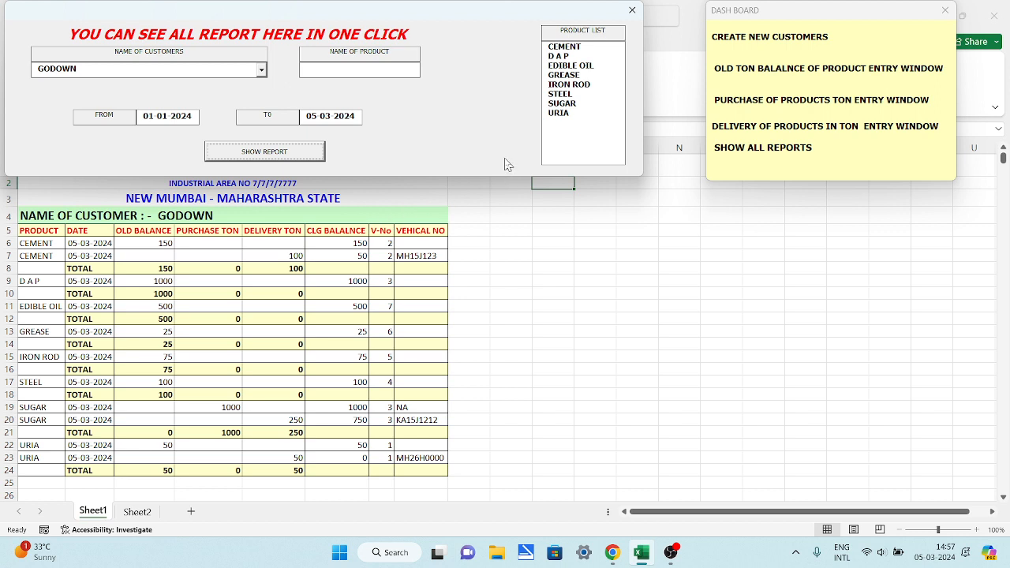
# Step: Generate the SUBHASH FERTILIZER report and the GANESH TRADERS report to check their purchases, deliveries and closing balances
pyautogui.click(261, 70)
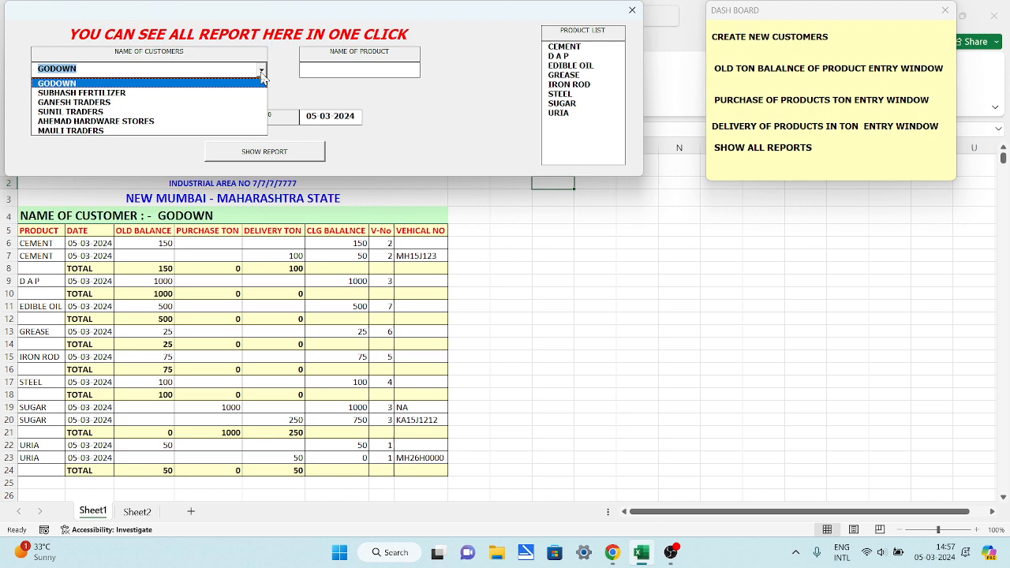
pyautogui.click(172, 93)
pyautogui.click(247, 152)
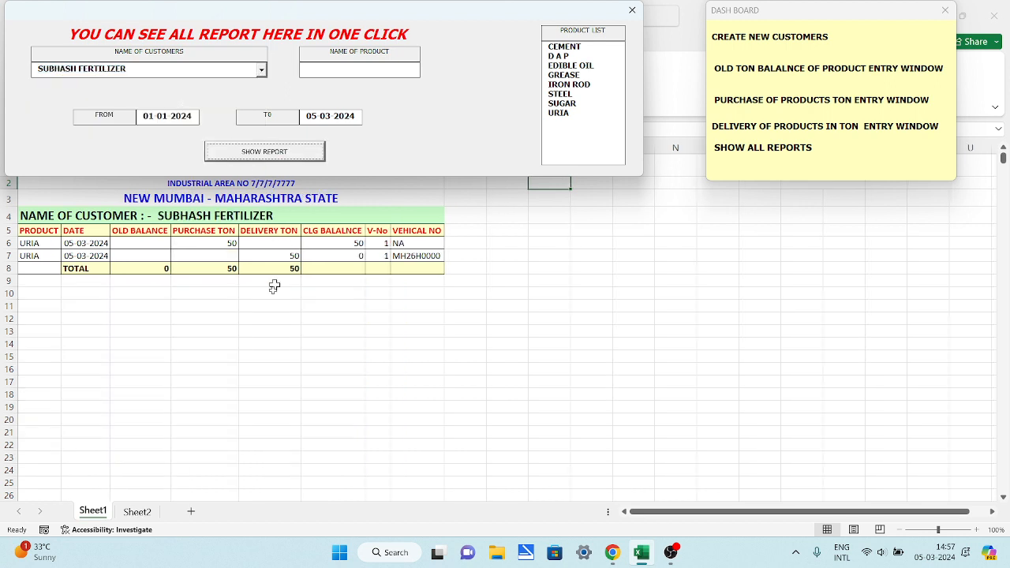
pyautogui.click(262, 72)
pyautogui.click(244, 101)
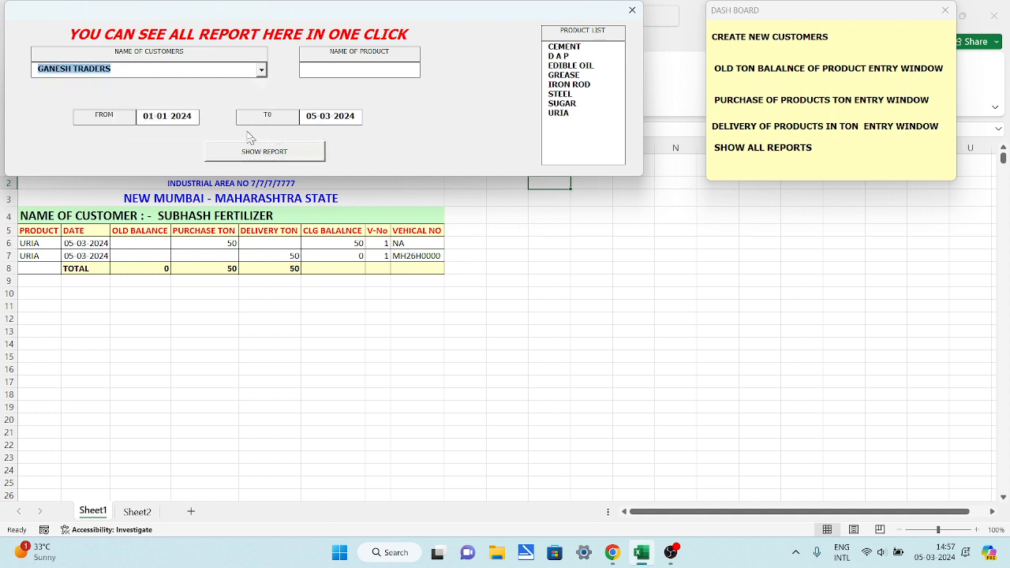
pyautogui.click(266, 152)
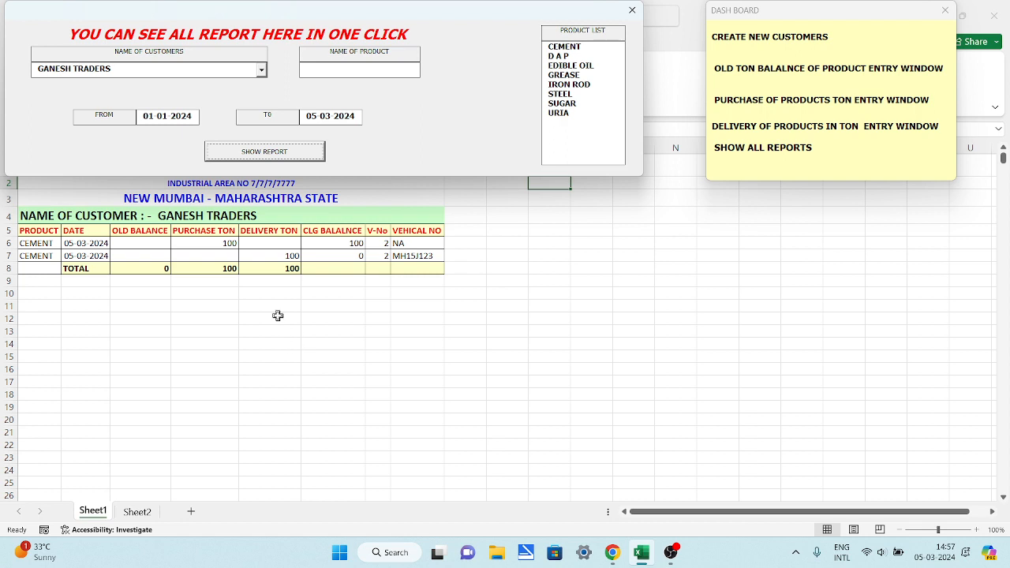
# Step: Generate the SUNIL TRADERS report for 01-01-2024 to 05-03-2024 to check the IRON ROD purchase
pyautogui.click(262, 72)
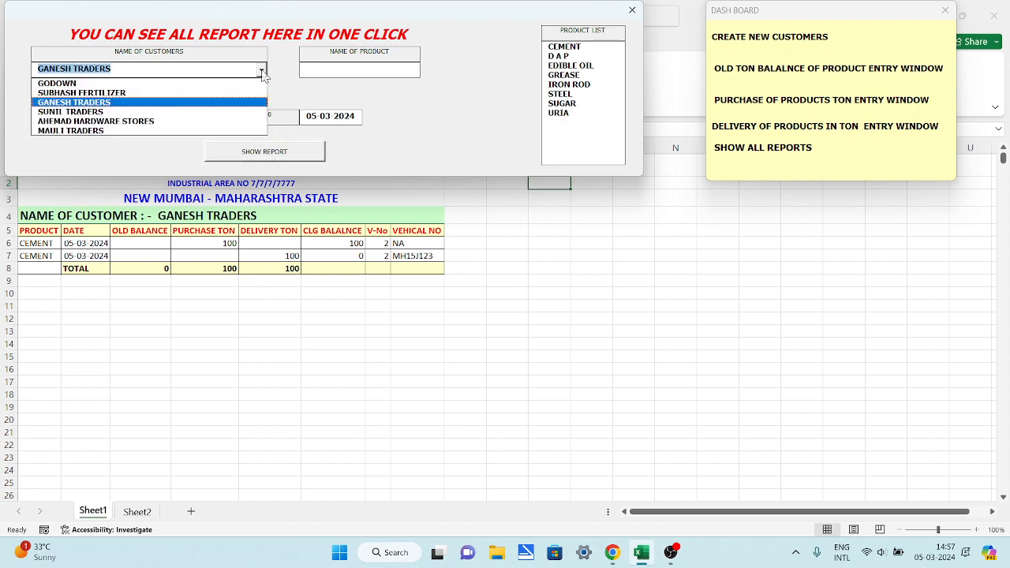
pyautogui.click(198, 112)
pyautogui.click(261, 152)
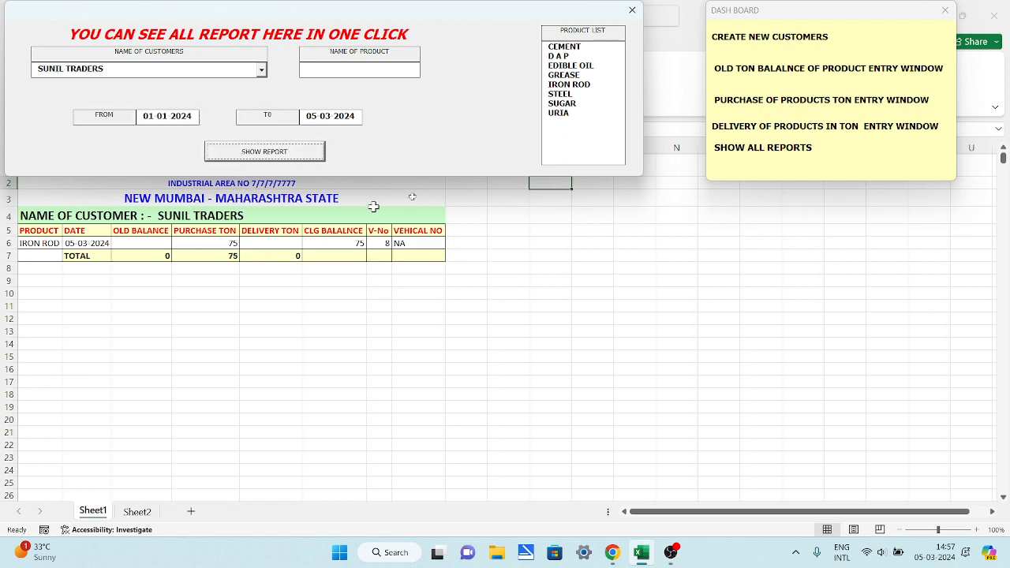
pyautogui.click(728, 131)
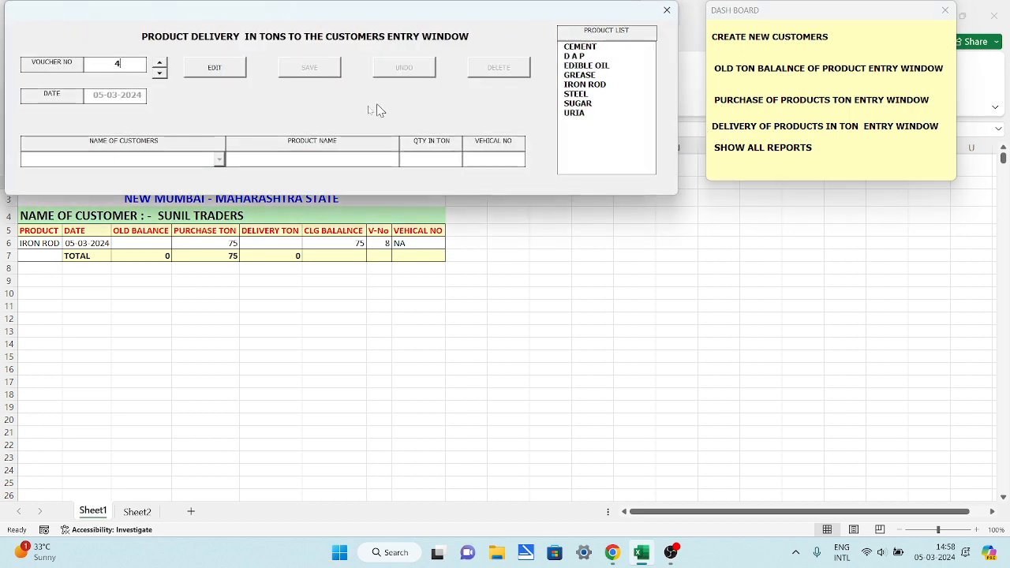
pyautogui.click(237, 72)
pyautogui.click(219, 159)
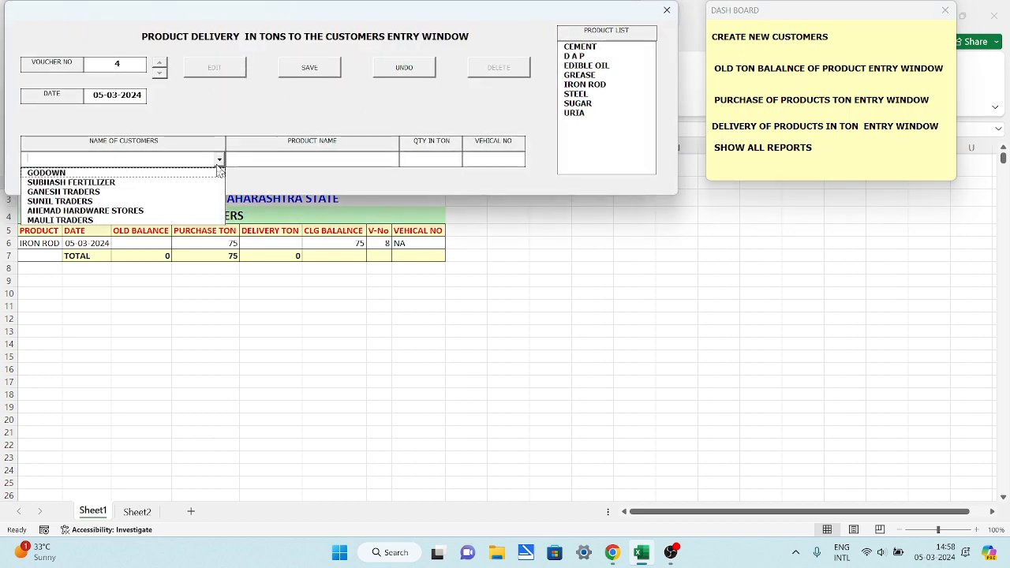
pyautogui.click(166, 202)
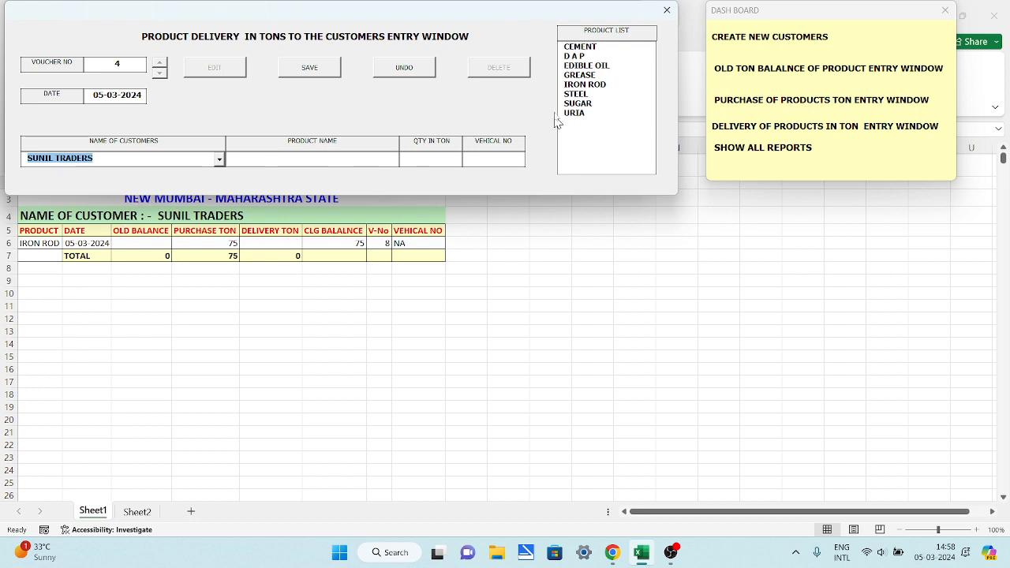
pyautogui.click(576, 85)
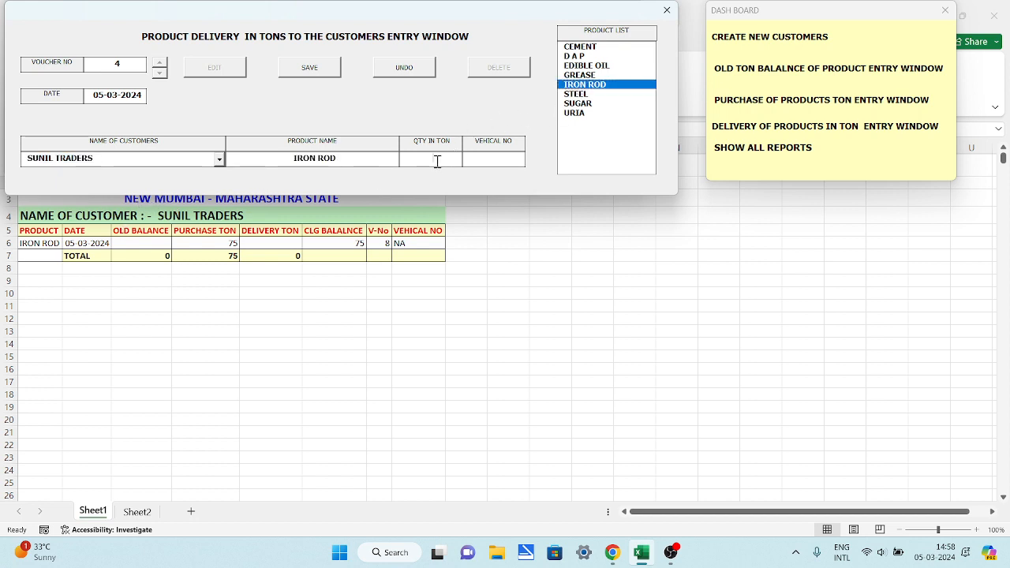
pyautogui.click(310, 70)
pyautogui.click(526, 318)
pyautogui.write('MH26H2323')
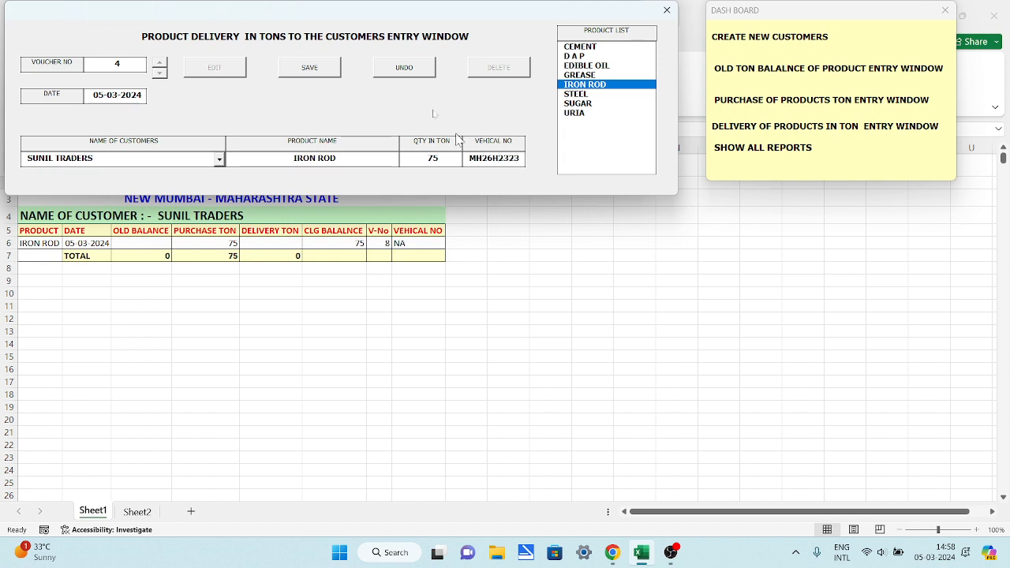
pyautogui.click(322, 71)
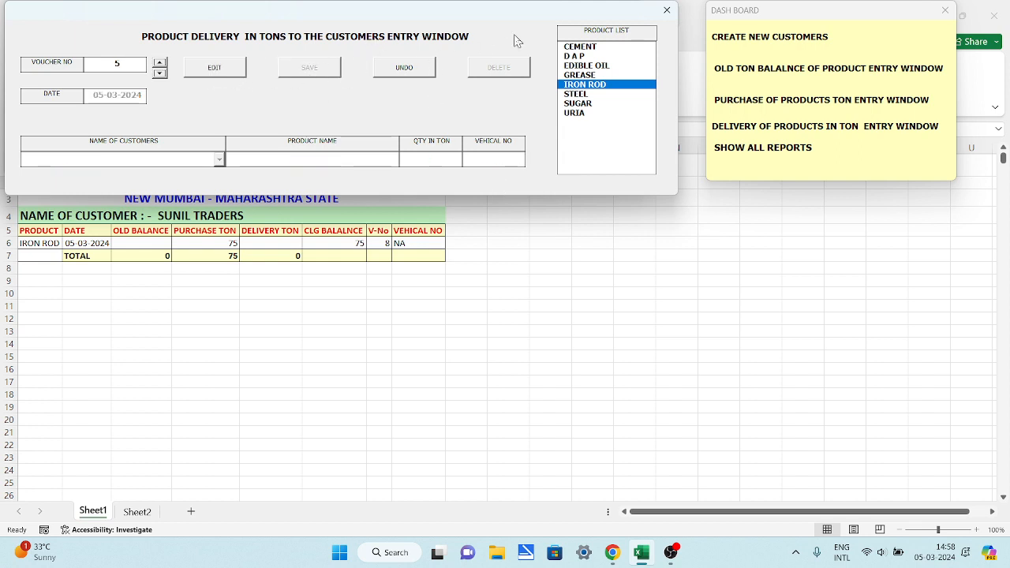
# Step: Close the delivery window and regenerate the SUNIL TRADERS report to check the IRON ROD delivery and closing balance
pyautogui.click(667, 11)
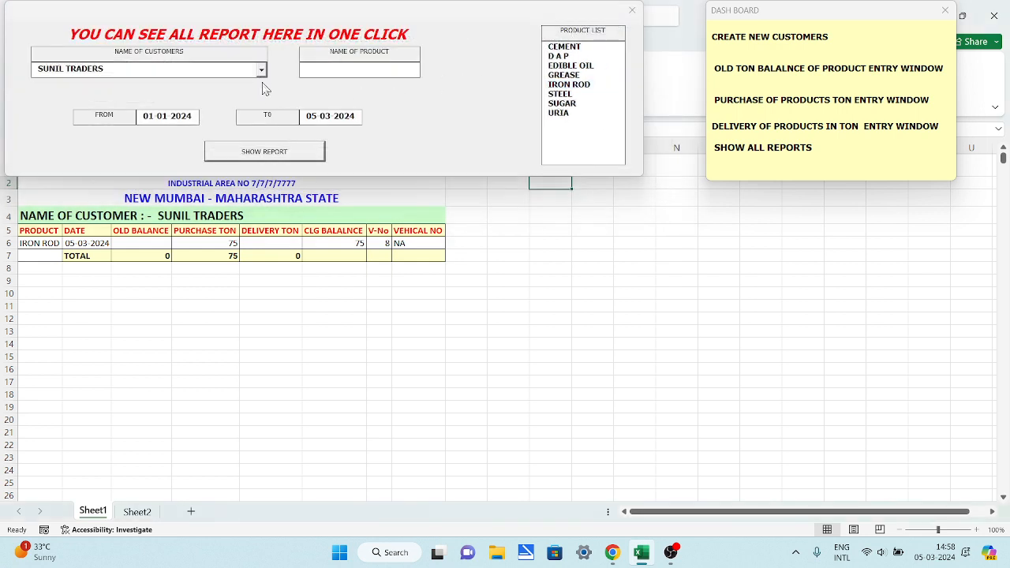
pyautogui.click(274, 155)
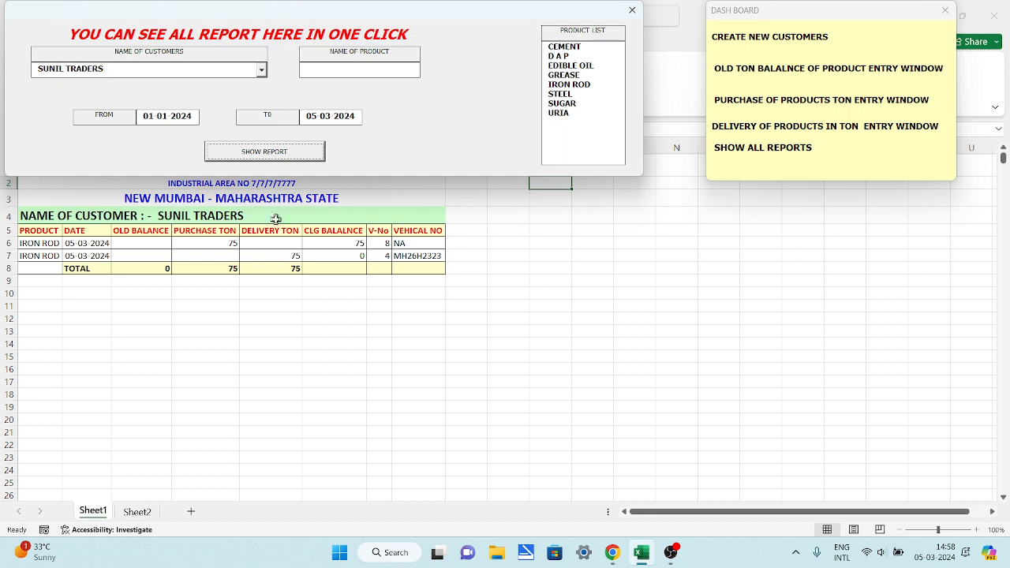
# Step: Generate the AHEMAD HARDWARE STORES report for 01-01-2024 to 05-03-2024 to check the GREASE purchase
pyautogui.click(261, 71)
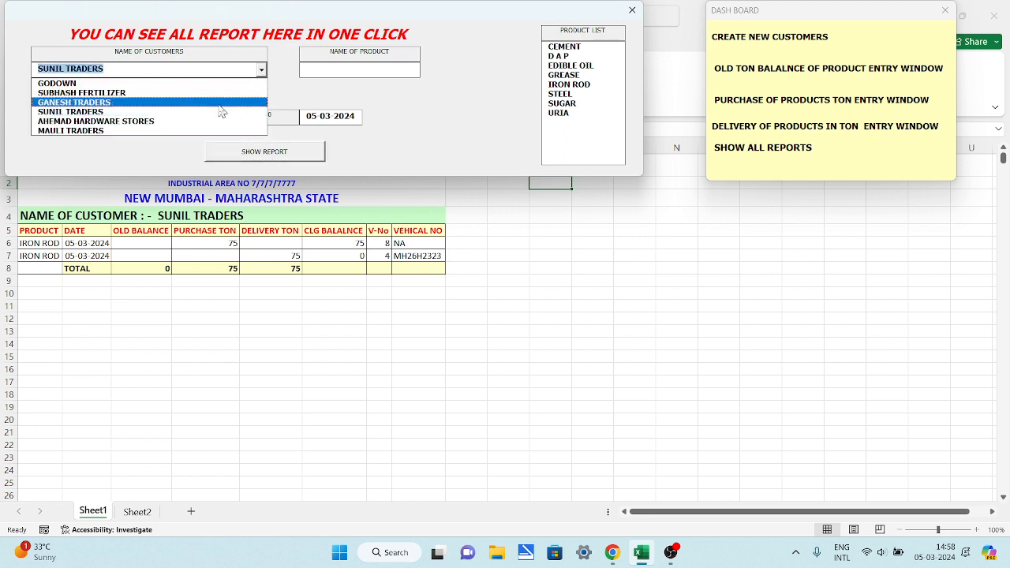
pyautogui.click(202, 122)
pyautogui.click(259, 151)
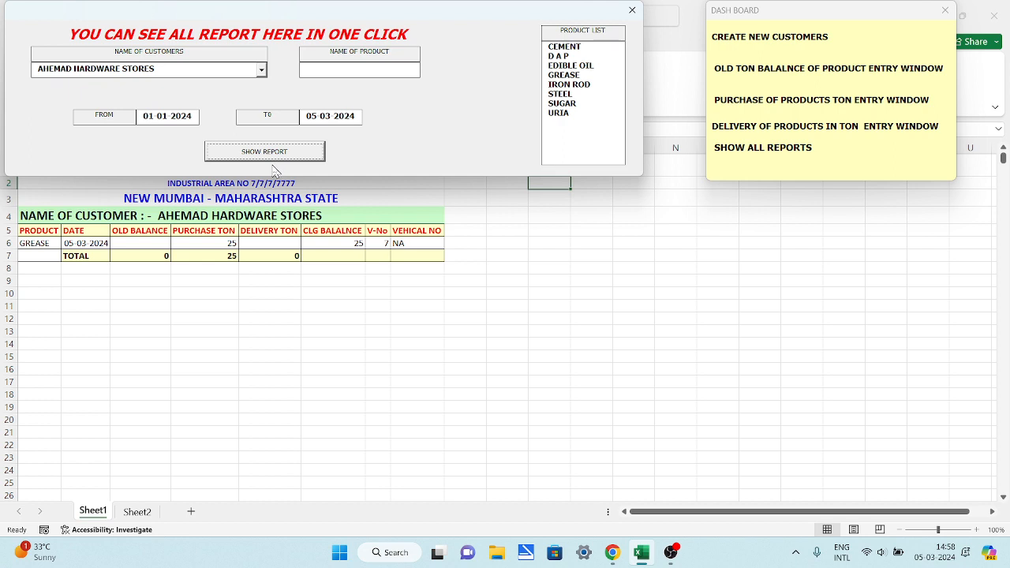
pyautogui.click(715, 129)
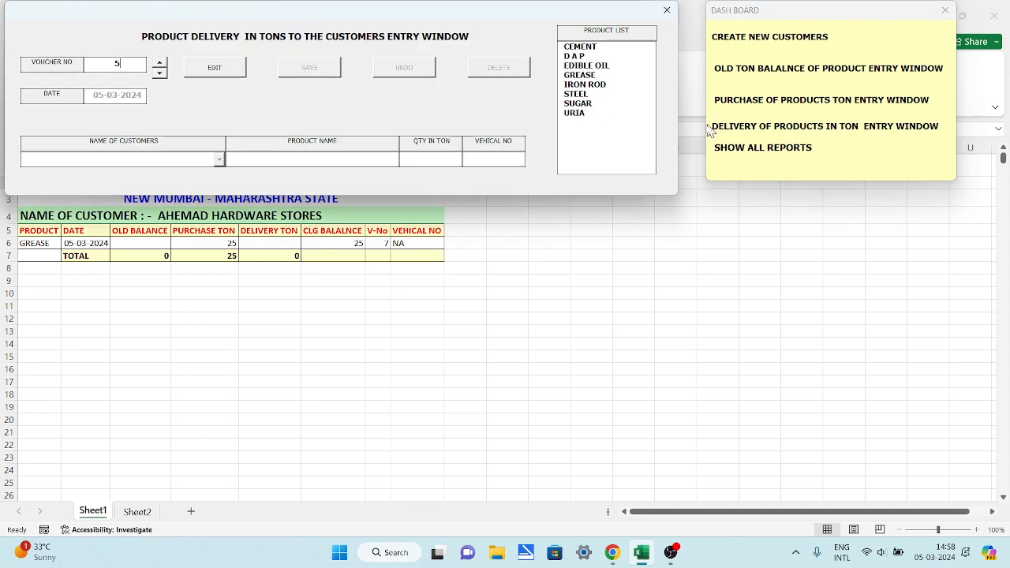
pyautogui.click(214, 68)
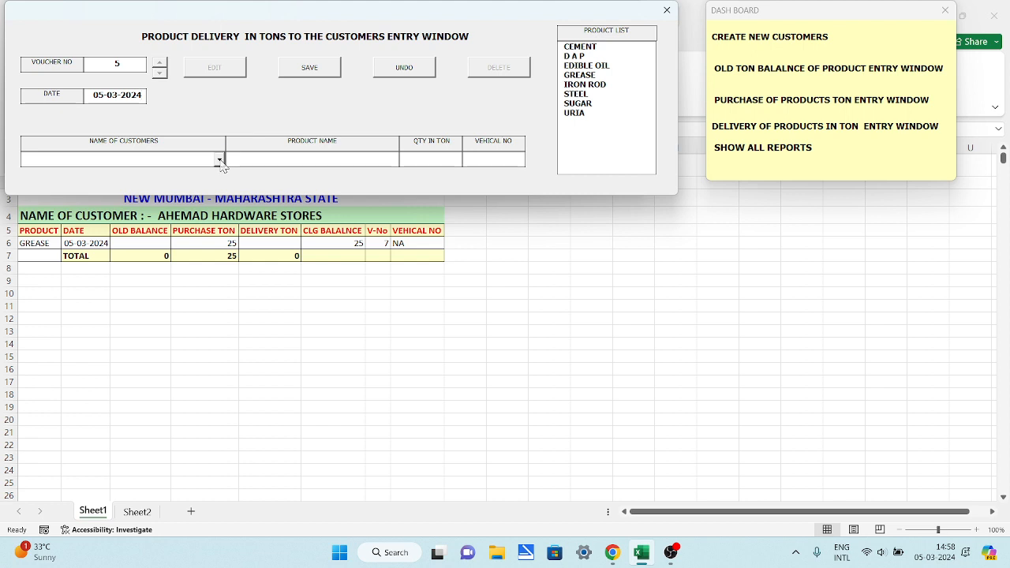
pyautogui.click(218, 159)
pyautogui.click(197, 212)
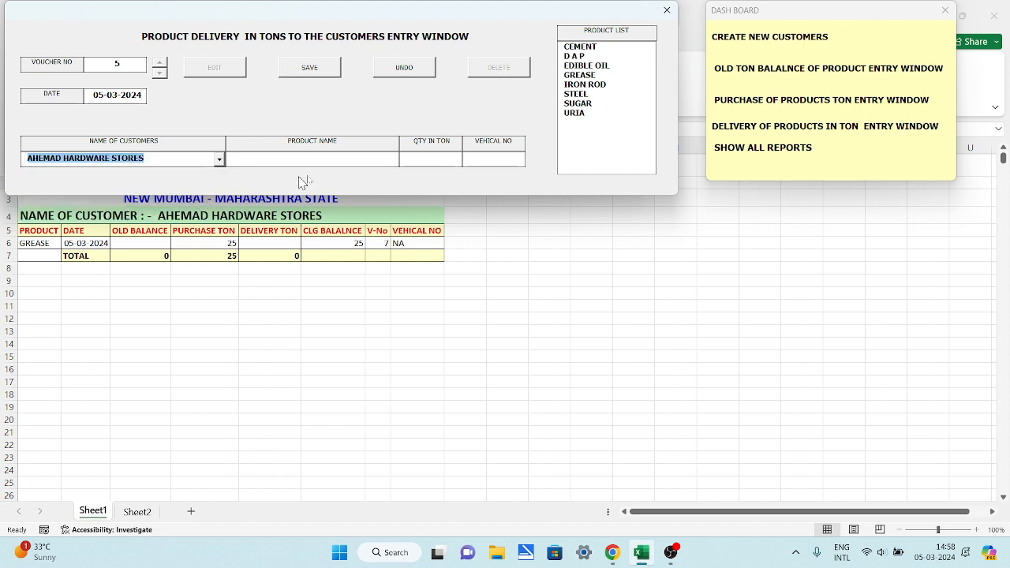
pyautogui.click(581, 77)
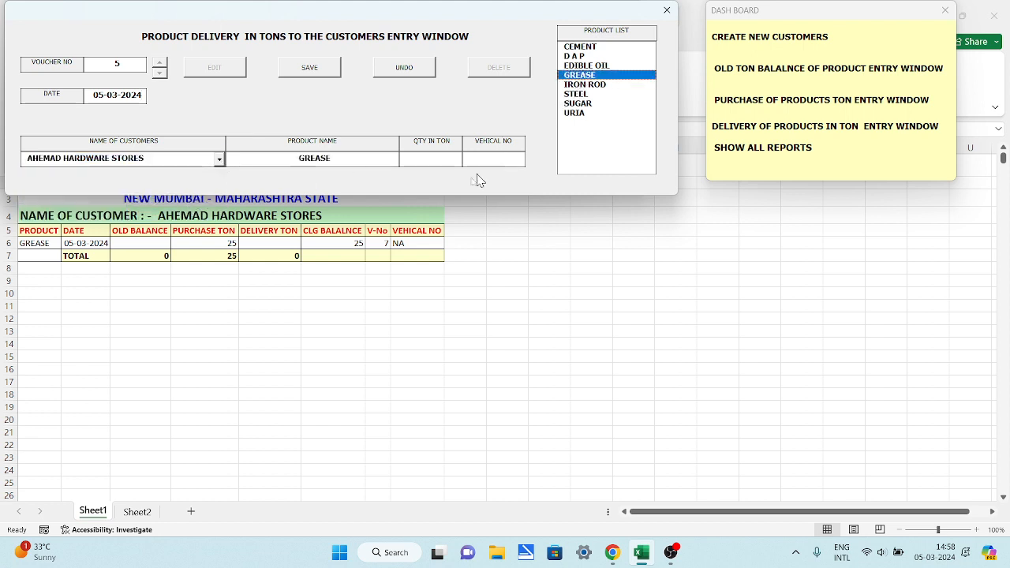
pyautogui.click(432, 158)
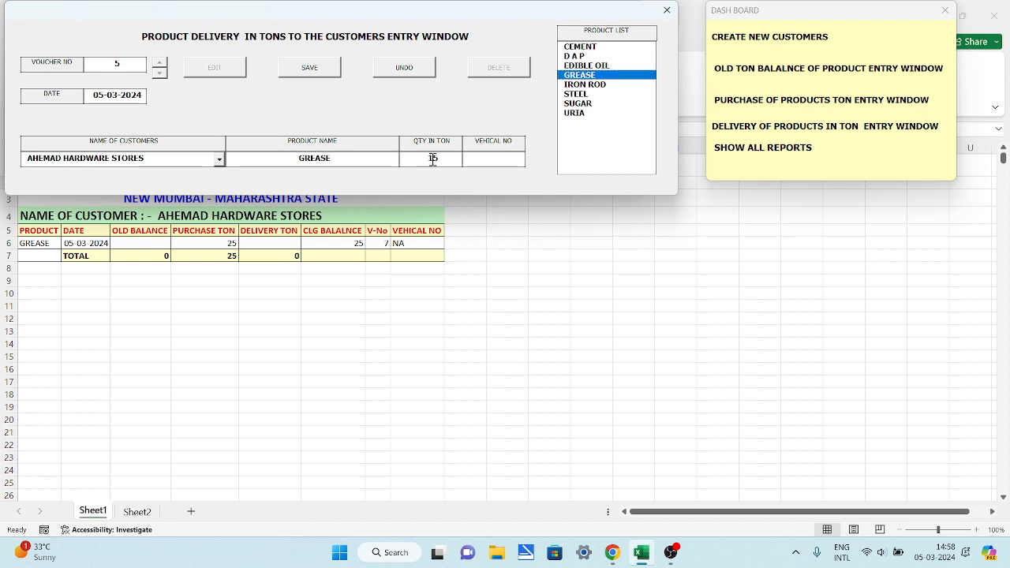
pyautogui.write('MH26J5858')
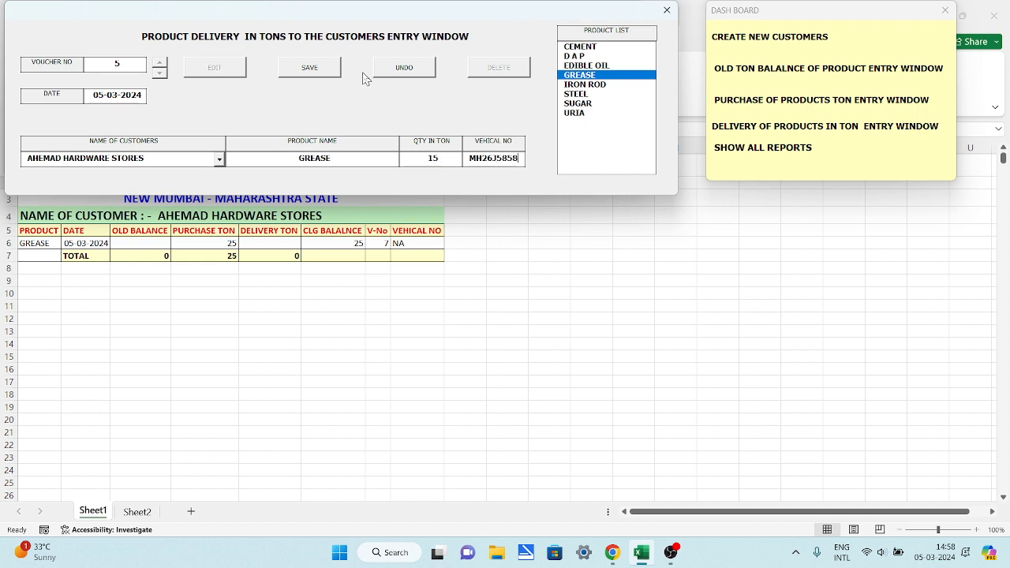
pyautogui.click(331, 69)
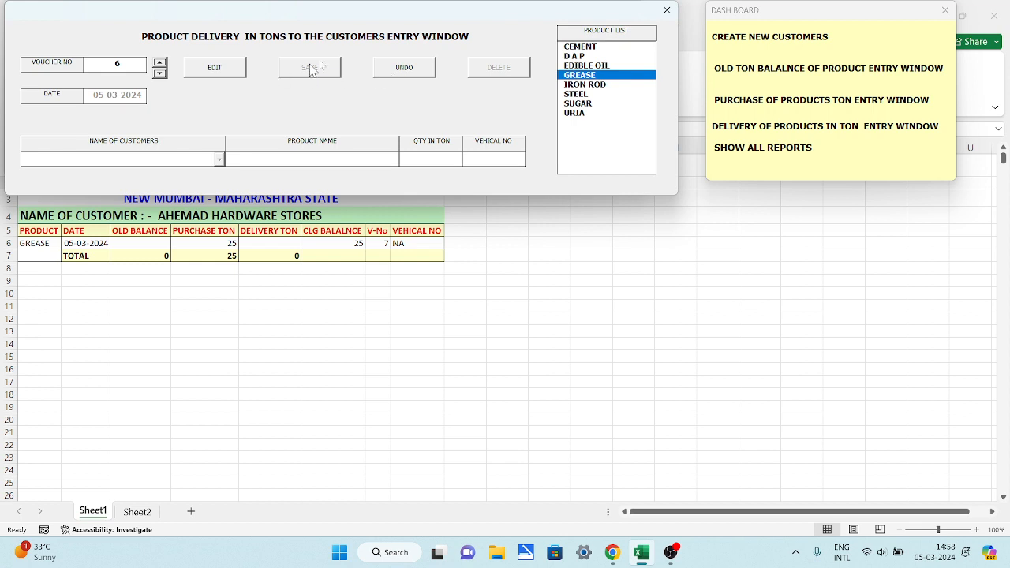
# Step: Close the delivery window and generate the MAULI TRADERS report to check its EDIBLE OIL and SUGAR entries
pyautogui.click(666, 10)
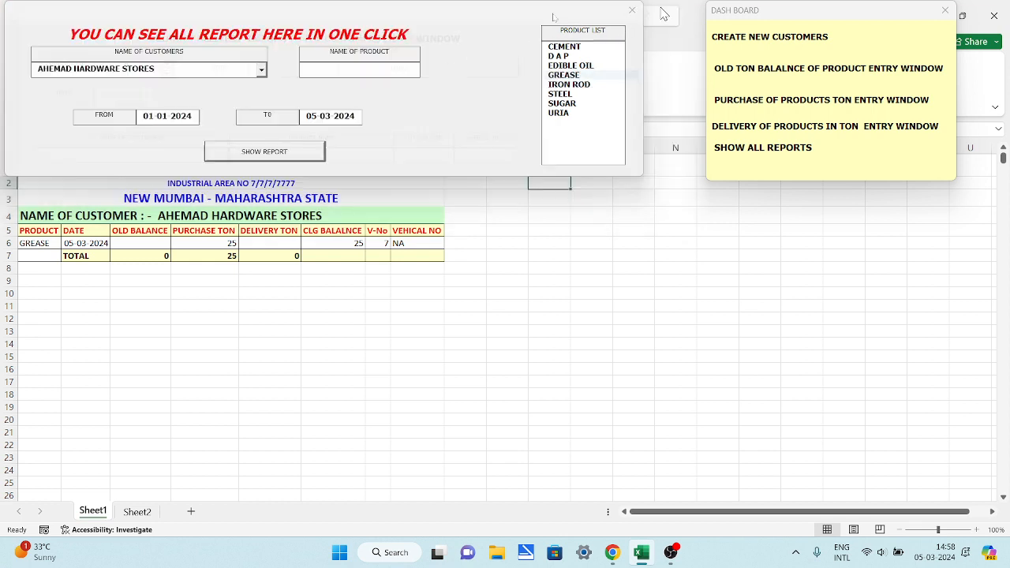
pyautogui.click(262, 70)
pyautogui.click(131, 131)
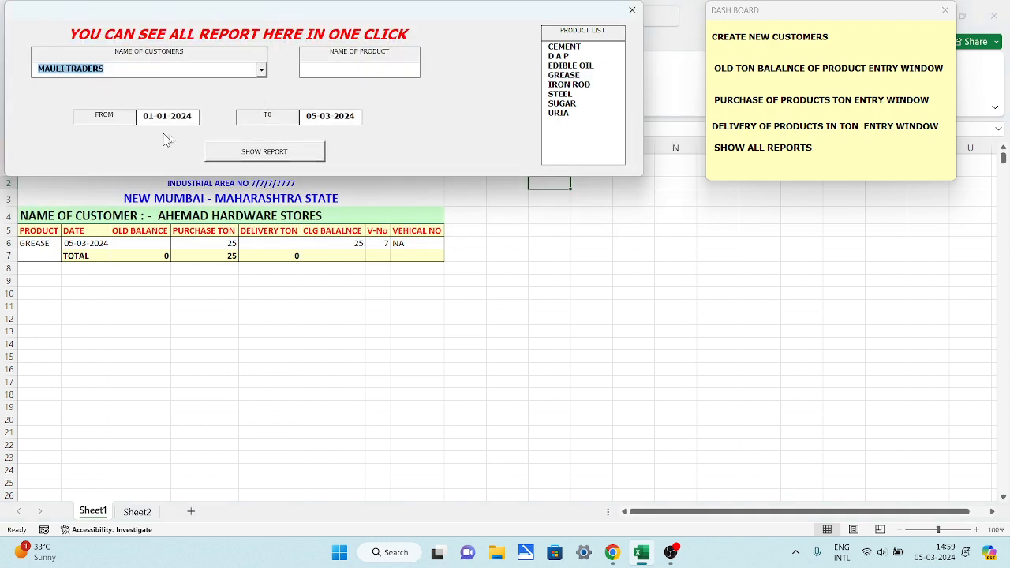
pyautogui.click(244, 151)
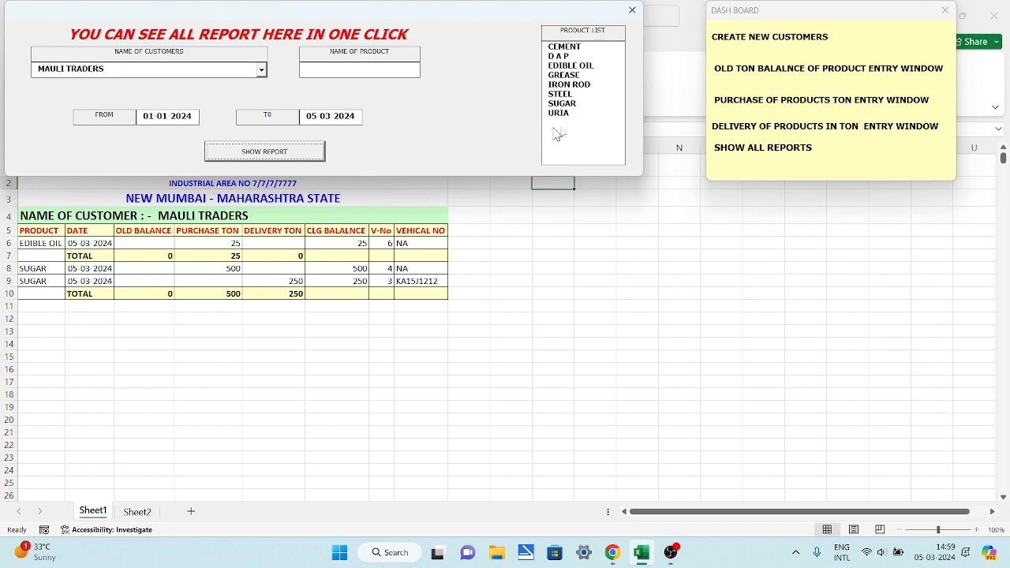
pyautogui.click(762, 127)
pyautogui.click(216, 69)
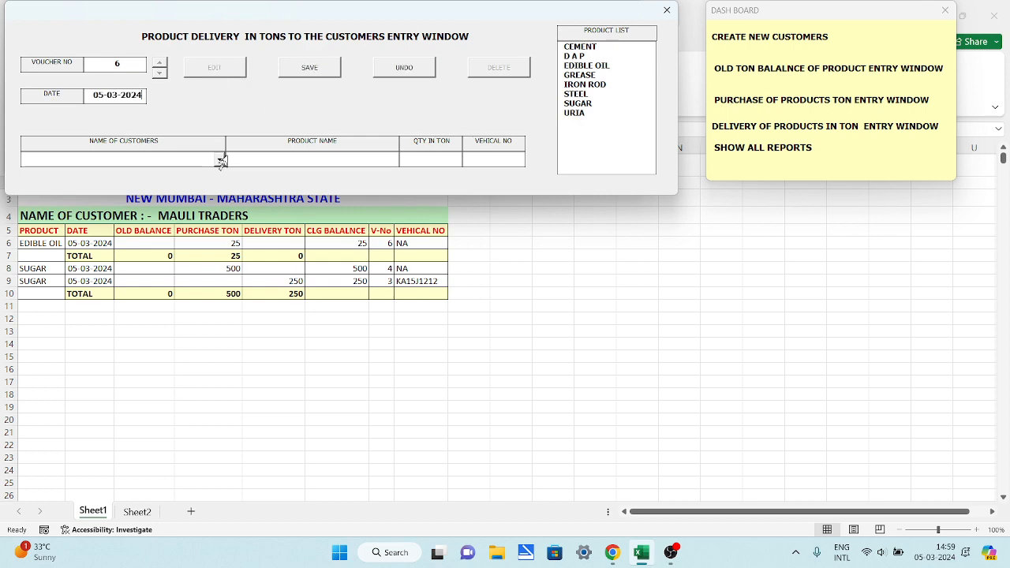
pyautogui.click(219, 159)
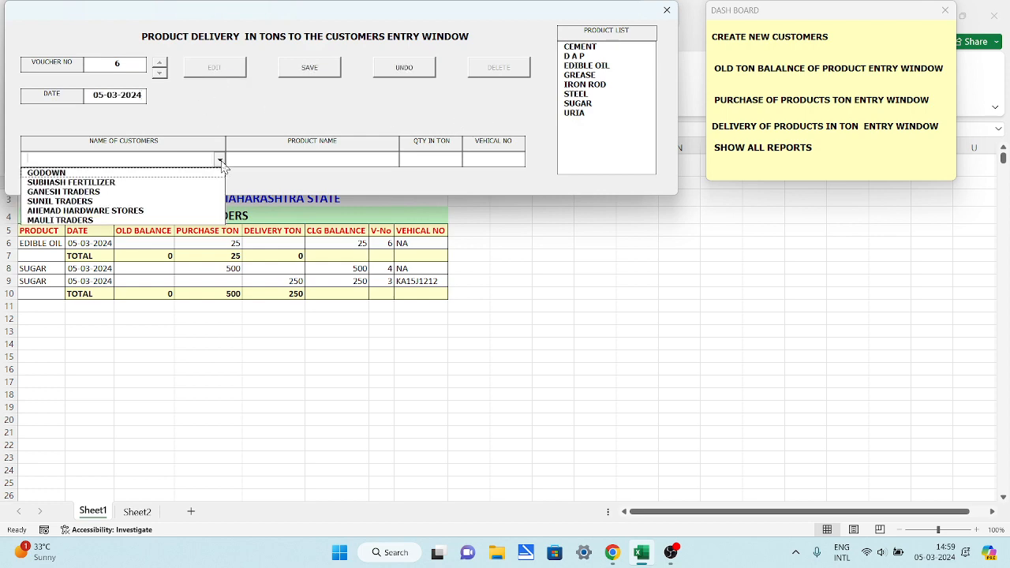
pyautogui.click(150, 220)
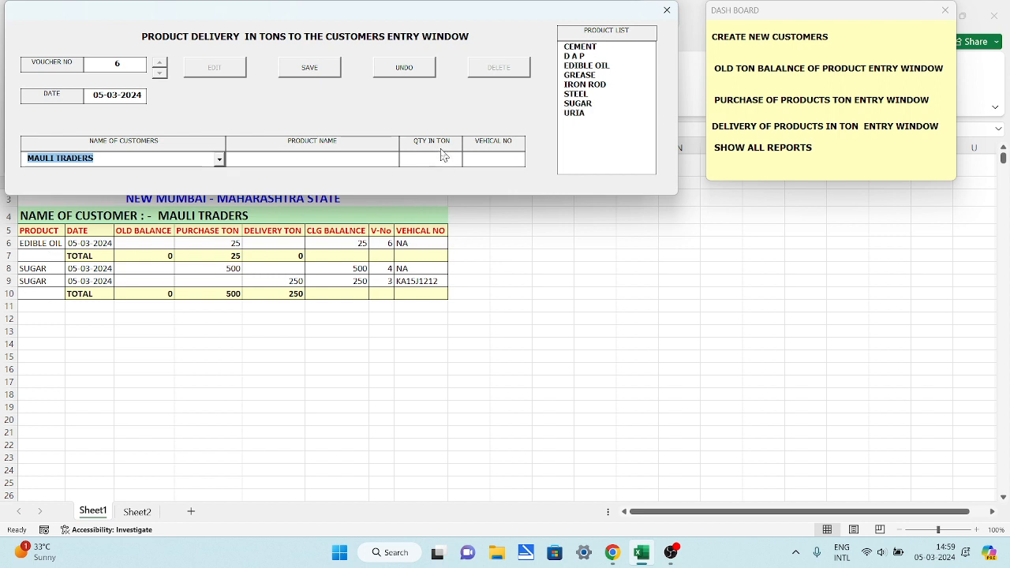
pyautogui.click(581, 67)
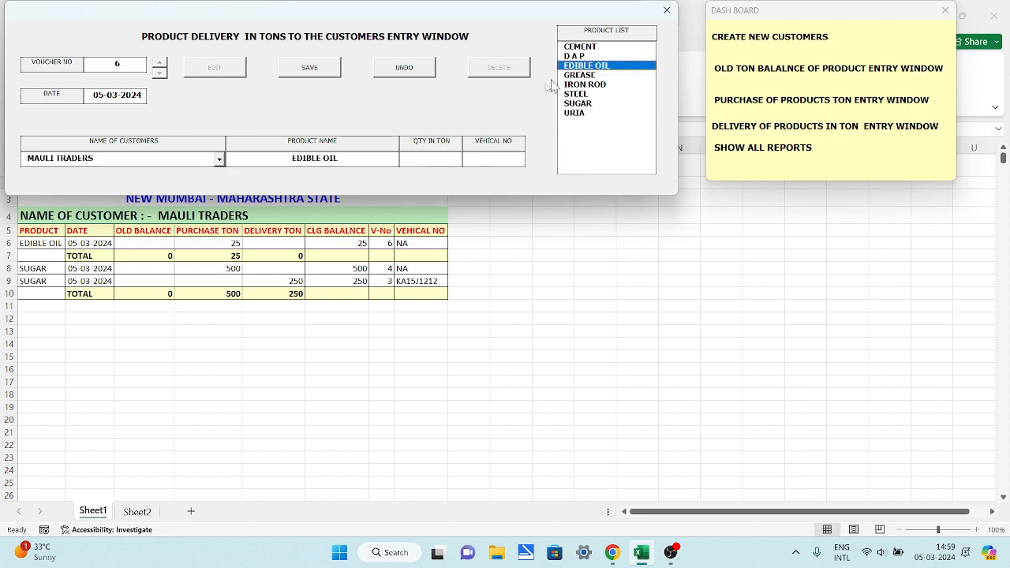
pyautogui.click(441, 160)
pyautogui.write('25')
pyautogui.press('Tab')
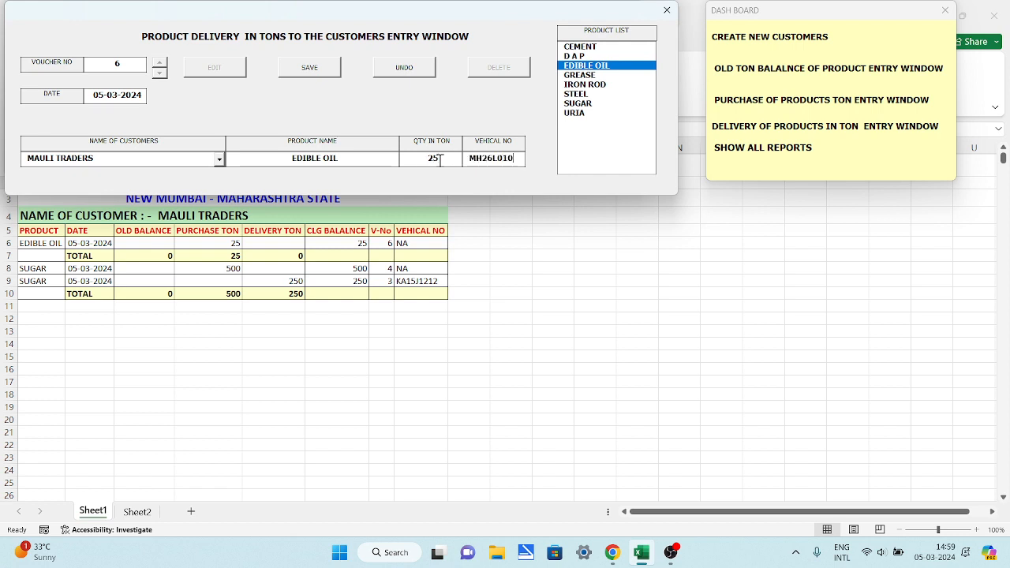
pyautogui.click(315, 71)
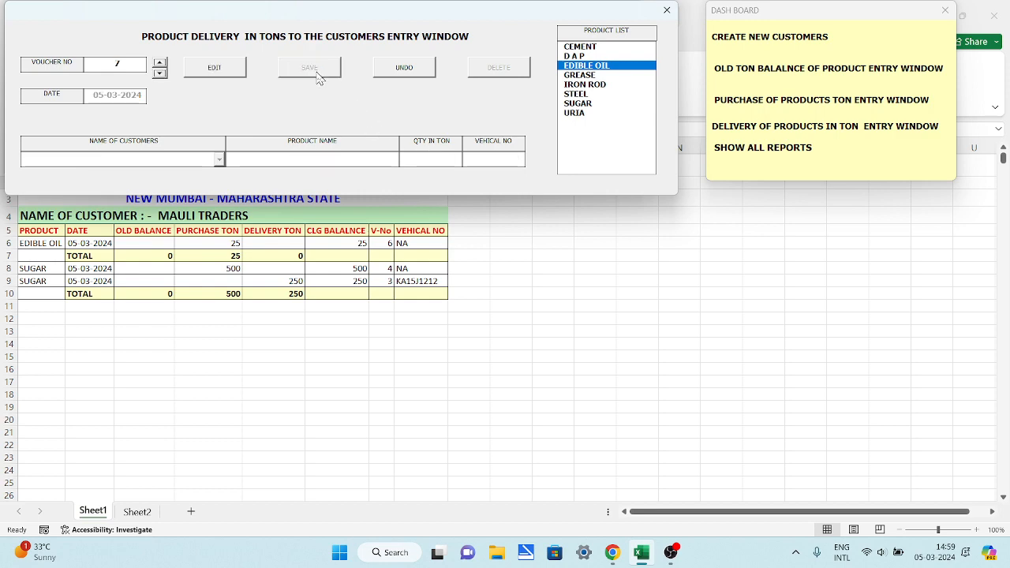
# Step: Regenerate the MAULI TRADERS report to check the EDIBLE OIL delivery, and generate the GANESH TRADERS report
pyautogui.click(666, 10)
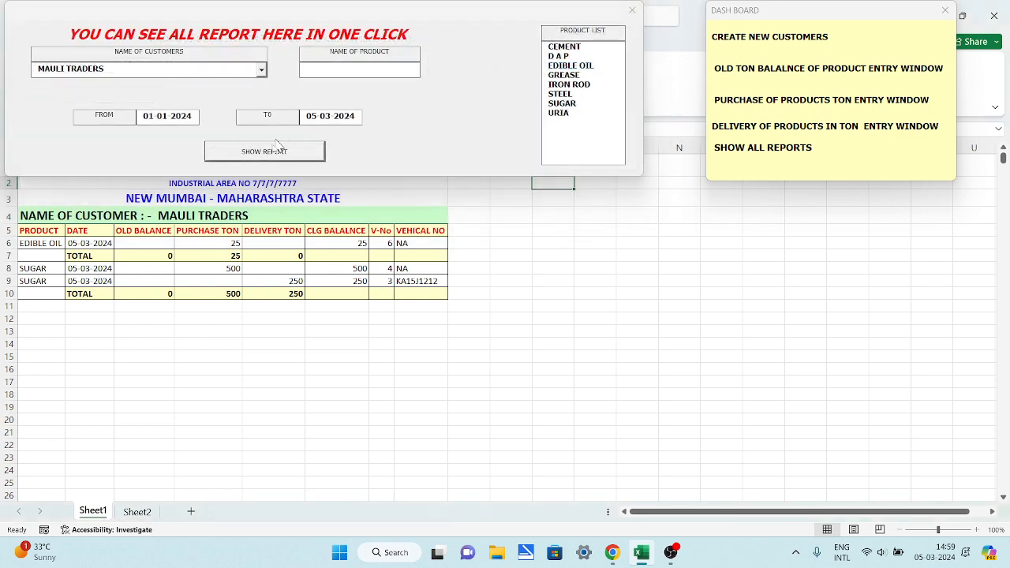
pyautogui.click(266, 151)
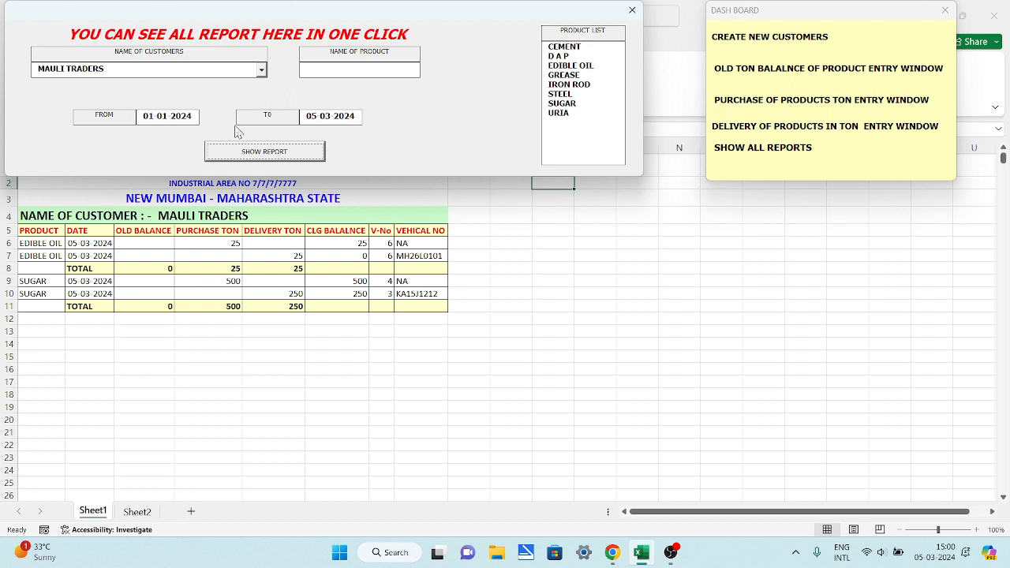
pyautogui.click(261, 70)
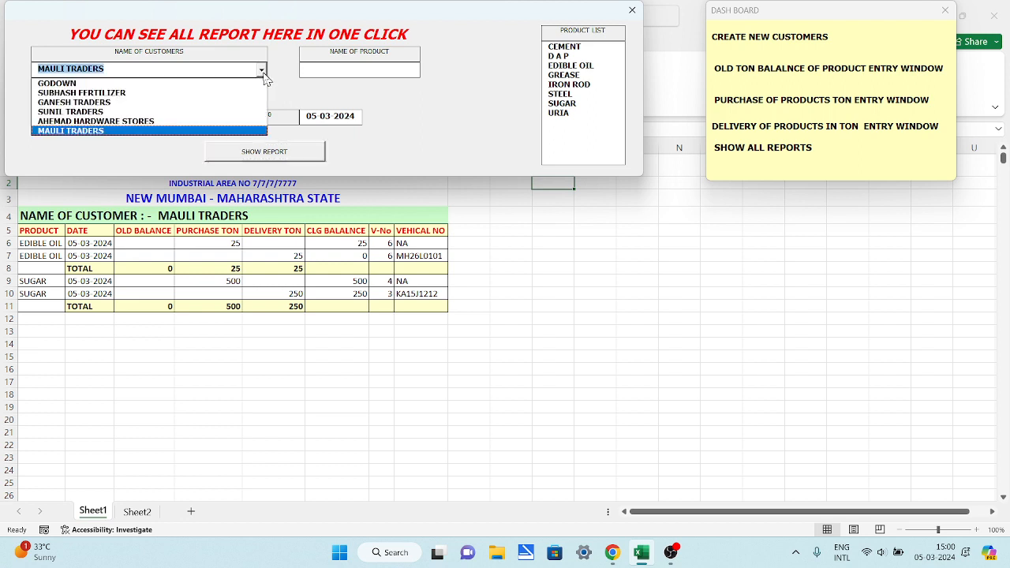
pyautogui.click(97, 102)
pyautogui.click(247, 156)
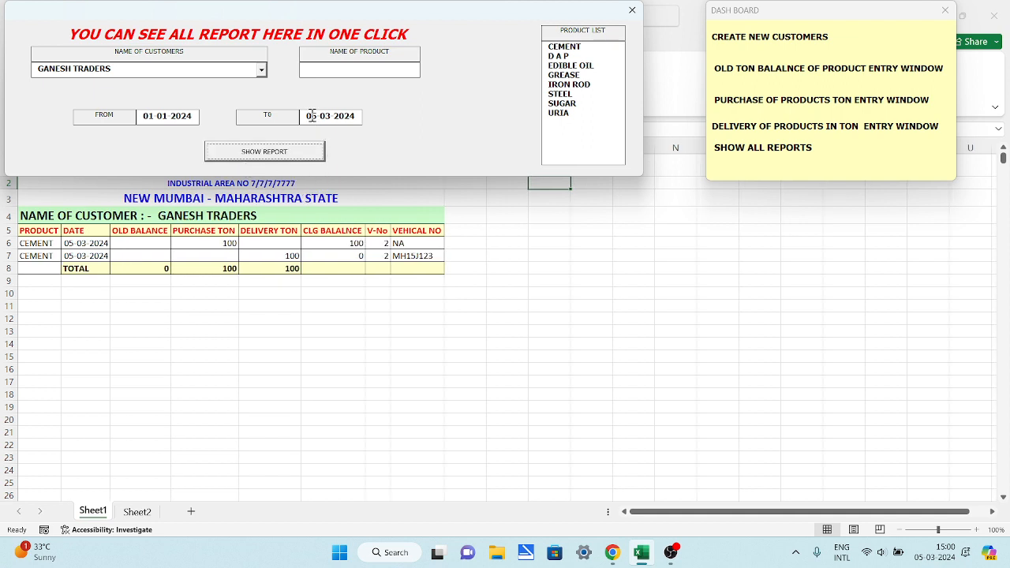
# Step: Set the report's end date to 06-03-2024 and regenerate the GANESH TRADERS report
pyautogui.click(312, 115)
pyautogui.press('Delete')
pyautogui.write('6')
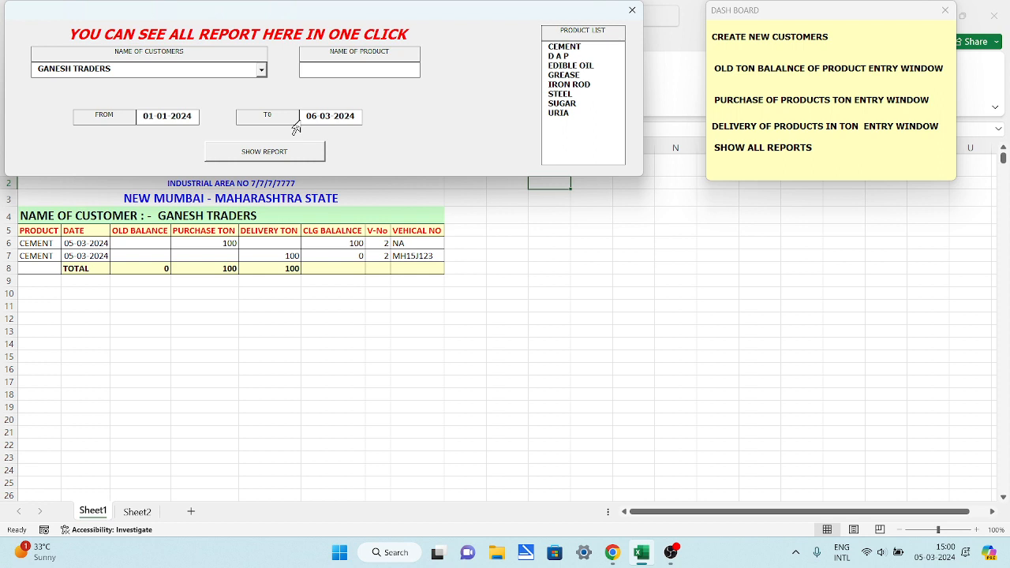
pyautogui.click(288, 159)
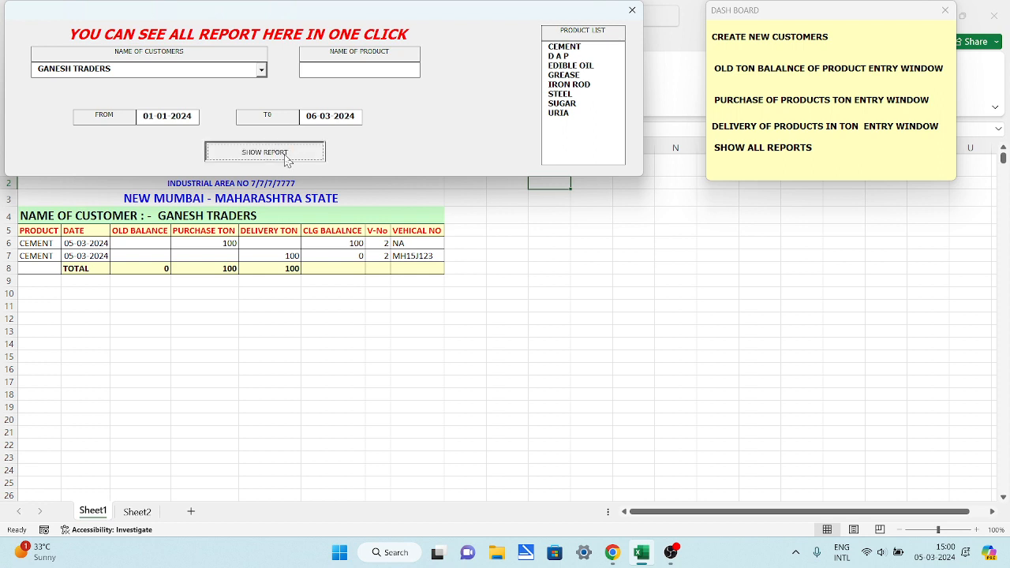
# Step: Generate the SUBHASH FERTILIZER and SUNIL TRADERS reports up to 06-03-2024 to find any entry dated 06-03-2024
pyautogui.click(261, 69)
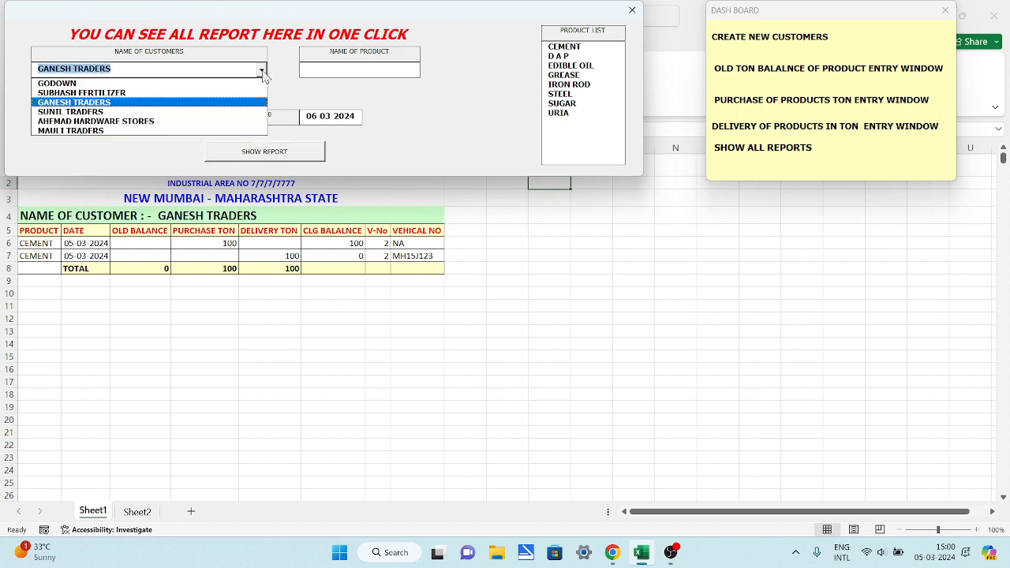
pyautogui.click(242, 94)
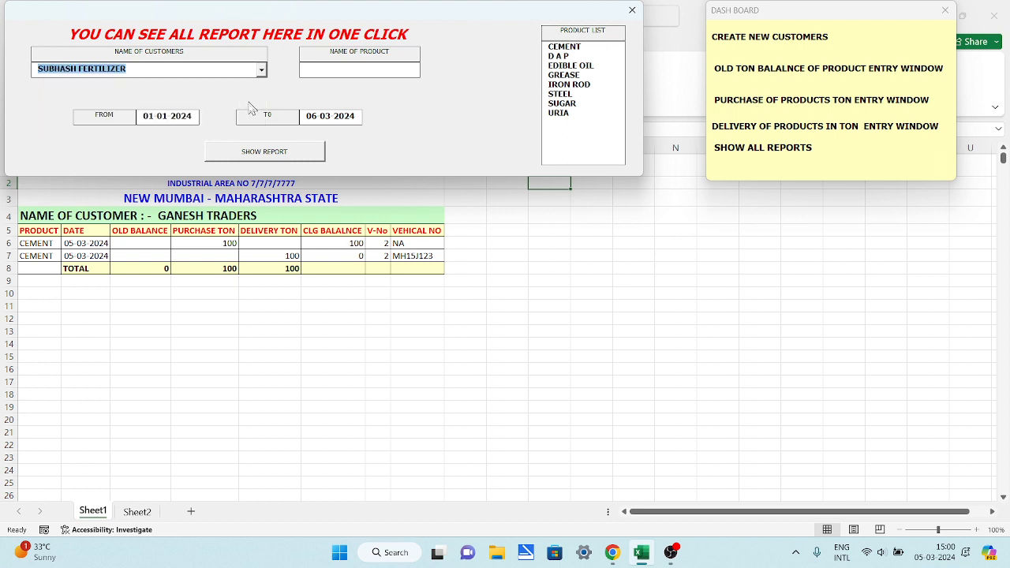
pyautogui.click(270, 157)
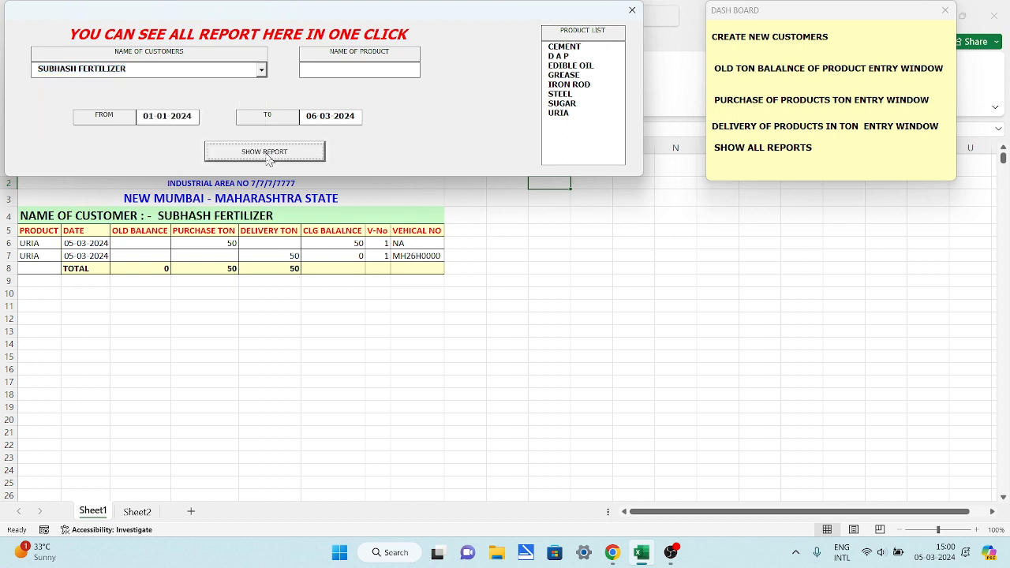
pyautogui.click(262, 69)
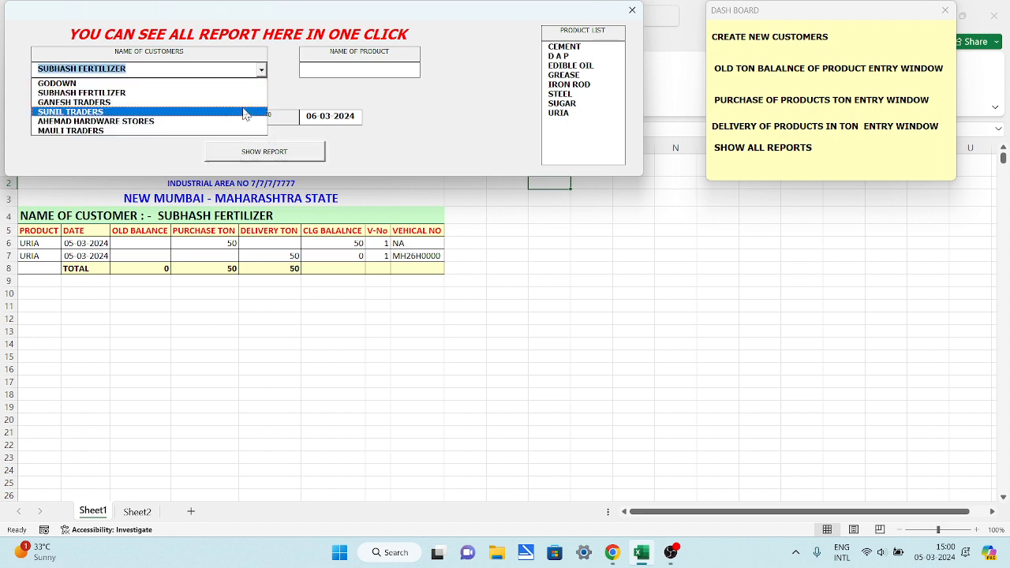
pyautogui.click(247, 111)
pyautogui.click(259, 151)
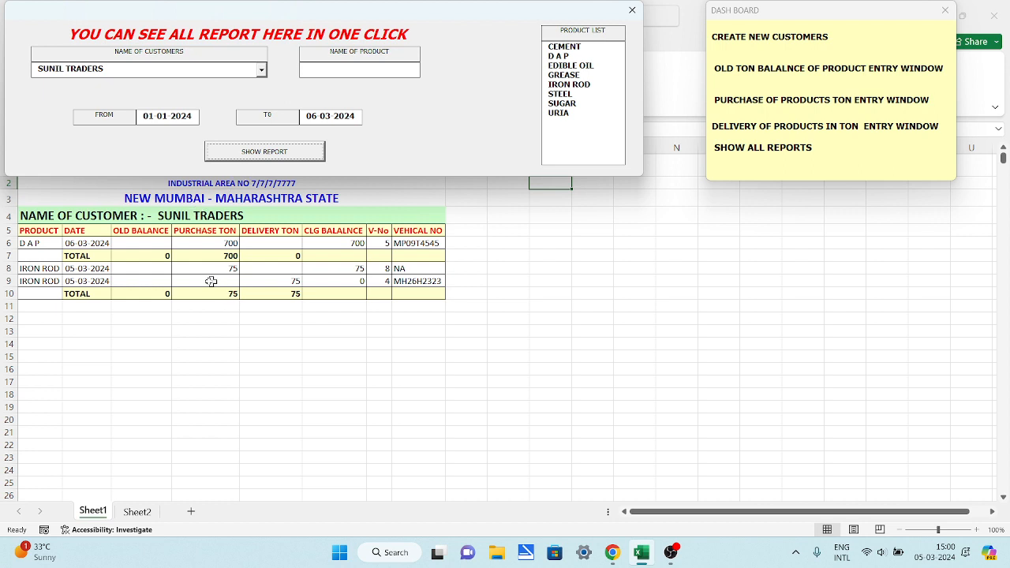
# Step: Set the end date back to 05-03-2024 and regenerate the SUNIL TRADERS report for comparison
pyautogui.click(308, 116)
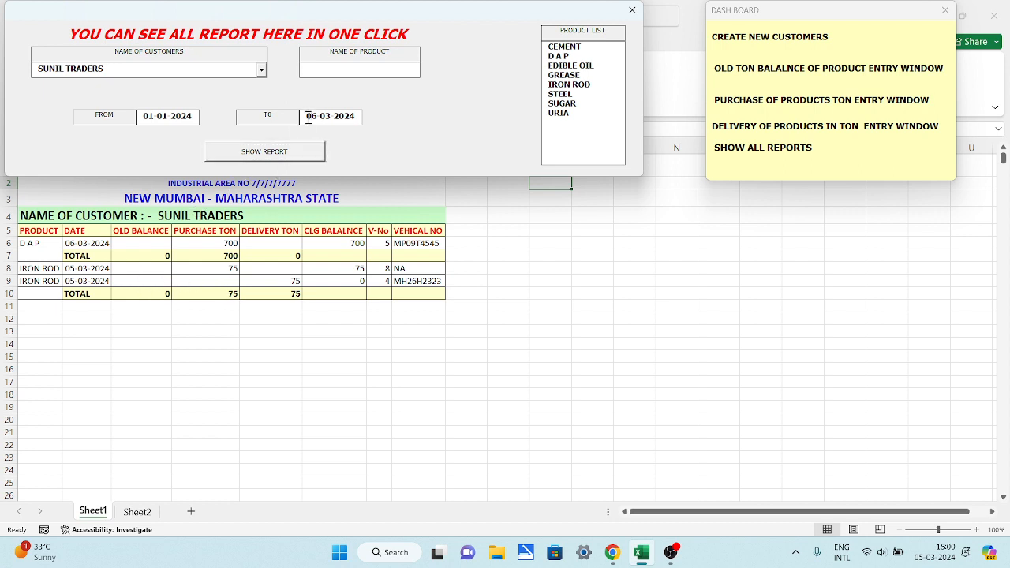
pyautogui.moveTo(319, 117); pyautogui.dragTo(306, 116)
pyautogui.write('2')
pyautogui.press('BackSpace')
pyautogui.write('05')
pyautogui.click(284, 152)
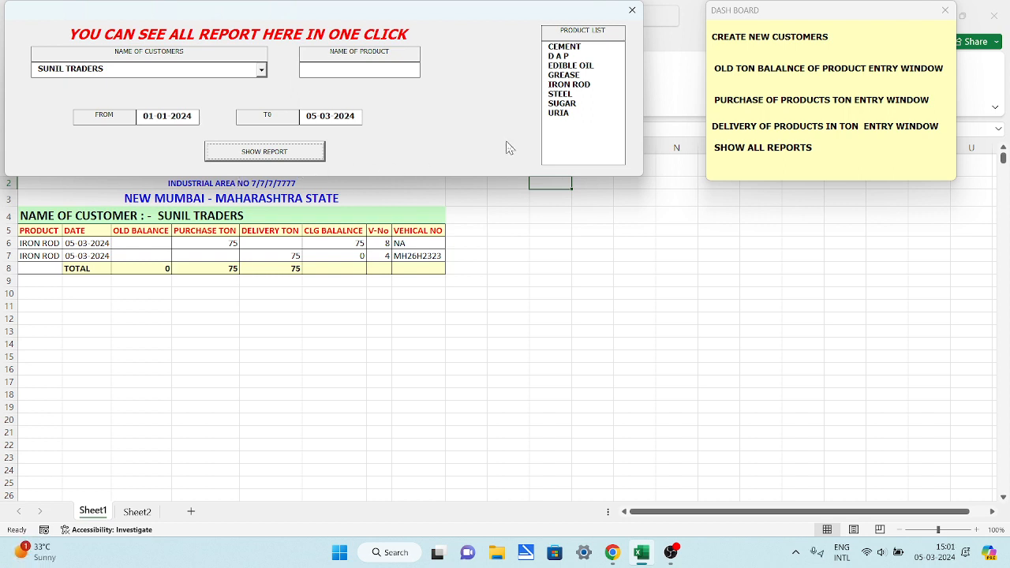
# Step: Extend the SUNIL TRADERS report to 06-03-2024 and regenerate it to check the D A P purchase
pyautogui.doubleClick(313, 116)
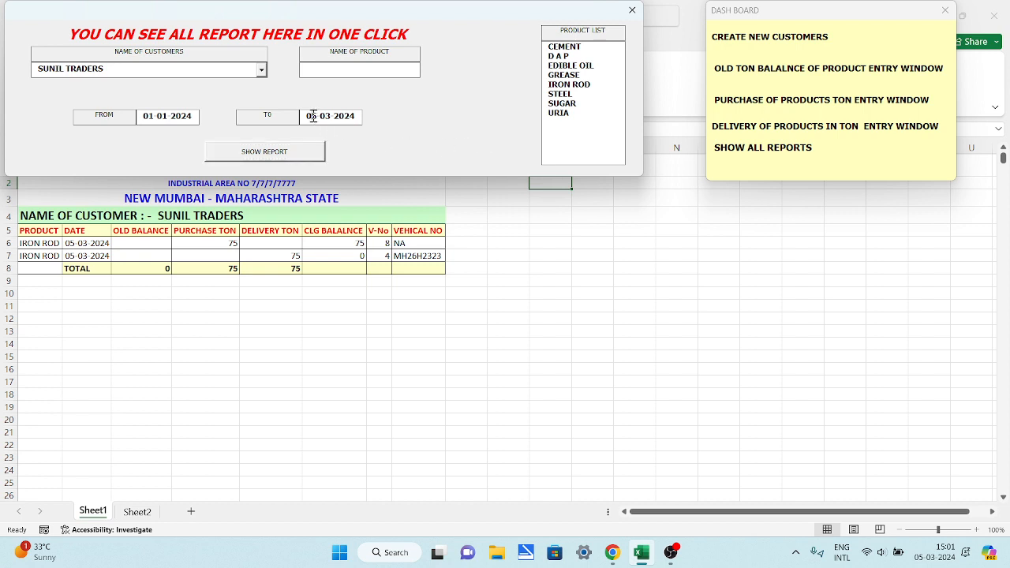
pyautogui.write('06')
pyautogui.click(296, 151)
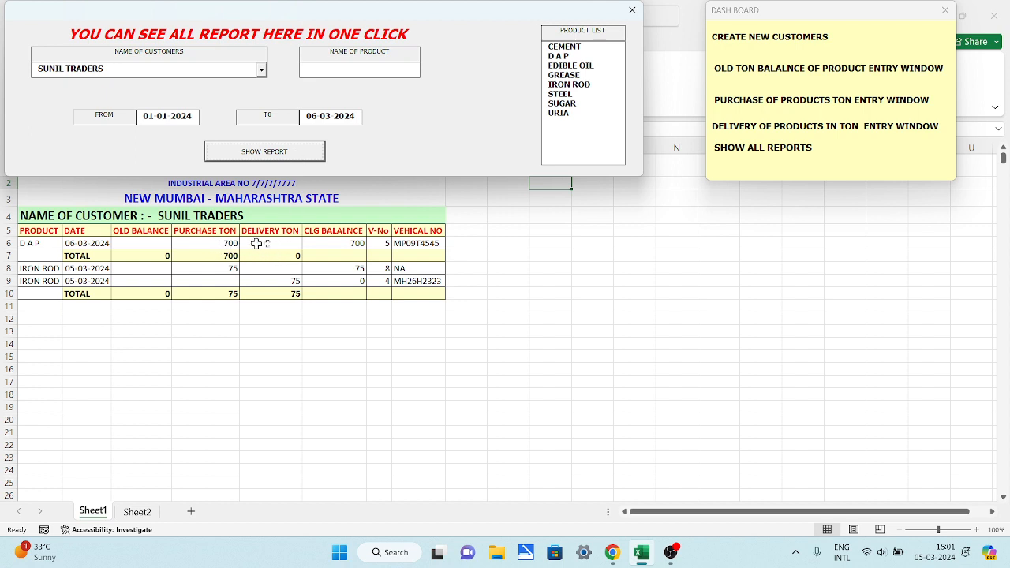
# Step: Change the date of SUNIL TRADERS' D A P purchase voucher 5 to 05-03-2024, save it and leave the purchase entry window
pyautogui.click(750, 109)
pyautogui.click(155, 70)
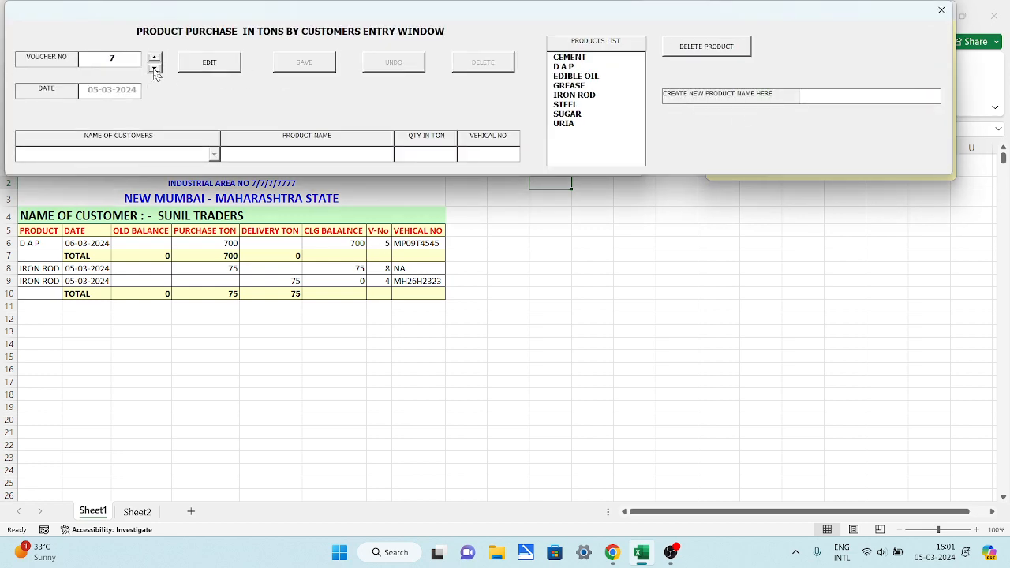
pyautogui.click(156, 70)
pyautogui.click(156, 71)
pyautogui.click(199, 68)
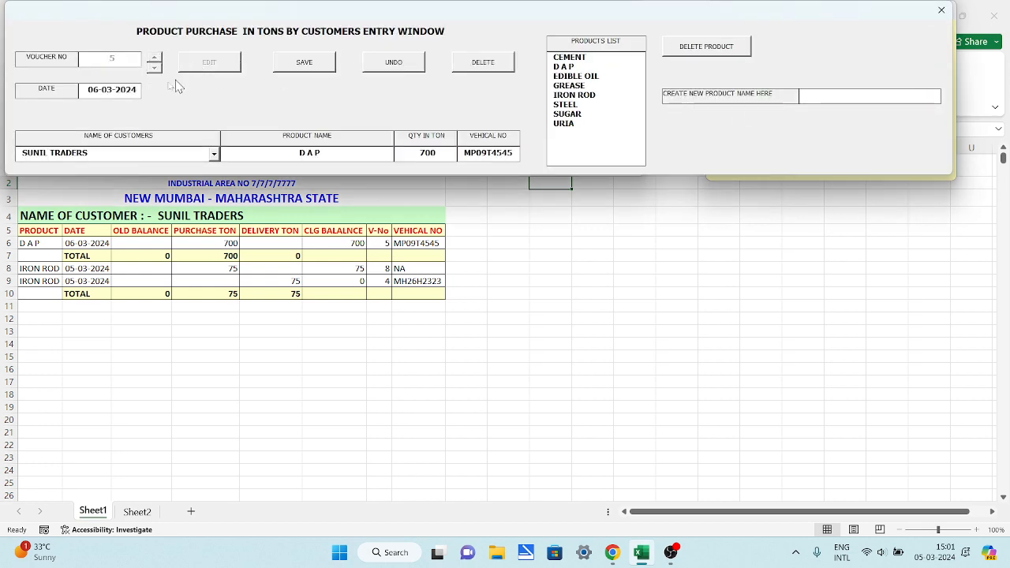
pyautogui.doubleClick(90, 92)
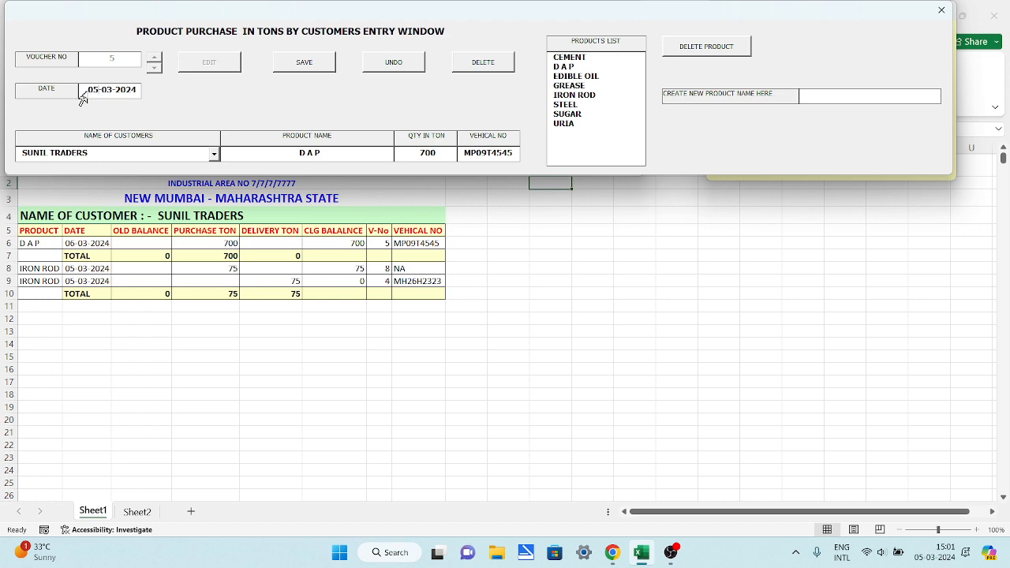
pyautogui.click(298, 68)
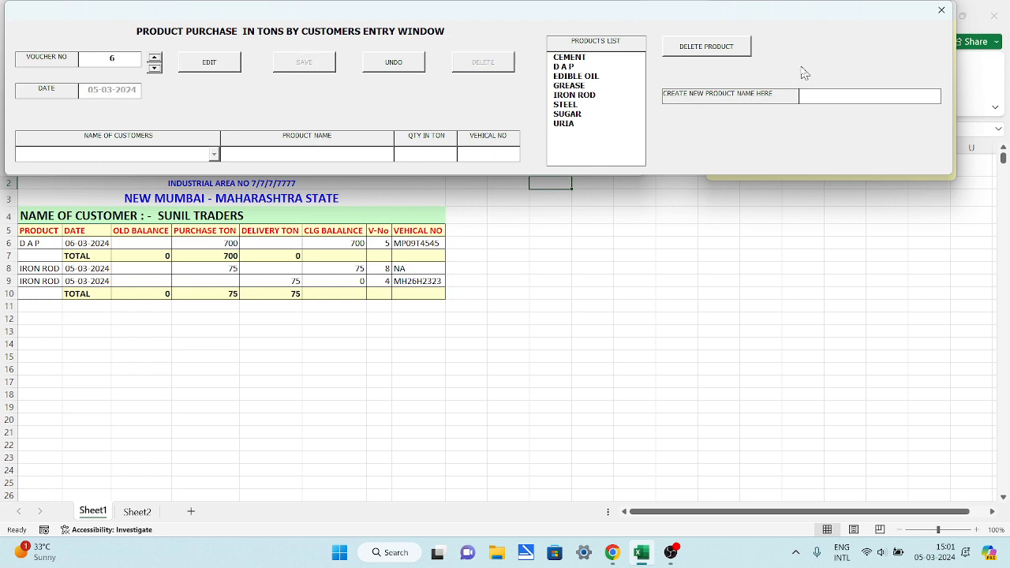
pyautogui.click(942, 10)
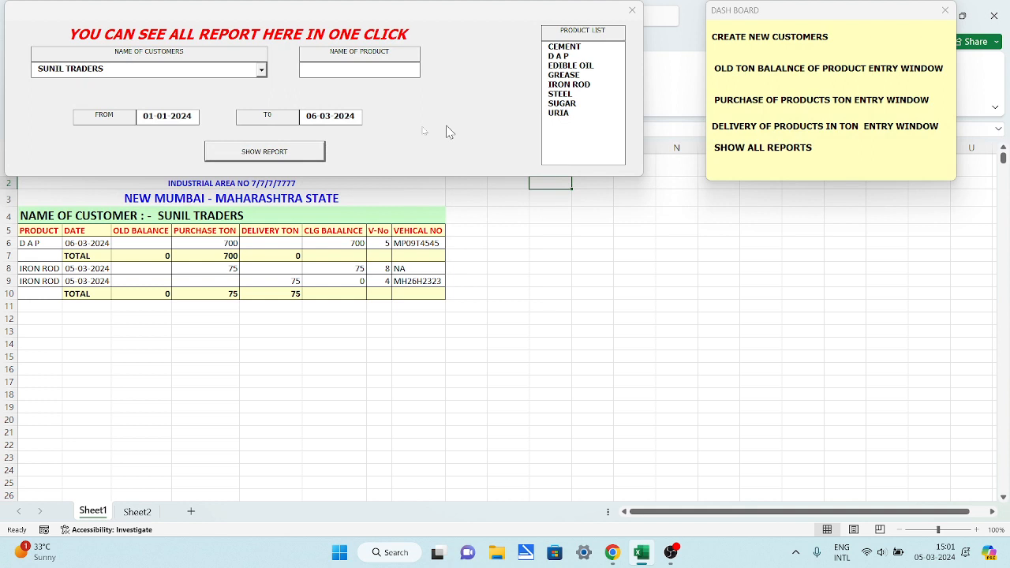
# Step: Regenerate the SUNIL TRADERS report up to 06-03-2024 and check the date of the D A P purchase
pyautogui.click(309, 111)
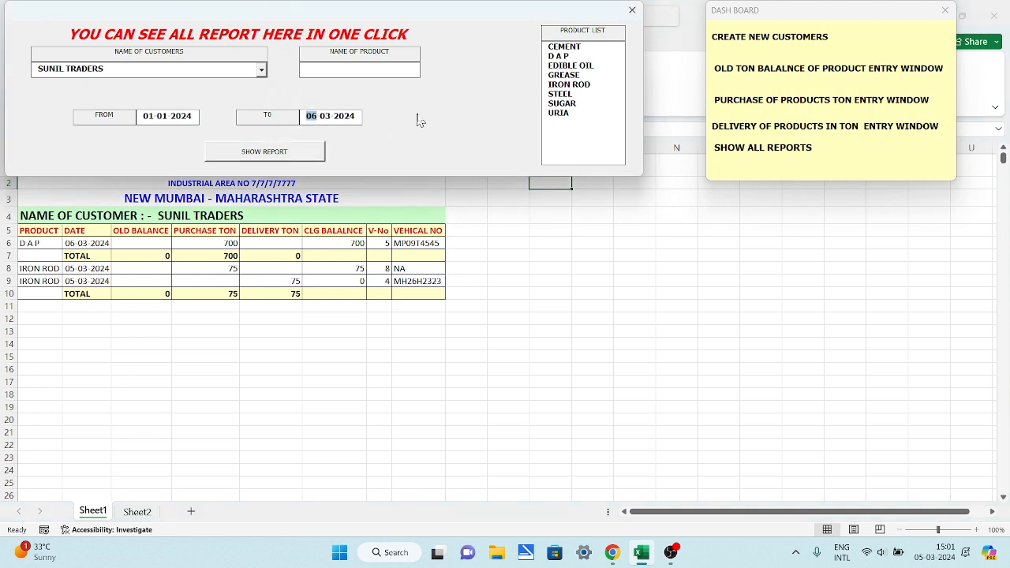
pyautogui.click(273, 156)
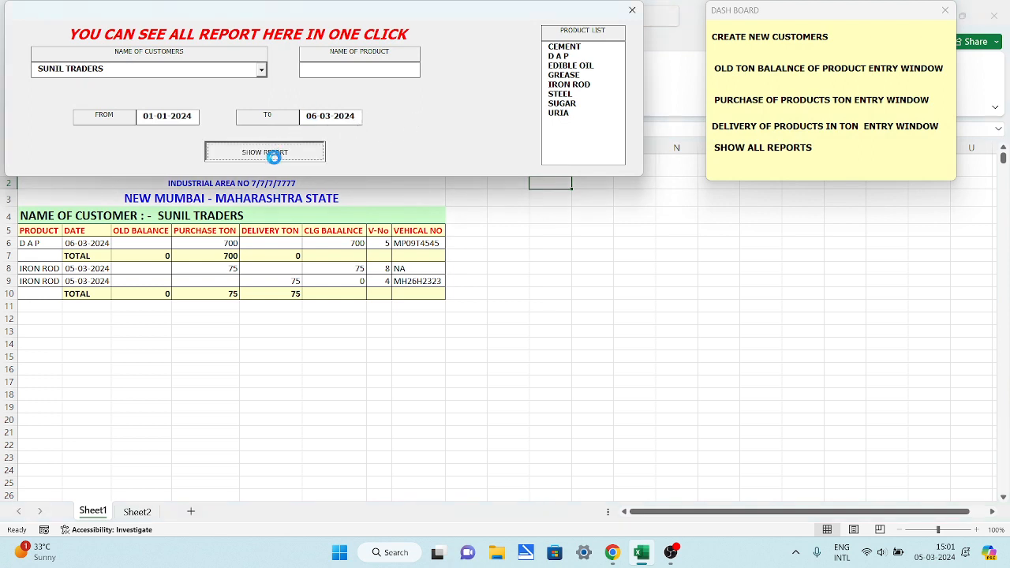
pyautogui.click(82, 242)
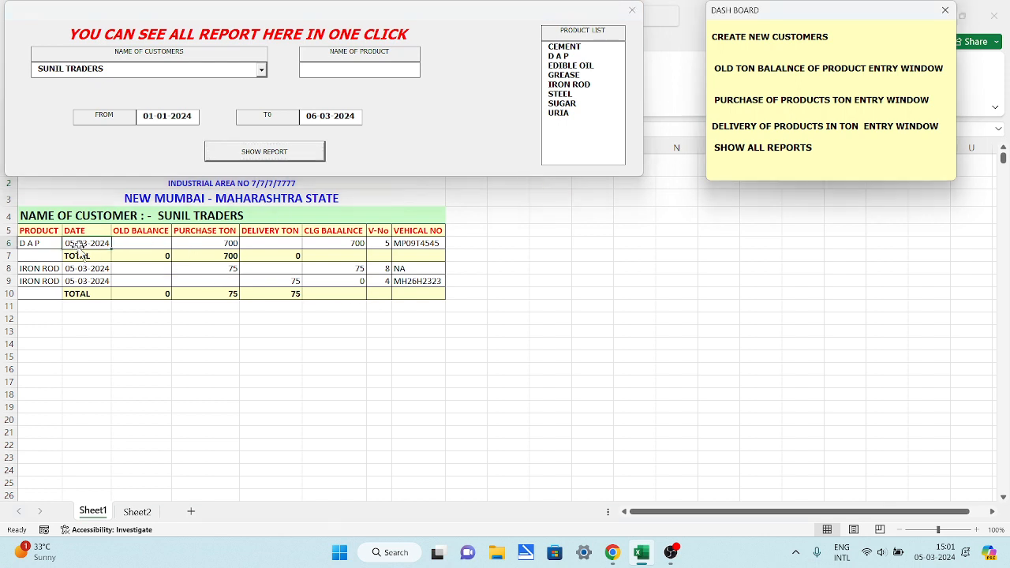
# Step: Set the report's end date to 05-03-2024 and regenerate the SUNIL TRADERS report
pyautogui.click(312, 113)
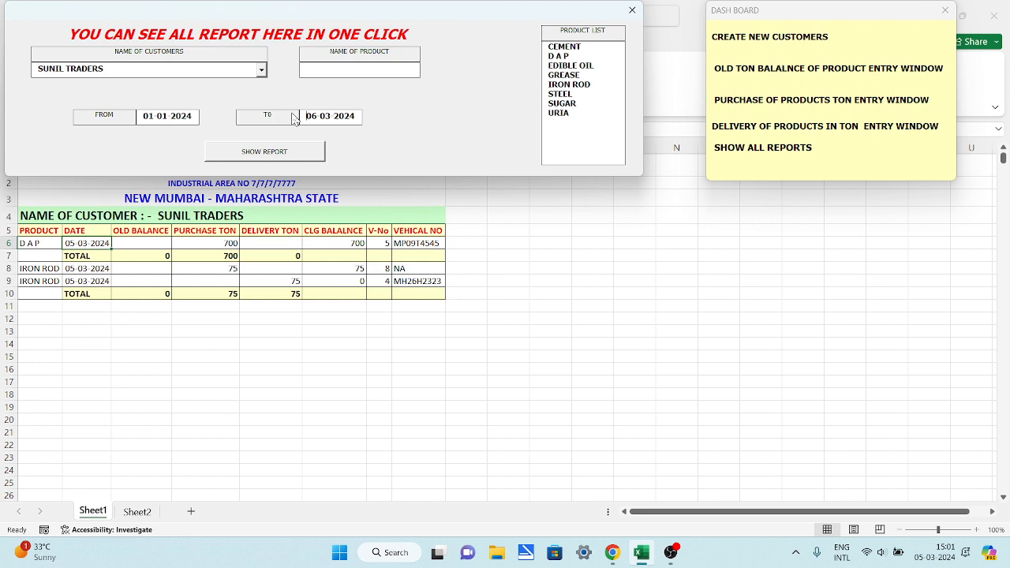
pyautogui.press('Delete')
pyautogui.press('Delete')
pyautogui.press('Delete')
pyautogui.write('05')
pyautogui.click(278, 158)
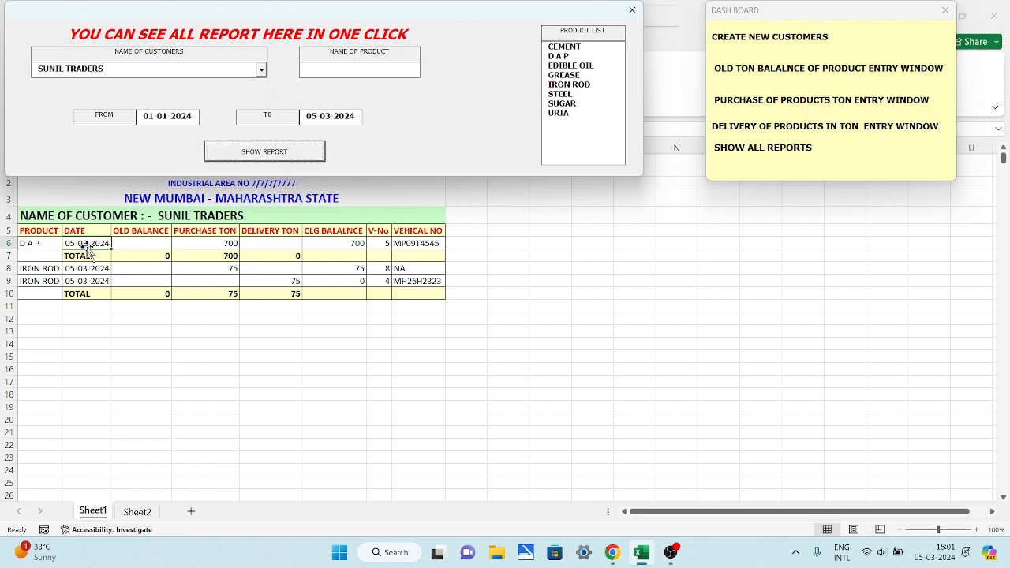
# Step: Start product delivery voucher 7 for customer SUNIL TRADERS with product D A P
pyautogui.click(742, 128)
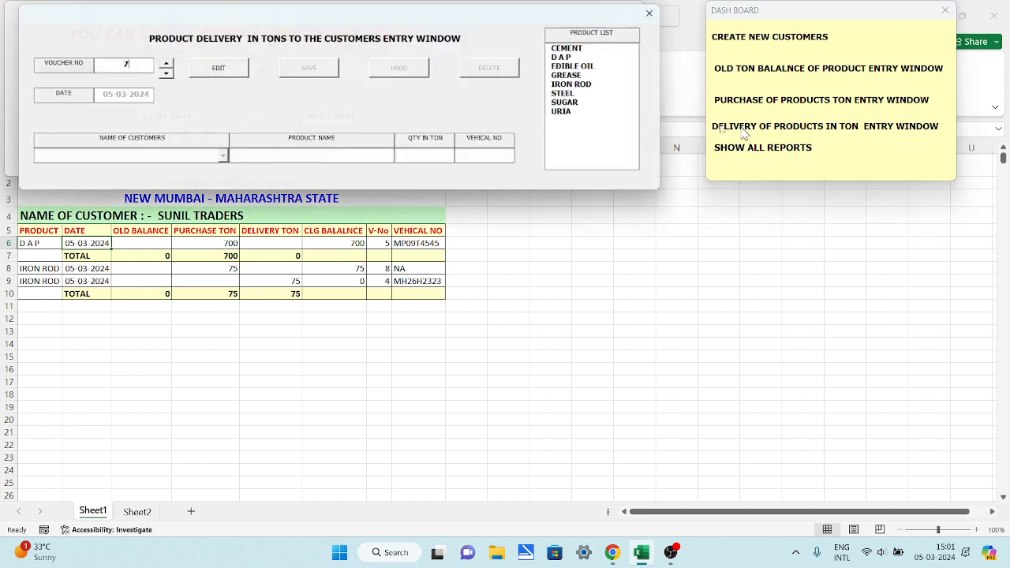
pyautogui.click(224, 74)
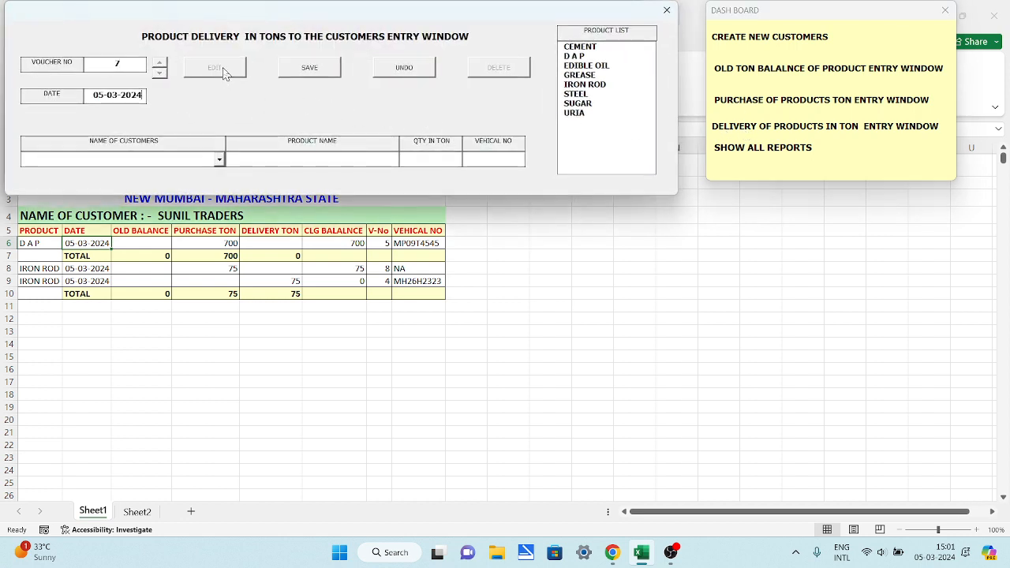
pyautogui.click(221, 159)
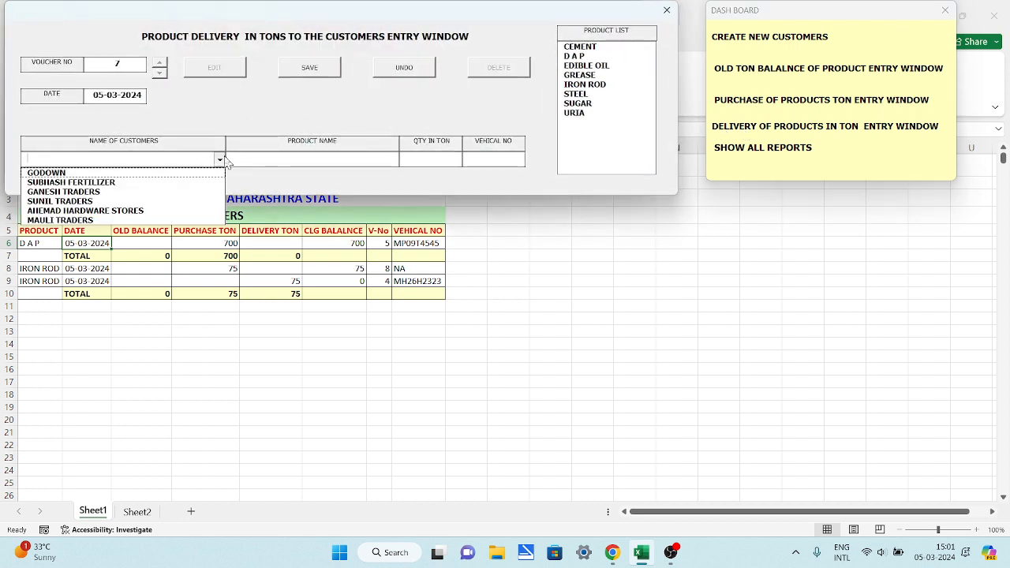
pyautogui.click(183, 201)
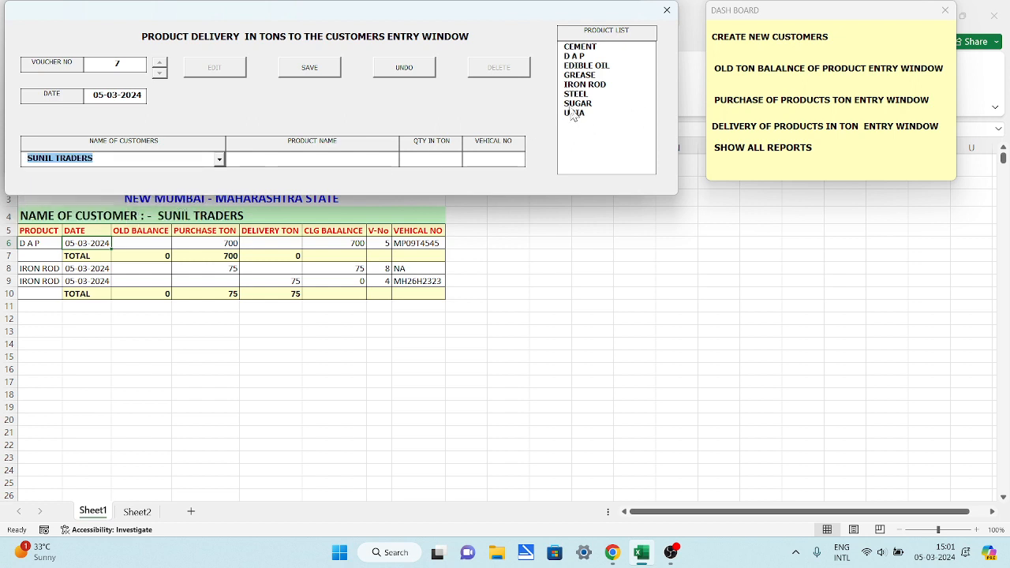
pyautogui.click(573, 56)
pyautogui.click(443, 161)
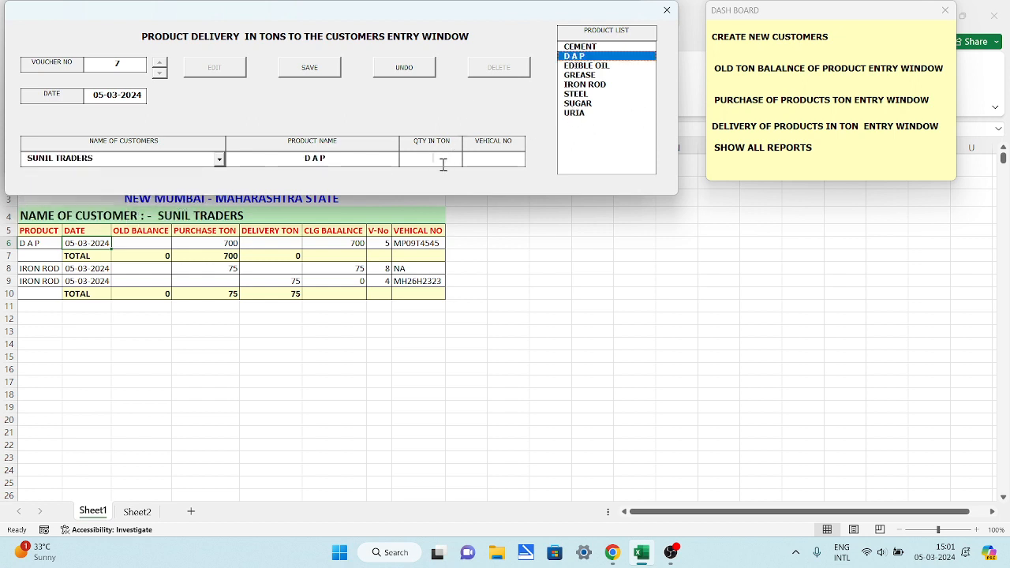
pyautogui.write('250')
pyautogui.click(496, 160)
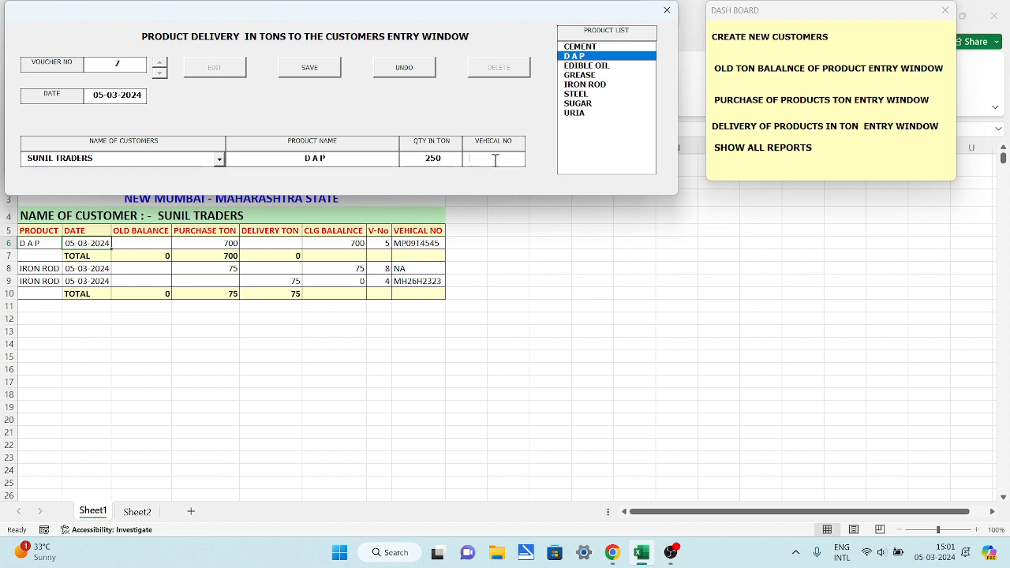
pyautogui.write('MS1818989')
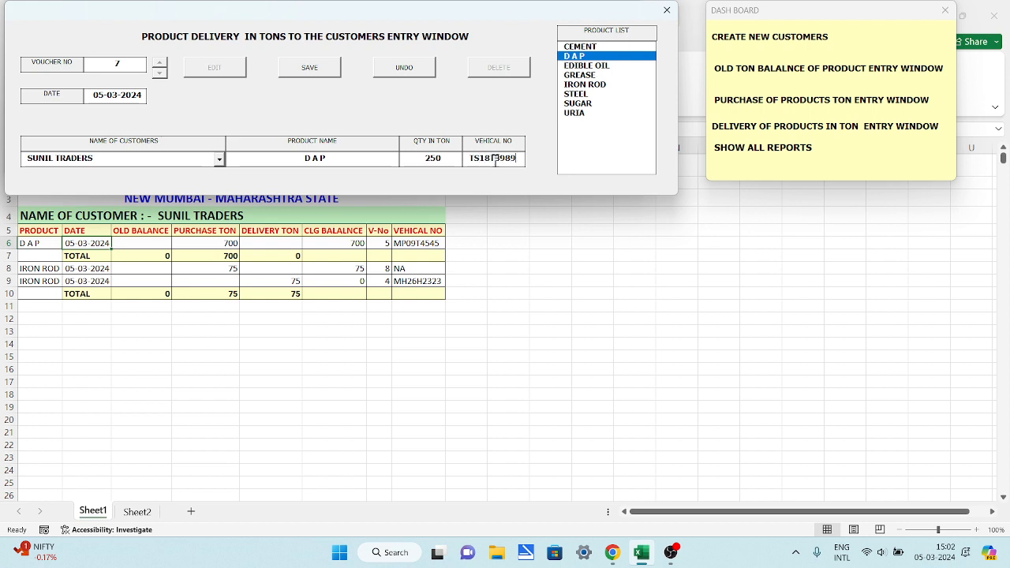
pyautogui.click(314, 71)
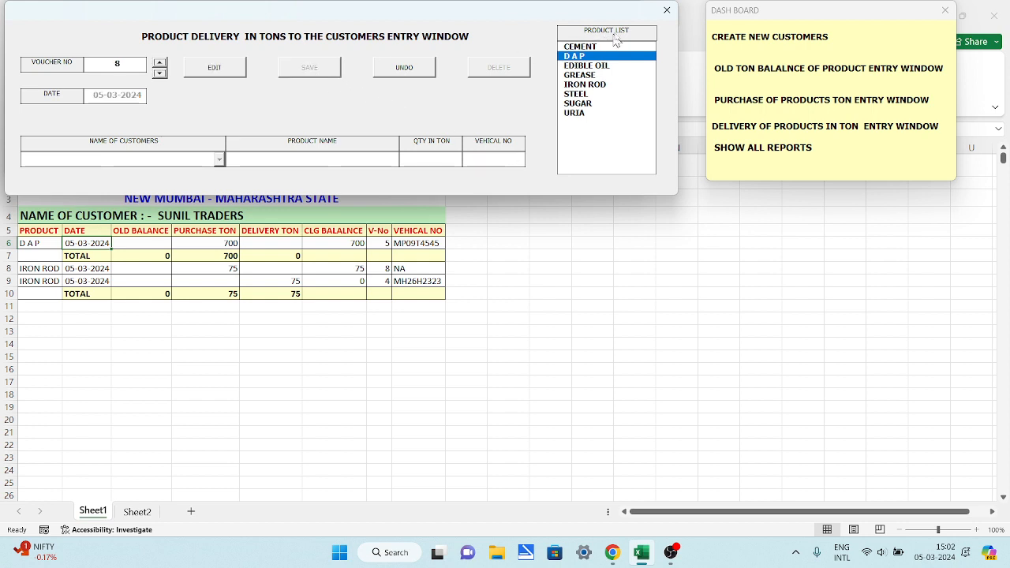
pyautogui.click(669, 9)
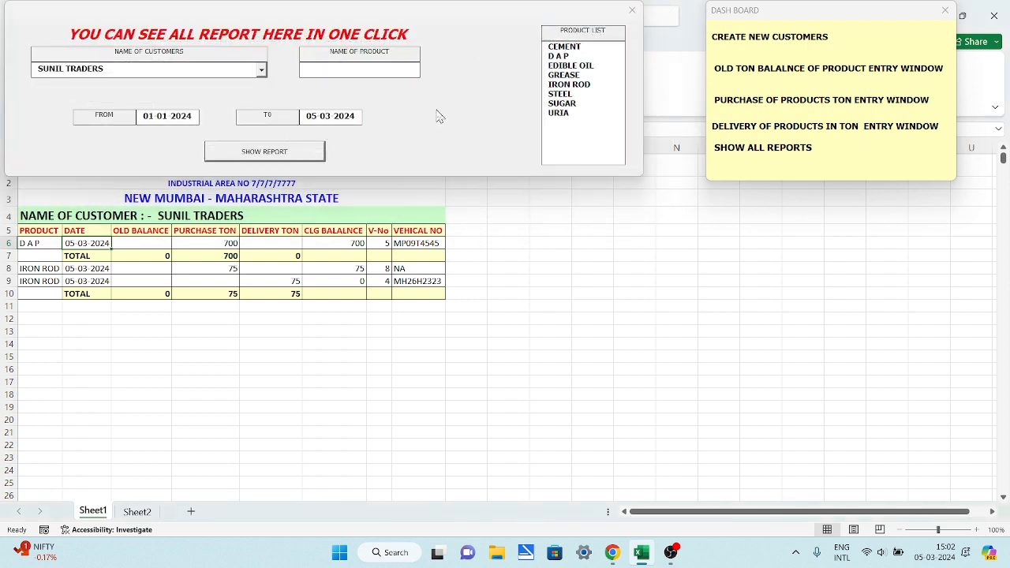
# Step: Regenerate the SUNIL TRADERS report, generate the GODOWN report up to 05-03-2024, and close the report window and dashboard
pyautogui.click(254, 155)
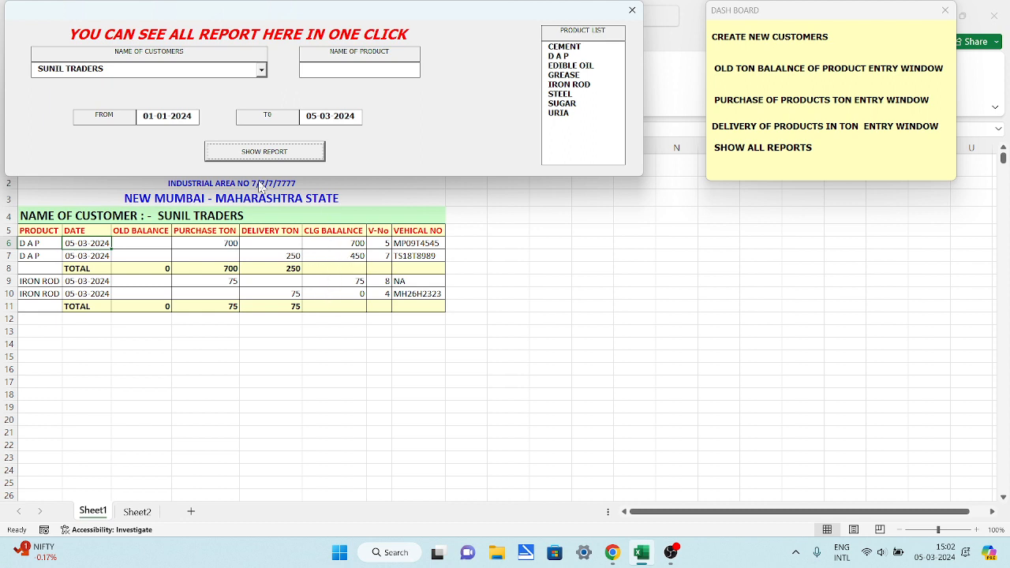
pyautogui.click(261, 70)
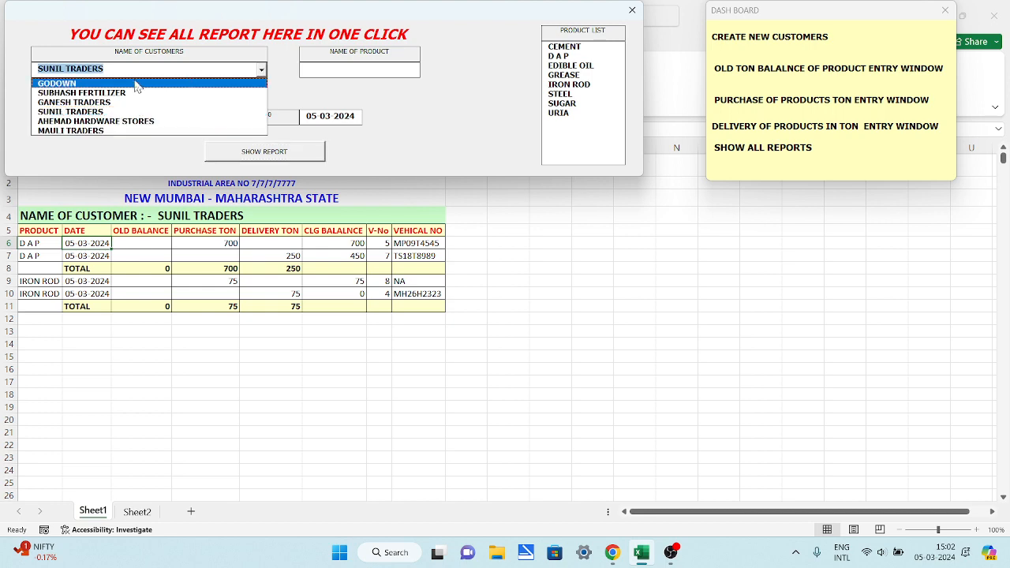
pyautogui.click(173, 85)
pyautogui.click(249, 155)
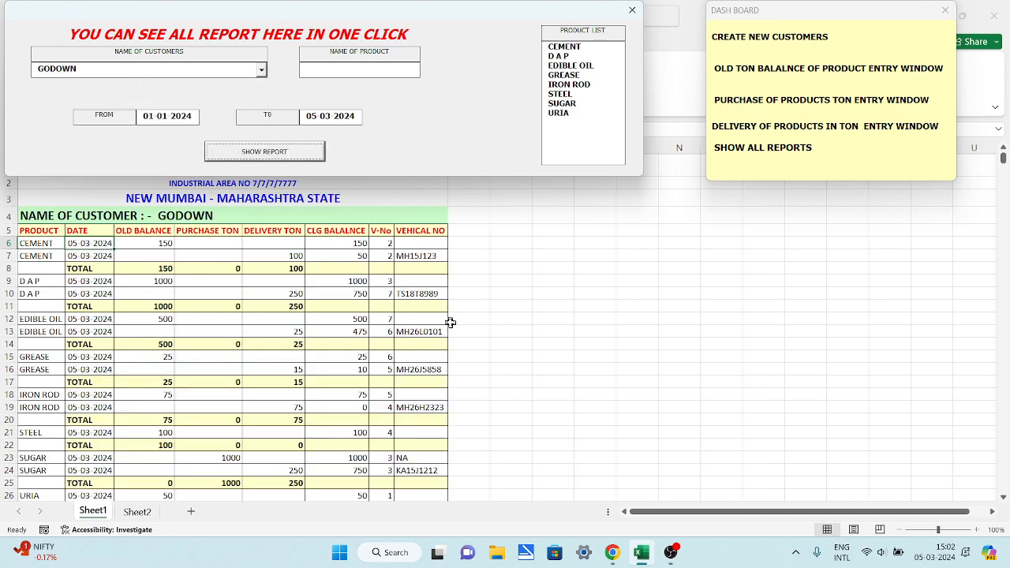
pyautogui.click(632, 11)
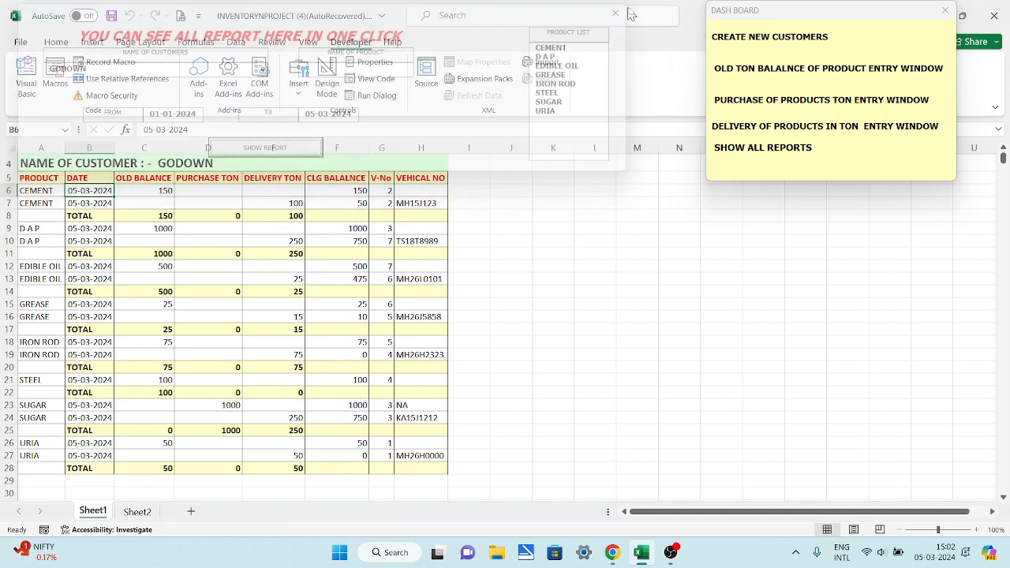
pyautogui.click(945, 10)
# Step: Examine the cement, D A P and edible oil deliveries and closing balances in the GODOWN report
pyautogui.scroll(1, 136, 446)
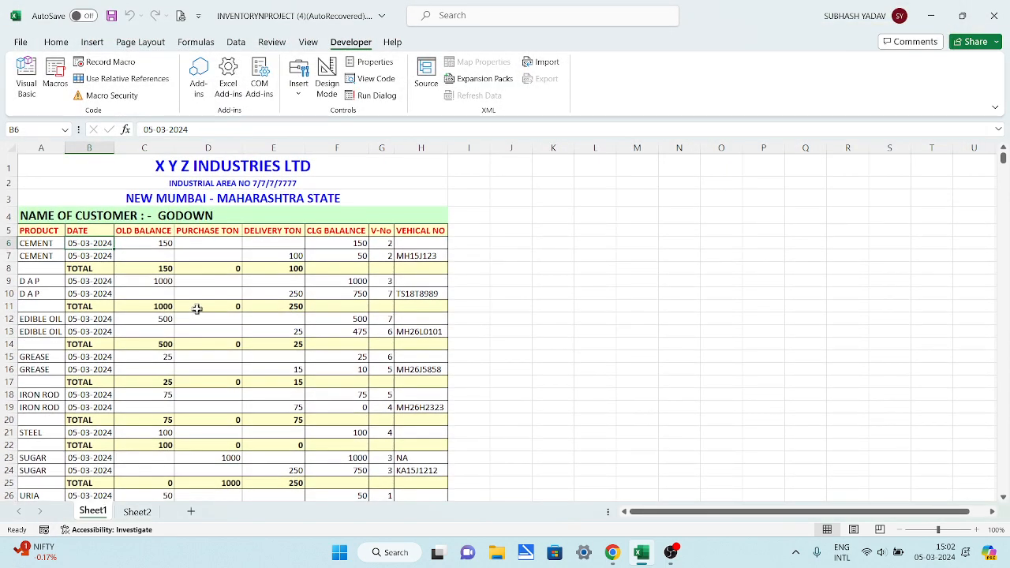
pyautogui.scroll(-3, 197, 309)
pyautogui.scroll(2, 197, 308)
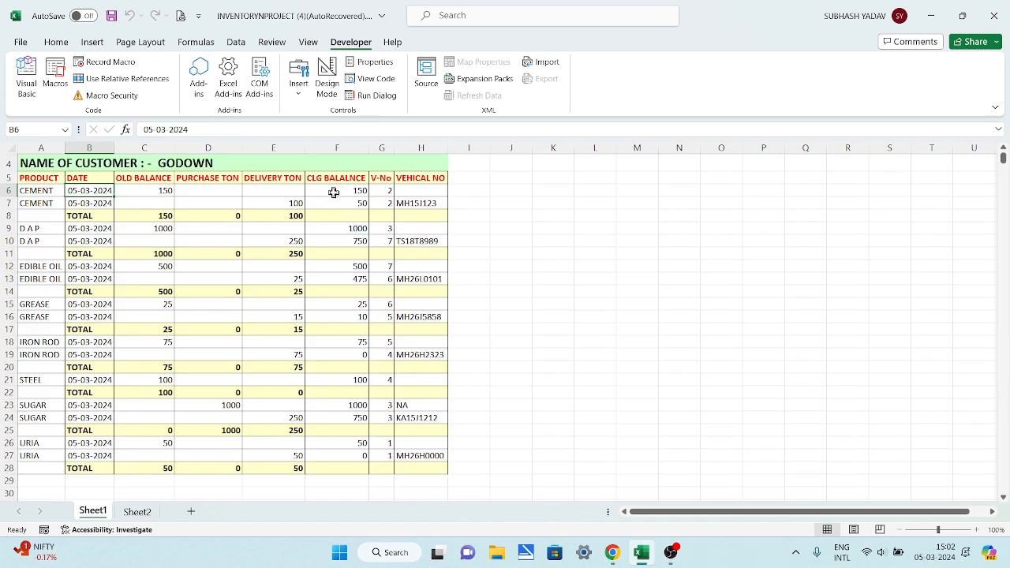
pyautogui.moveTo(48, 191); pyautogui.dragTo(332, 203)
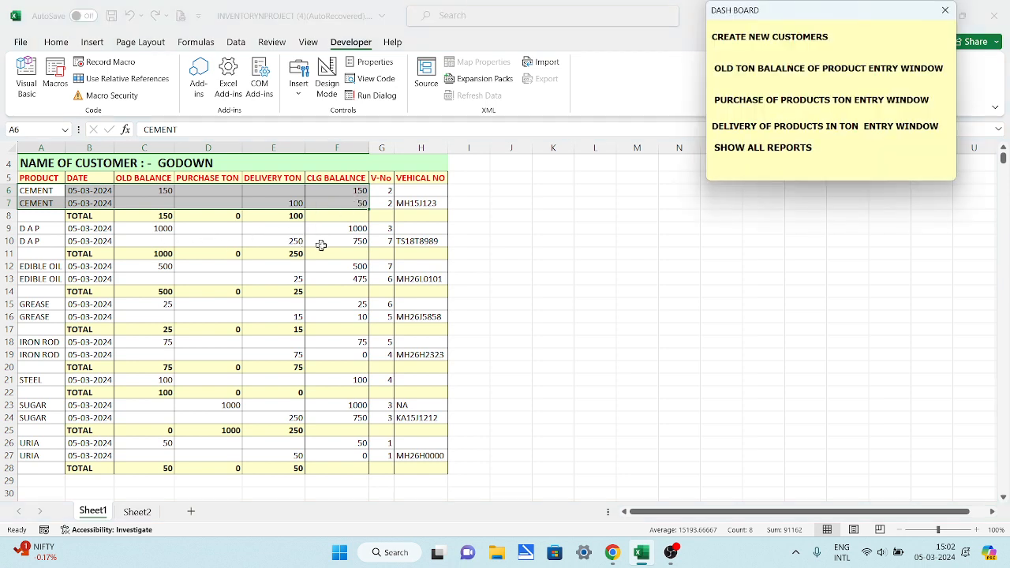
pyautogui.click(346, 241)
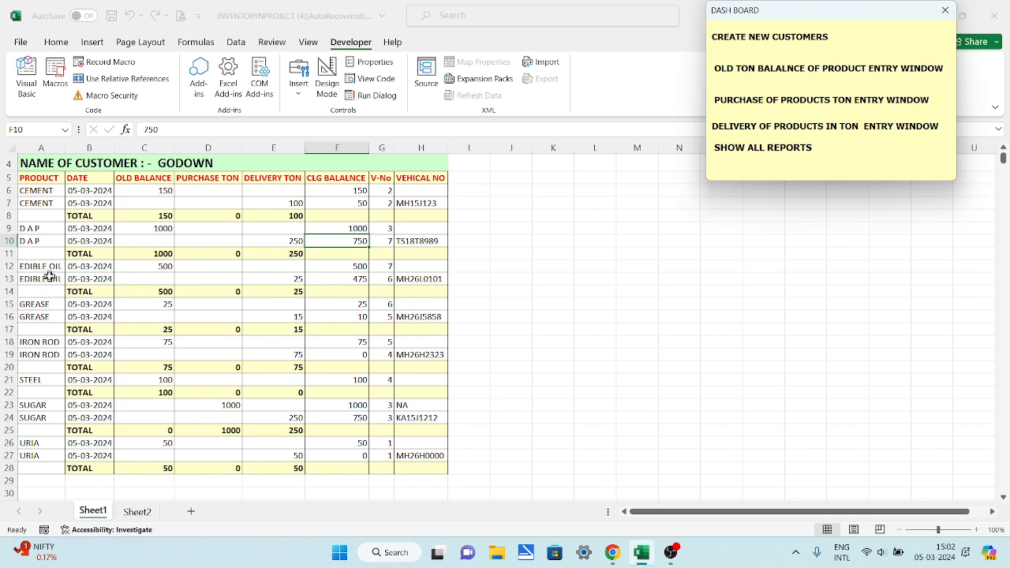
pyautogui.click(291, 280)
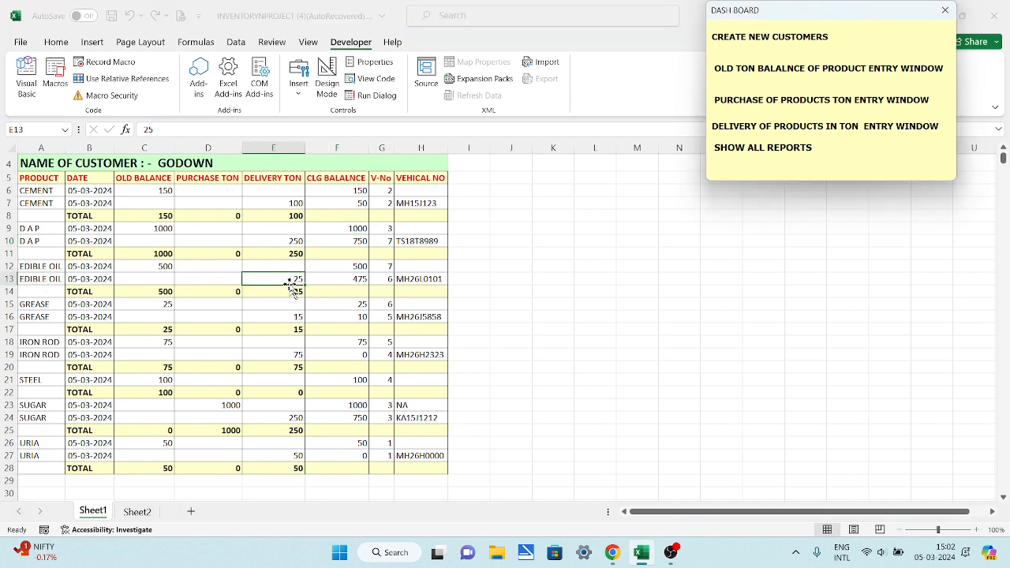
pyautogui.click(344, 279)
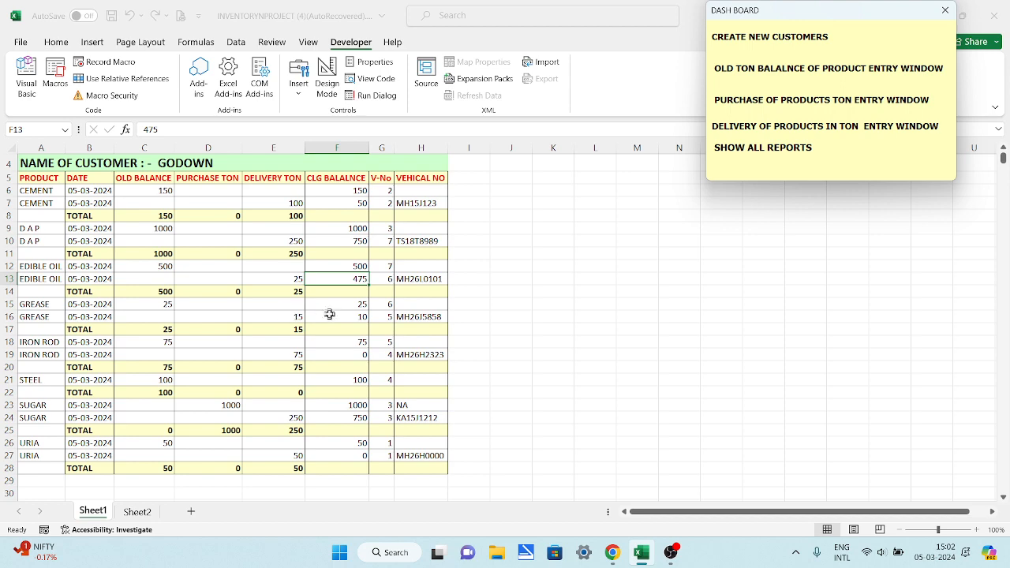
# Step: Review the iron rod, steel, sugar and uria closing balances in the GODOWN report and close the dashboard
pyautogui.scroll(-2, 344, 317)
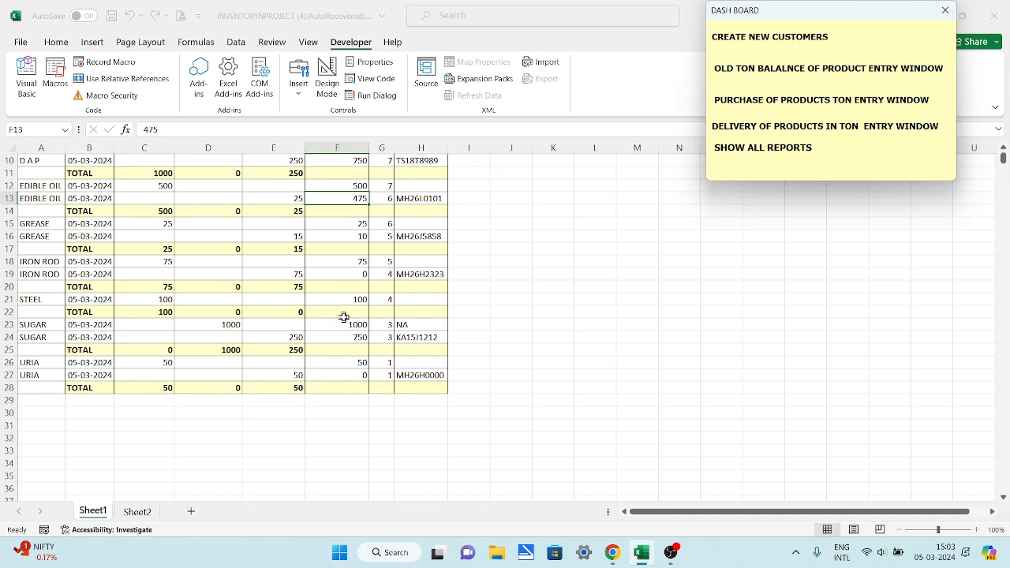
pyautogui.scroll(1, 343, 317)
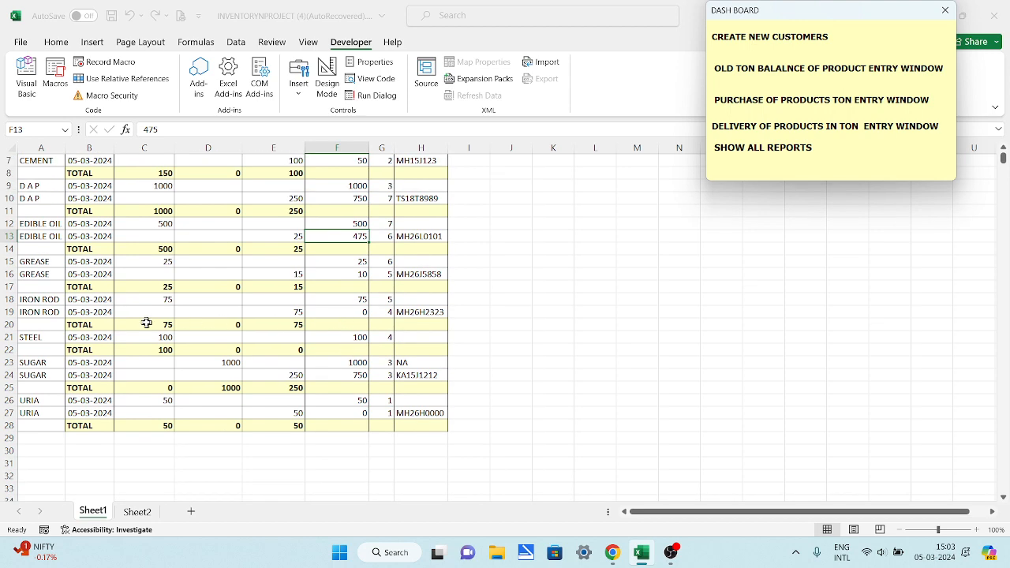
pyautogui.click(359, 314)
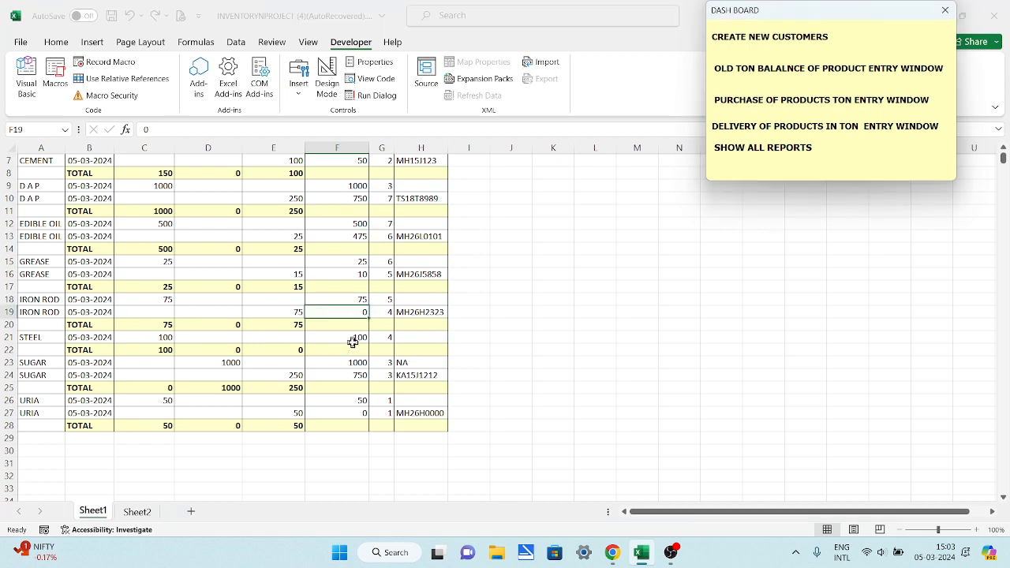
pyautogui.click(359, 339)
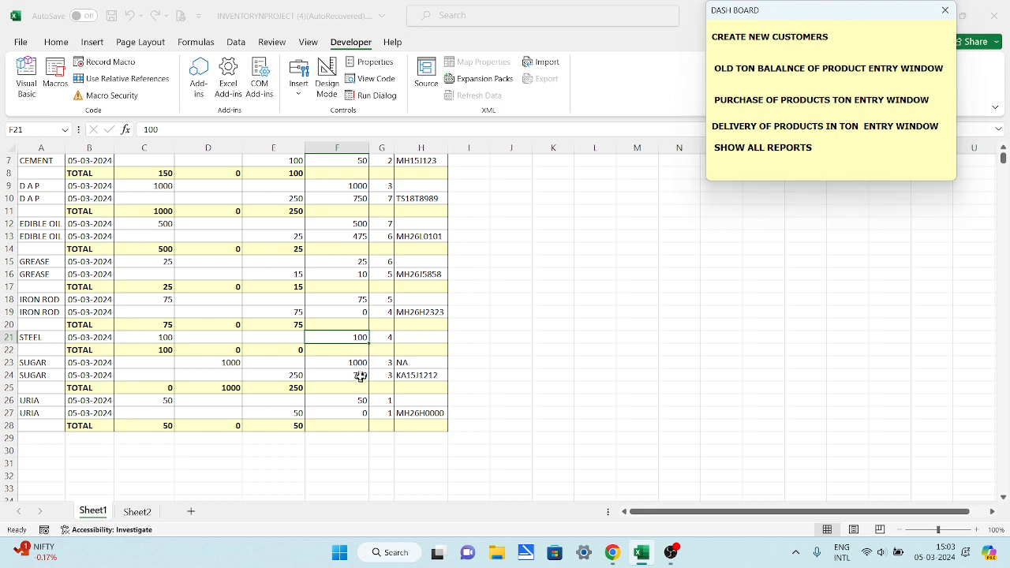
pyautogui.click(359, 377)
pyautogui.click(359, 413)
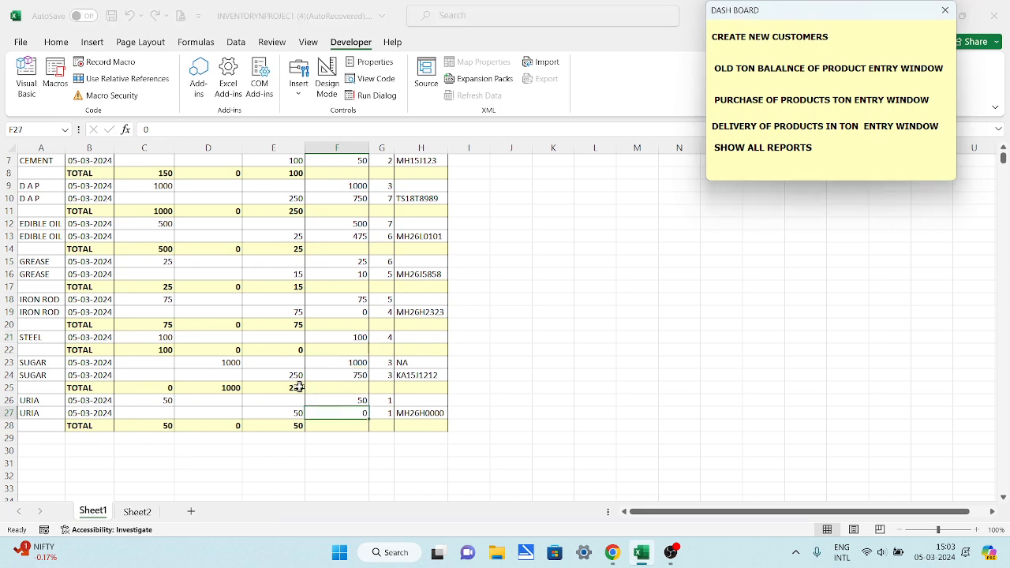
pyautogui.scroll(2, 292, 385)
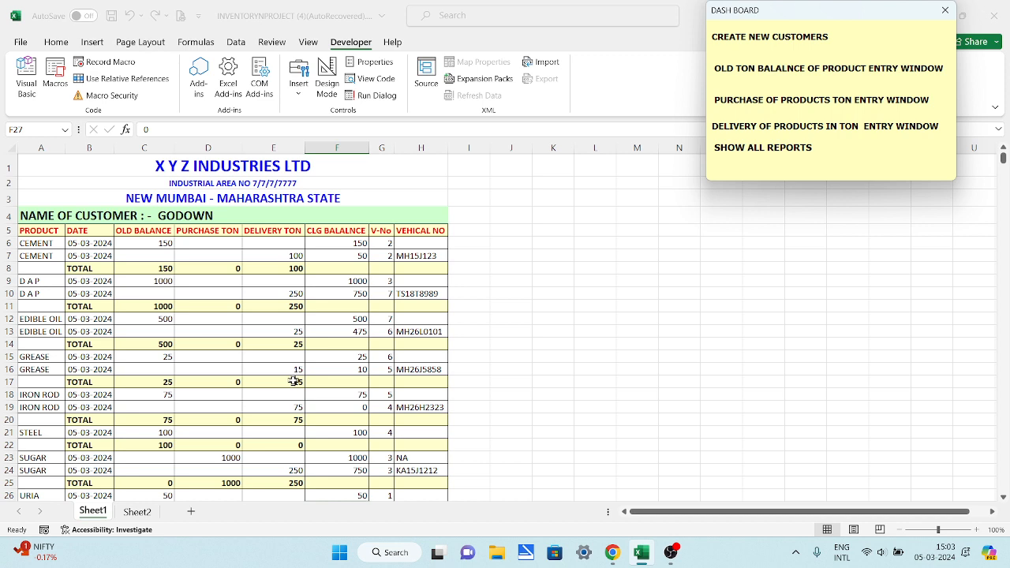
pyautogui.click(945, 13)
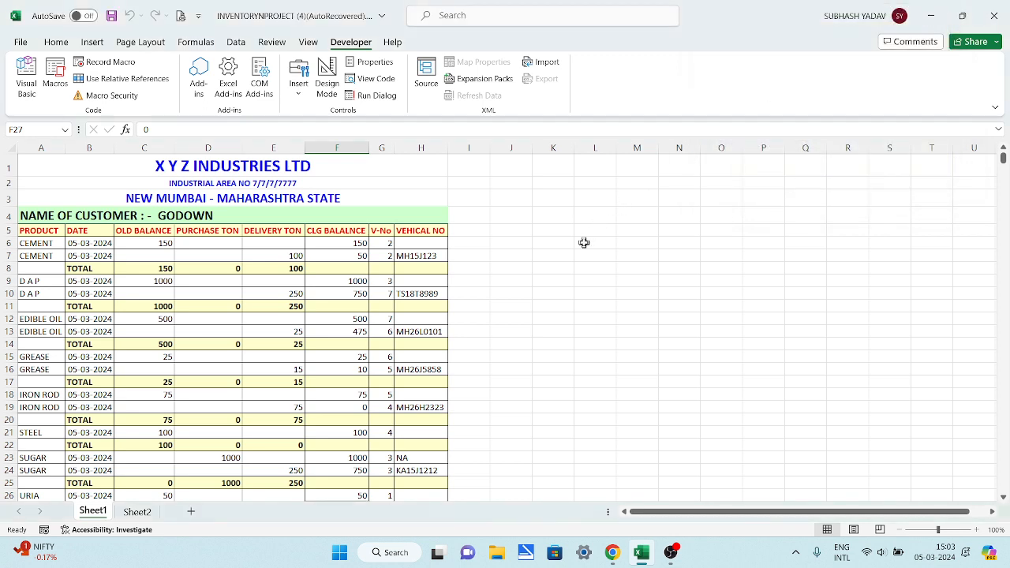